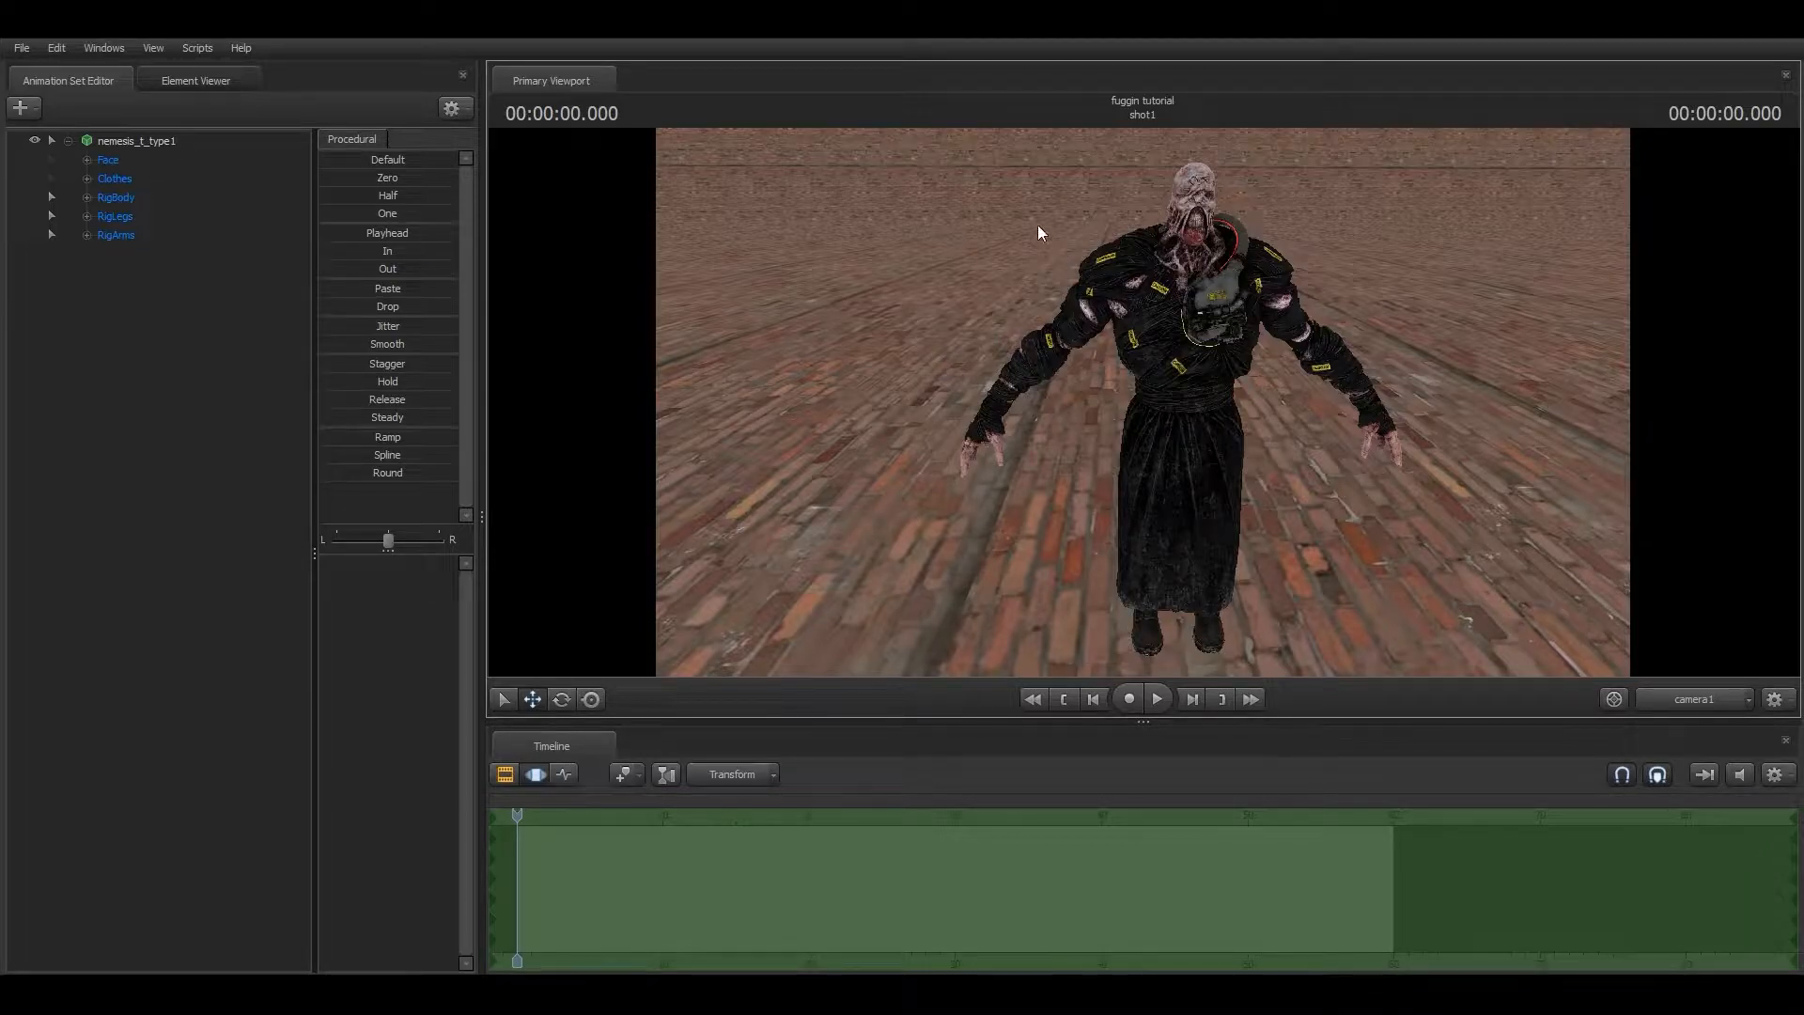
pyautogui.press('w')
pyautogui.moveTo(954, 320)
pyautogui.mouseDown()
pyautogui.moveTo(959, 235)
pyautogui.moveTo(955, 306)
pyautogui.mouseUp()
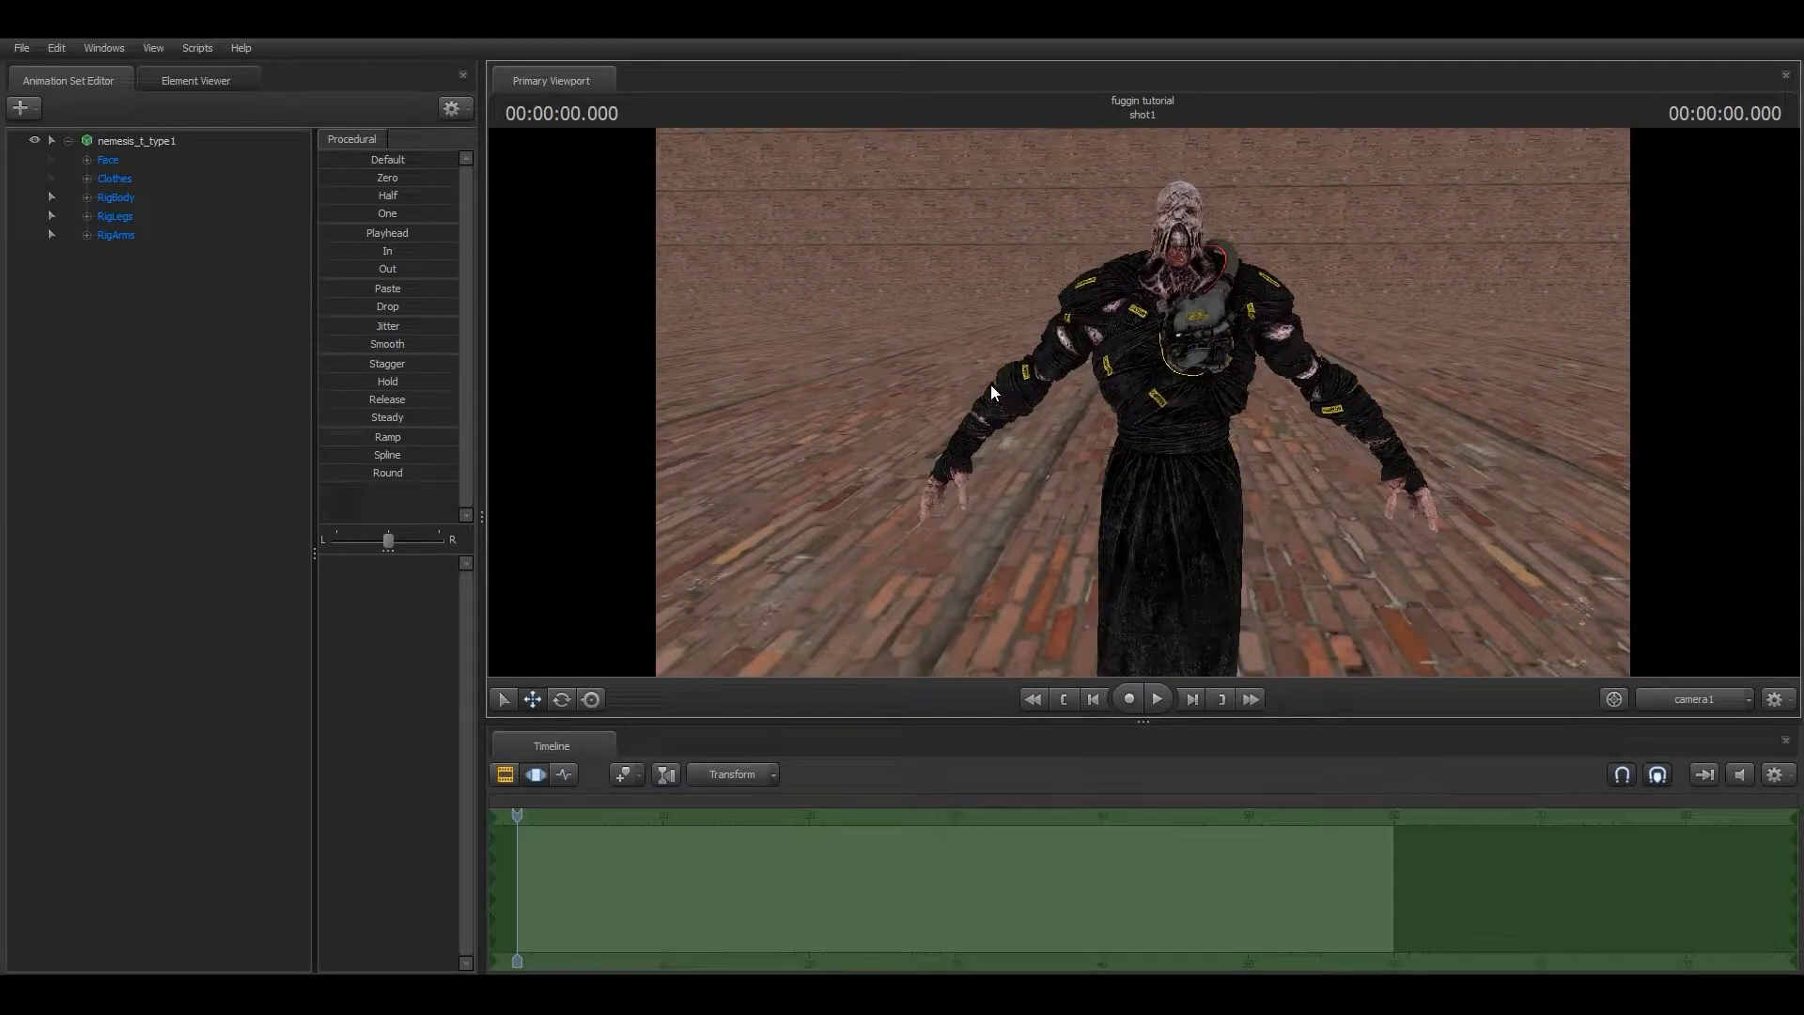
pyautogui.click(23, 52)
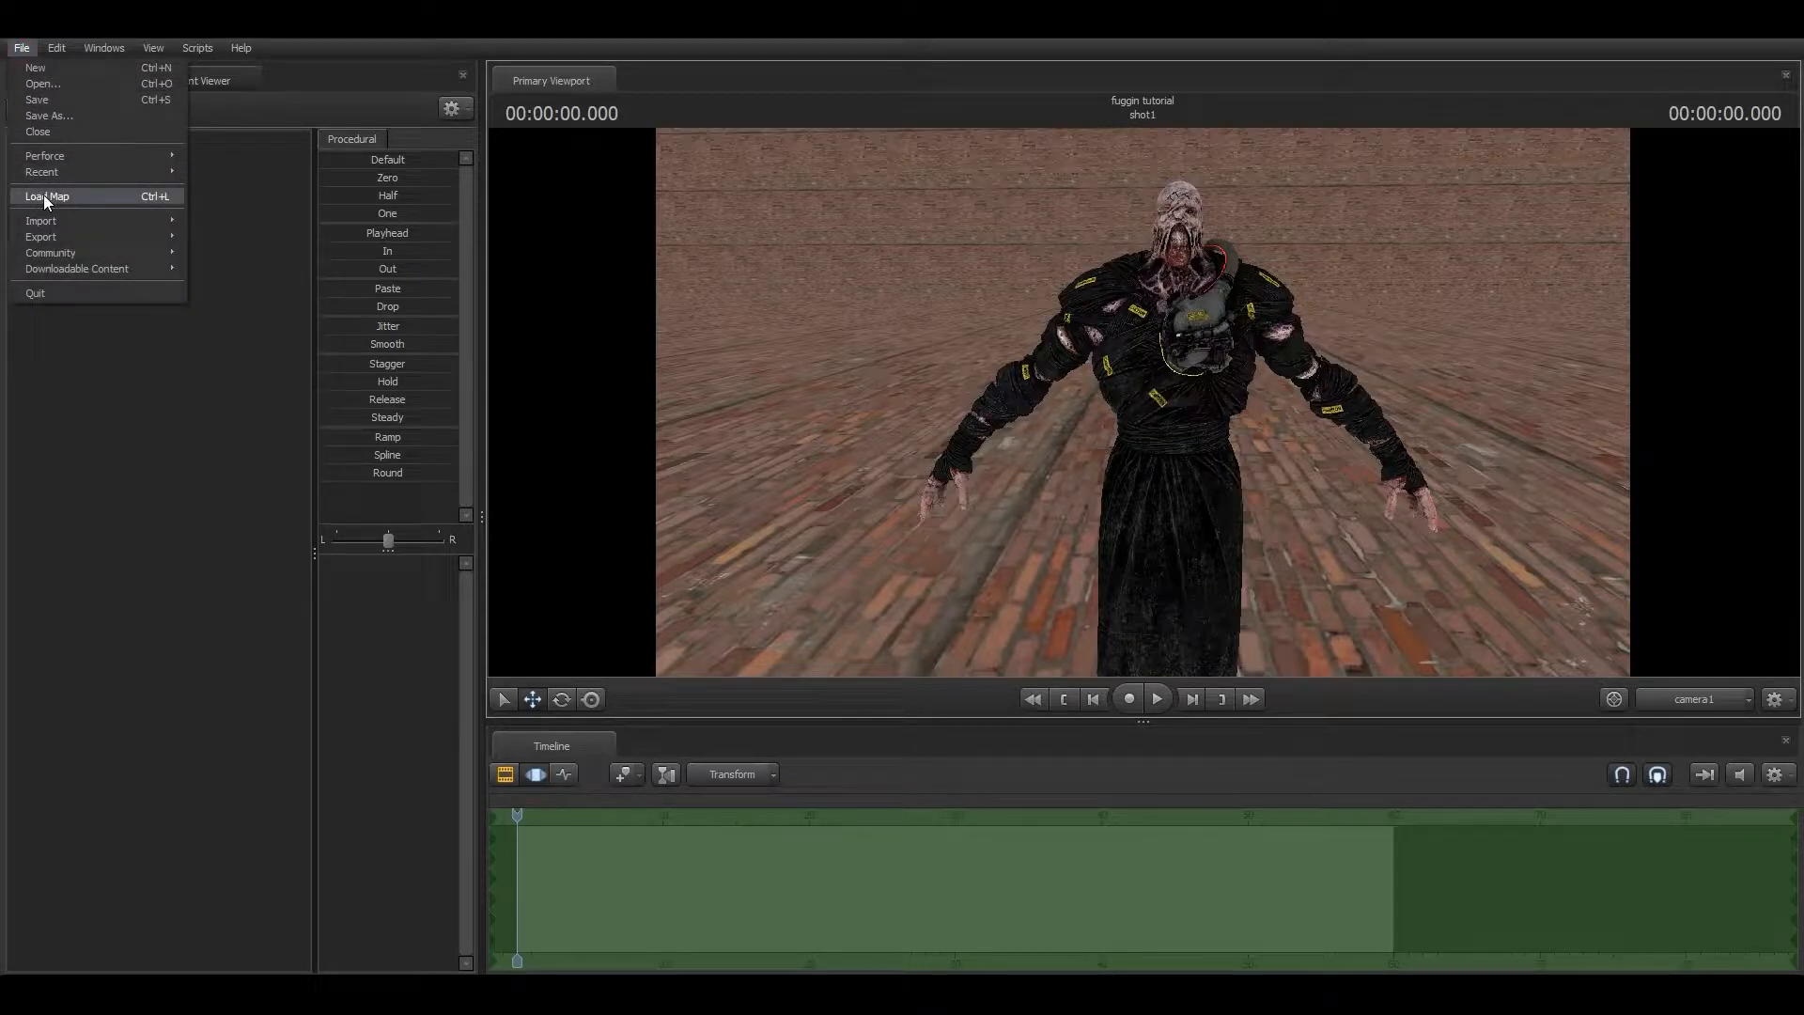
# Filter the online model listing with Furry content set to No.
pyautogui.click(160, 465)
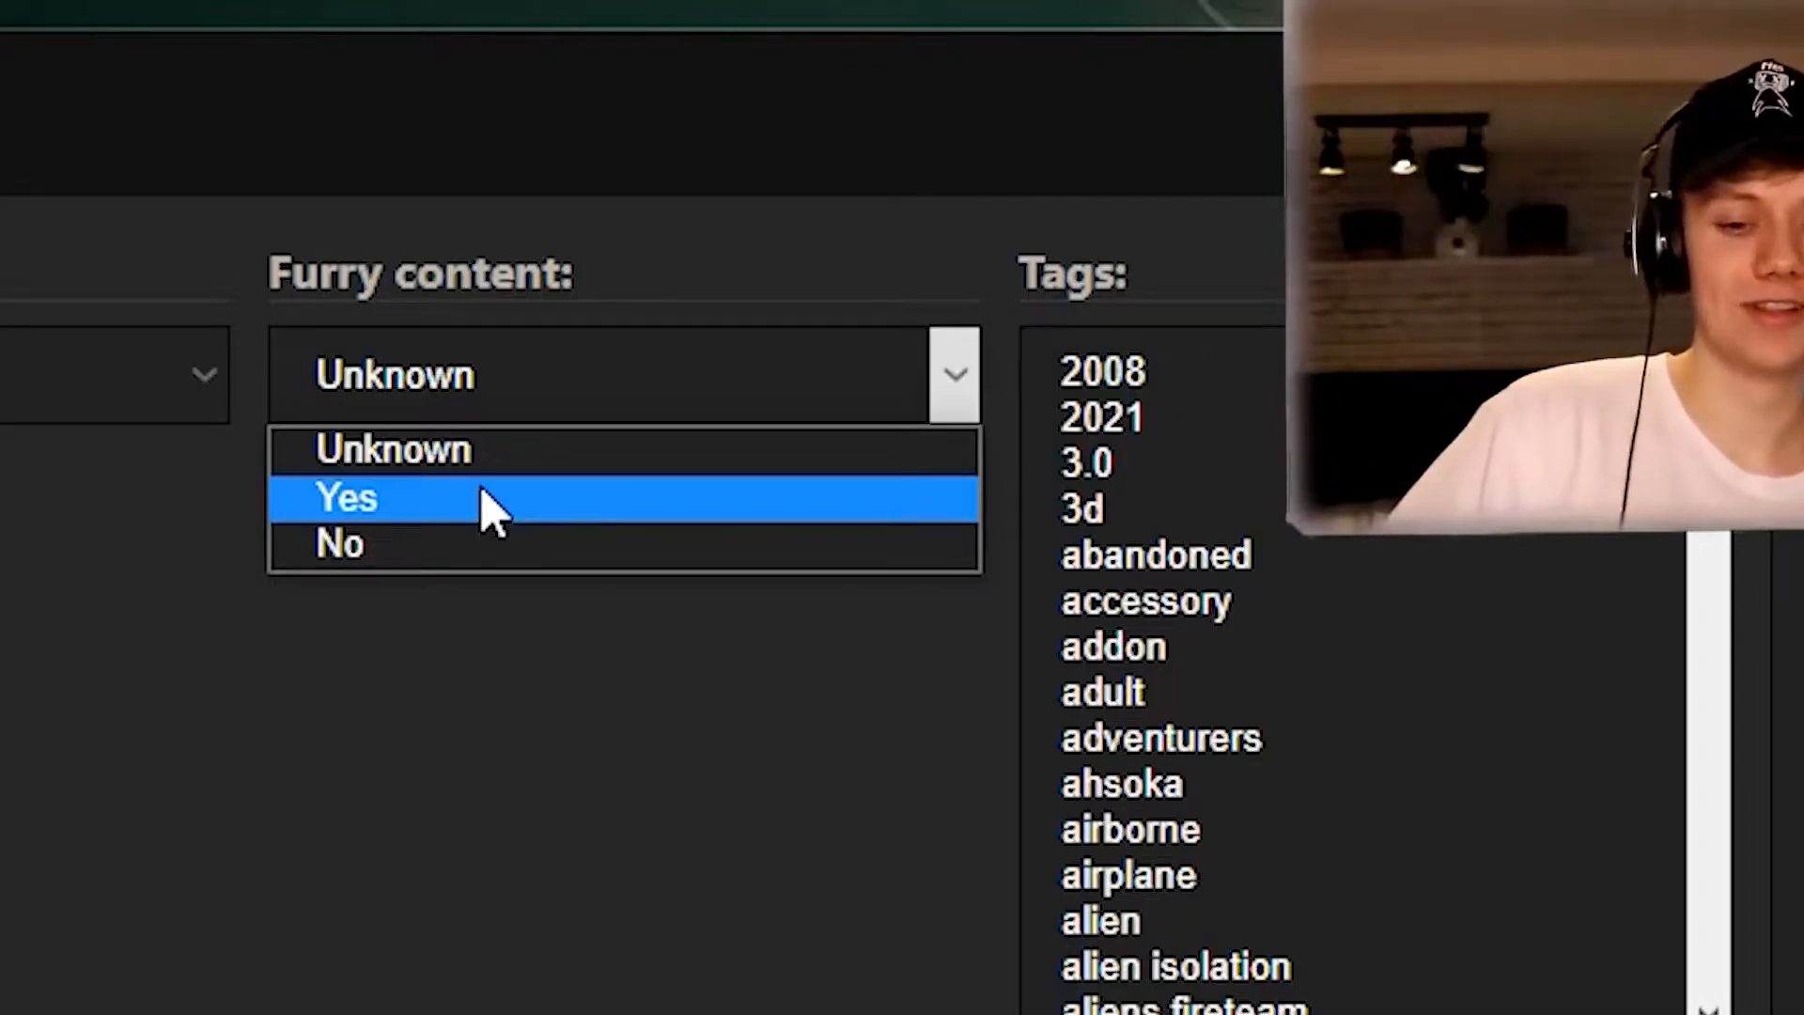
pyautogui.click(478, 547)
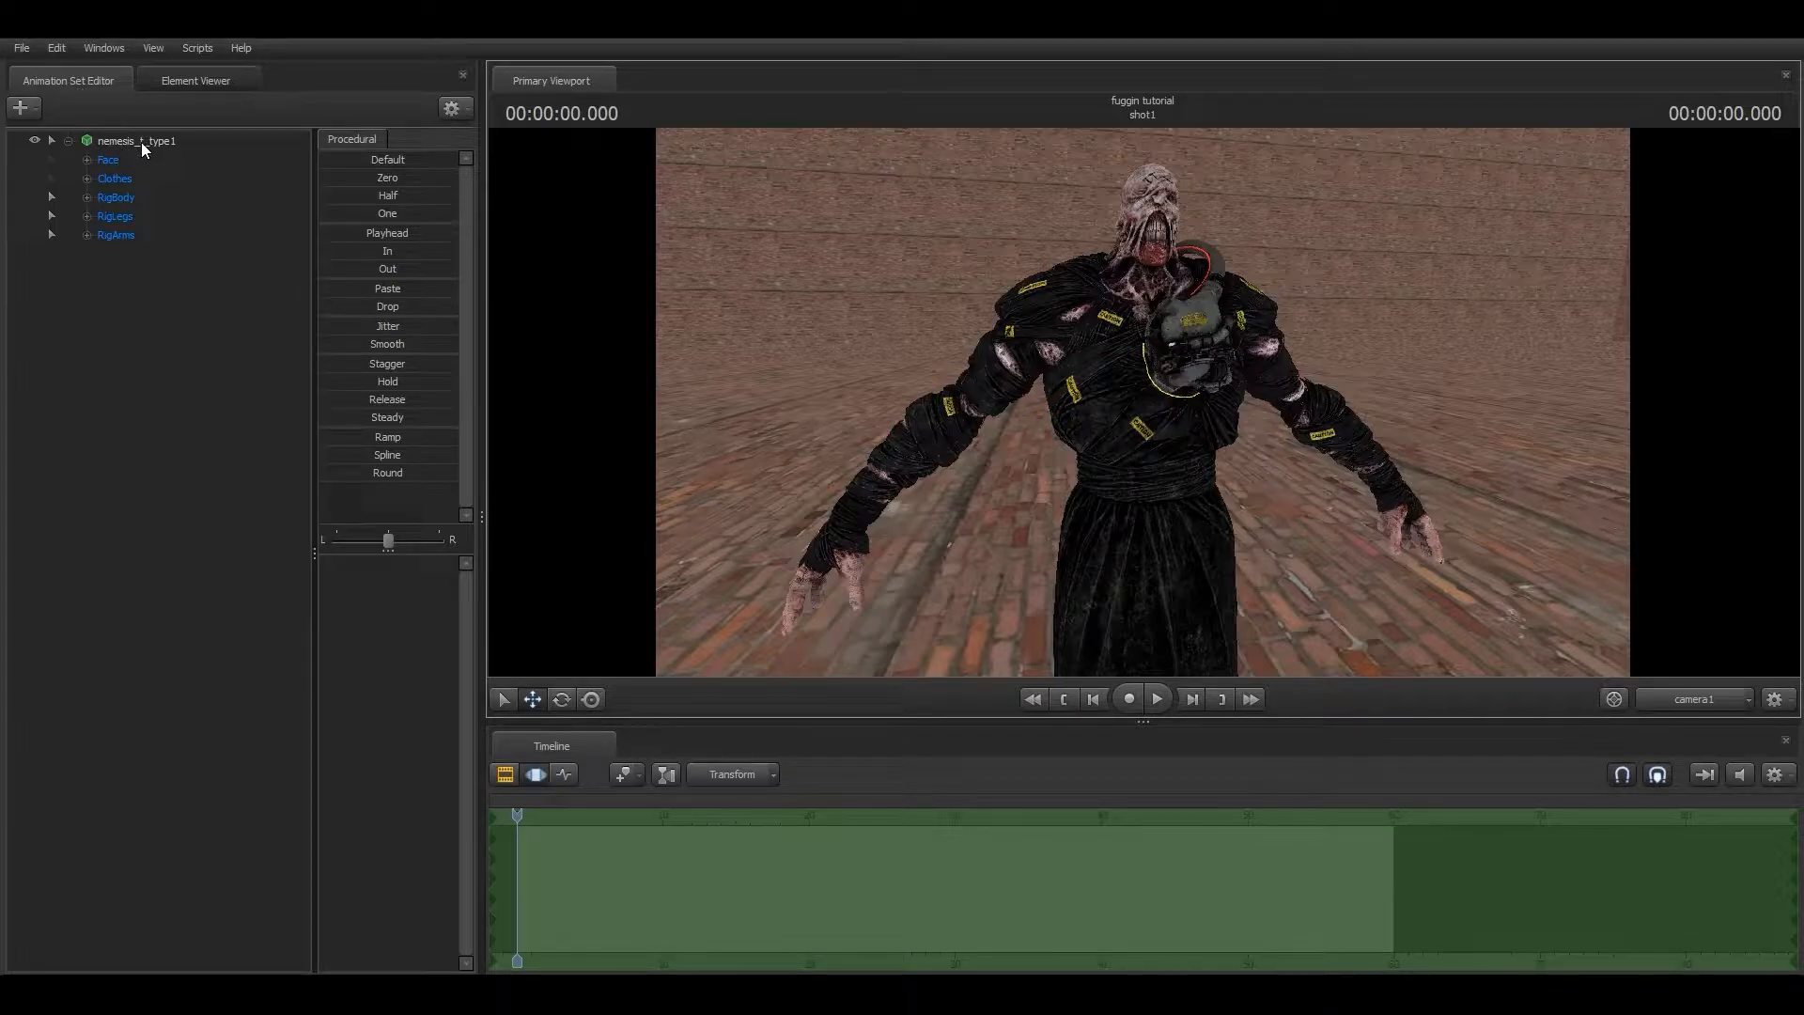
# Apply the rig_biped_mets rig script to the nemesis_t_type1 model.
pyautogui.rightClick(141, 143)
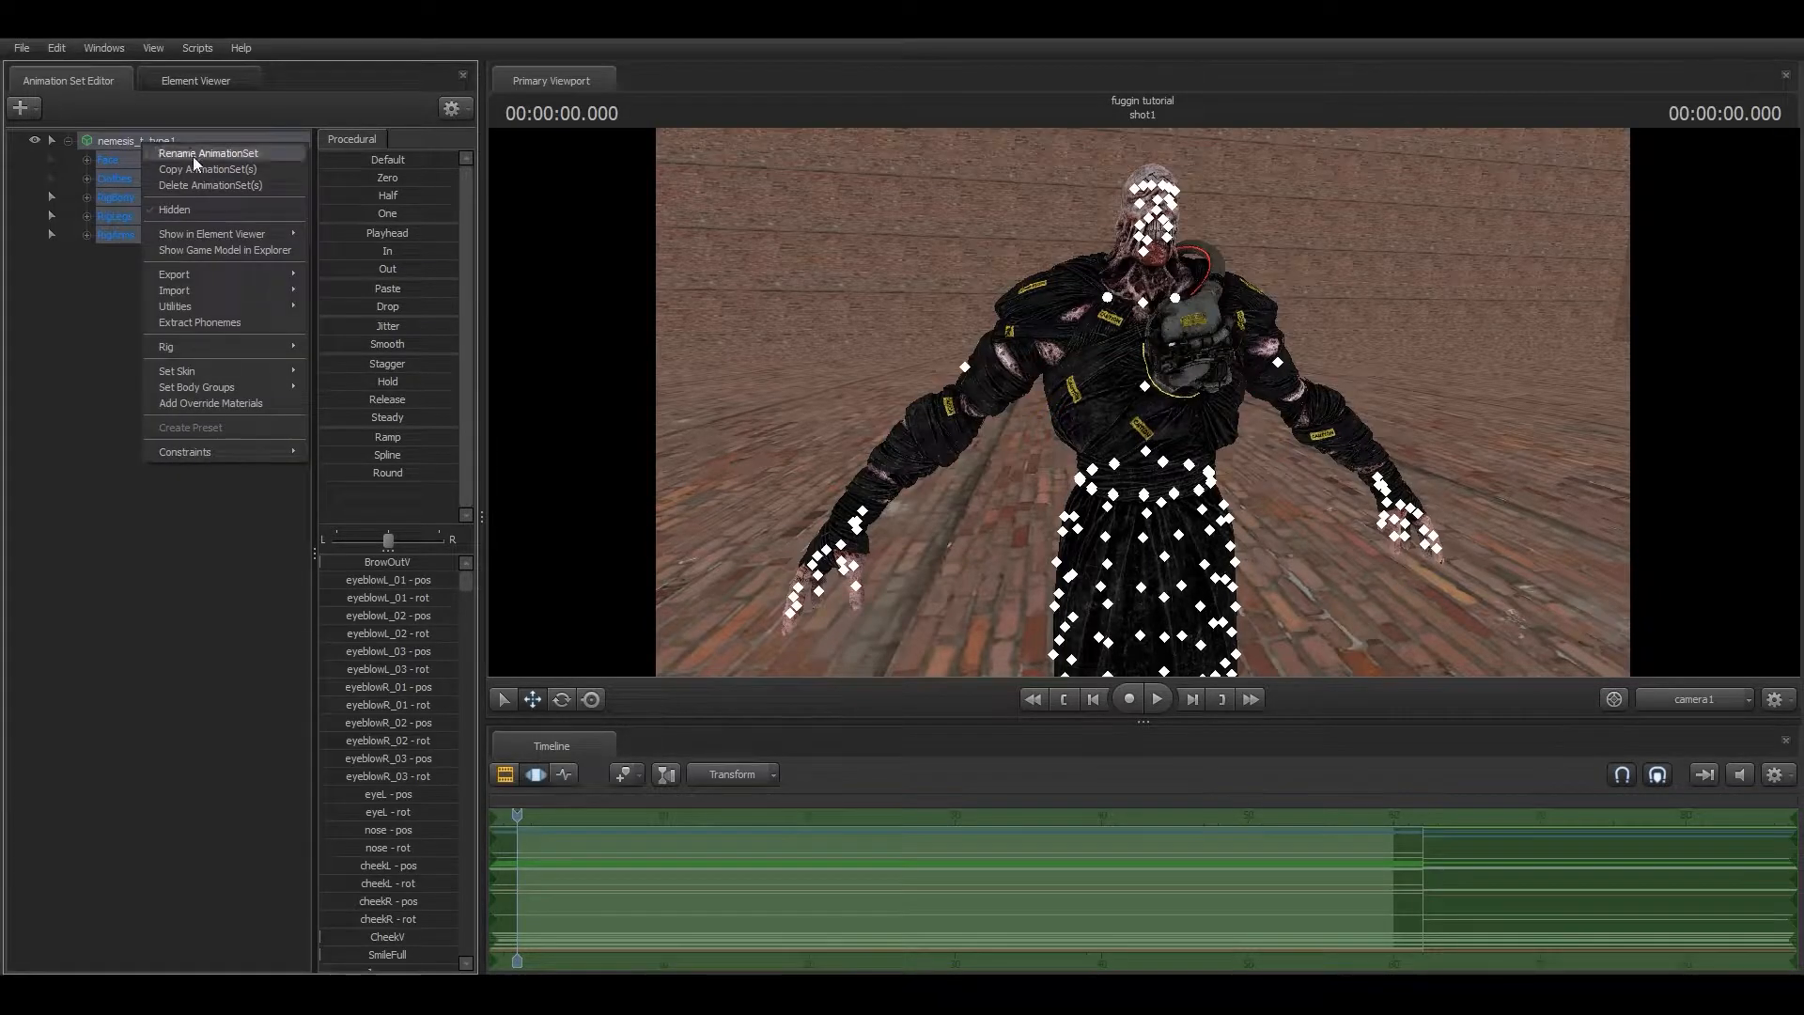
pyautogui.moveTo(268, 351)
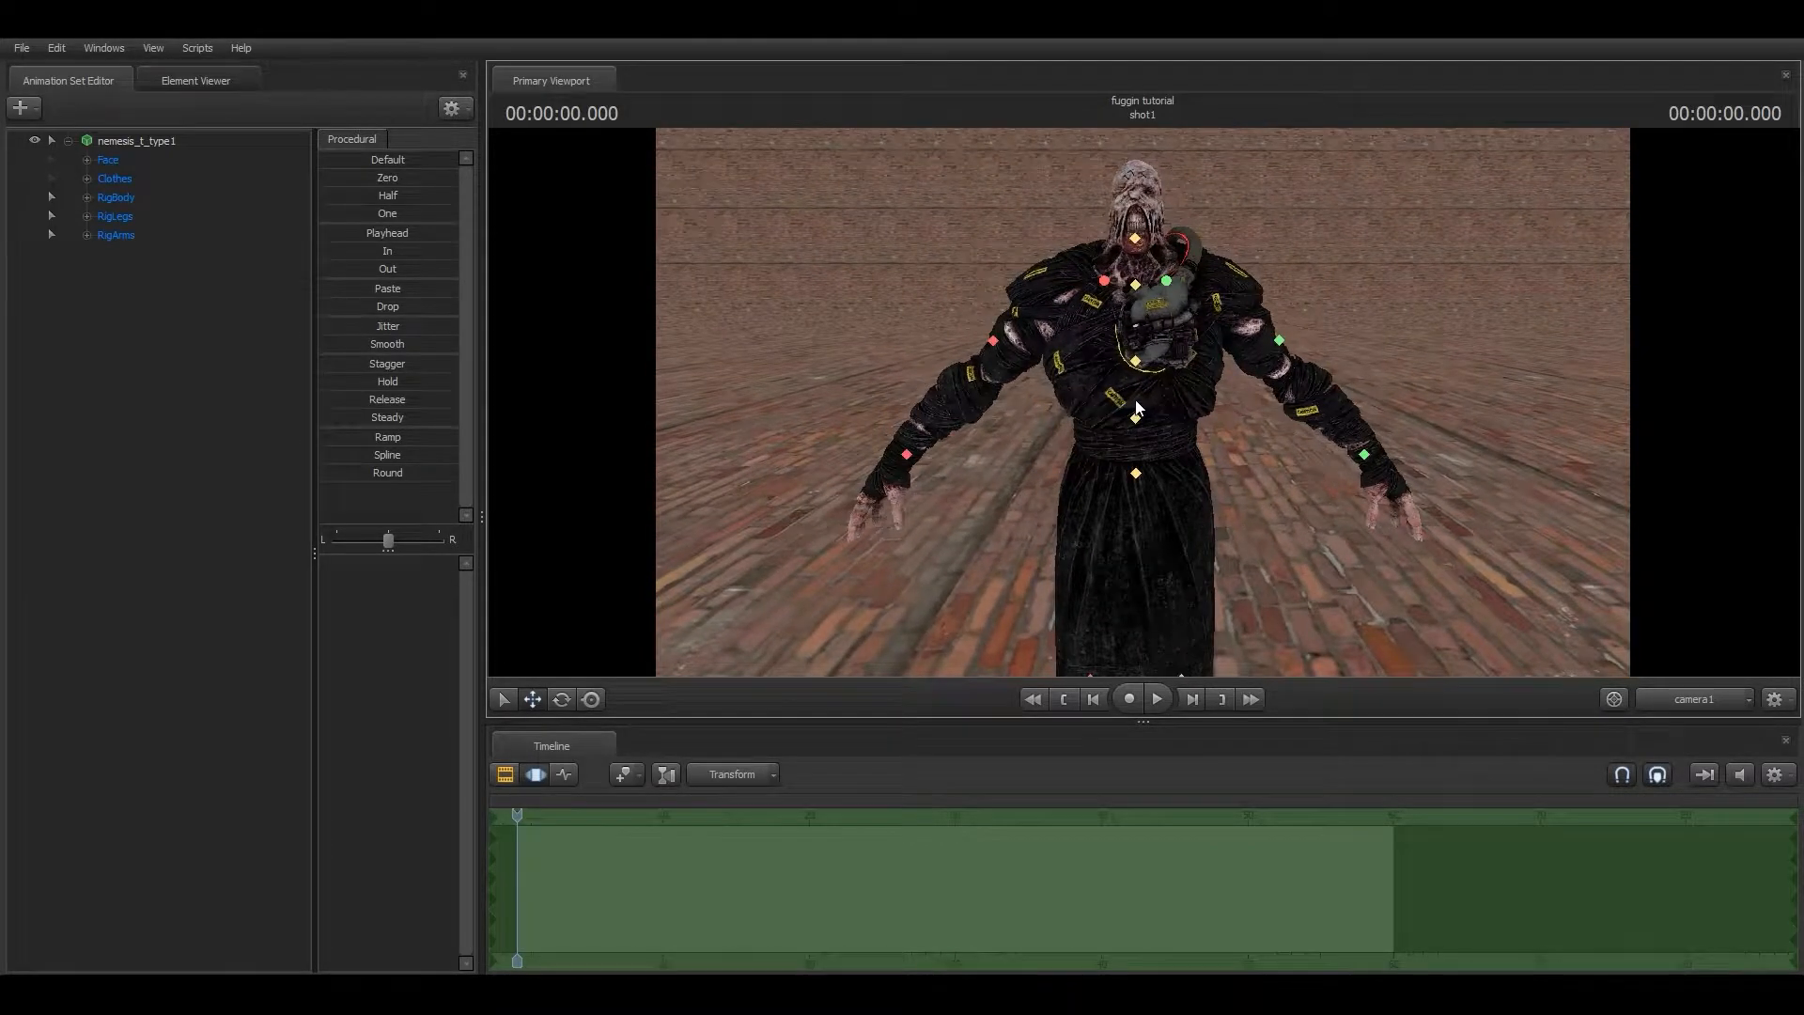
pyautogui.moveTo(1128, 246)
pyautogui.rightClick(155, 139)
pyautogui.moveTo(285, 346)
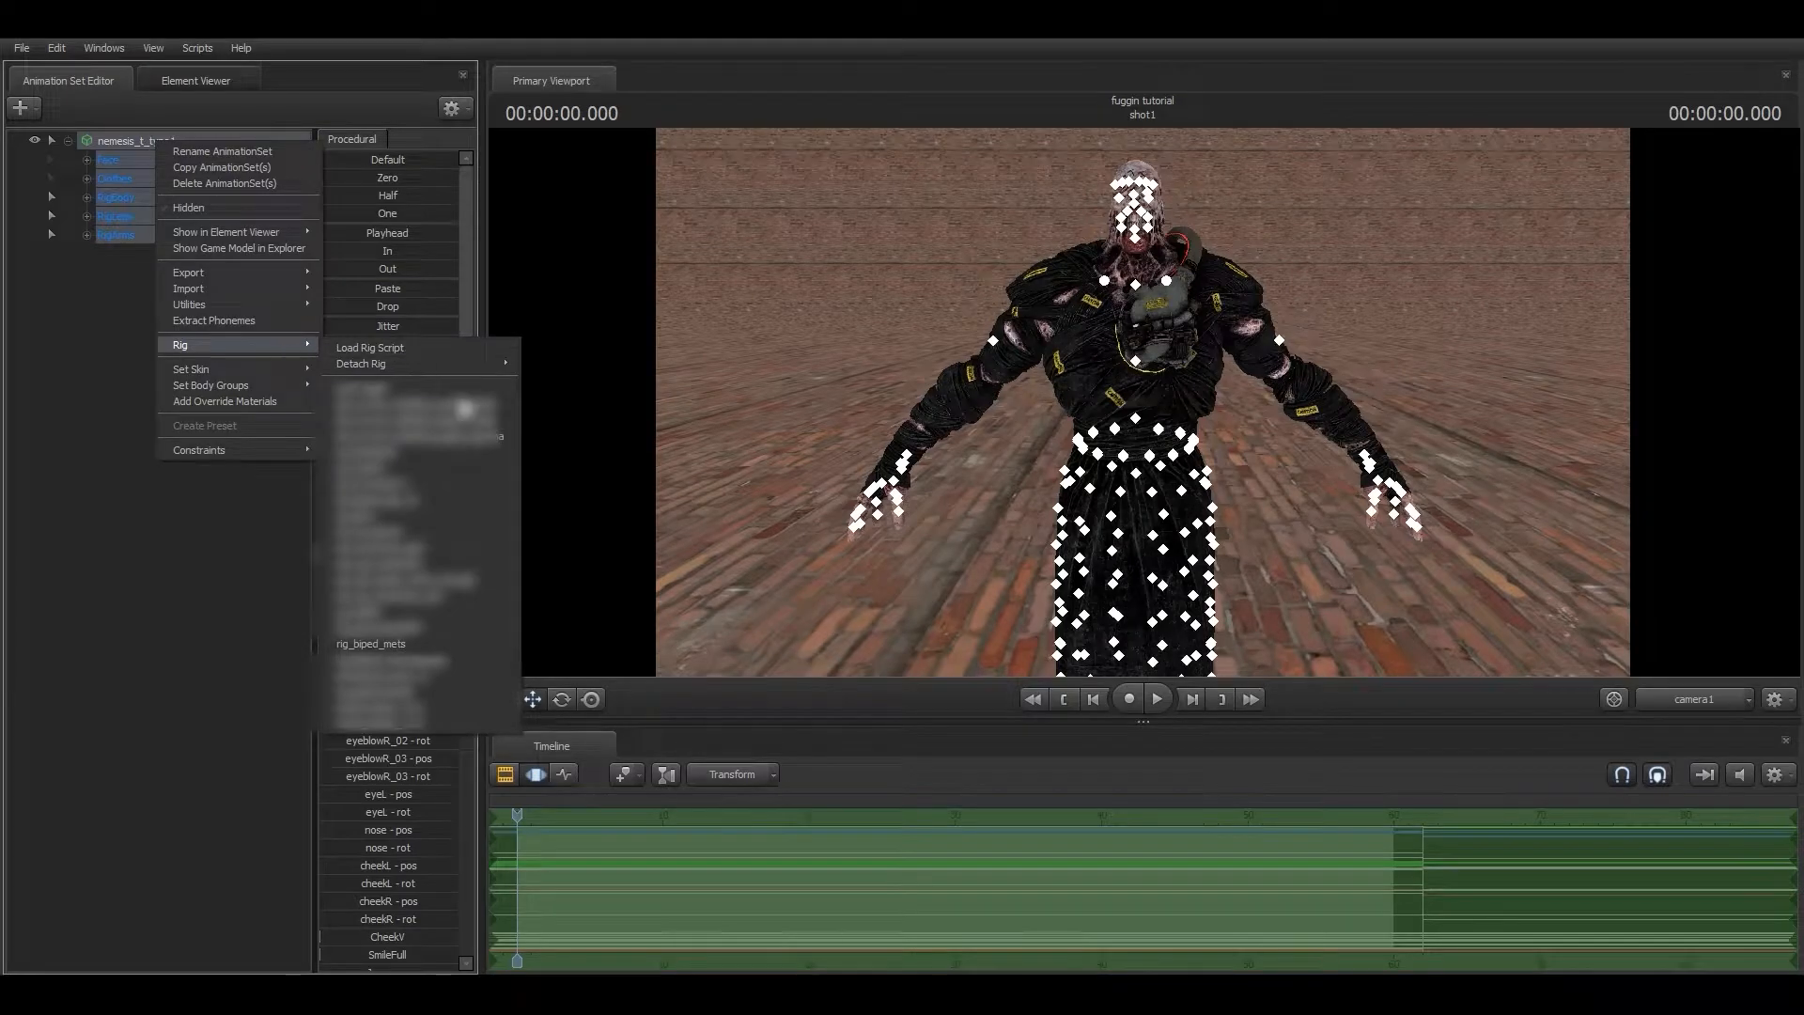
pyautogui.click(417, 645)
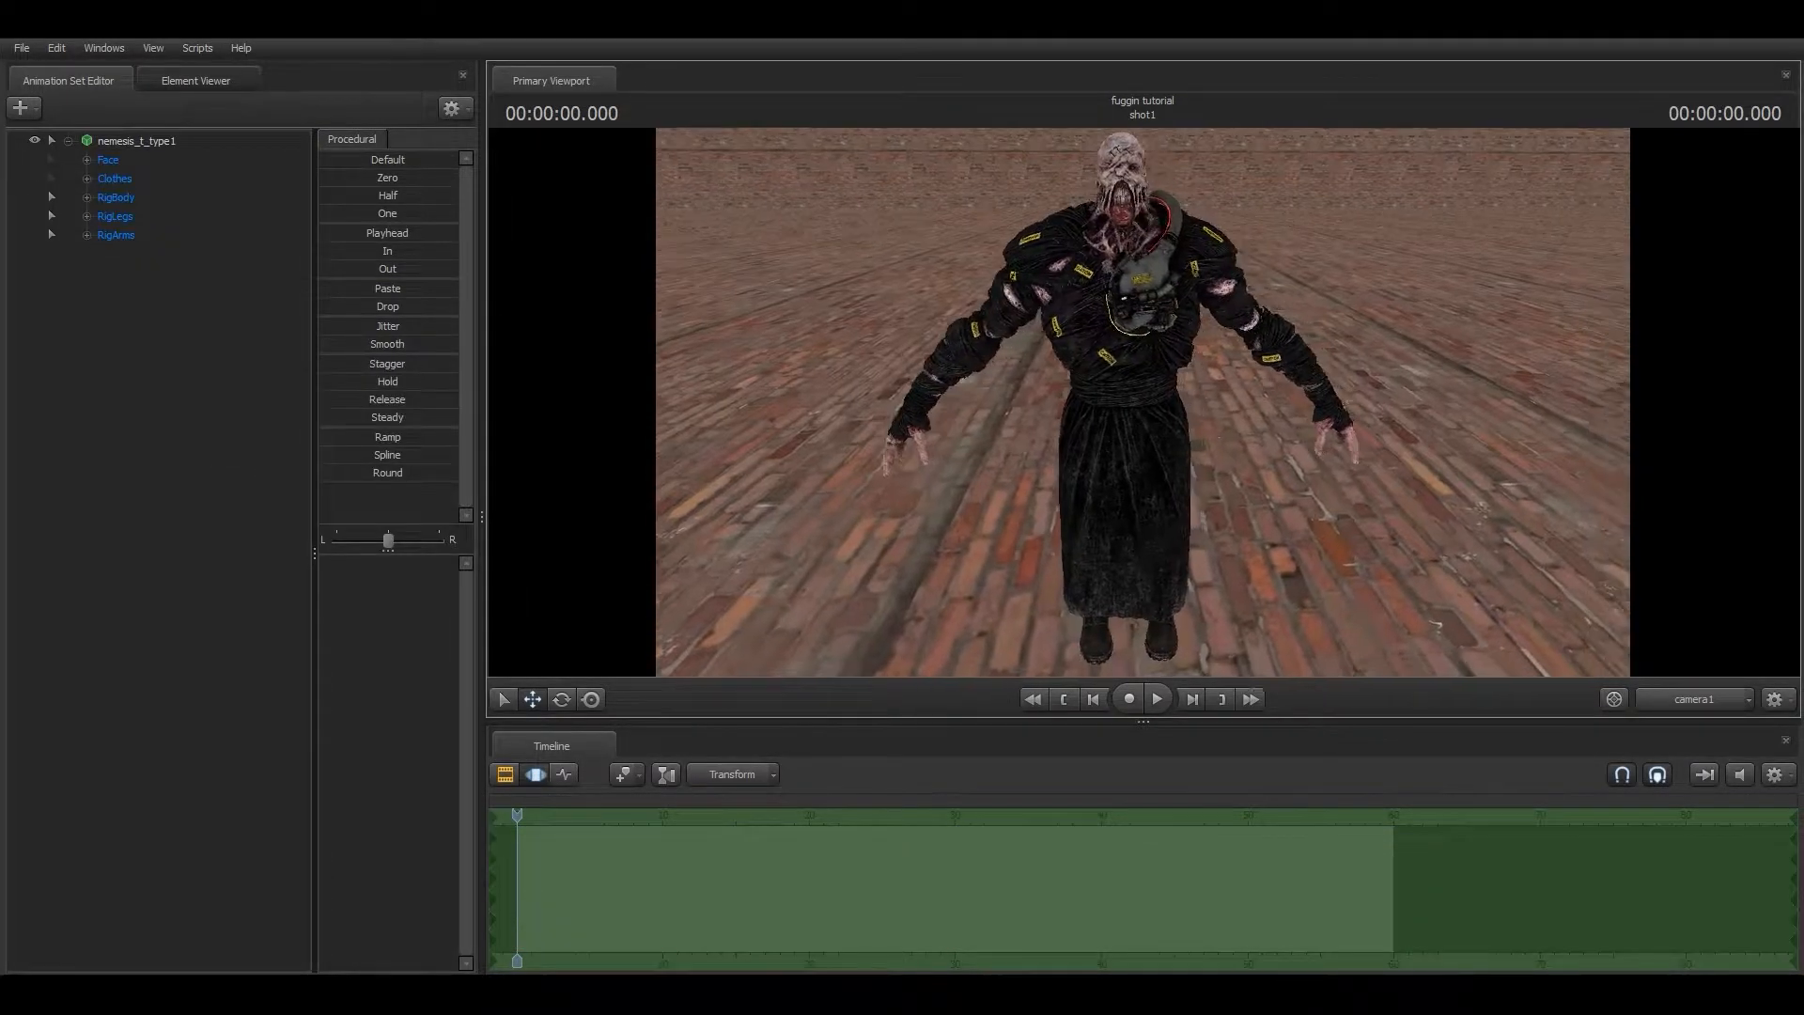
# Try moving the model's left hand control to test the arm rig.
pyautogui.click(1293, 401)
pyautogui.moveTo(1293, 401); pyautogui.dragTo(1218, 379)
pyautogui.hotkey('ctrl', 'z')
# Try lowering the rig_pelvis control to test the body rig, and deselect it after undoing the move.
pyautogui.moveTo(946, 415); pyautogui.dragTo(1165, 442)
pyautogui.click(1165, 437)
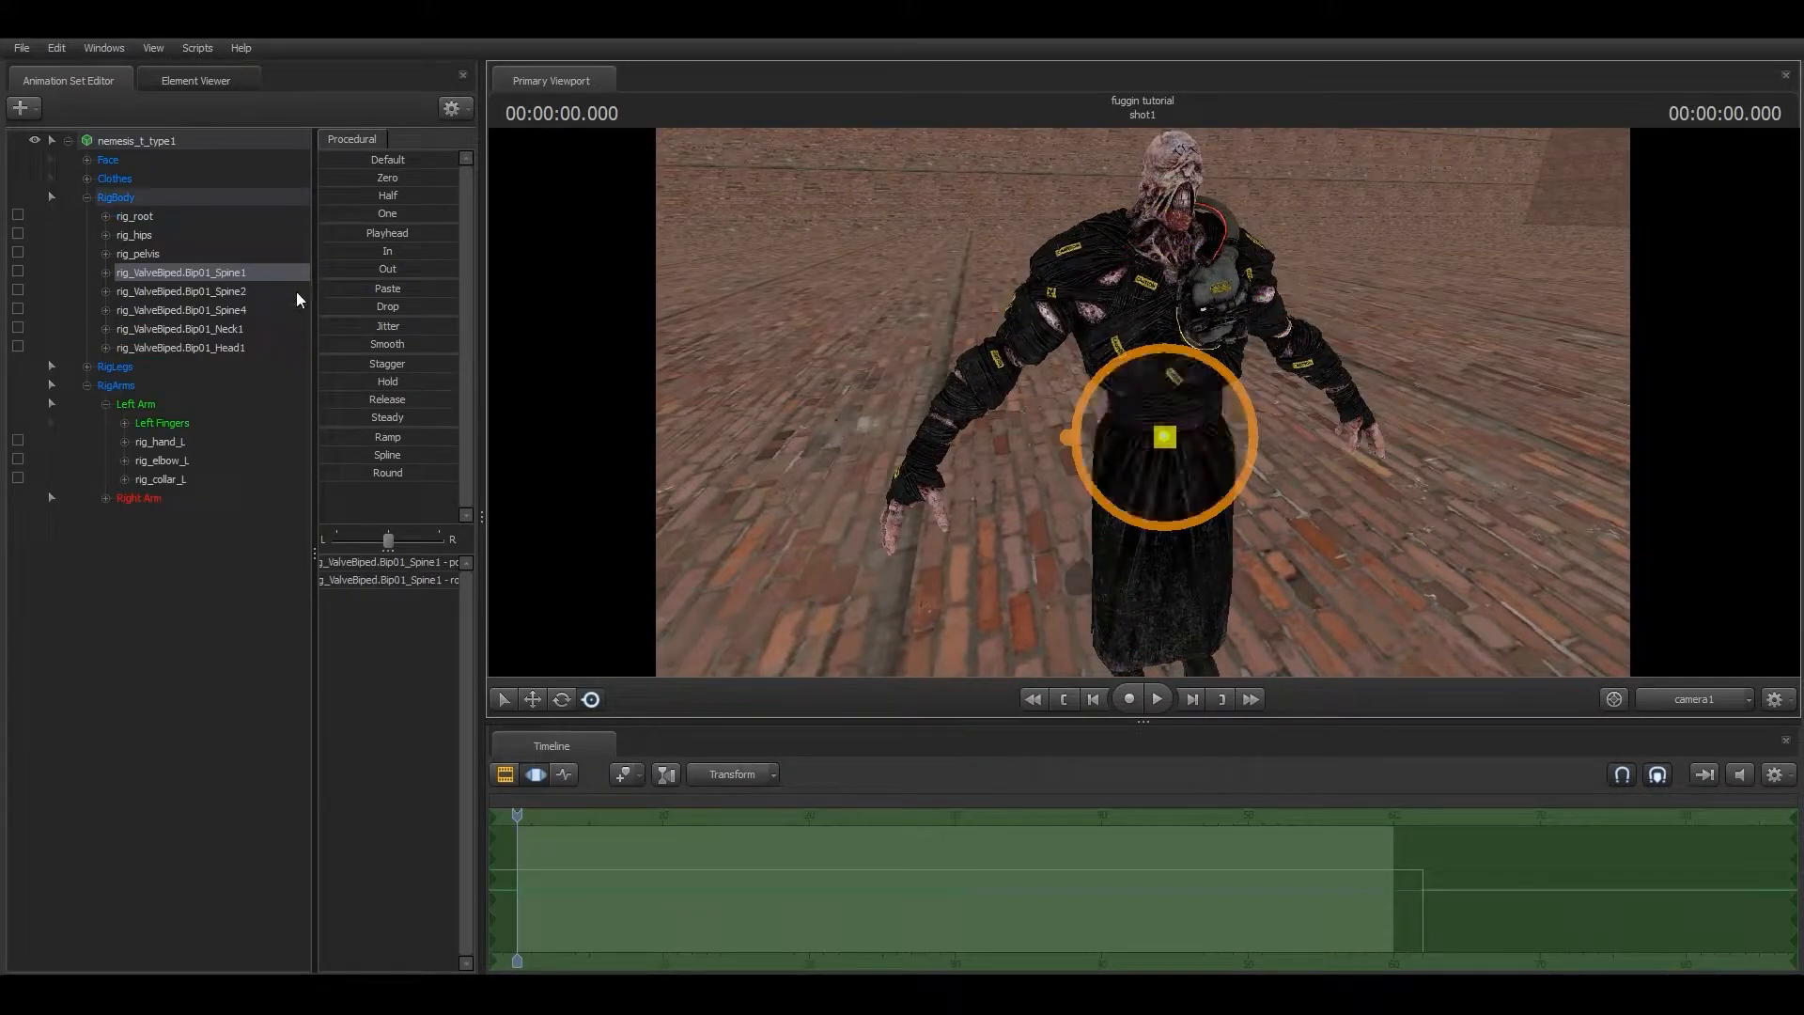
pyautogui.click(149, 250)
pyautogui.press('w')
pyautogui.moveTo(1169, 381)
pyautogui.mouseDown()
pyautogui.moveTo(1170, 430)
pyautogui.moveTo(1169, 402)
pyautogui.moveTo(1222, 432)
pyautogui.moveTo(1222, 414)
pyautogui.moveTo(1118, 399)
pyautogui.moveTo(1137, 374)
pyautogui.mouseUp()
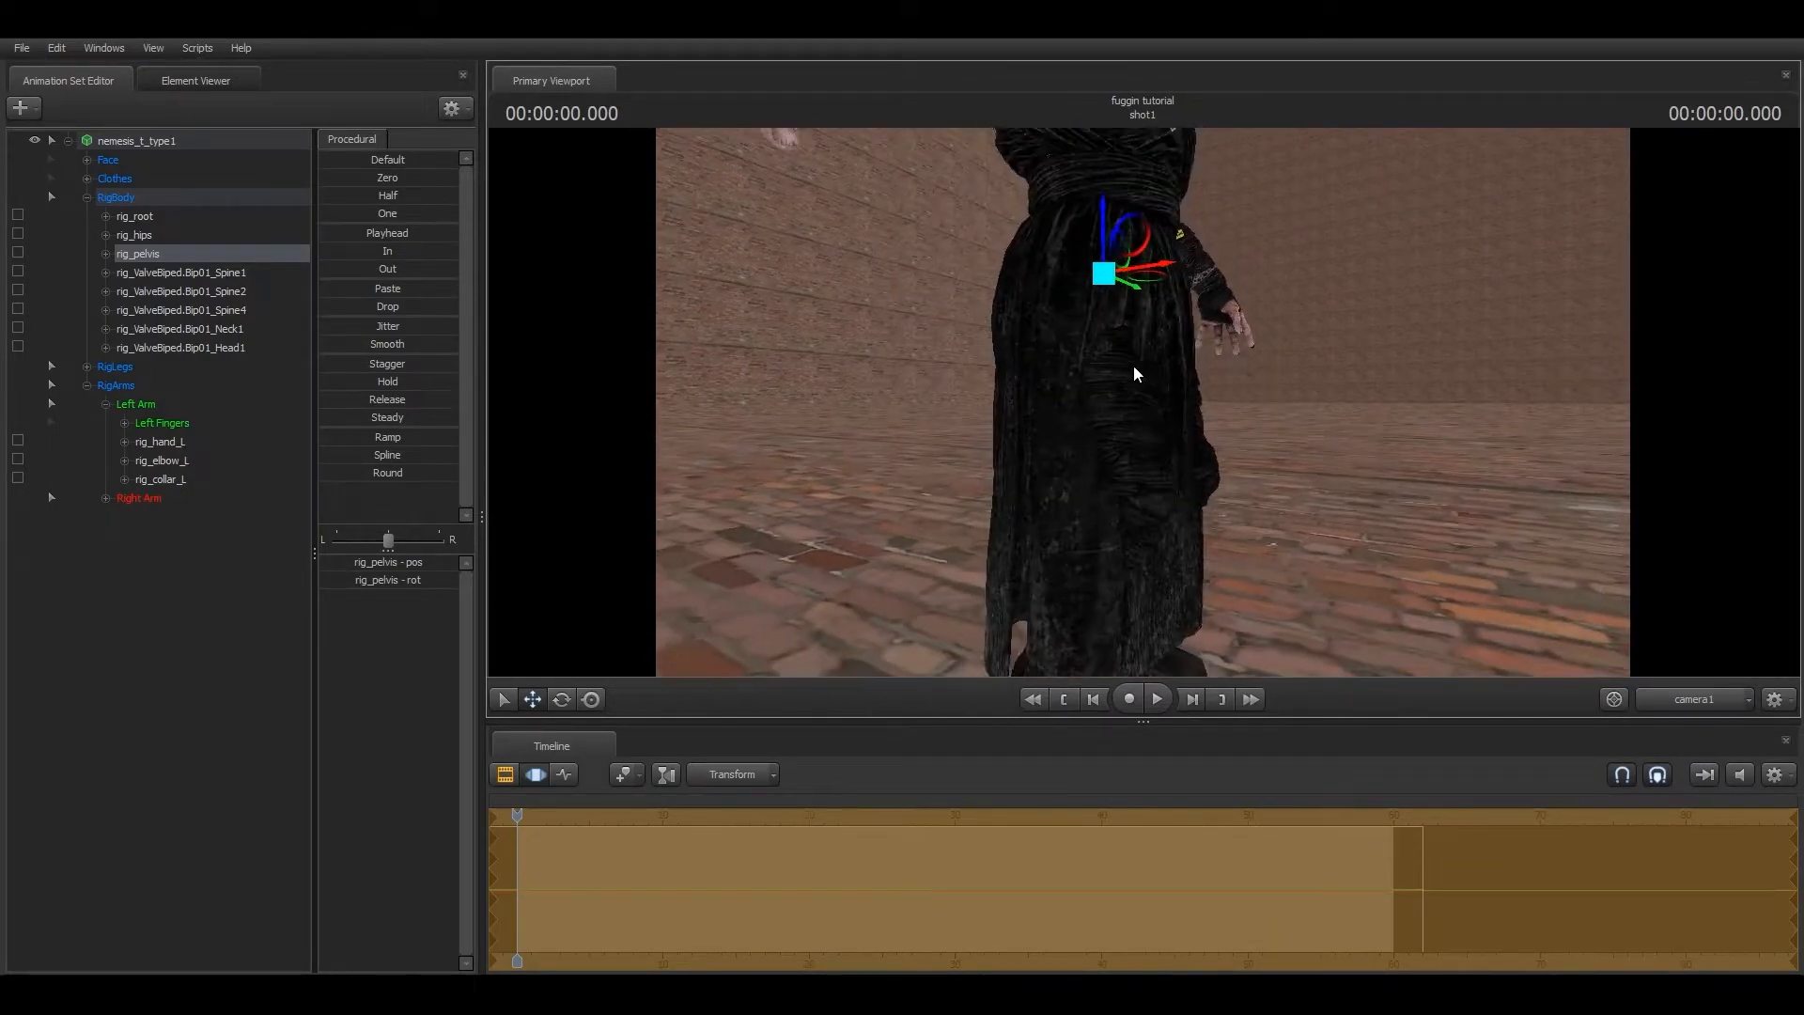
pyautogui.moveTo(1103, 205); pyautogui.dragTo(1081, 266)
pyautogui.hotkey('ctrl', 'z')
pyautogui.hotkey('ctrl', 'z')
pyautogui.hotkey('ctrl', 'z')
pyautogui.hotkey('ctrl', 'z')
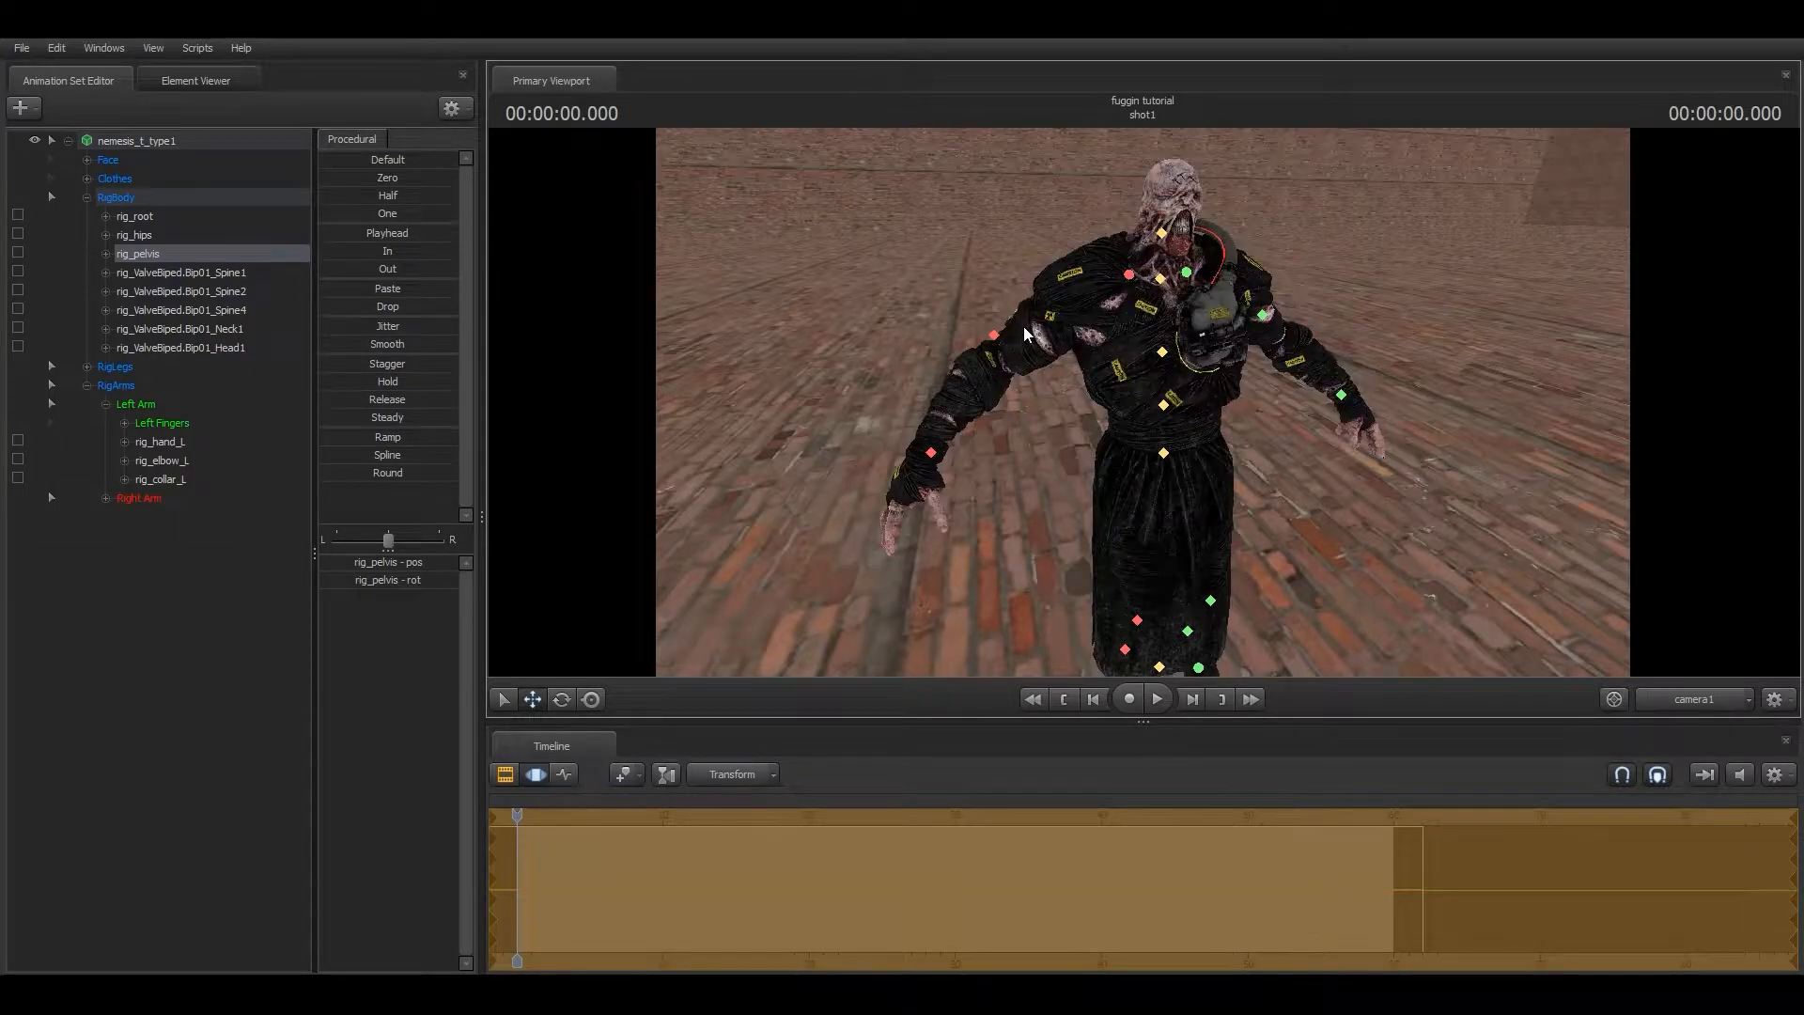
pyautogui.moveTo(1005, 383); pyautogui.dragTo(1145, 408)
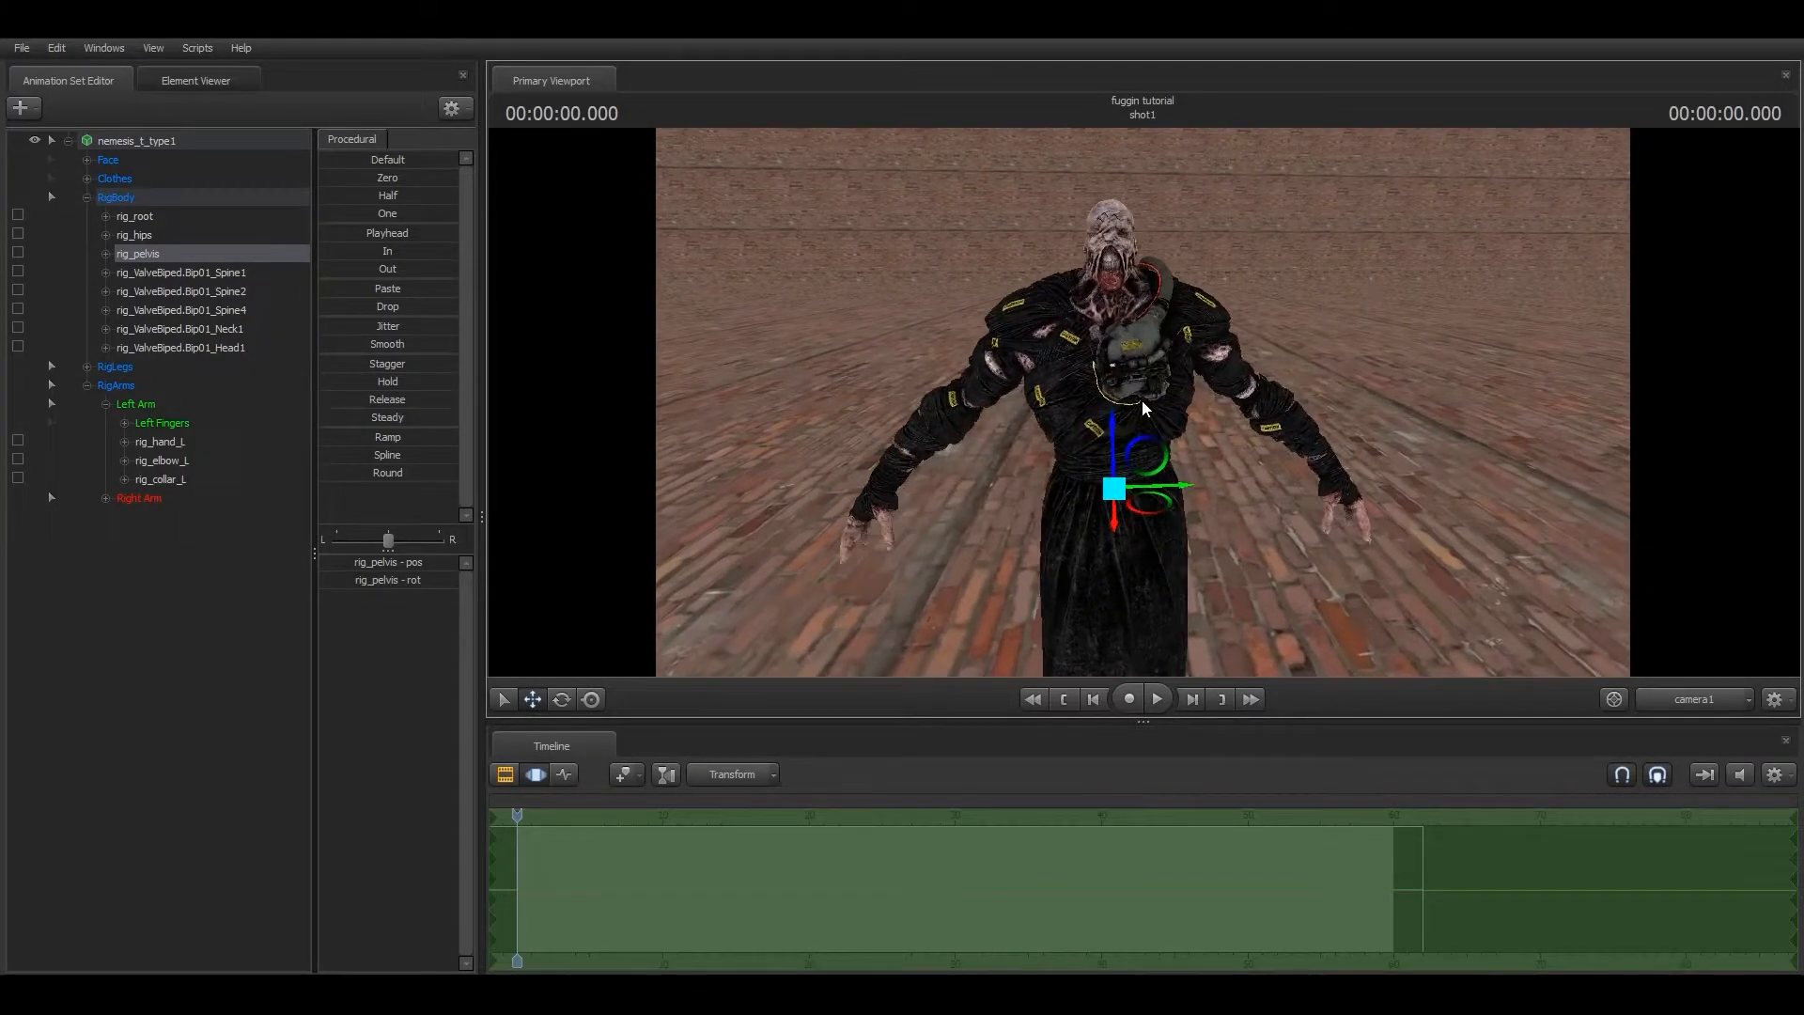
pyautogui.click(85, 663)
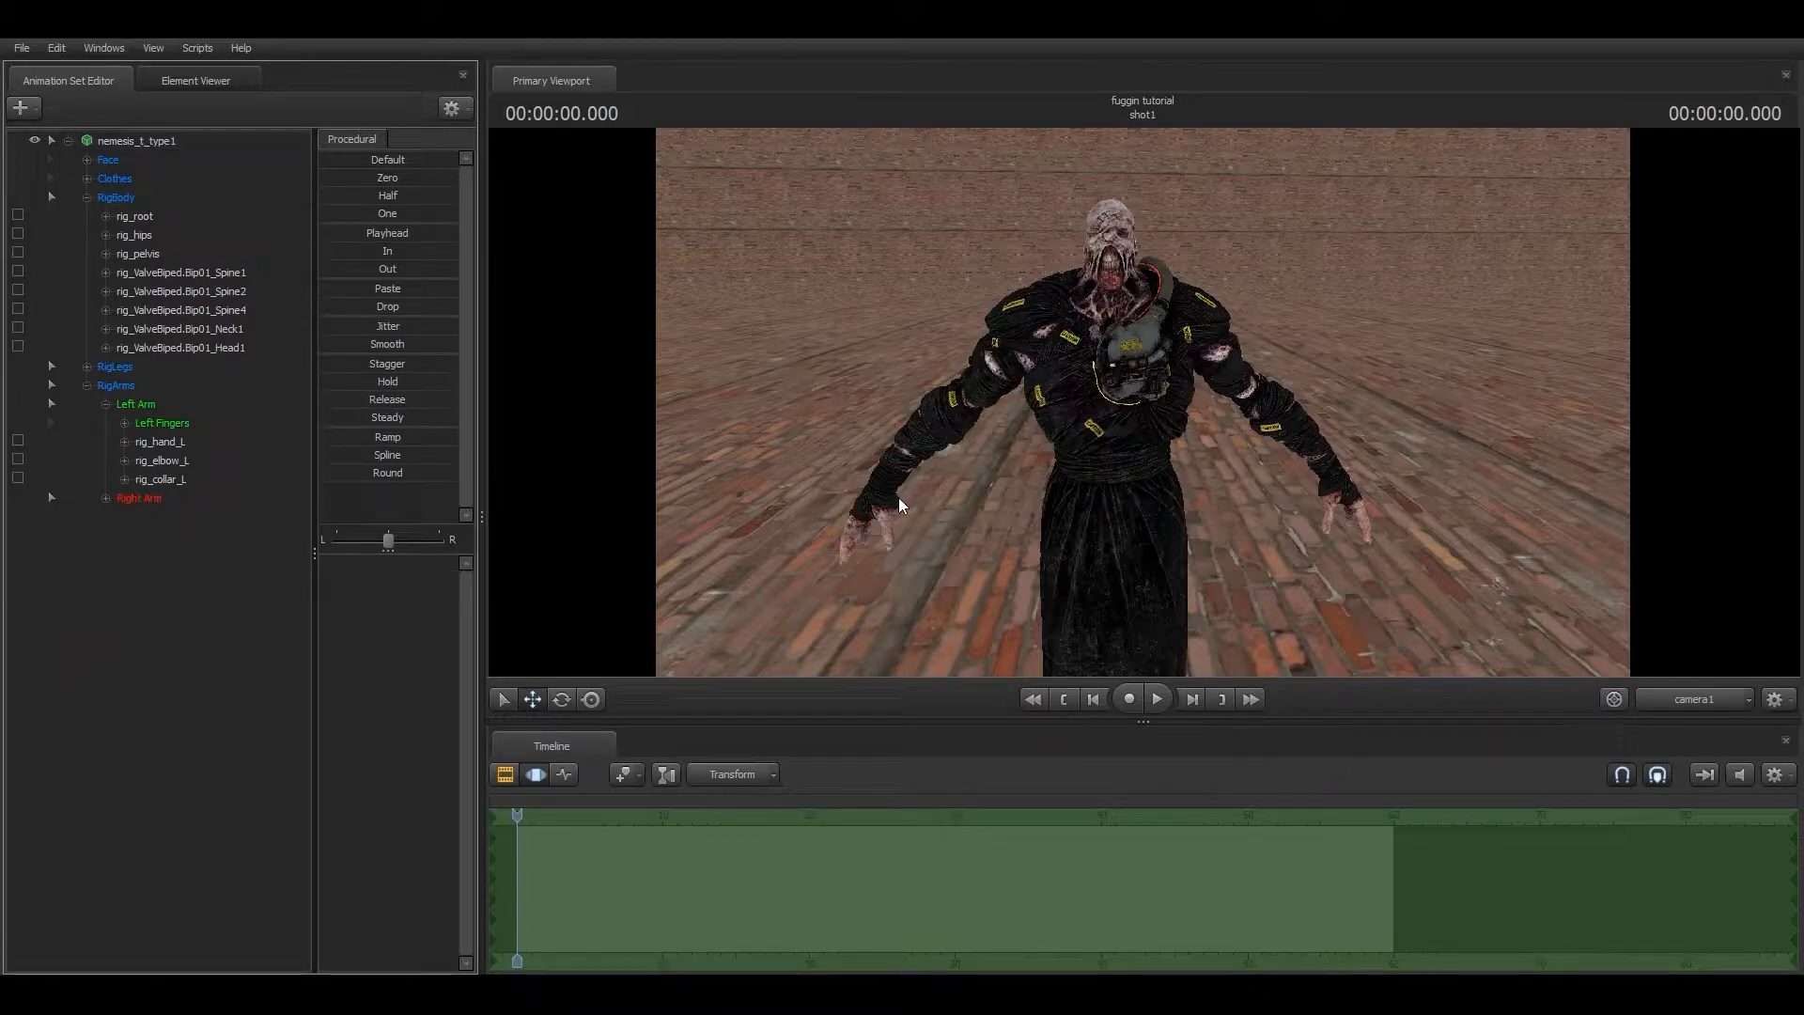
# Switch the viewport to the Work Camera and pose rig_hand_L so the left arm hangs beside the body.
pyautogui.moveTo(900, 485); pyautogui.dragTo(882, 486)
pyautogui.click(1702, 704)
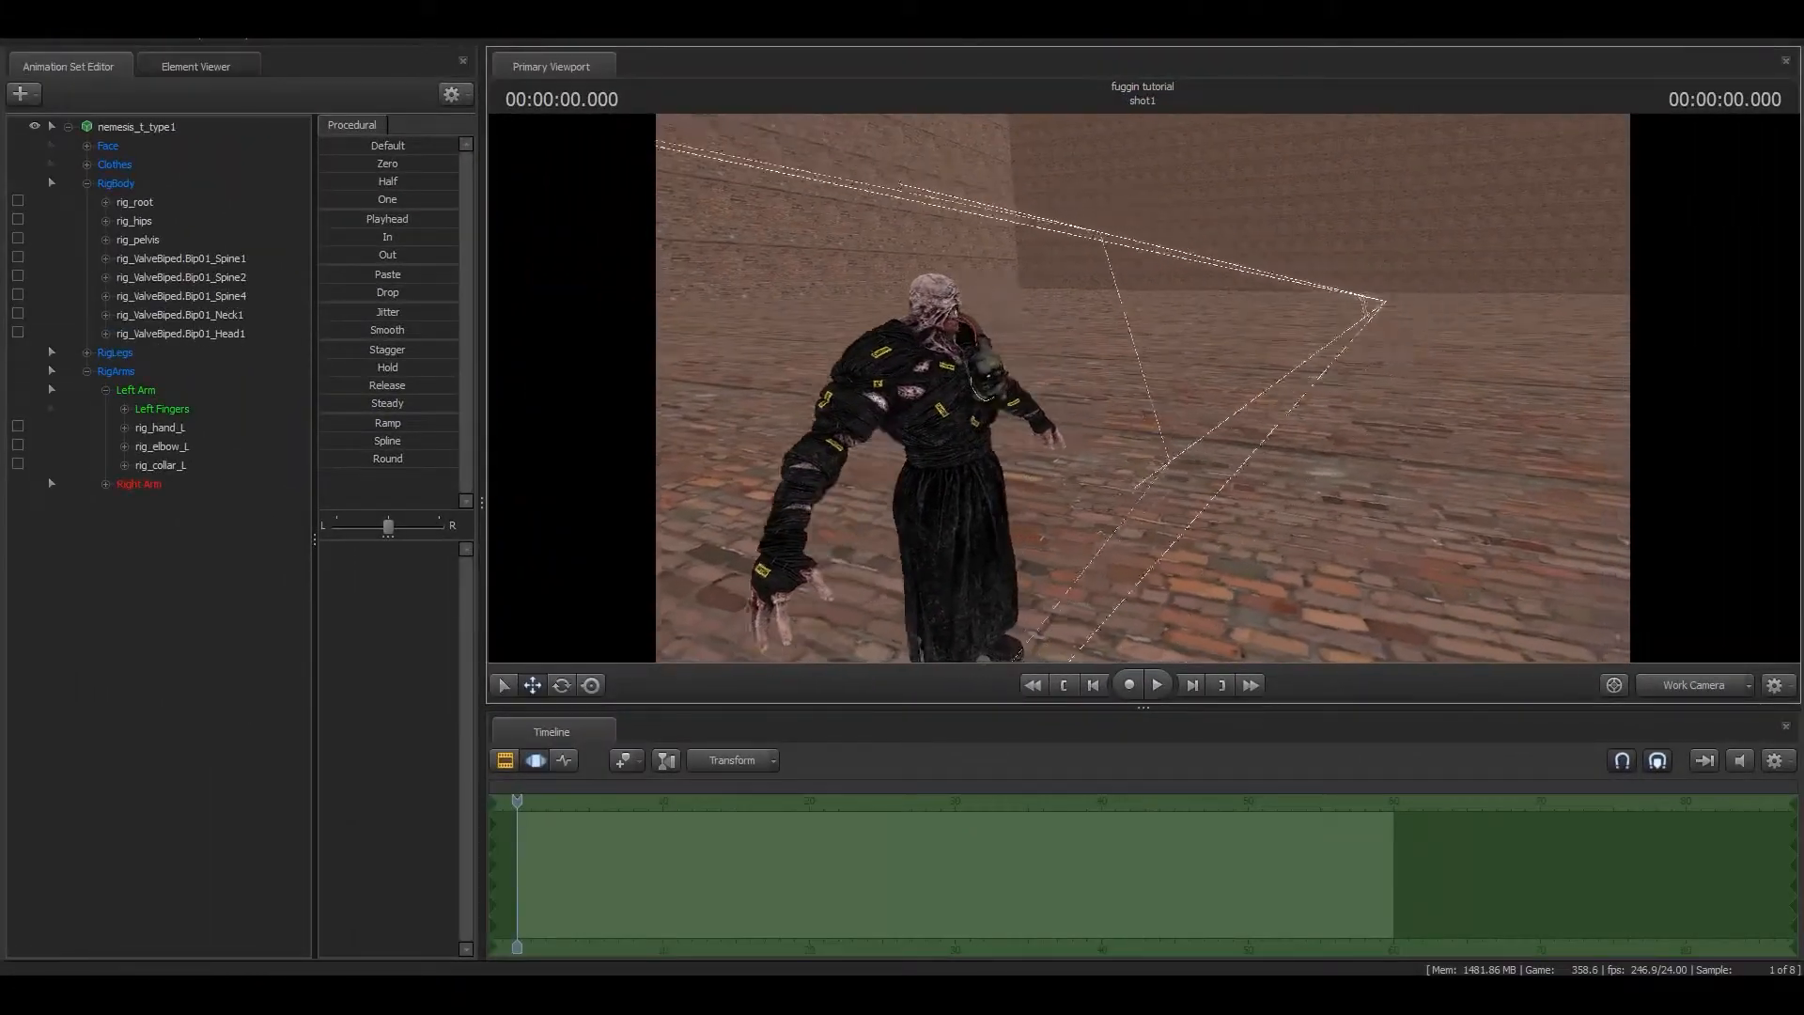
pyautogui.moveTo(1143, 389); pyautogui.dragTo(1071, 399)
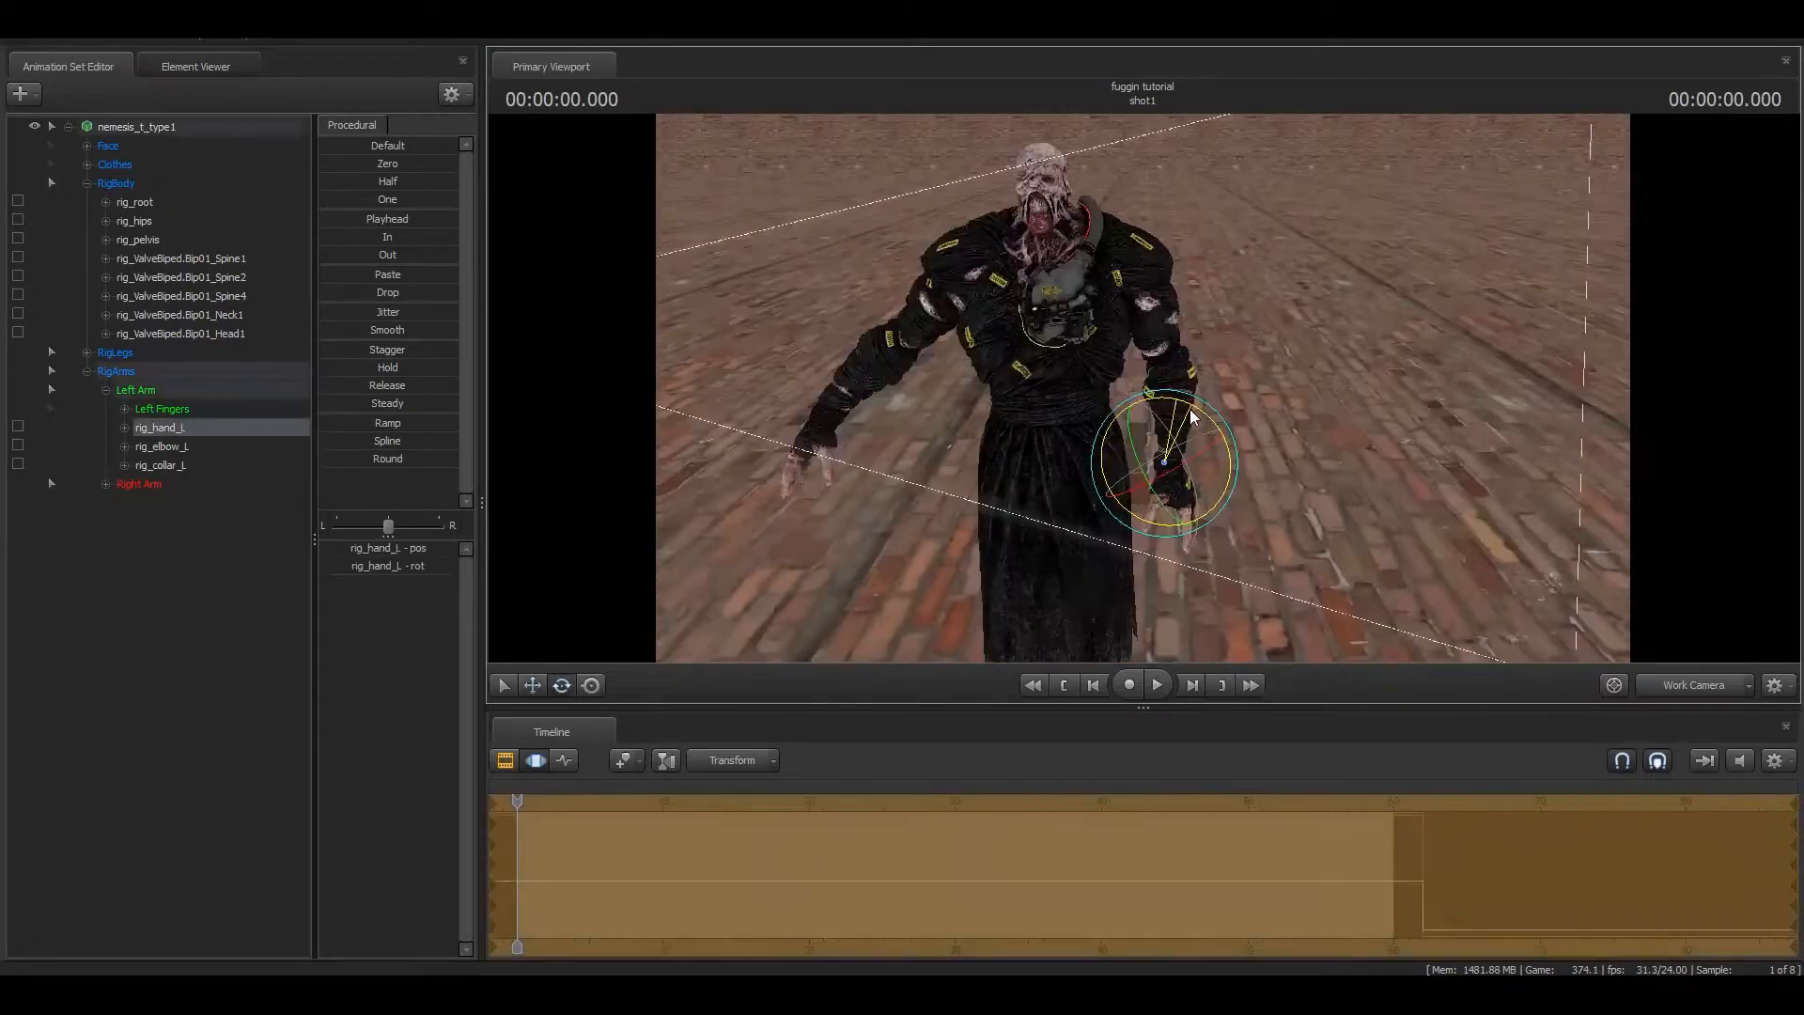
pyautogui.moveTo(1196, 414); pyautogui.dragTo(1182, 418)
# Pose rig_hand_R so the right arm hangs beside the body, and collapse the nemesis_t_type1 animation set.
pyautogui.keyDown('ctrl'); pyautogui.click(834, 414); pyautogui.keyUp('ctrl')
pyautogui.press('t')
pyautogui.moveTo(834, 414); pyautogui.dragTo(953, 452)
pyautogui.hotkey('ctrl', 'z')
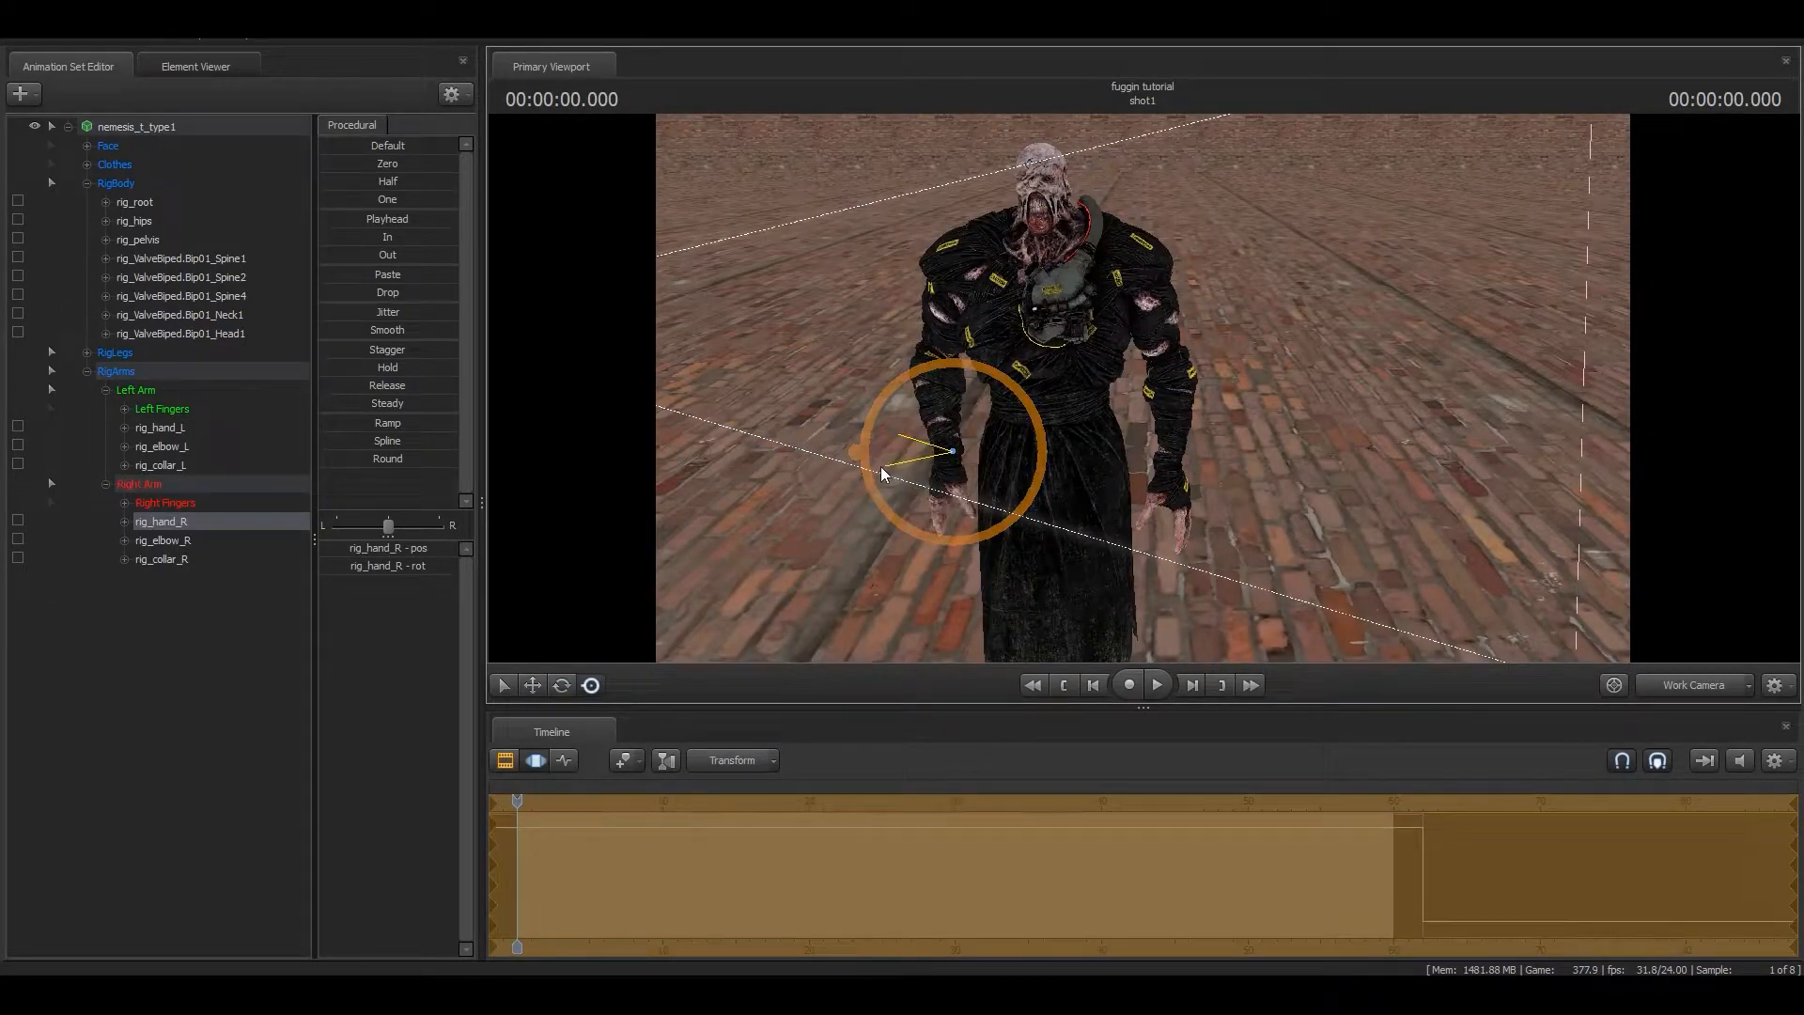
pyautogui.moveTo(938, 442); pyautogui.dragTo(937, 446)
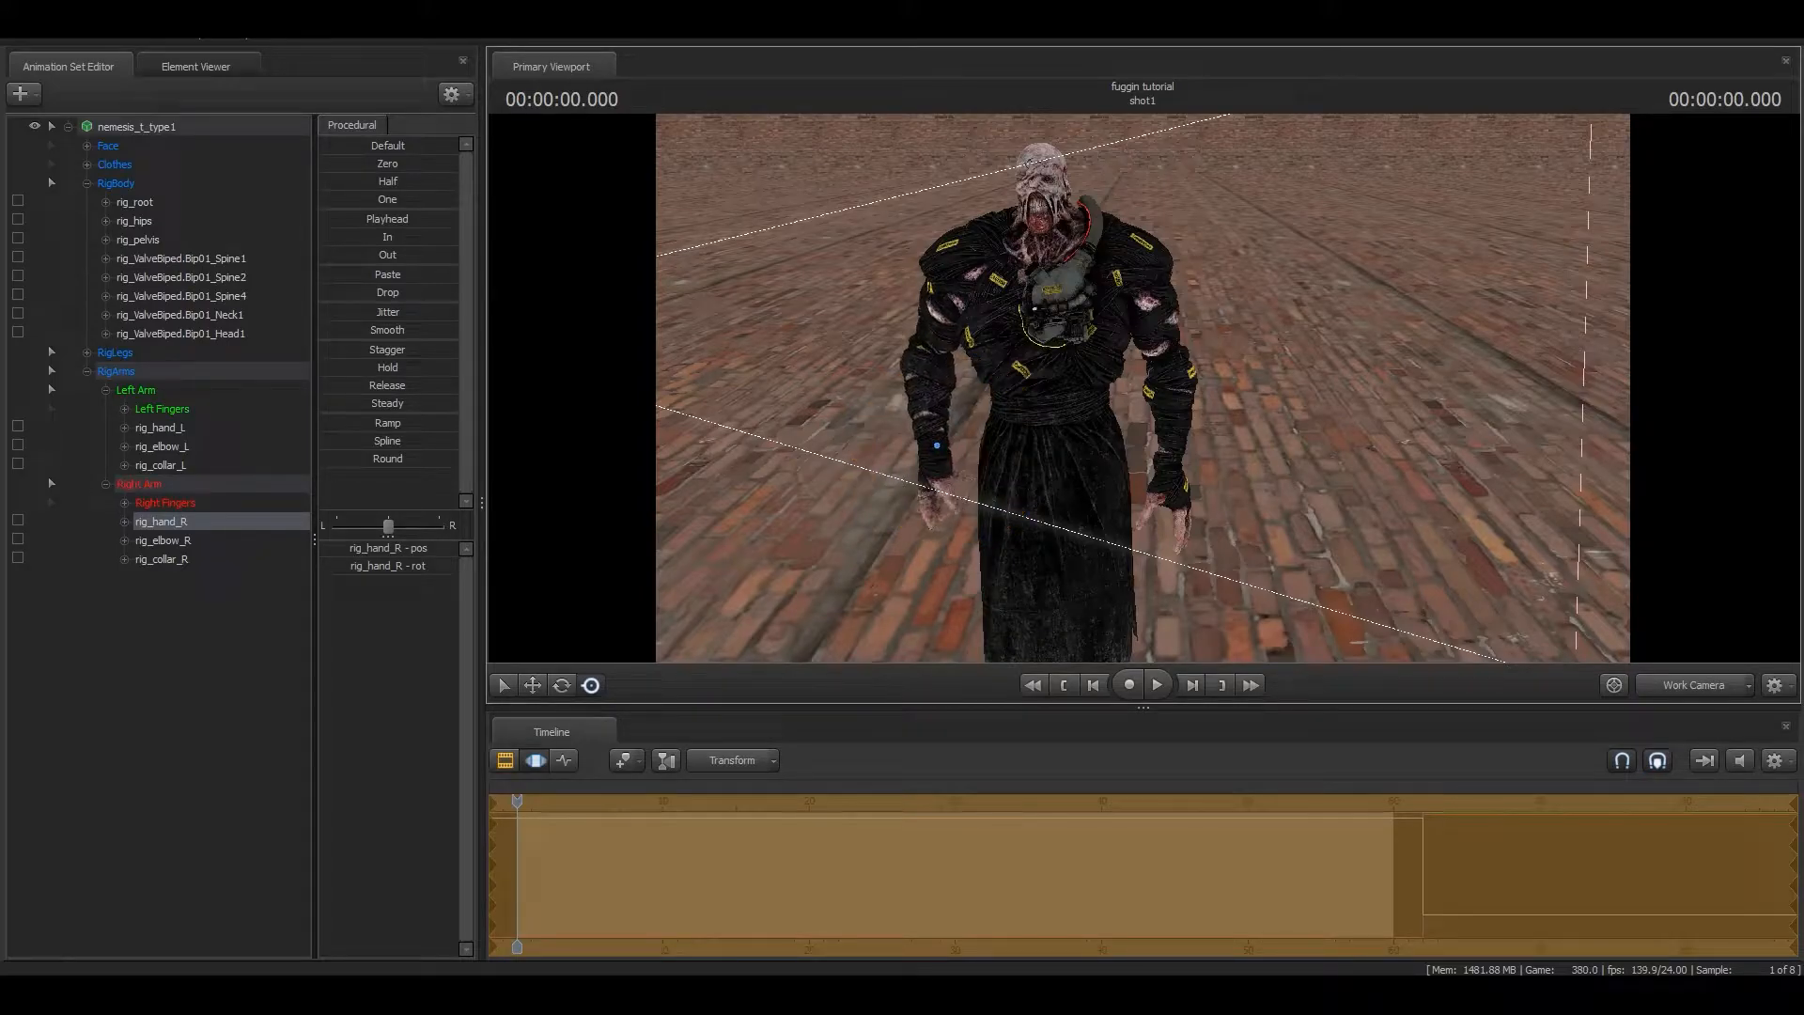
pyautogui.moveTo(1144, 389); pyautogui.dragTo(1144, 389)
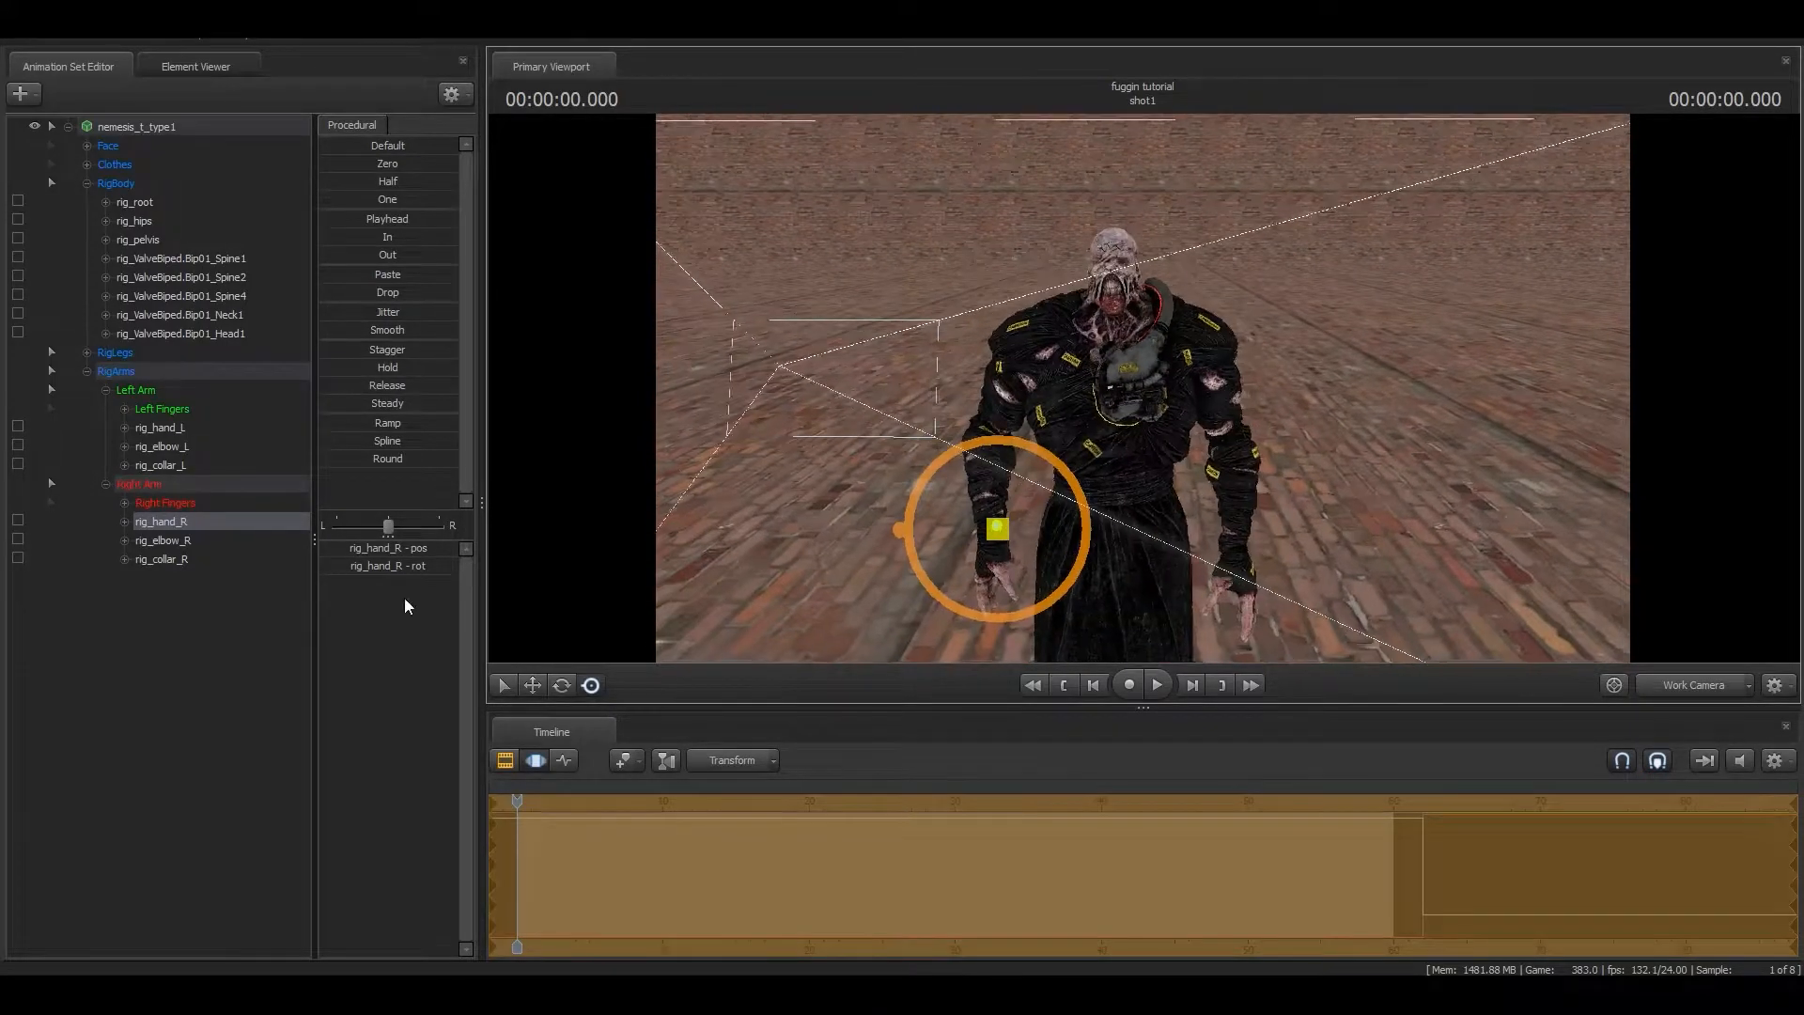
pyautogui.click(170, 649)
pyautogui.click(69, 127)
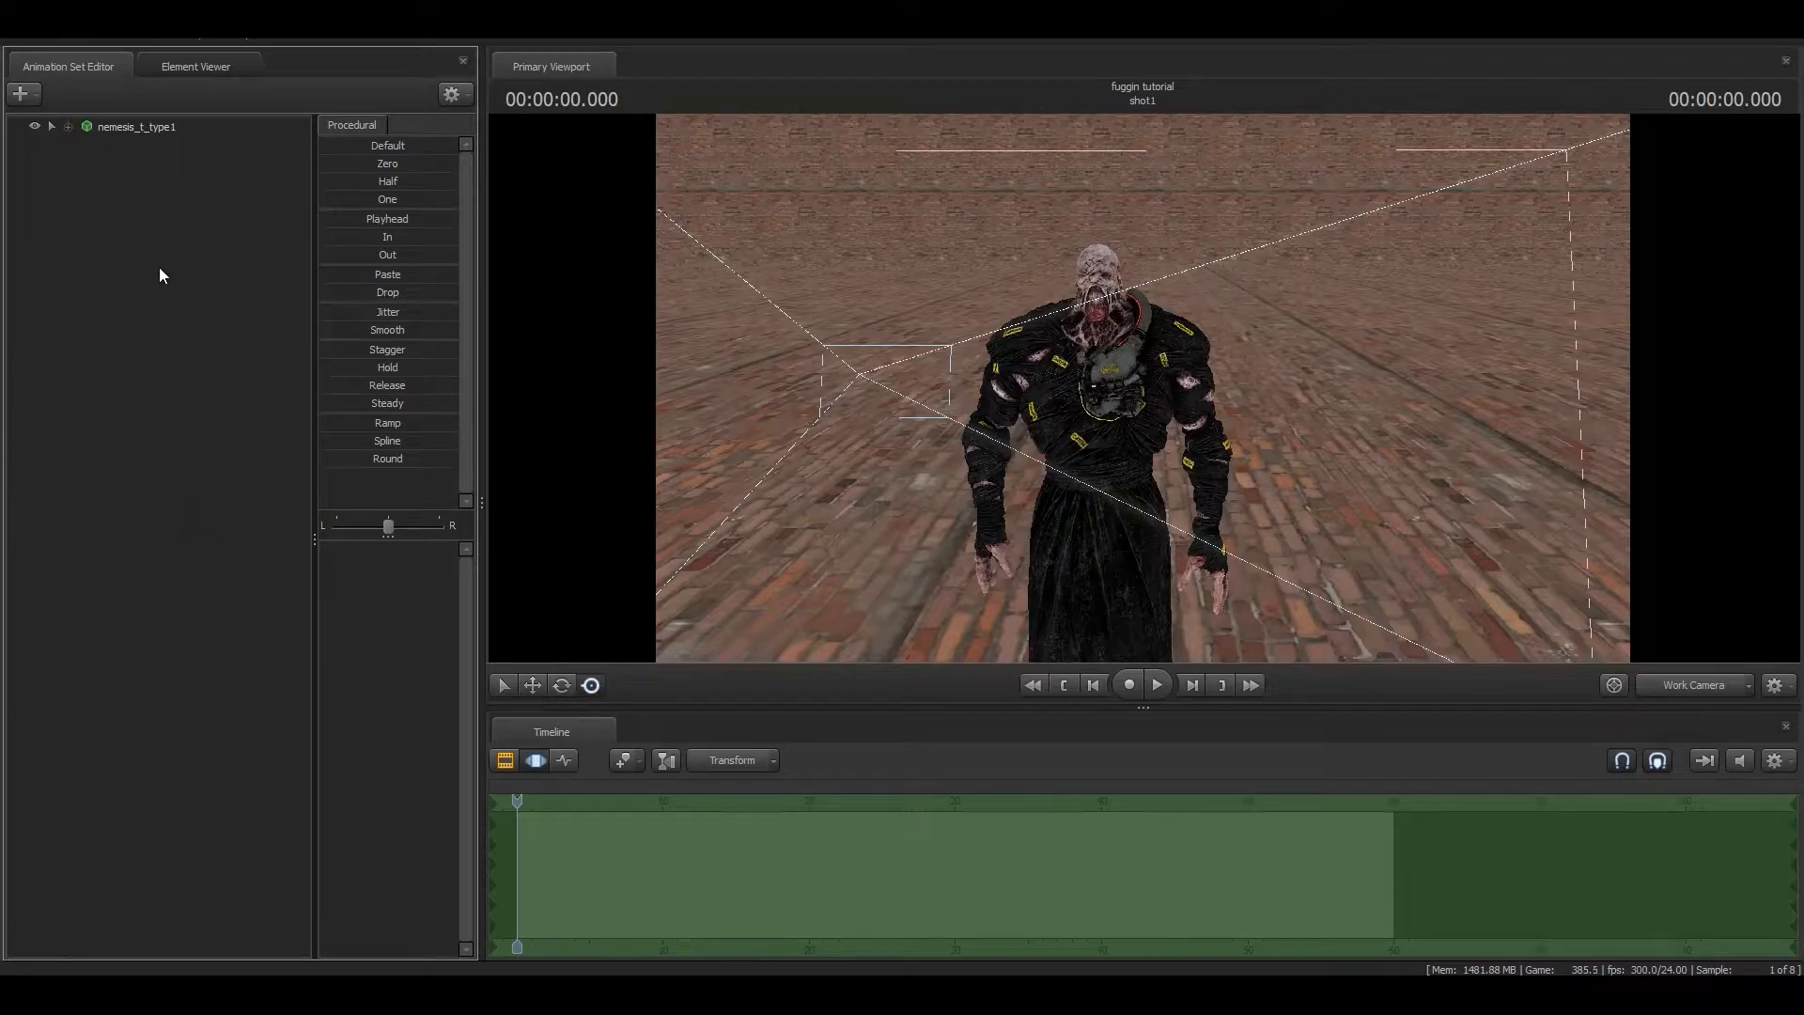
# Return the viewport to camera1 and reframe the shot on the model's upper body.
pyautogui.click(1694, 685)
pyautogui.moveTo(1242, 431); pyautogui.dragTo(1143, 389)
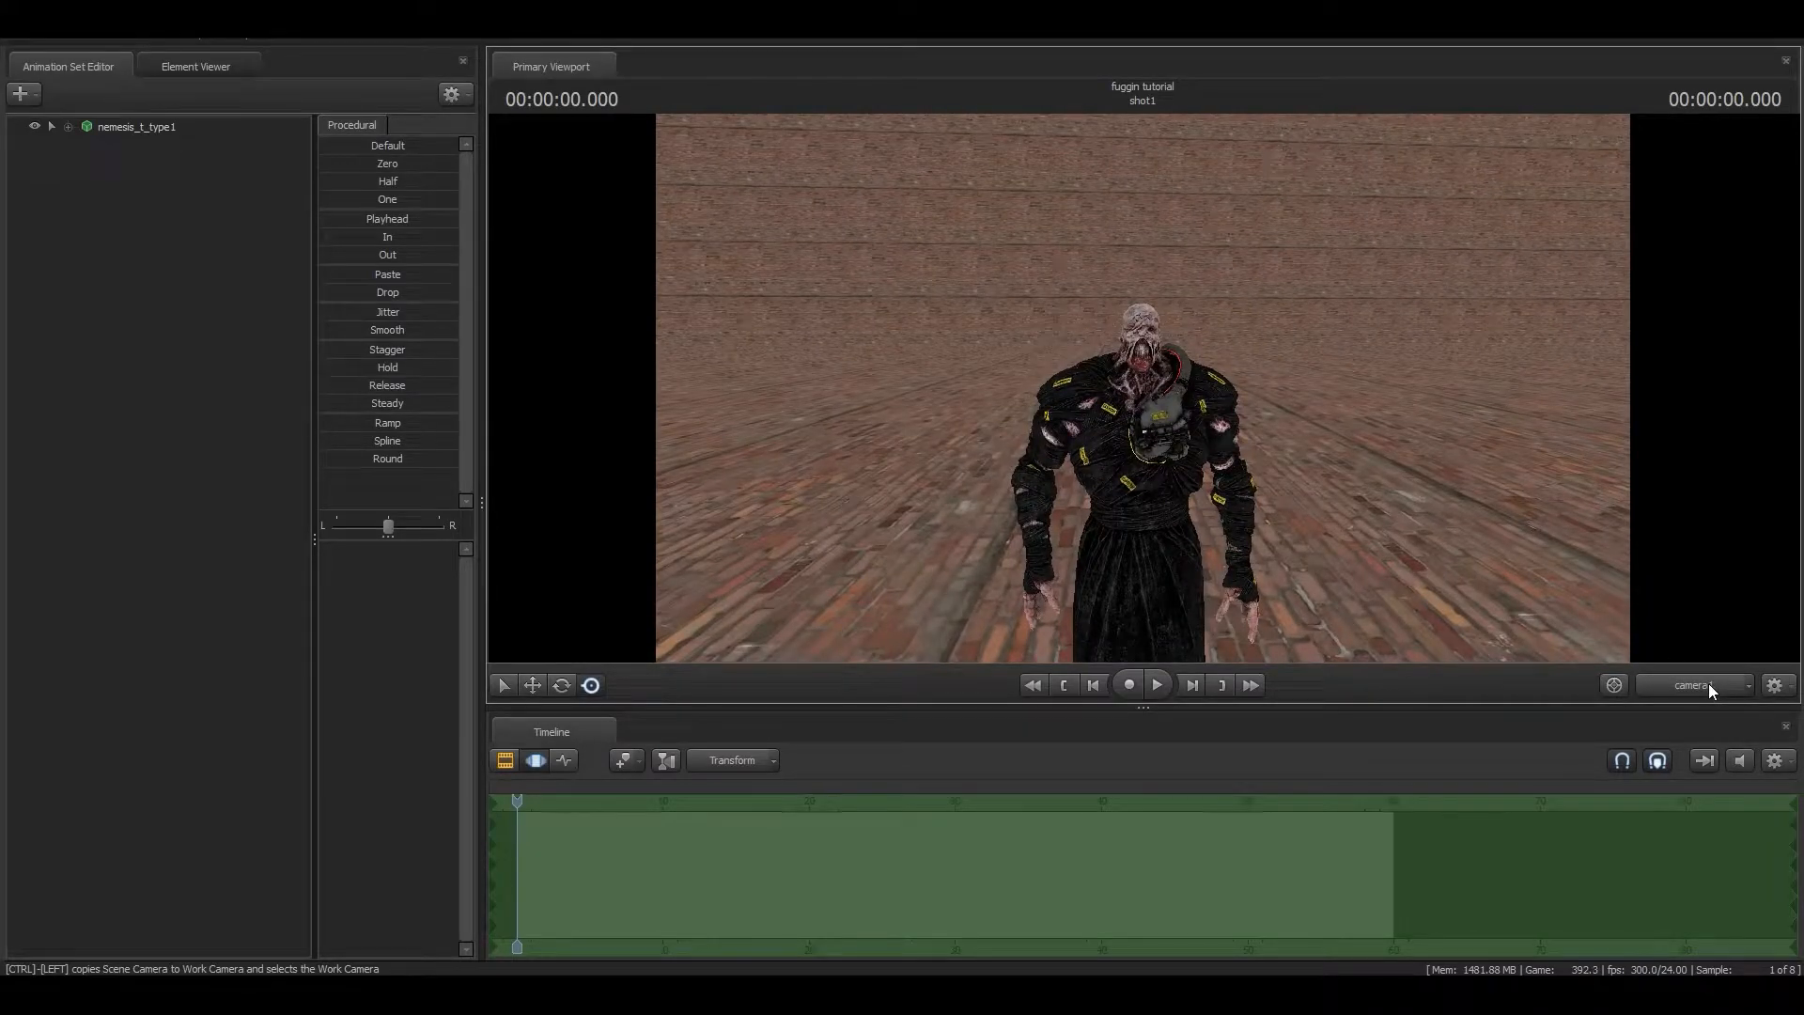
pyautogui.moveTo(1102, 500); pyautogui.dragTo(1101, 500)
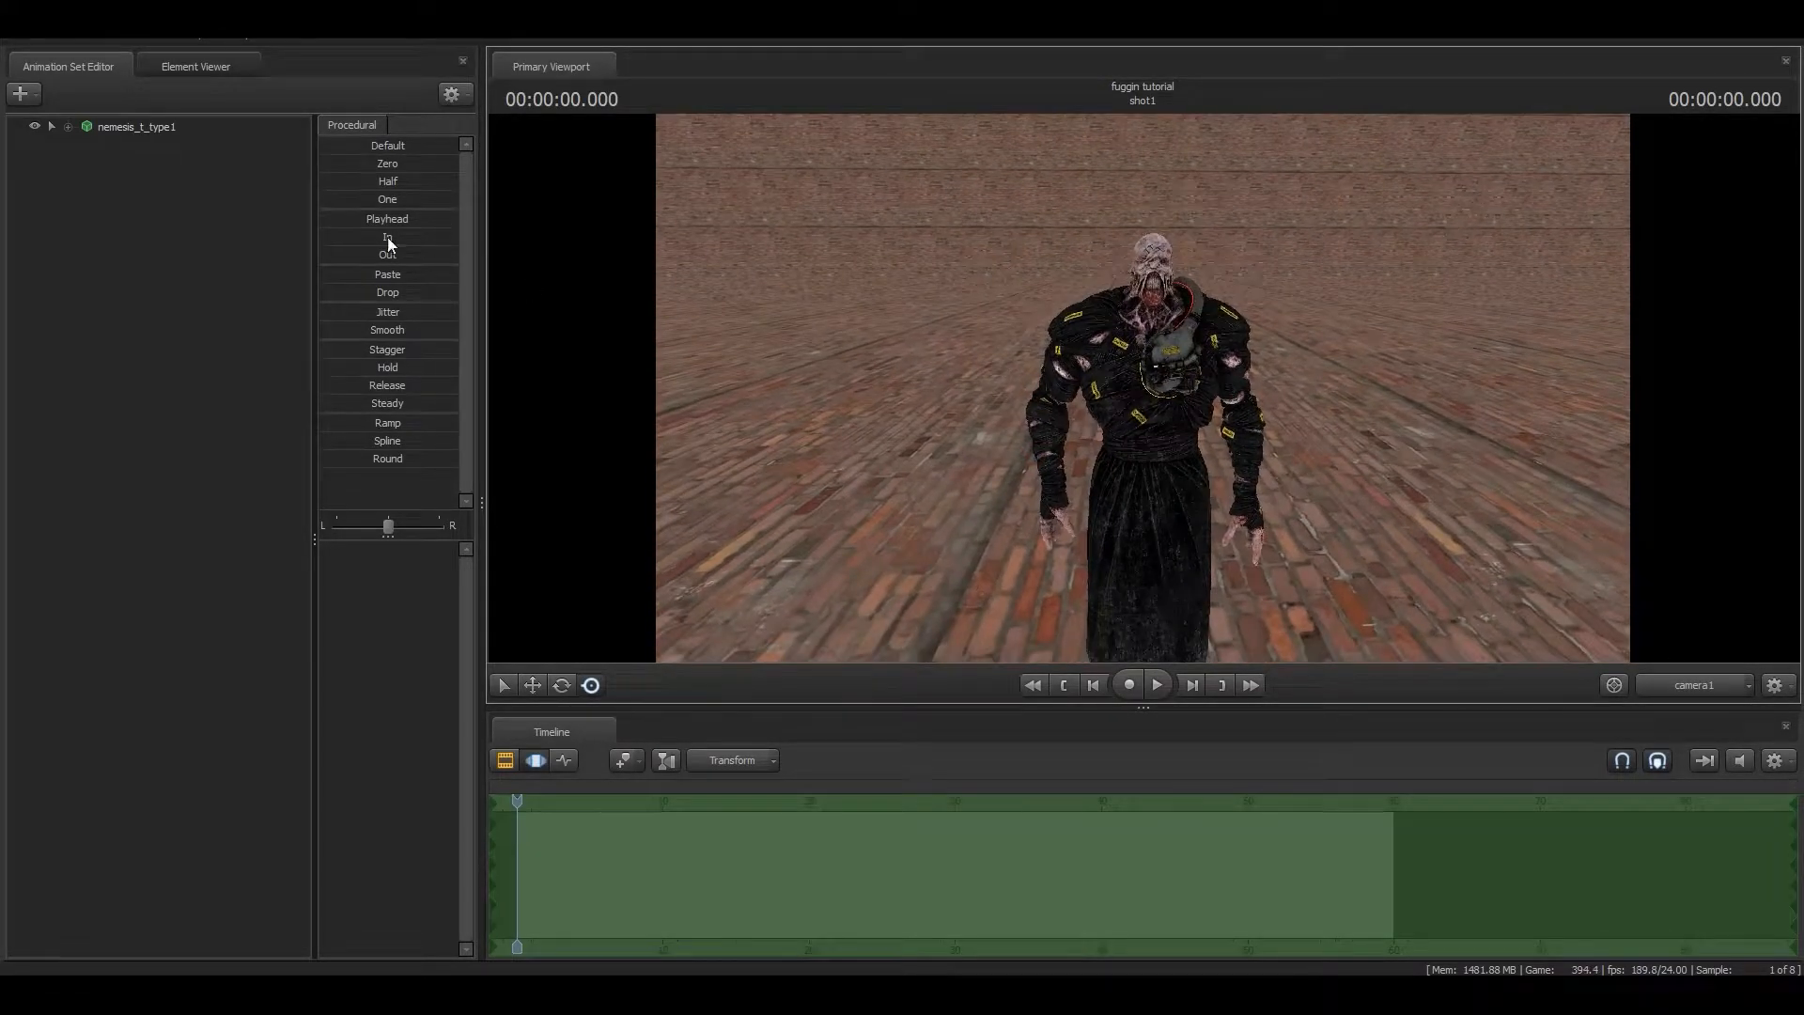
# Create an animation set for a new camera and load that camera into the primary viewport.
pyautogui.click(23, 95)
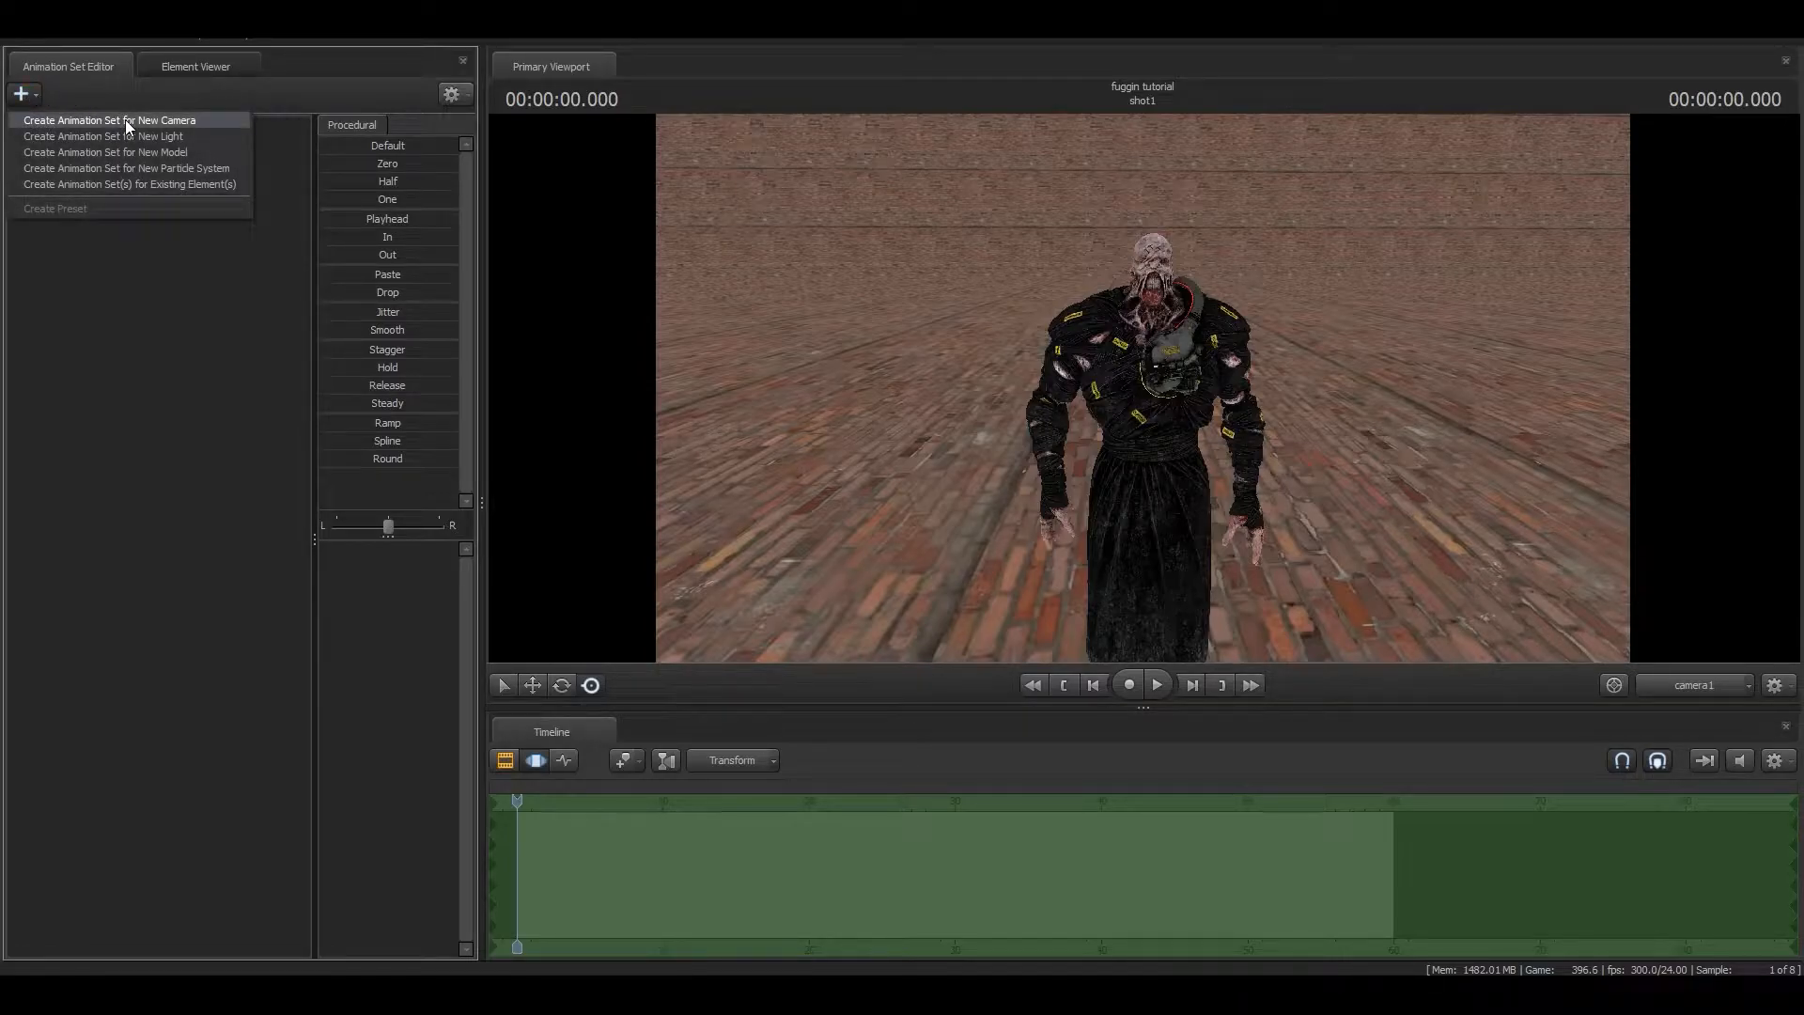
pyautogui.click(126, 120)
pyautogui.click(116, 148)
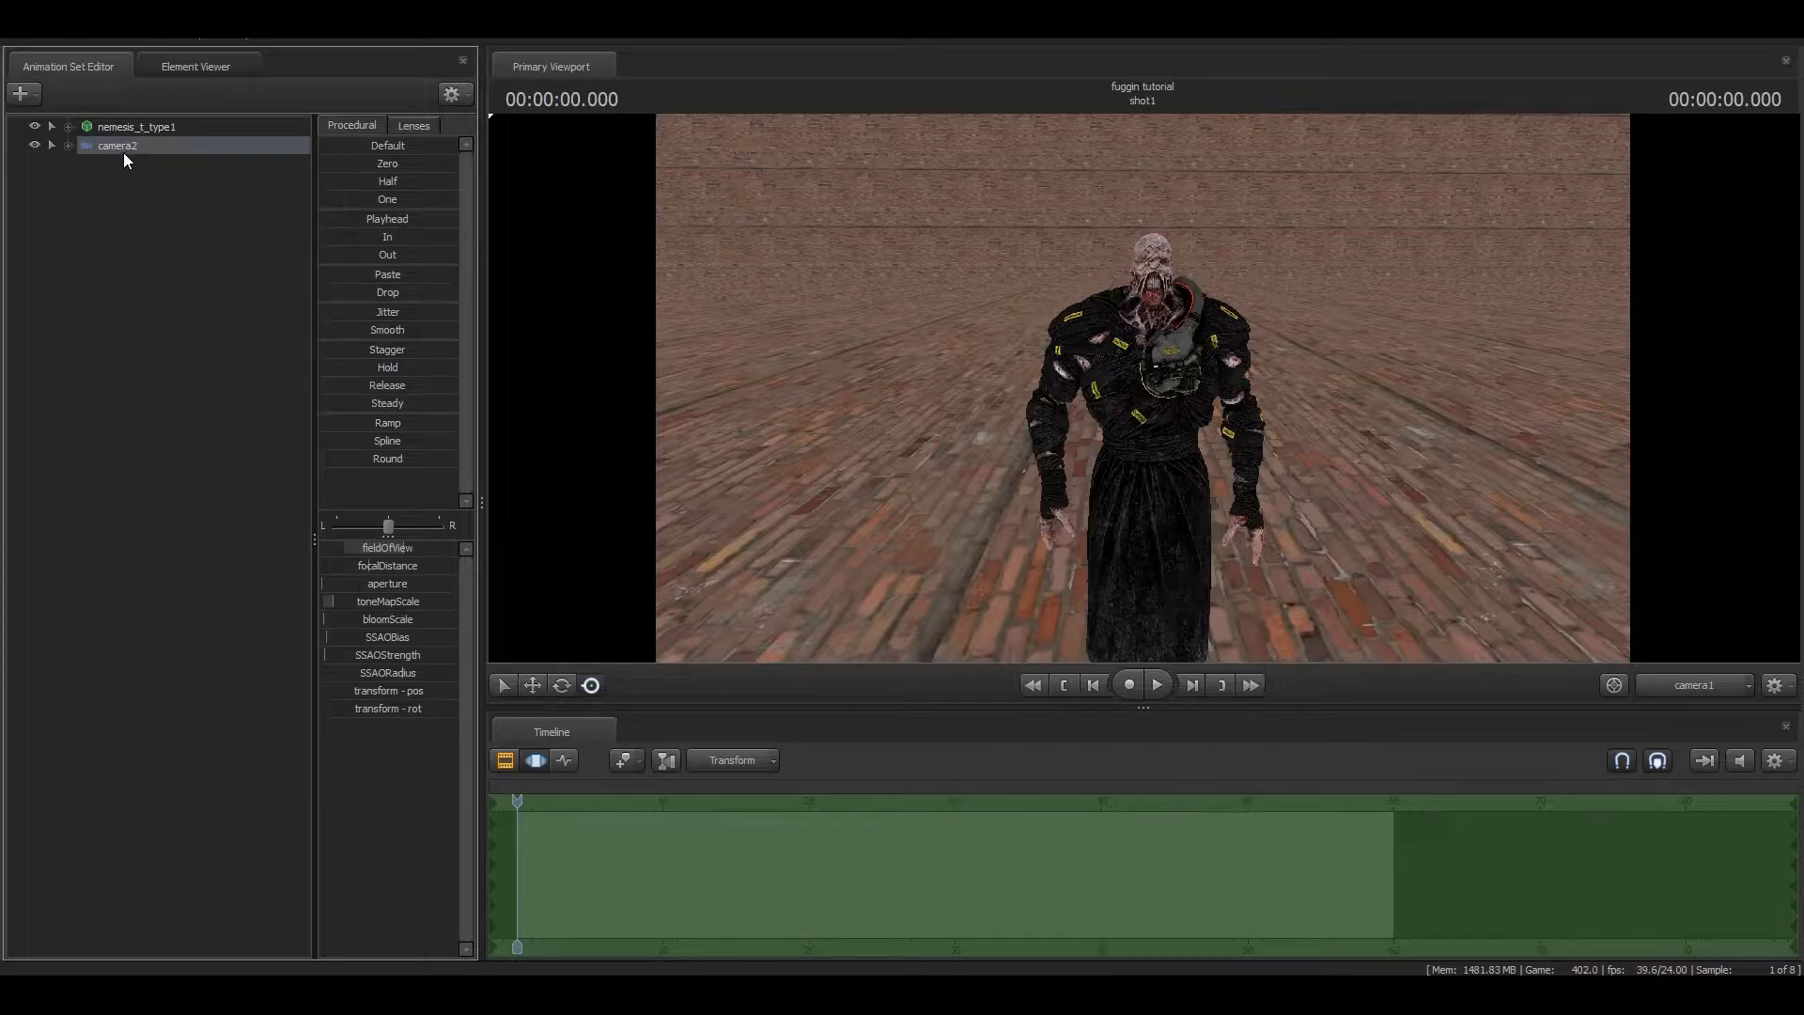
pyautogui.moveTo(112, 145); pyautogui.dragTo(1133, 303)
# Fly camera2 in to frame a low-angle close-up of the model's head and shoulders.
pyautogui.press('w')
pyautogui.press('s')
pyautogui.press('w')
pyautogui.press('w')
pyautogui.press('a')
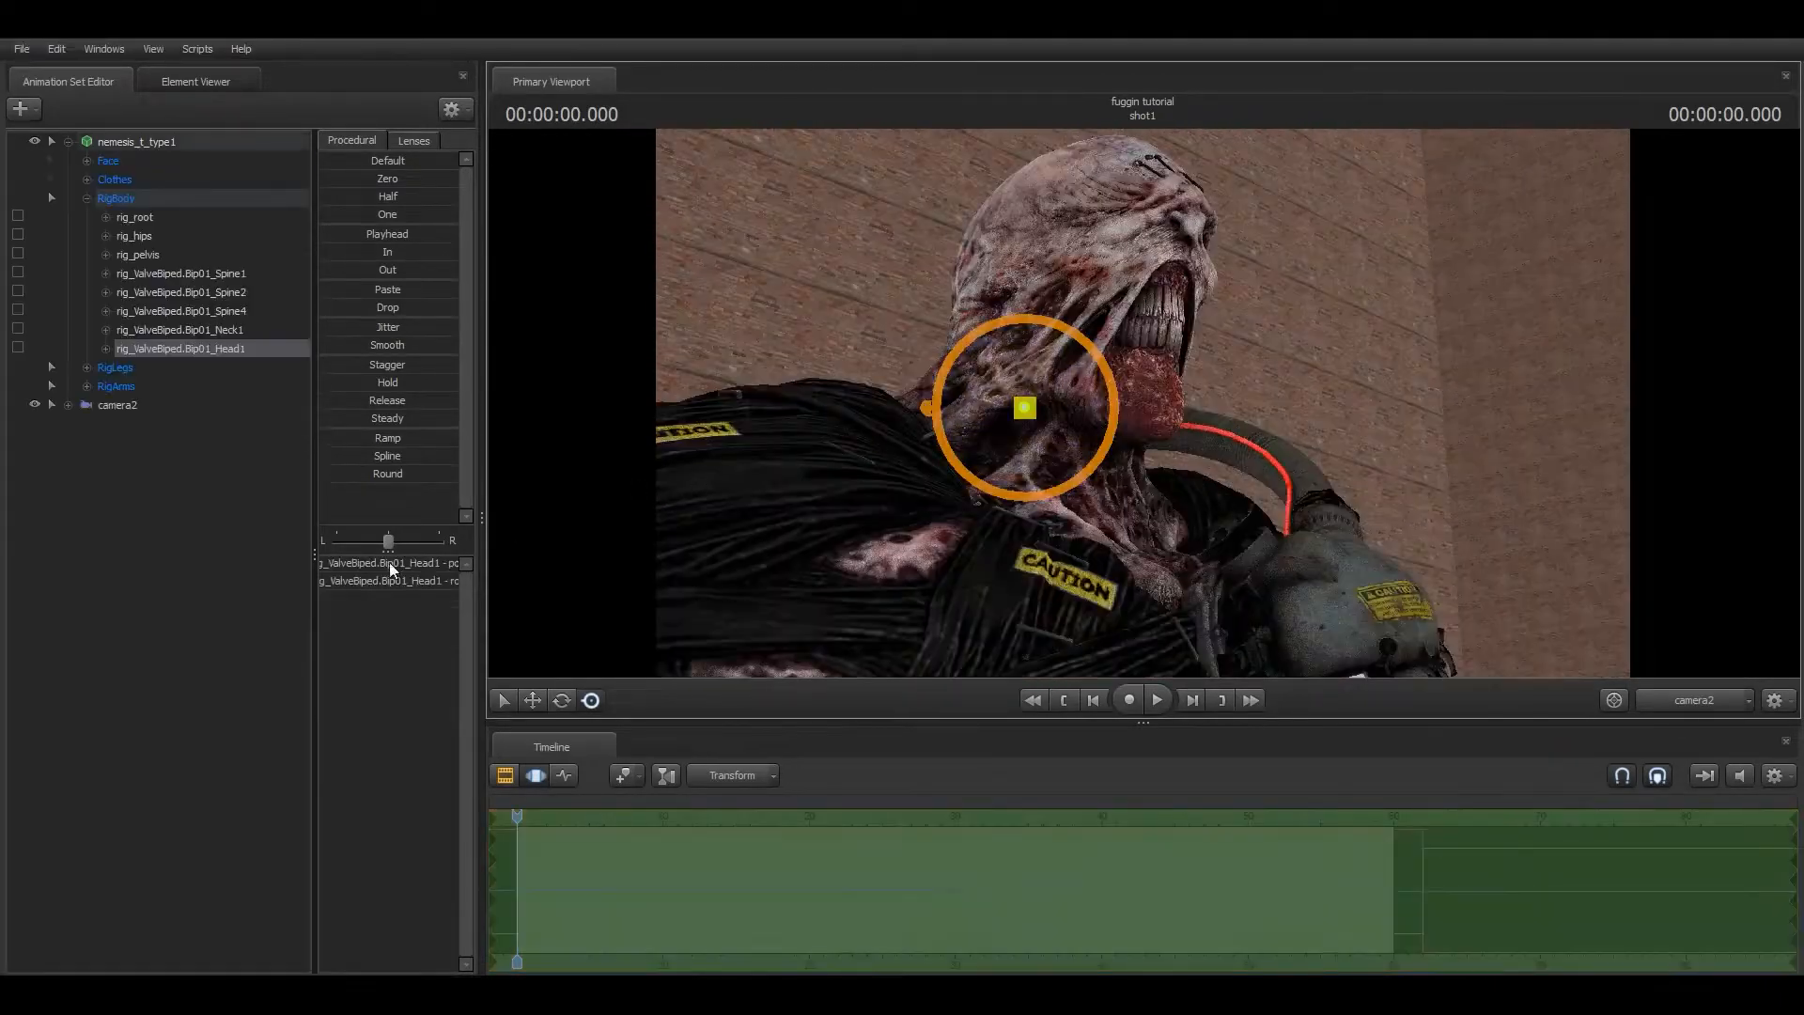
pyautogui.click(278, 560)
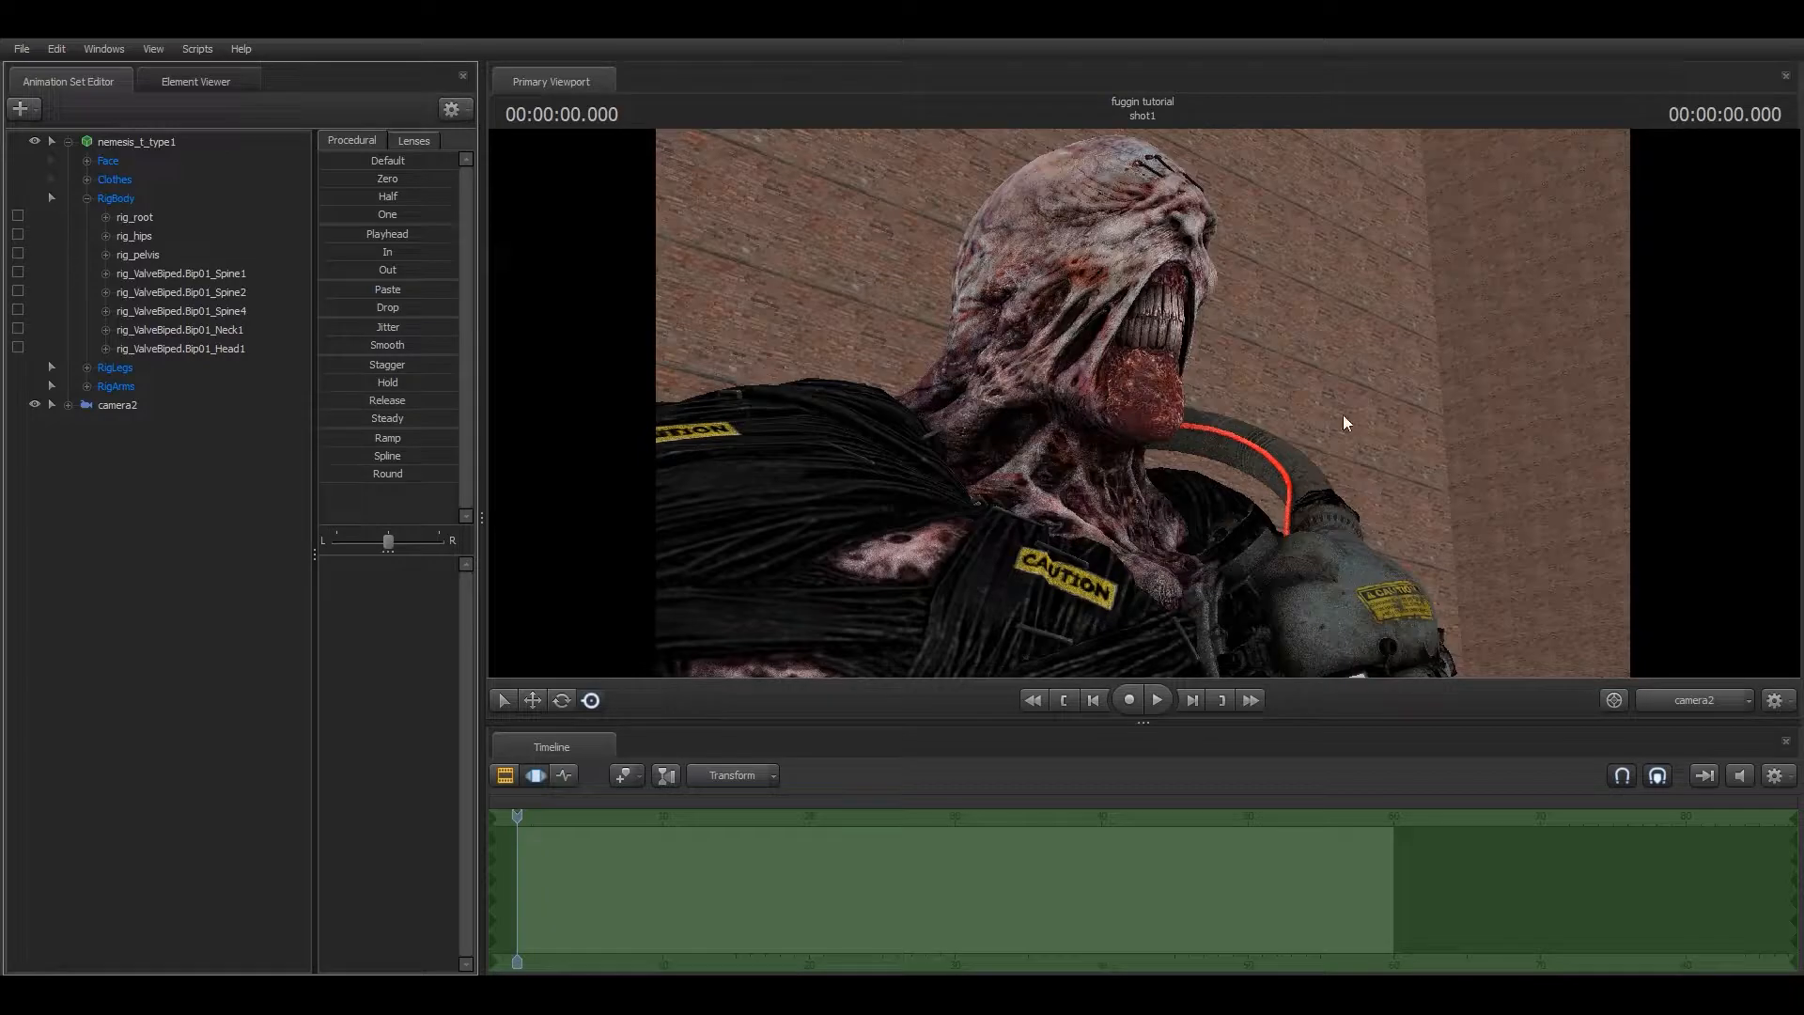
# Rotate rig_ValveBiped.Bip01_Neck1 slightly while viewing through the Work Camera, and switch back to camera2.
pyautogui.click(1684, 702)
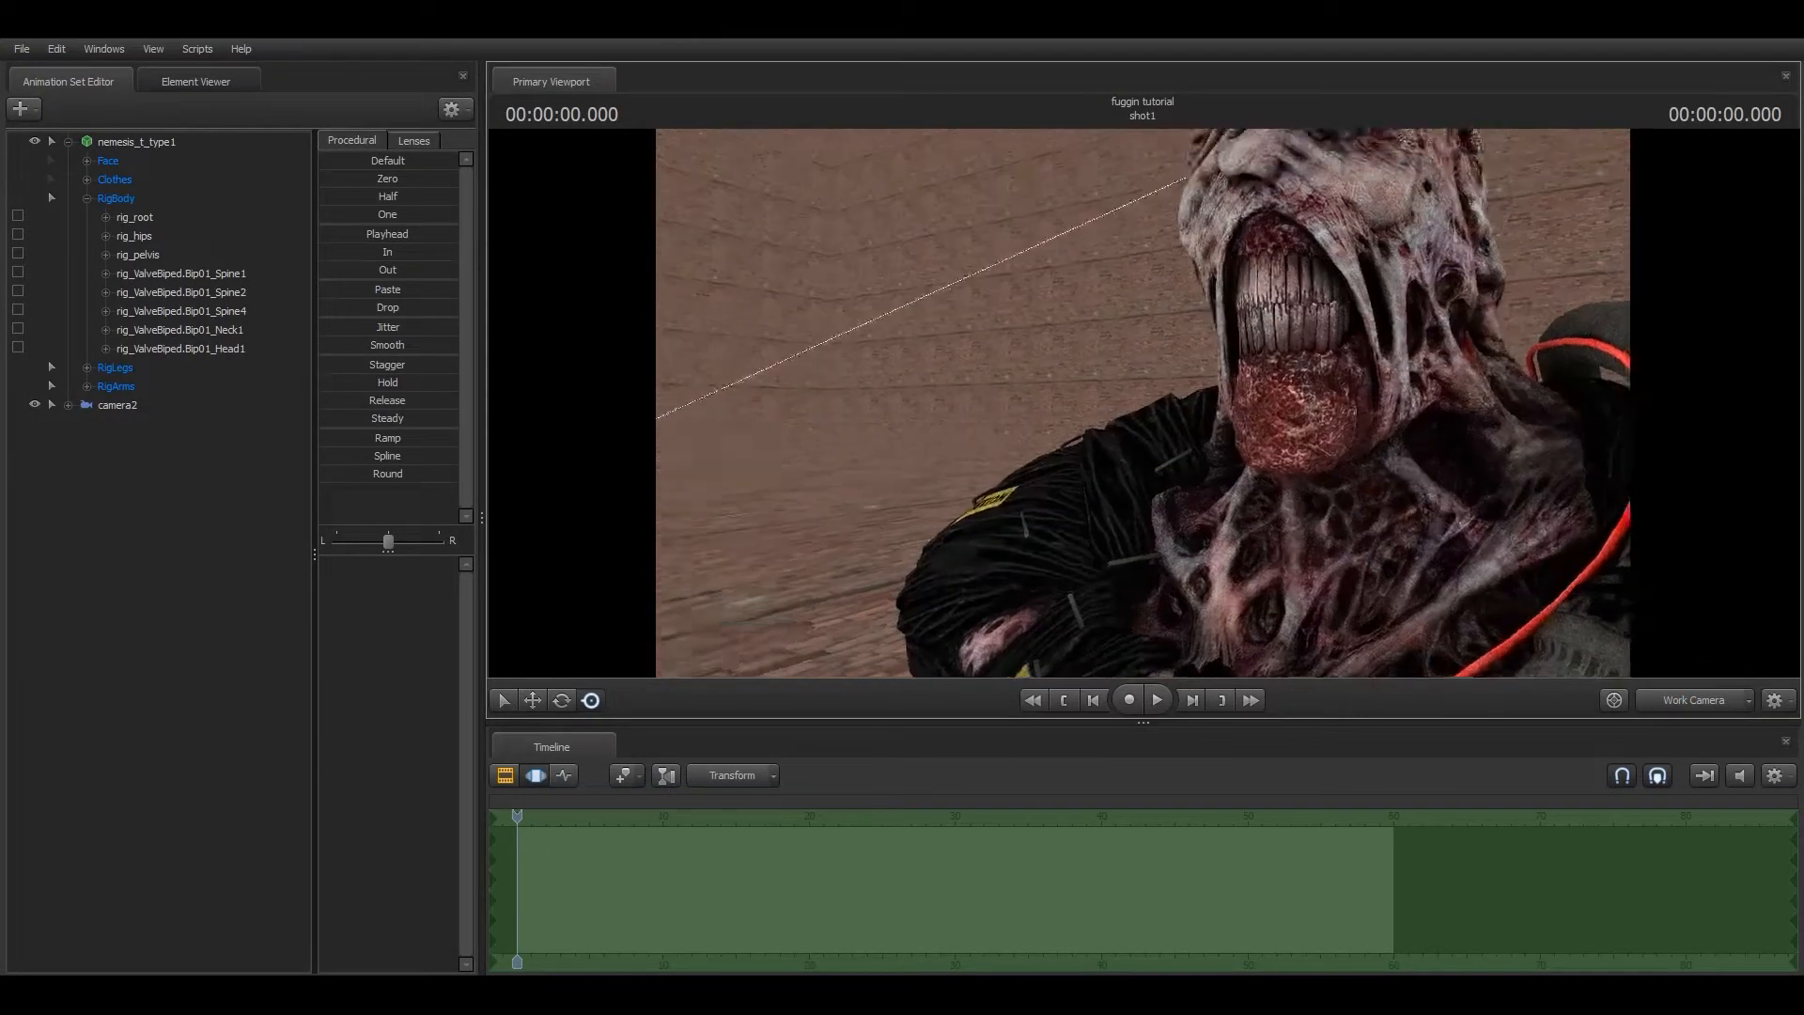
pyautogui.click(1156, 409)
pyautogui.moveTo(1156, 409); pyautogui.dragTo(1162, 429)
pyautogui.keyDown('ctrl'); pyautogui.click(1169, 539); pyautogui.keyUp('ctrl')
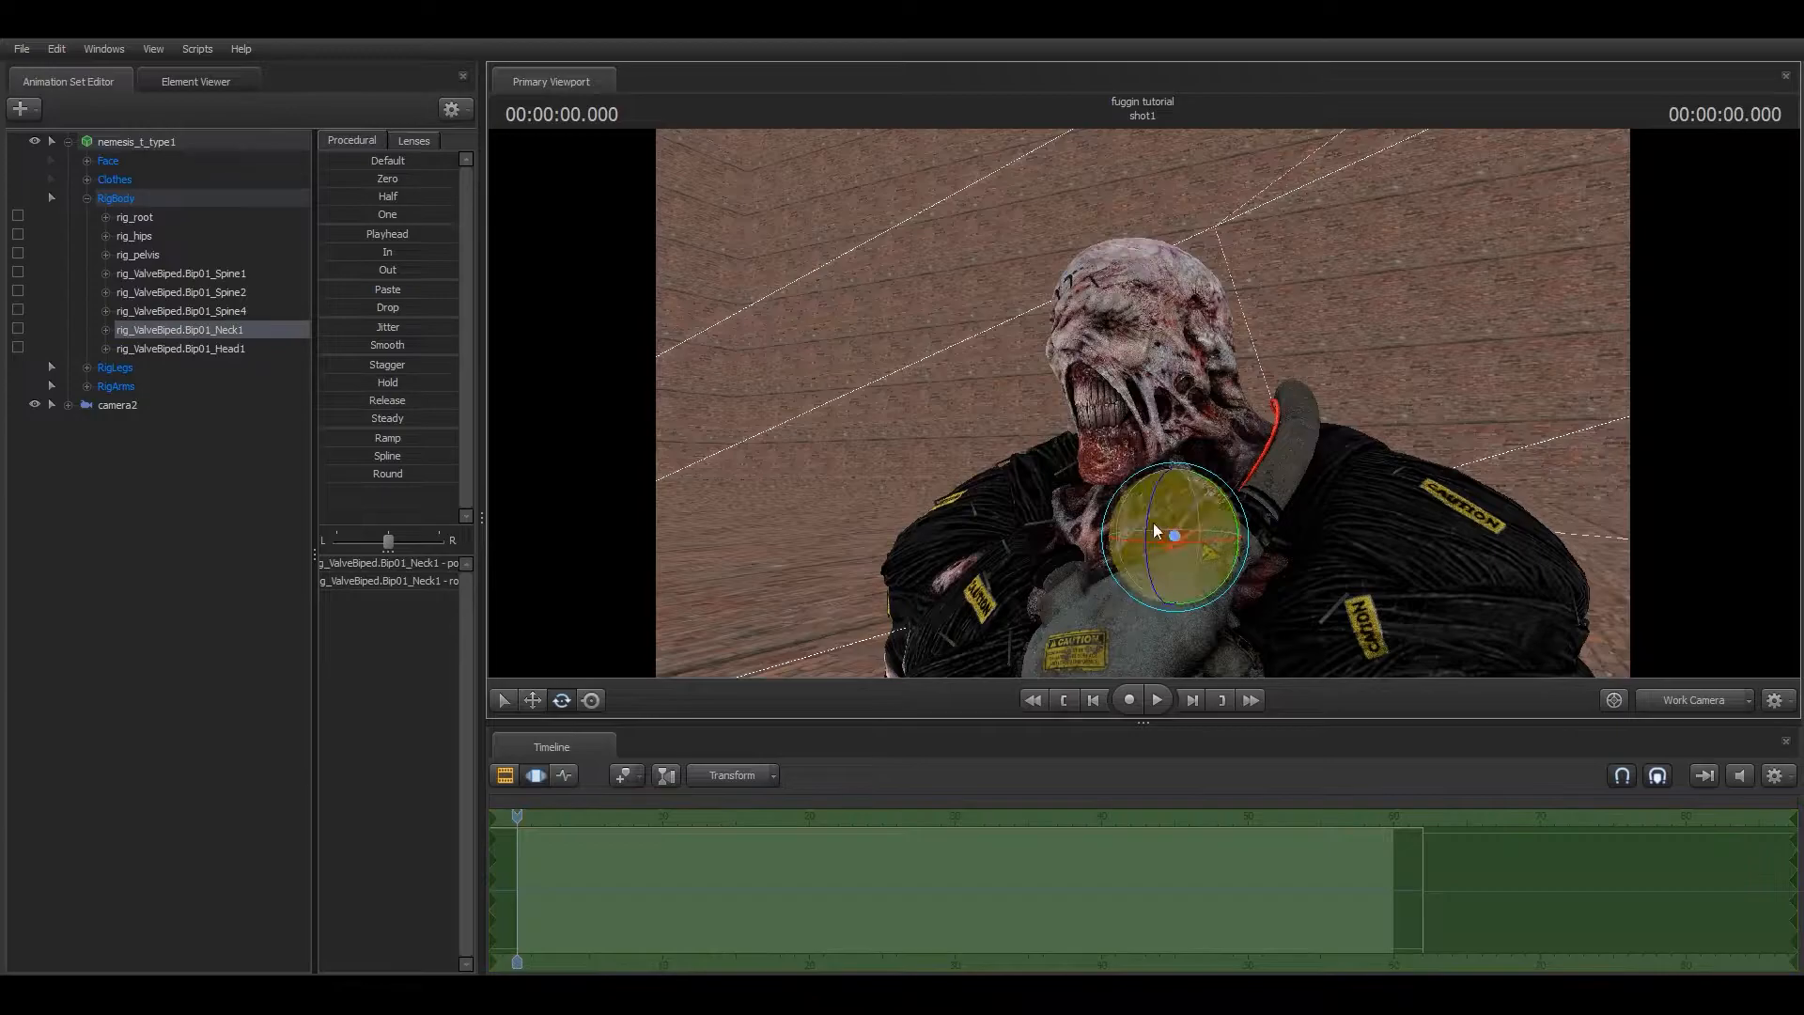
pyautogui.moveTo(1147, 519); pyautogui.dragTo(1139, 498)
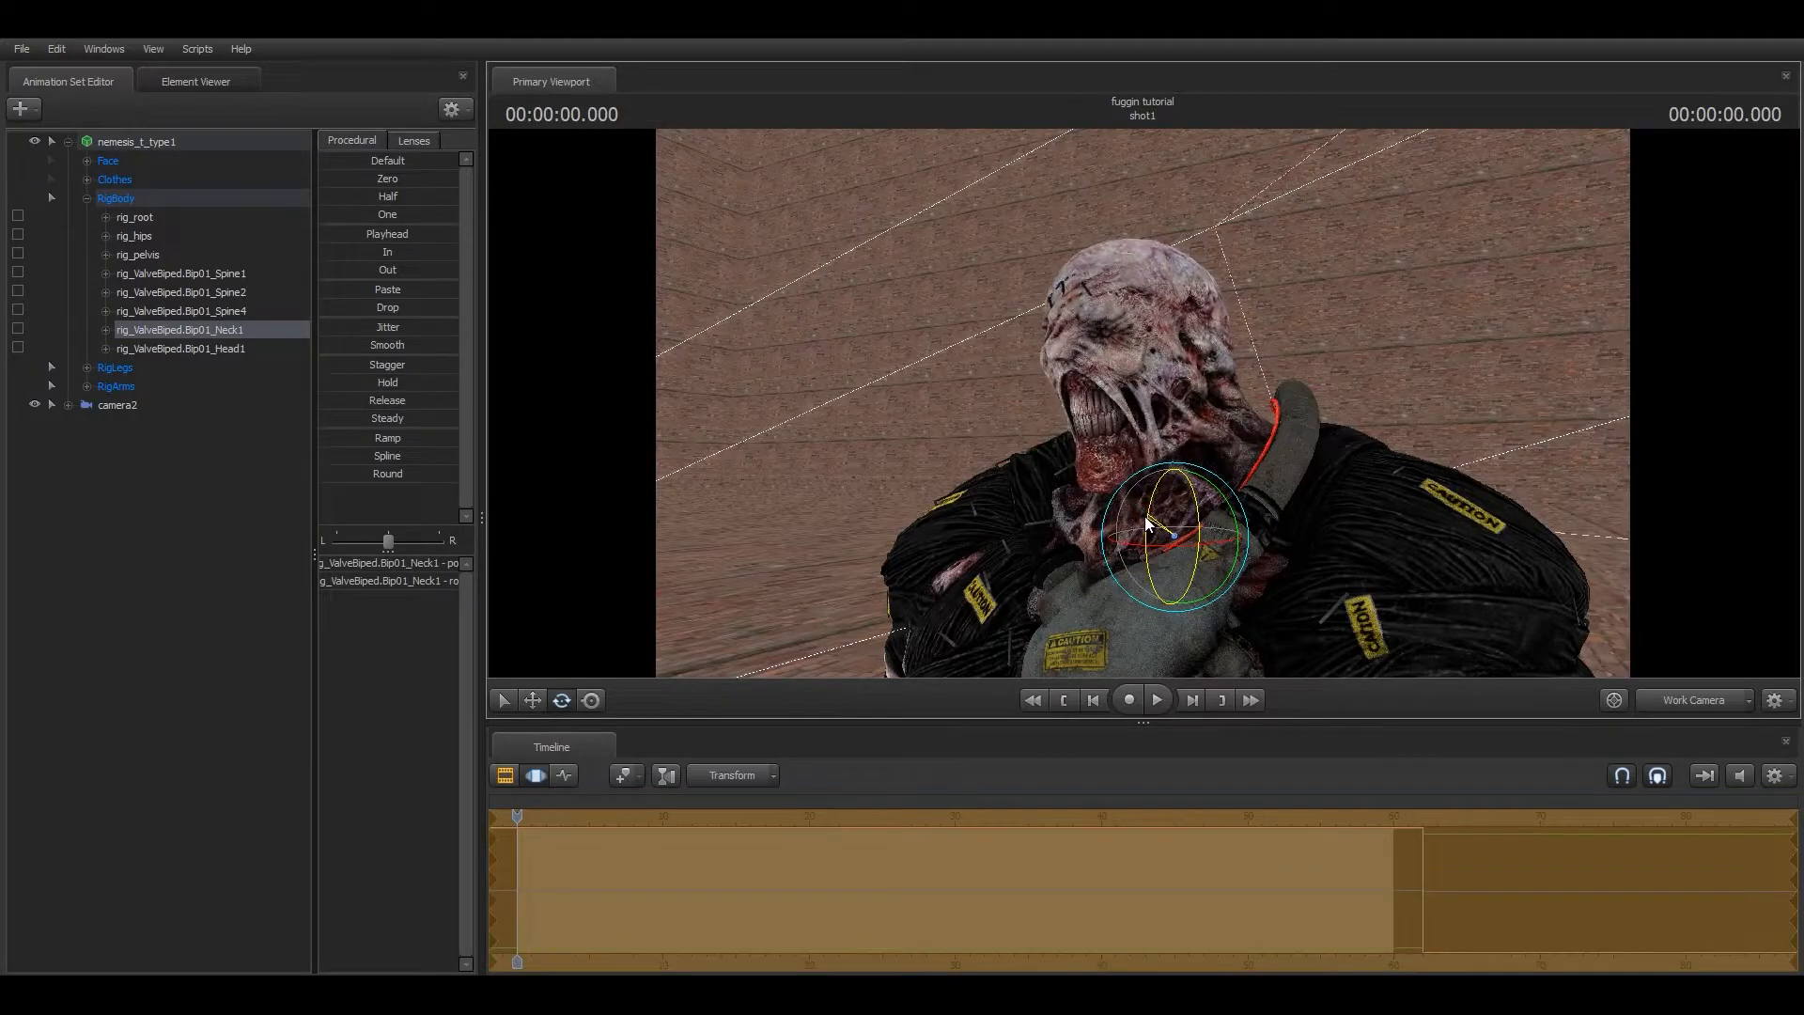
pyautogui.click(1687, 705)
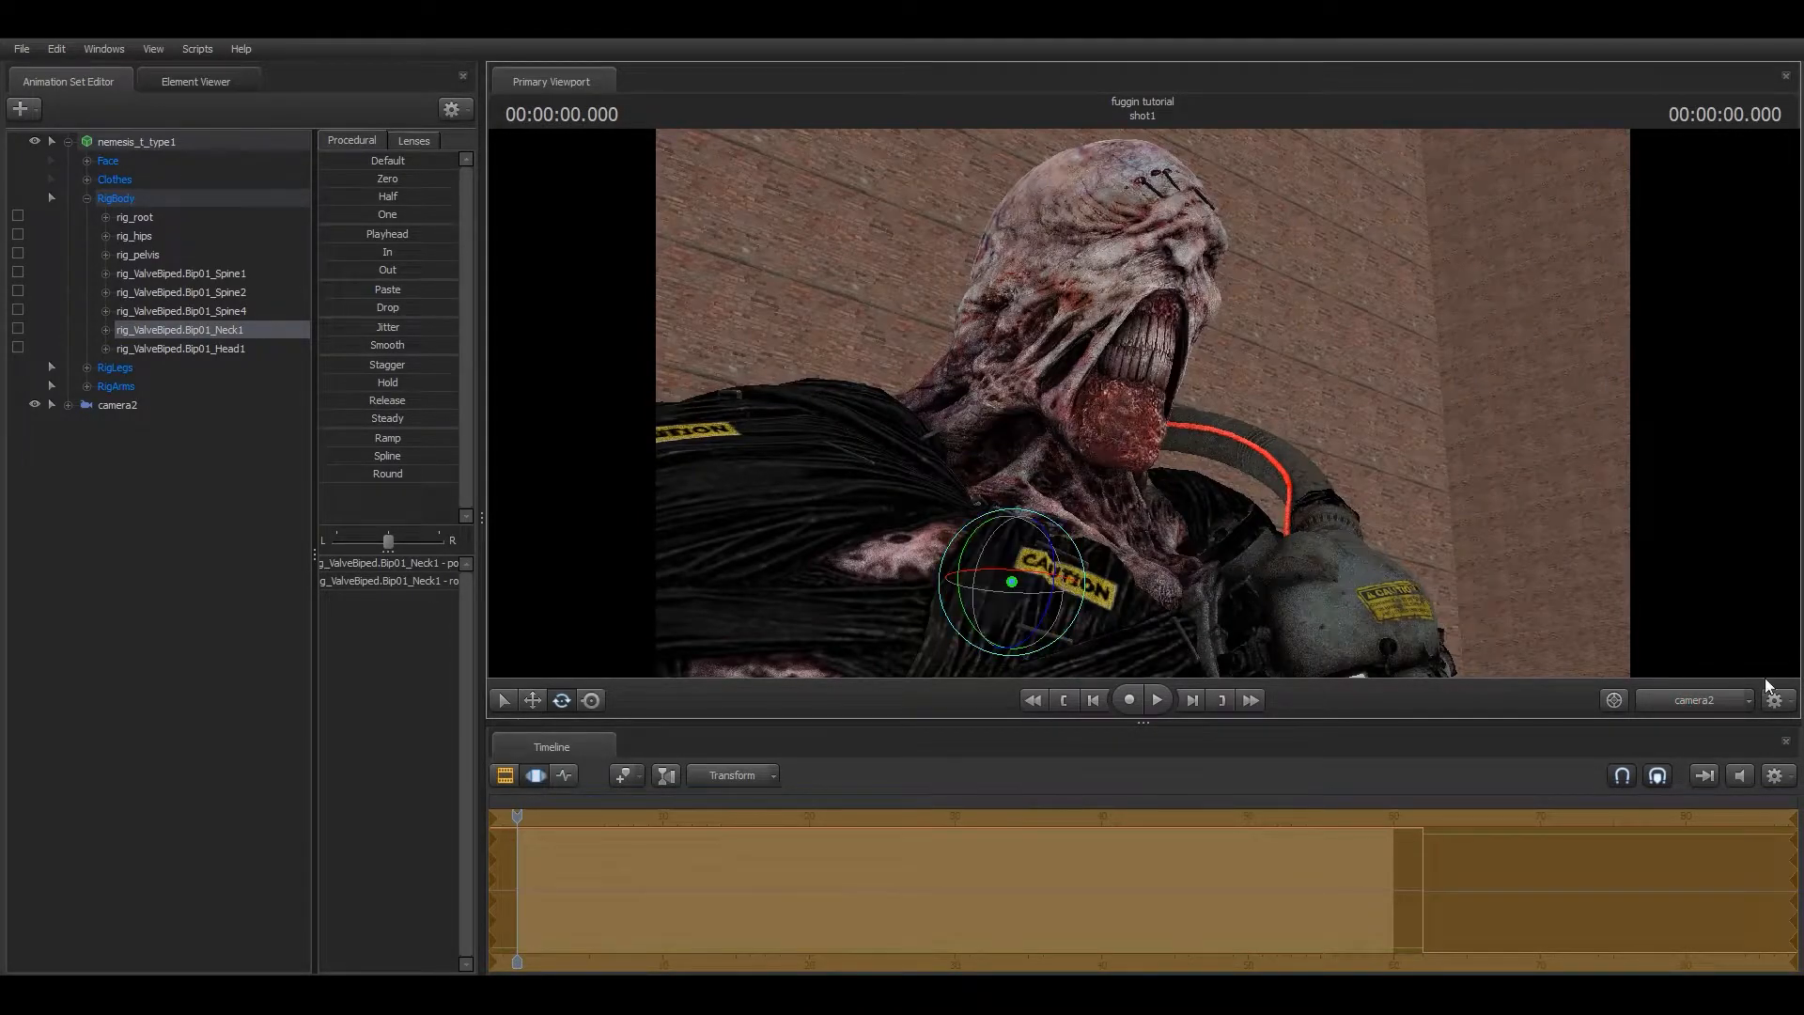
pyautogui.click(103, 682)
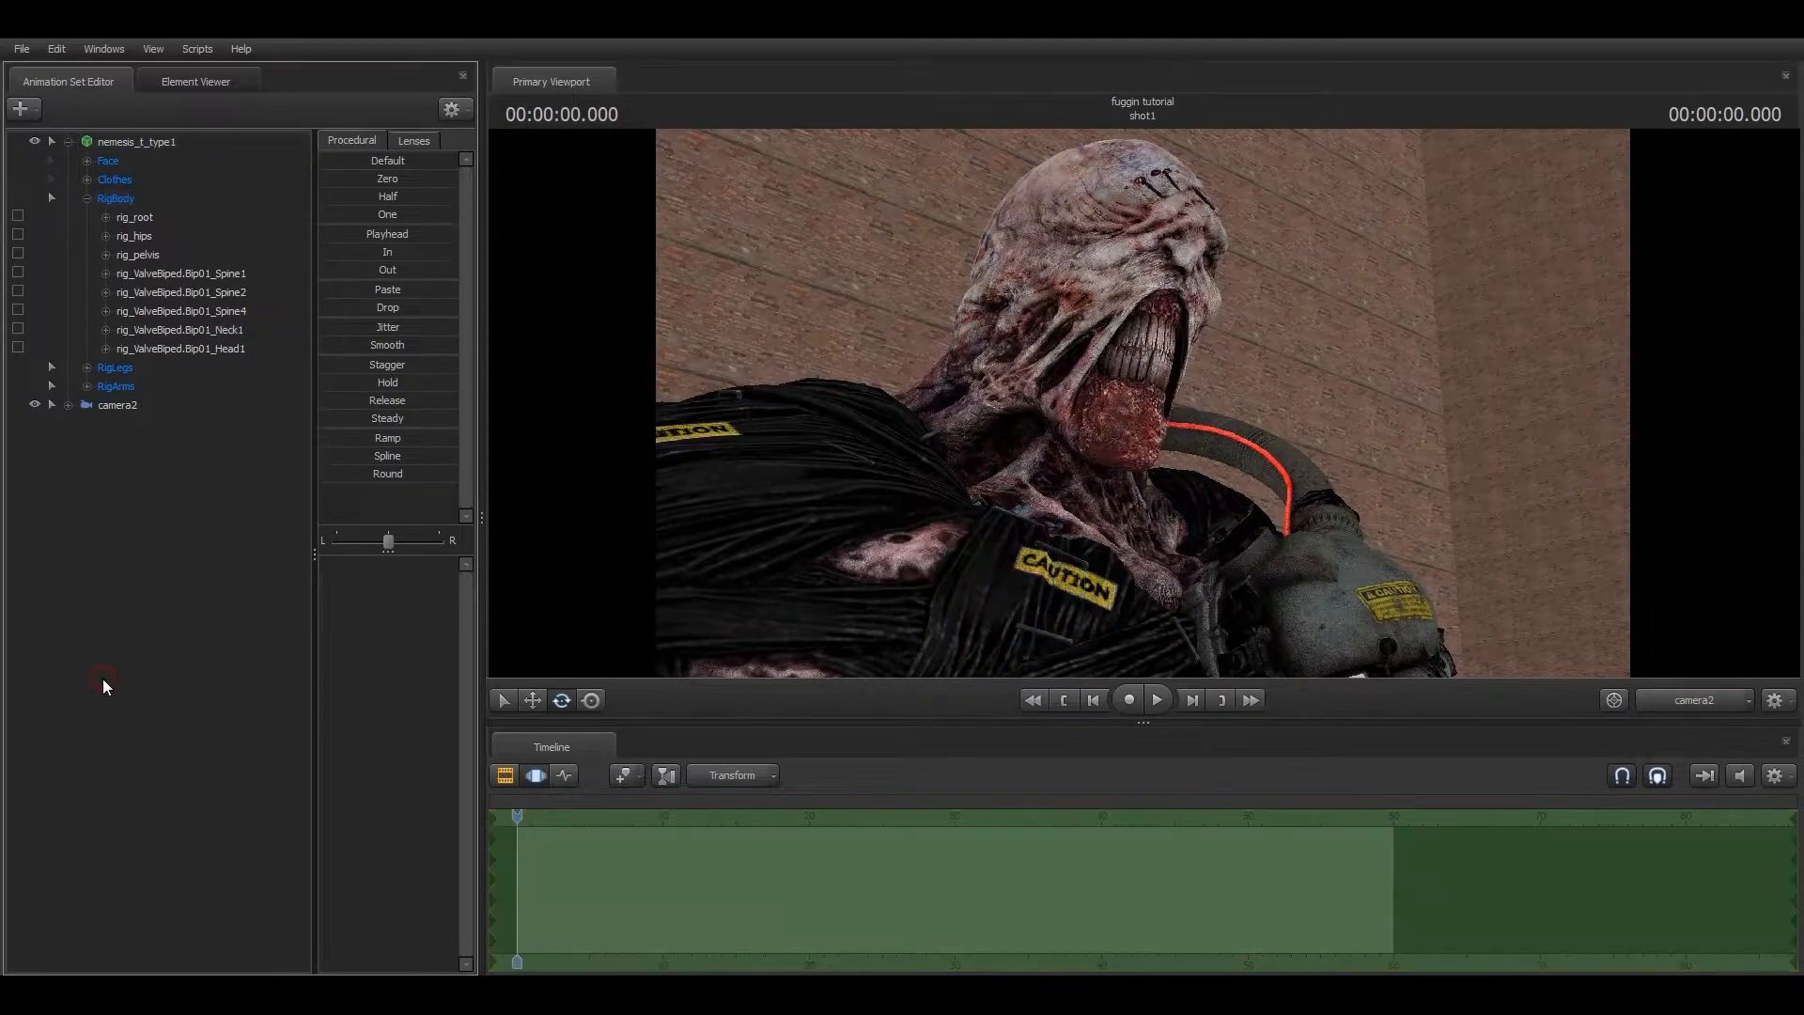
# Open the Secondary Viewport and dock it beside the Primary Viewport, widened to roughly half of the viewport area.
pyautogui.click(102, 50)
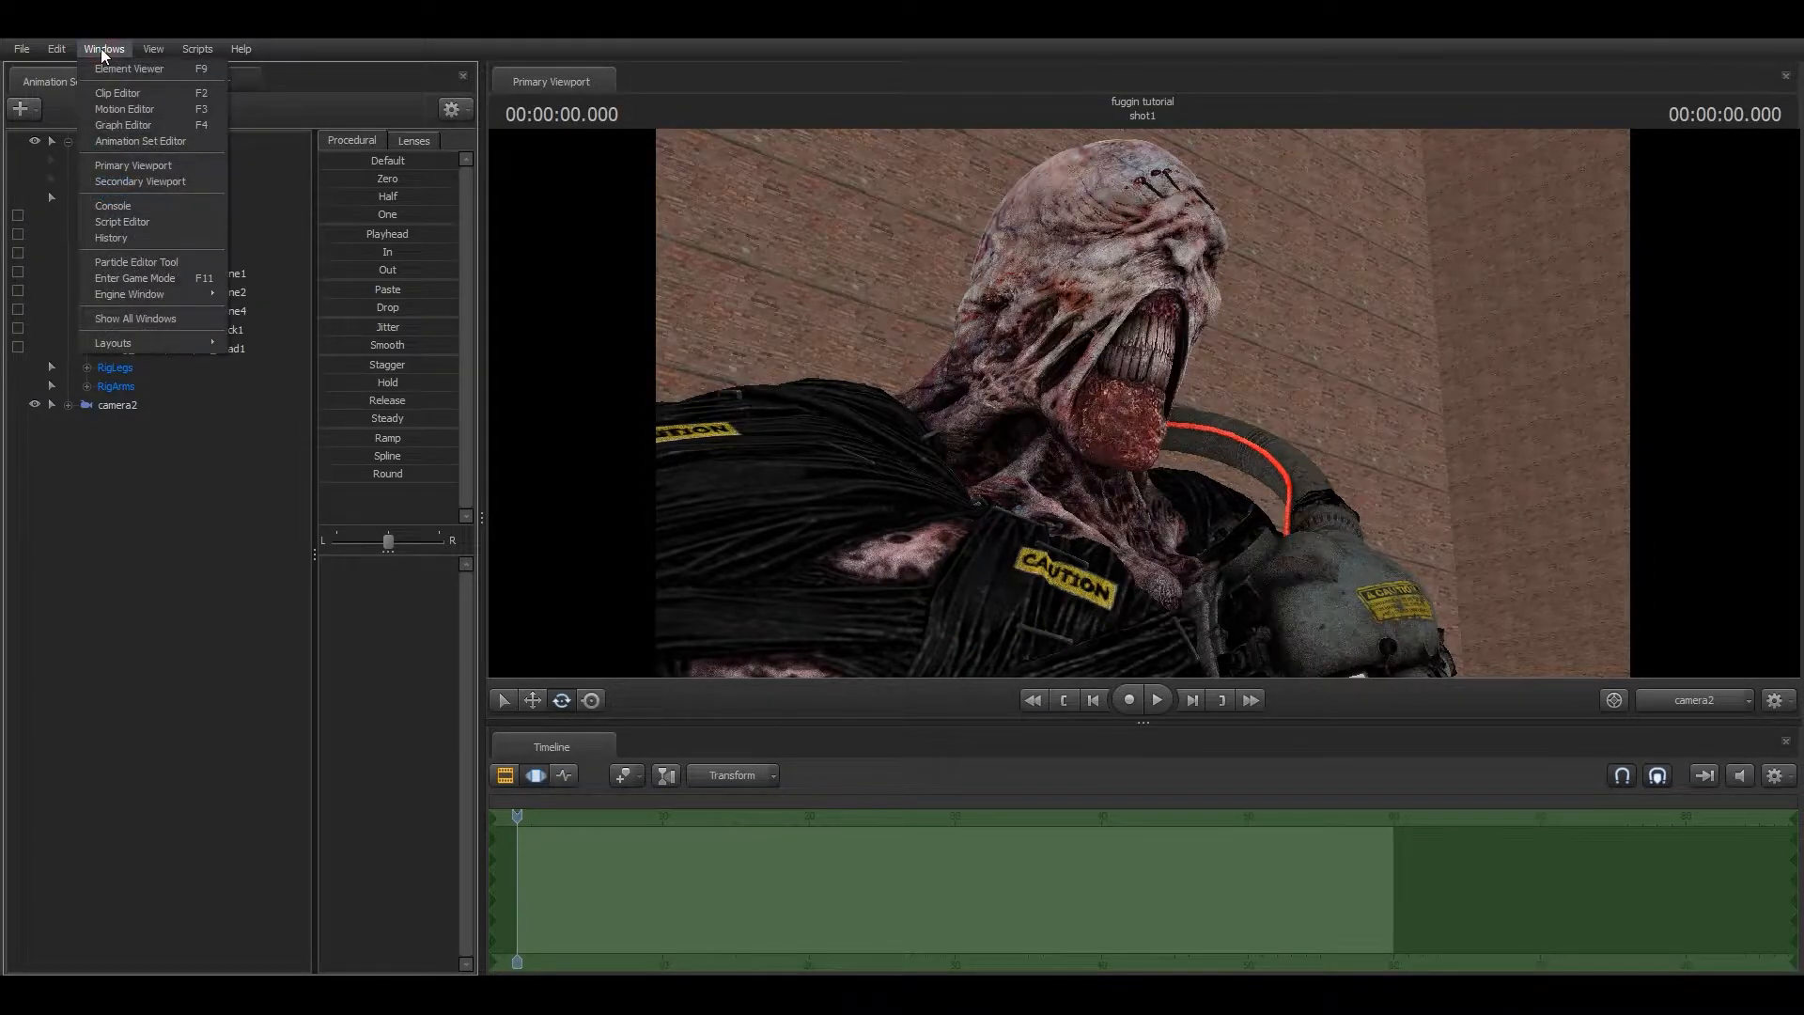
pyautogui.click(117, 182)
pyautogui.moveTo(814, 386); pyautogui.dragTo(664, 309)
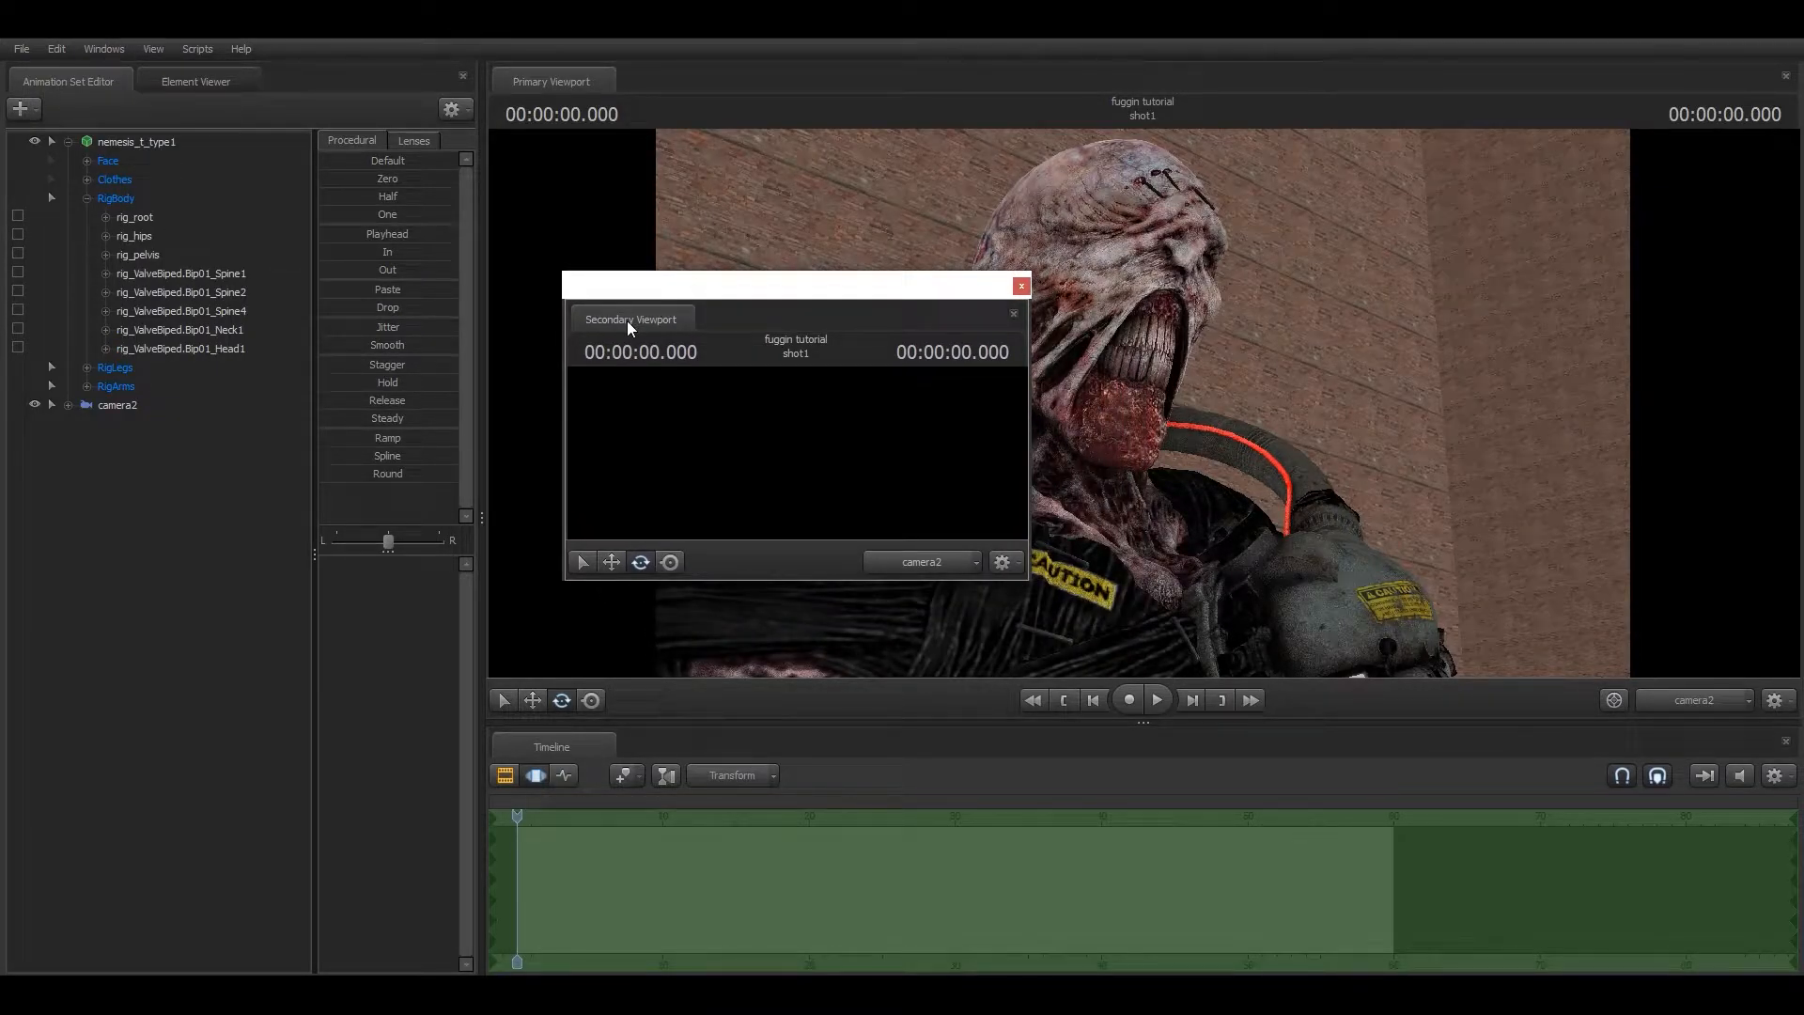
pyautogui.moveTo(628, 319); pyautogui.dragTo(1173, 383)
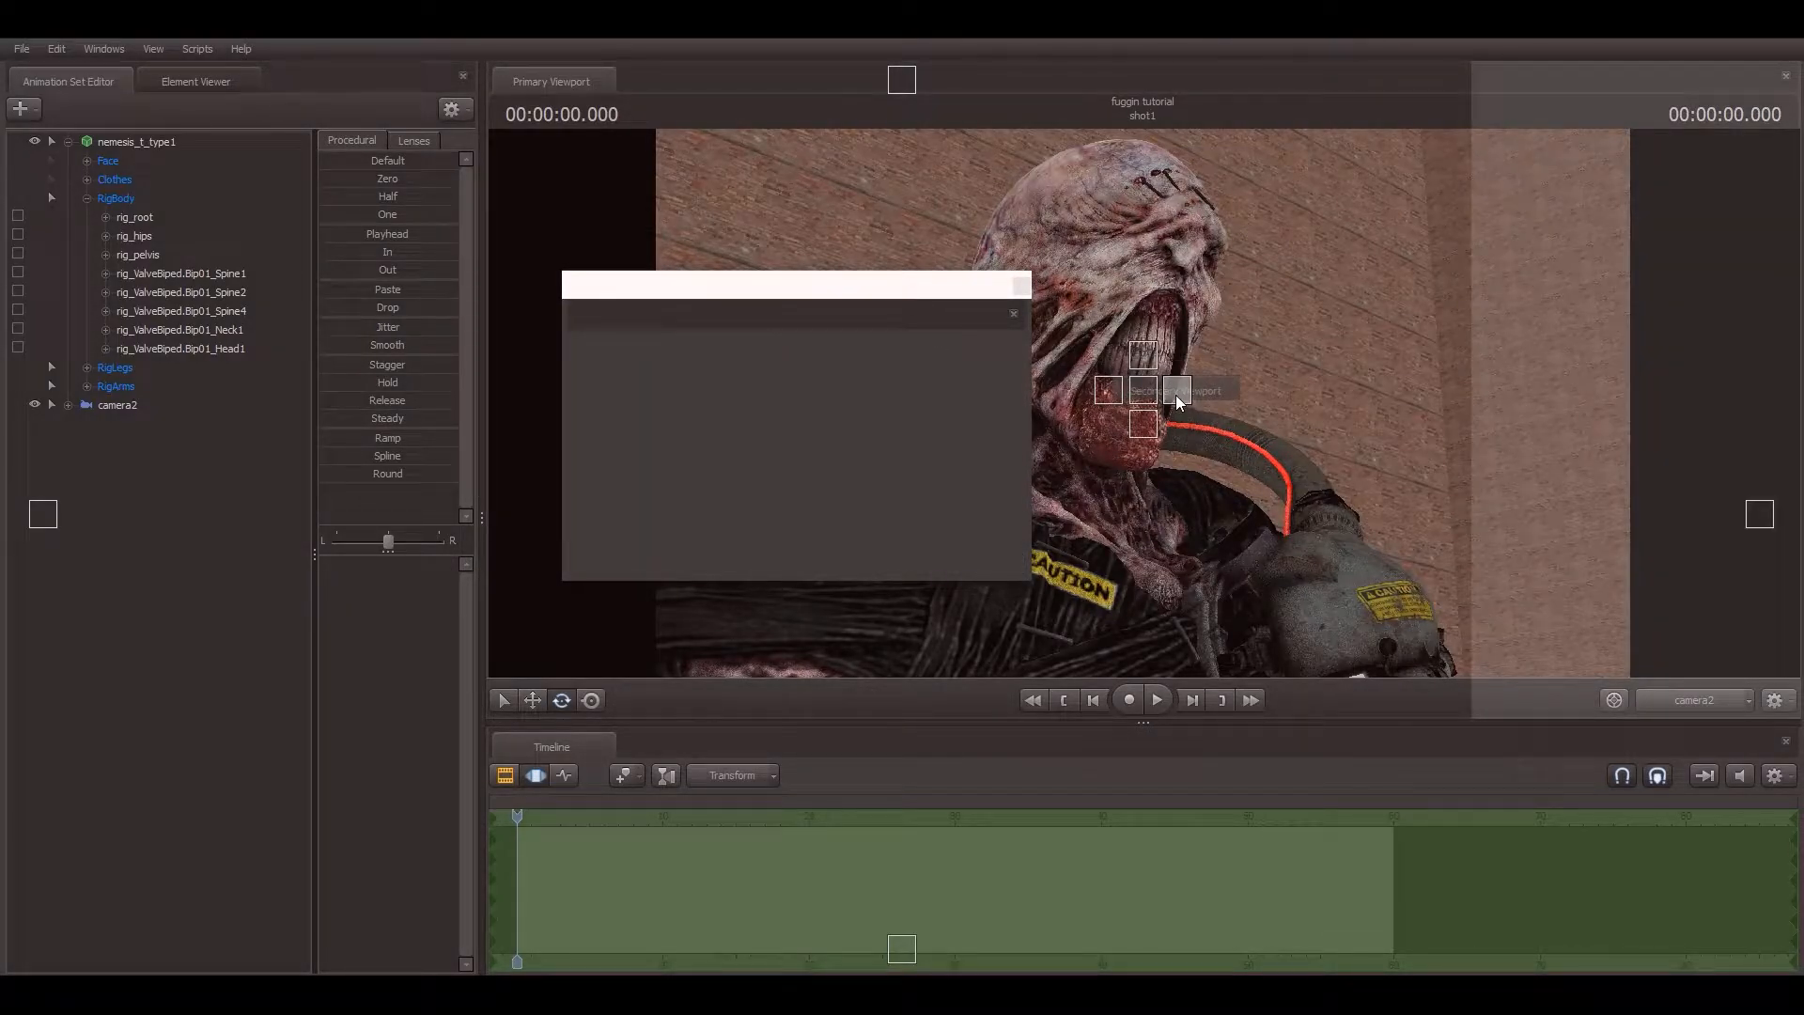
pyautogui.moveTo(1176, 395)
pyautogui.mouseDown()
pyautogui.moveTo(1760, 509)
pyautogui.moveTo(1270, 455)
pyautogui.moveTo(1177, 393)
pyautogui.mouseUp()
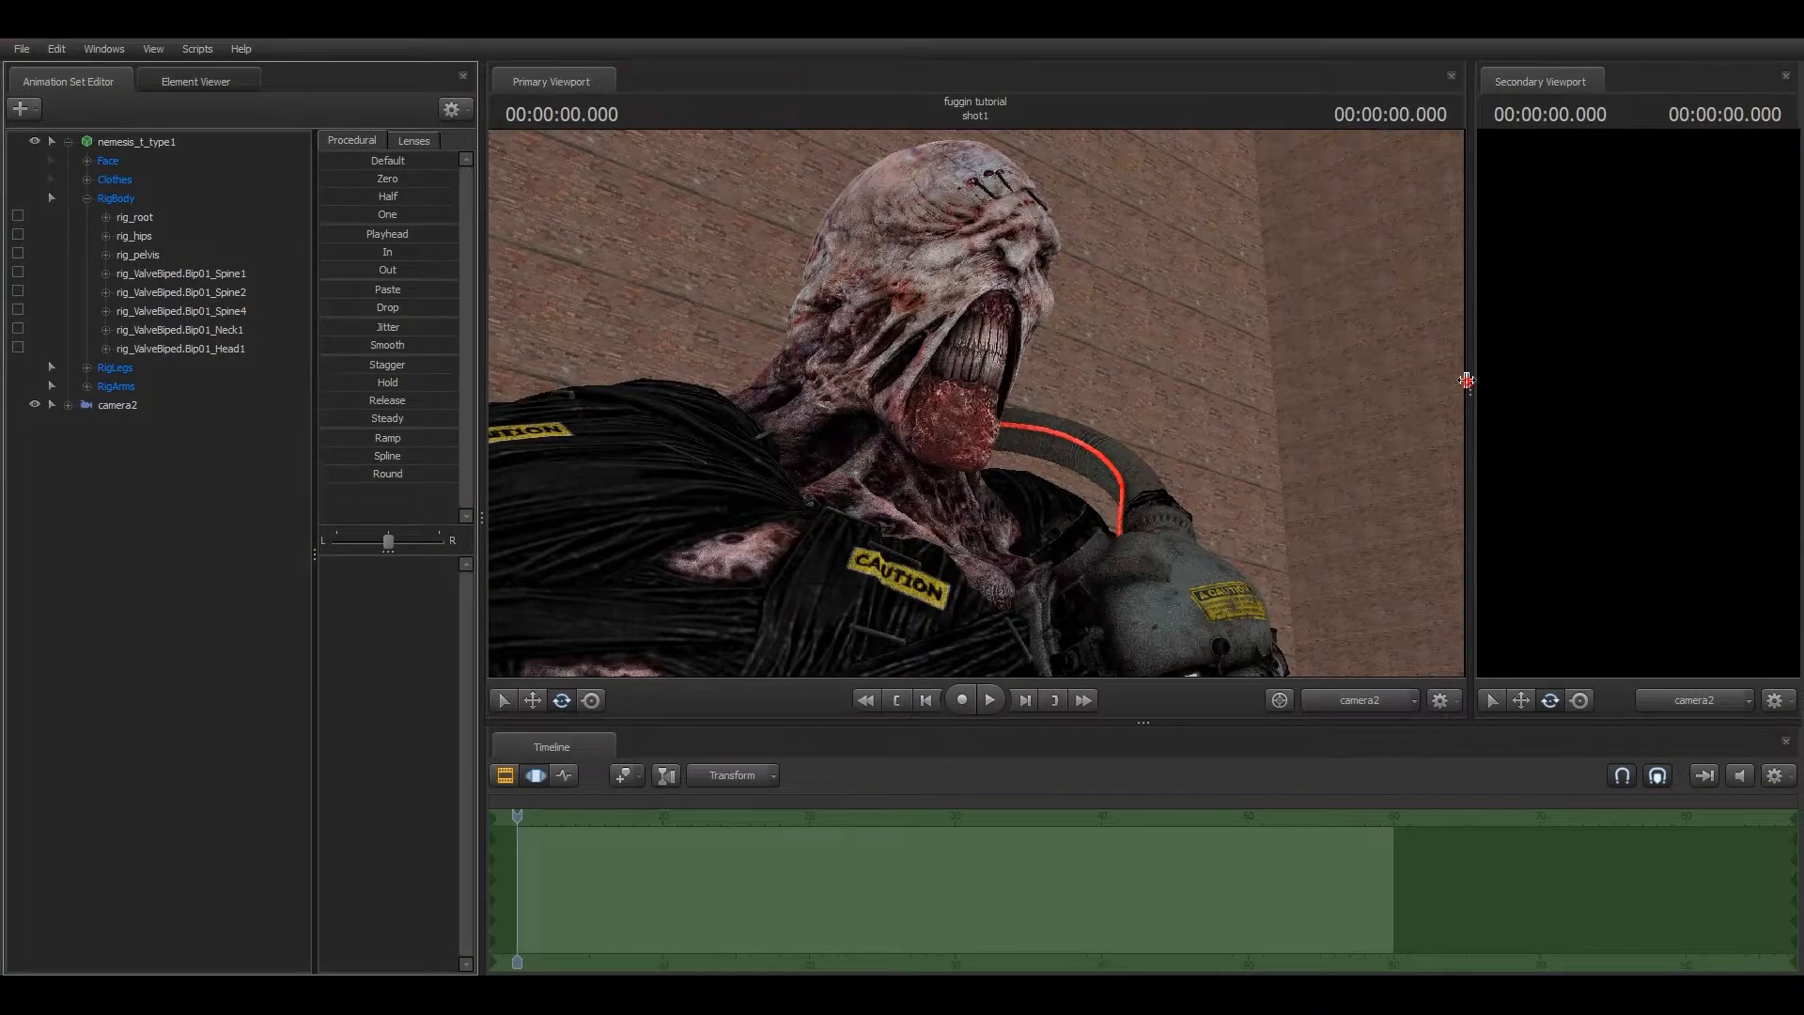
pyautogui.moveTo(1466, 380); pyautogui.dragTo(1069, 378)
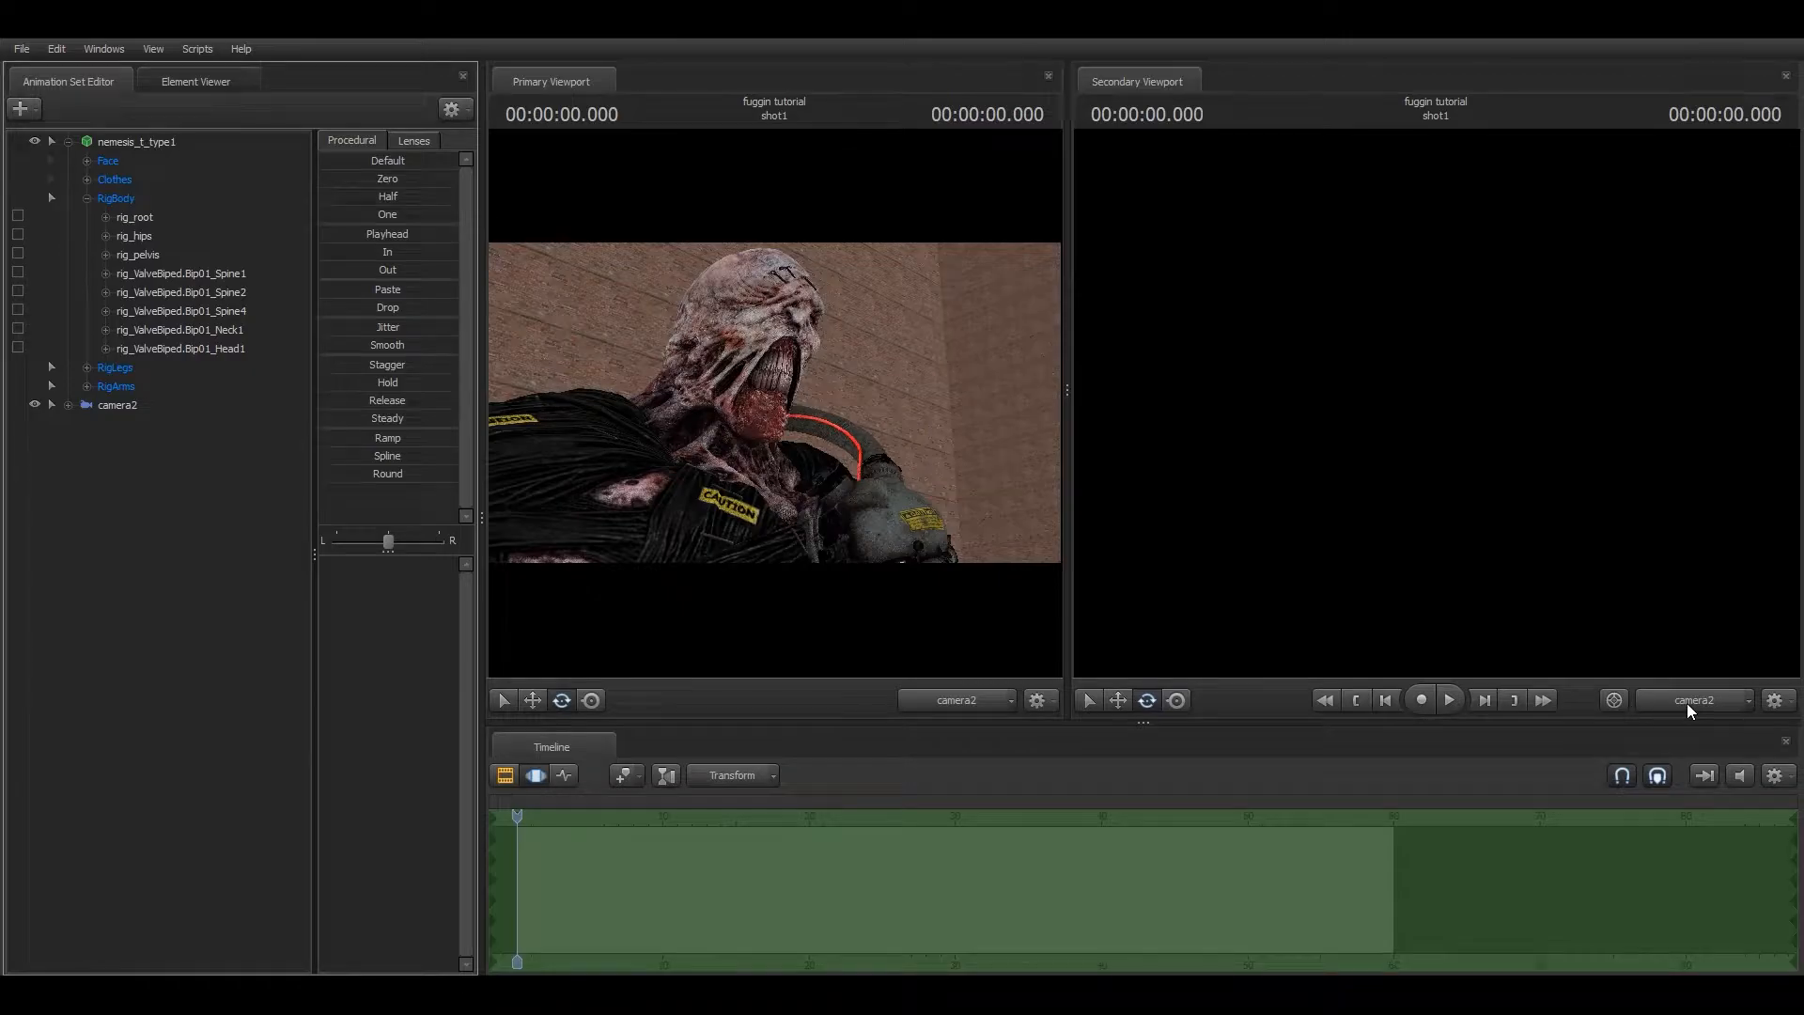
# Show camera2 in the Secondary Viewport, switch the Primary Viewport to the Work Camera and widen the Primary Viewport.
pyautogui.click(1688, 704)
pyautogui.click(1688, 704)
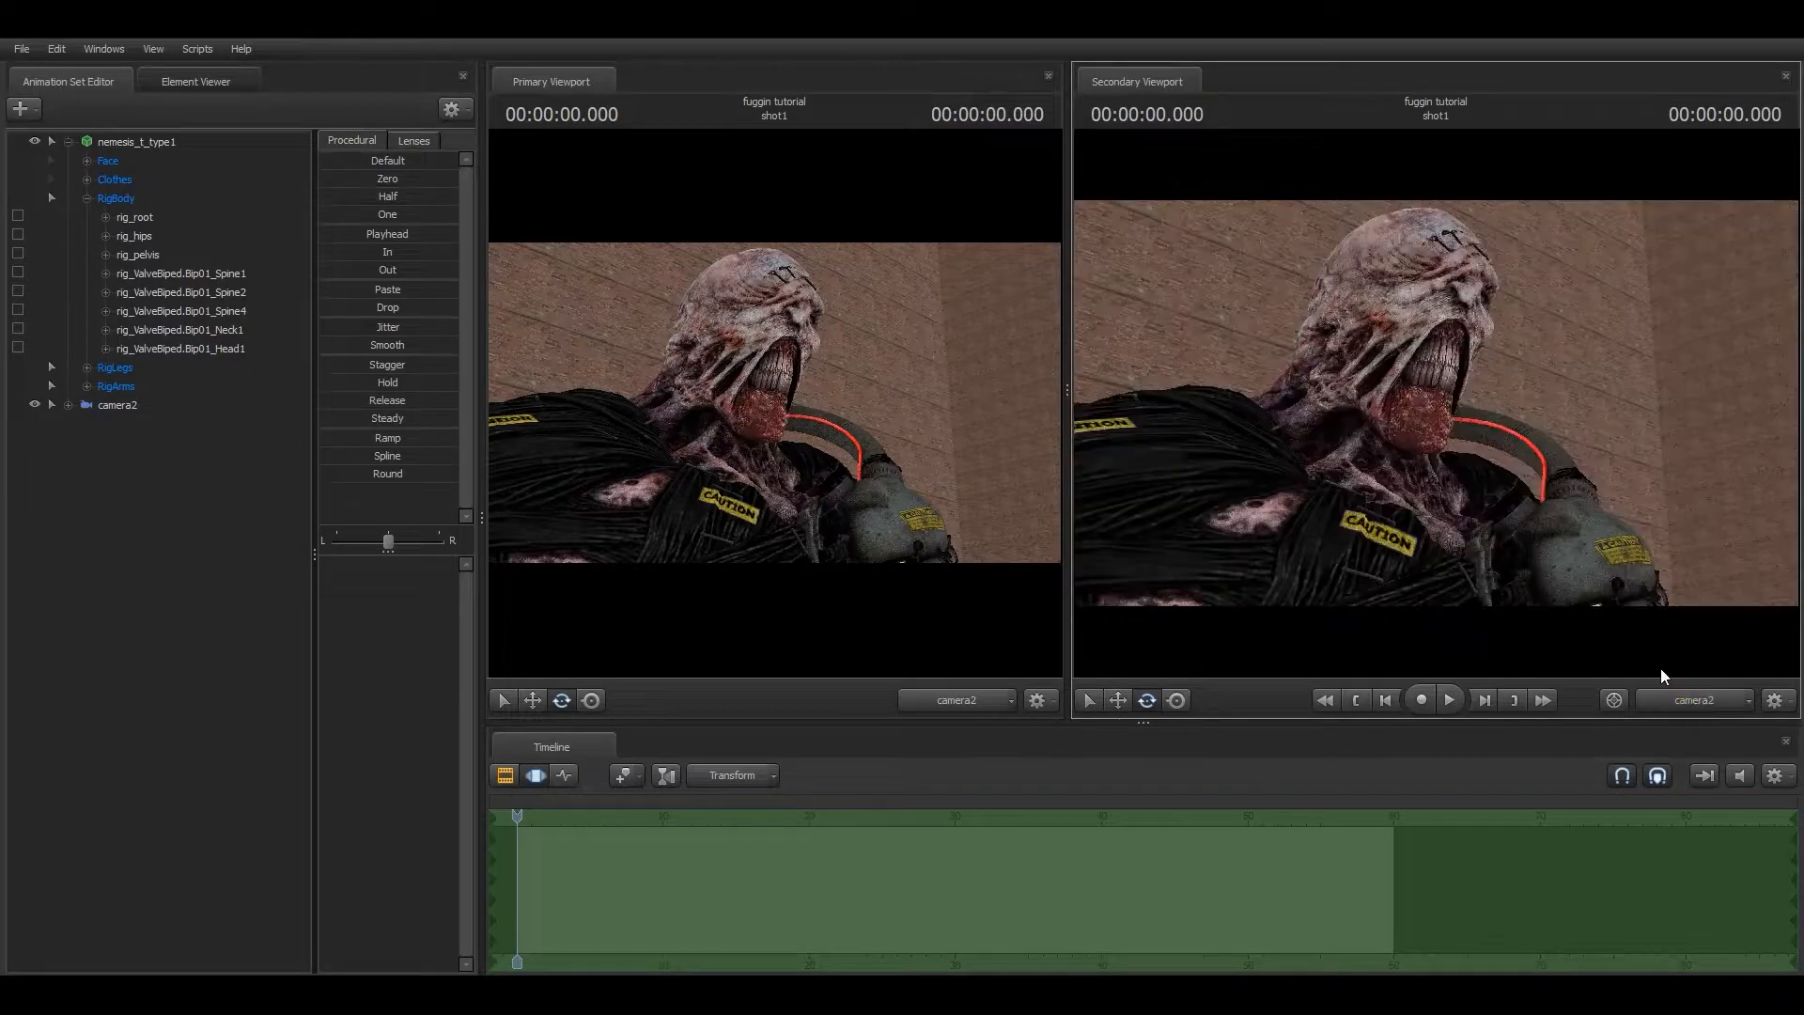
pyautogui.click(957, 699)
pyautogui.moveTo(1063, 555); pyautogui.dragTo(1413, 554)
# Rotate the model's head bone, rig_ValveBiped.Bip01_Head1, from a close Work Camera view of the upper body.
pyautogui.press('s')
pyautogui.moveTo(948, 404); pyautogui.dragTo(919, 455)
pyautogui.press('w')
pyautogui.press('w')
pyautogui.press('s')
pyautogui.press('s')
pyautogui.click(911, 495)
pyautogui.press('w')
pyautogui.moveTo(1020, 374); pyautogui.dragTo(1014, 357)
pyautogui.press('w')
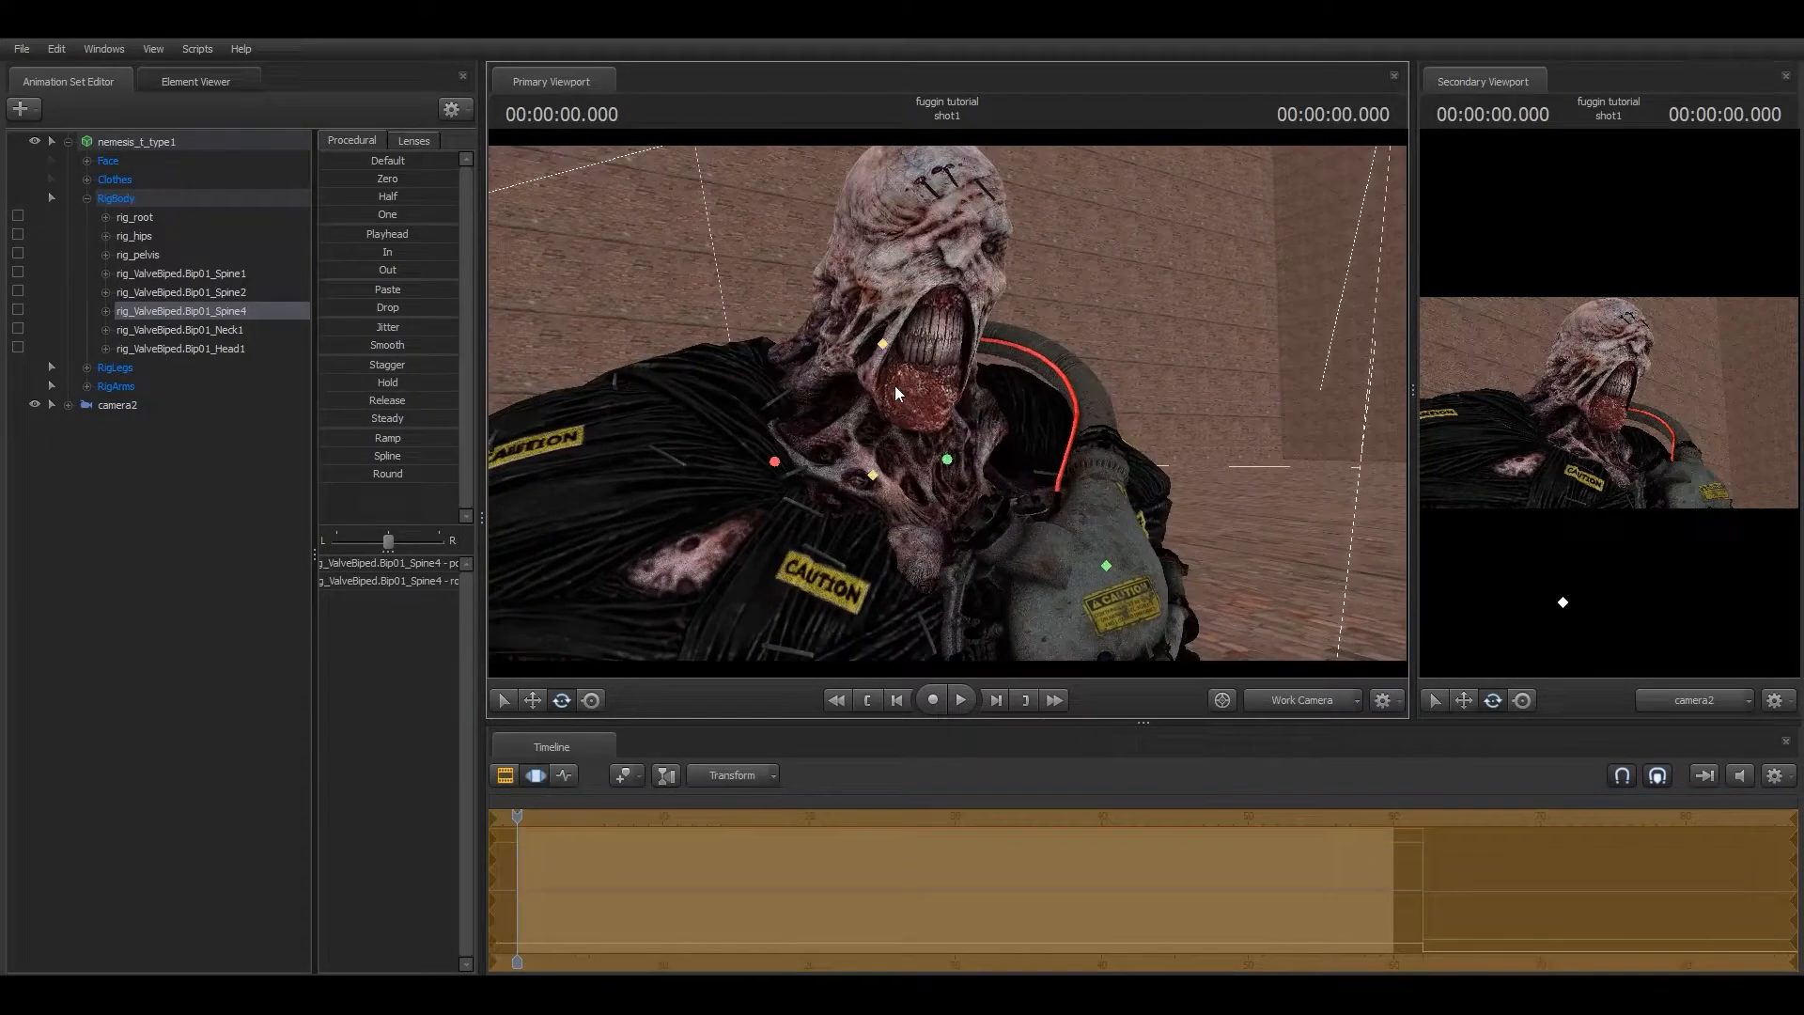
pyautogui.click(874, 475)
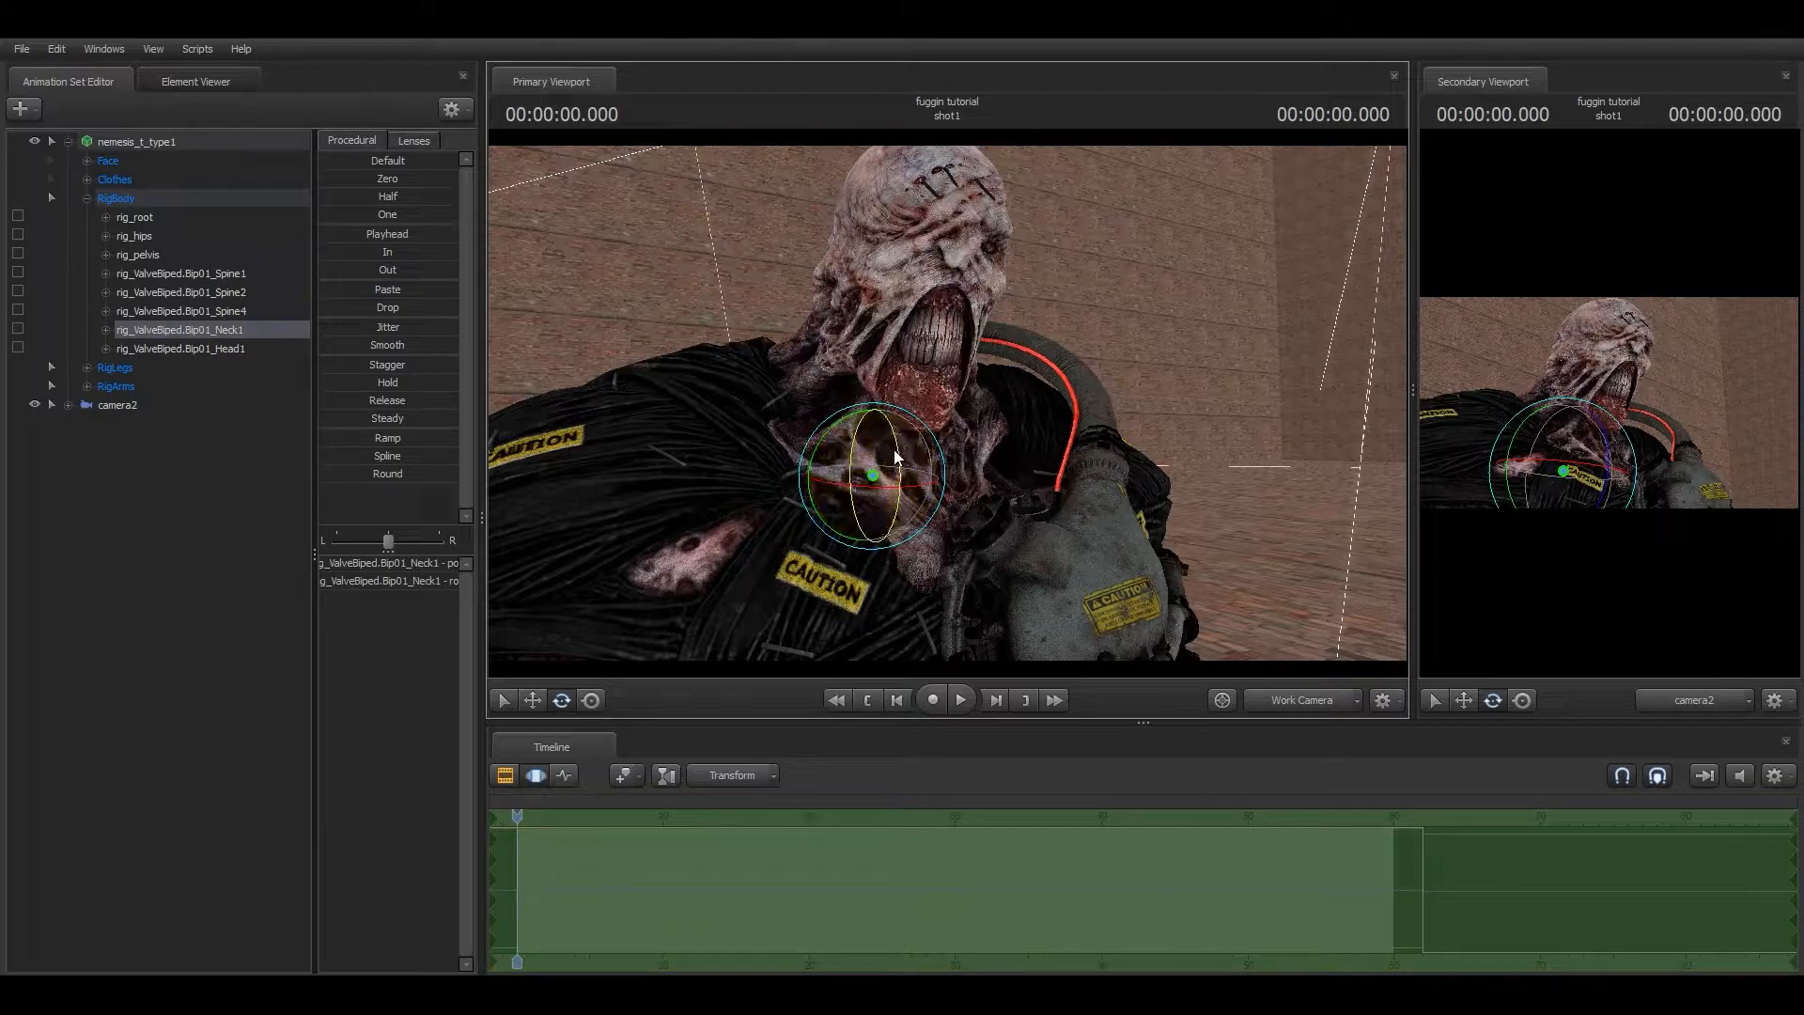
pyautogui.click(907, 367)
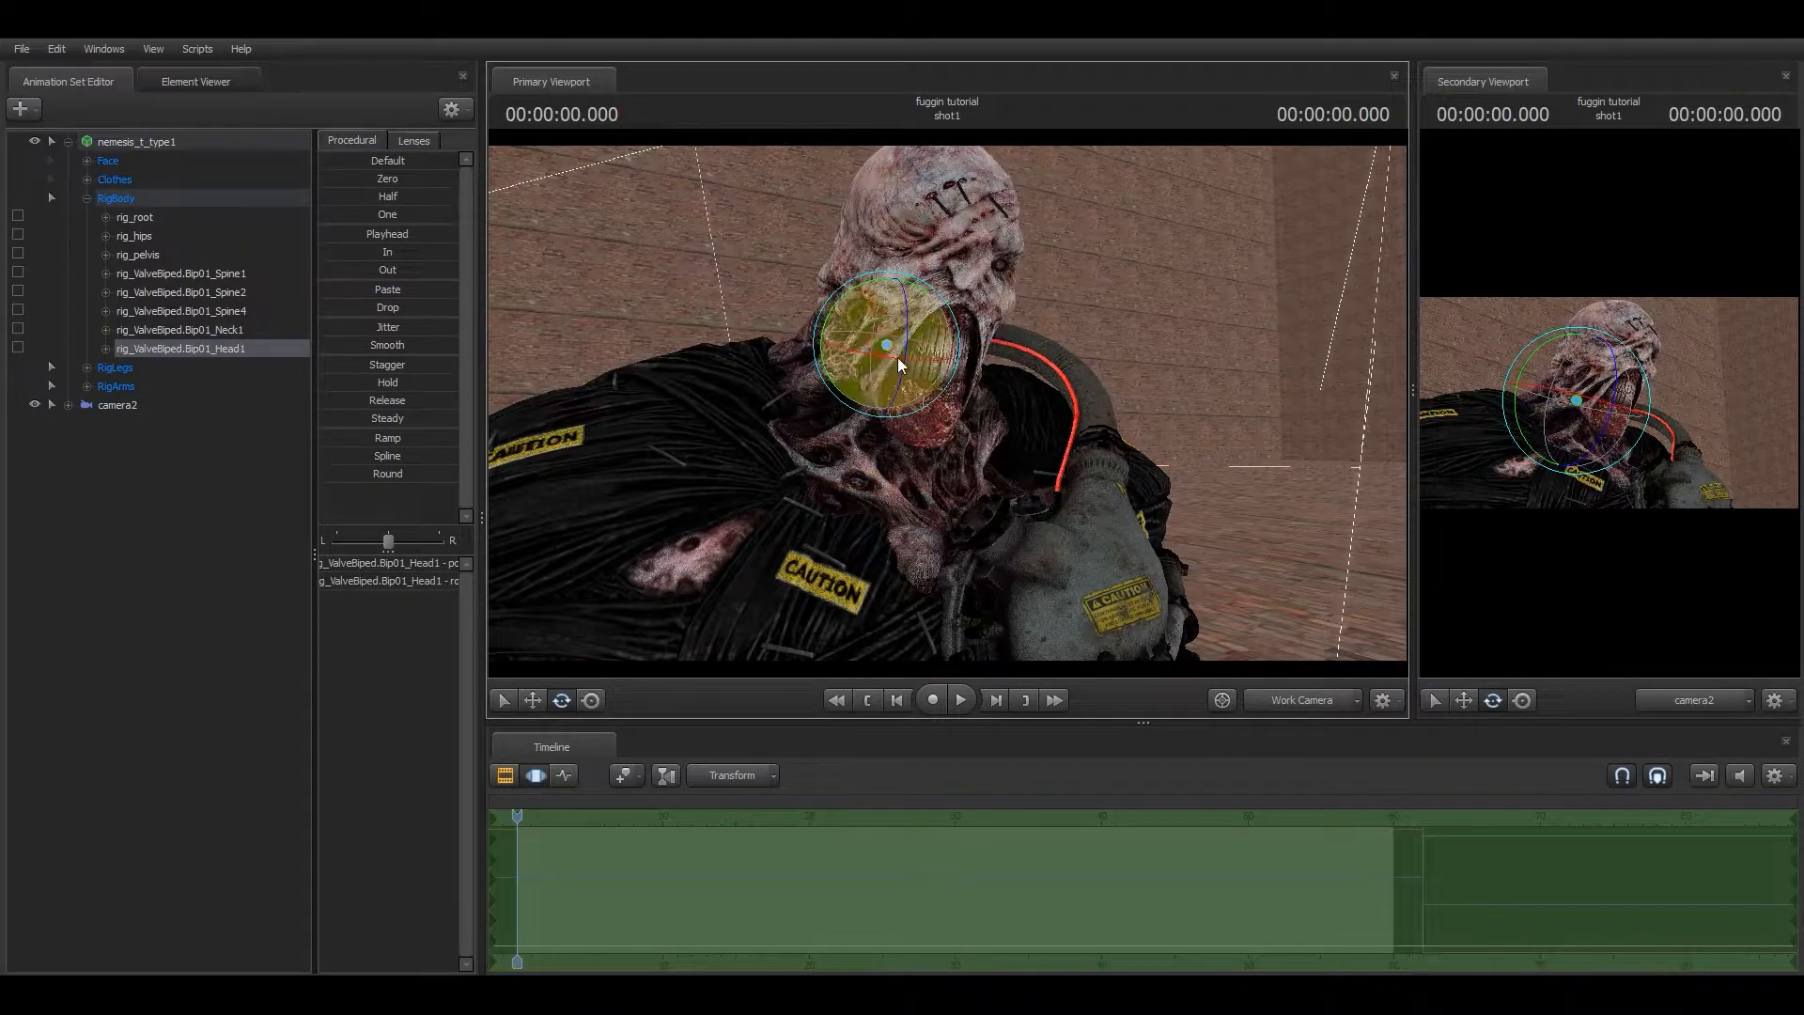
pyautogui.moveTo(909, 365); pyautogui.dragTo(842, 314)
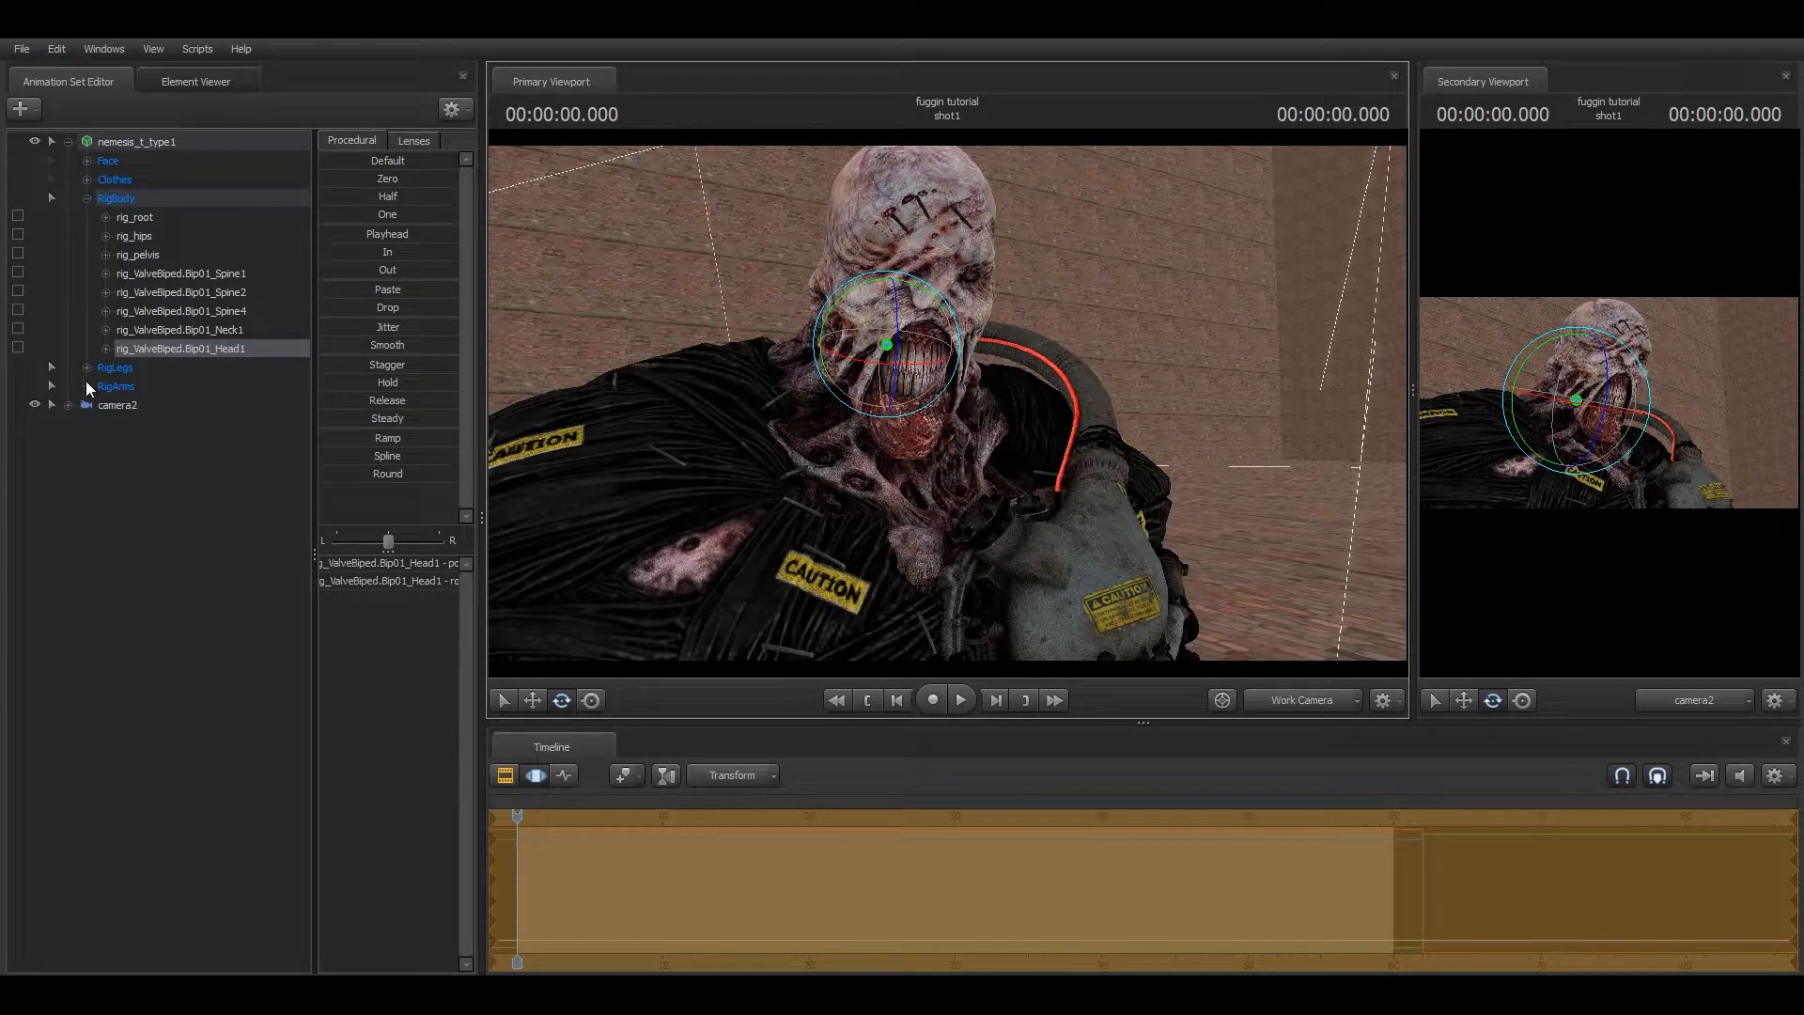
# Examine camera2's controls and the Primary Viewport's Progressive Refinement Settings, leaving the dialog without applying changes.
pyautogui.click(117, 405)
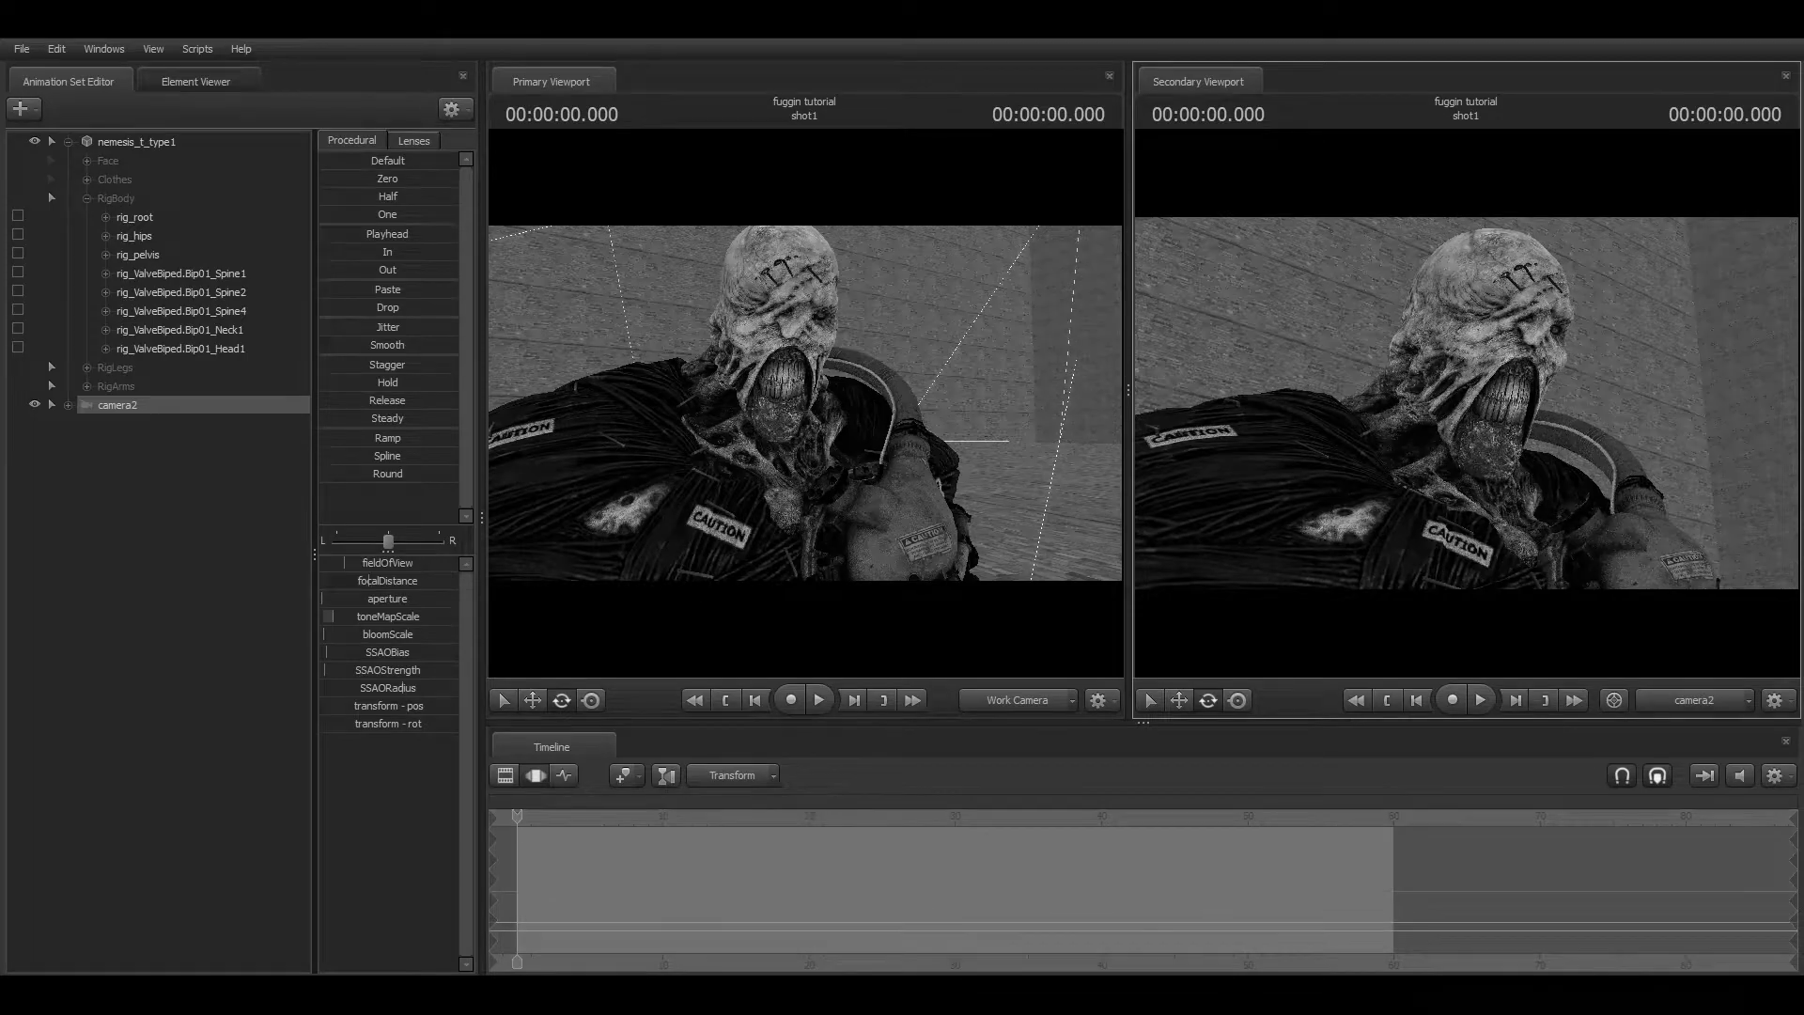
pyautogui.keyDown('alt'); pyautogui.moveTo(1466, 405); pyautogui.dragTo(1447, 404, button='right'); pyautogui.keyUp('alt')
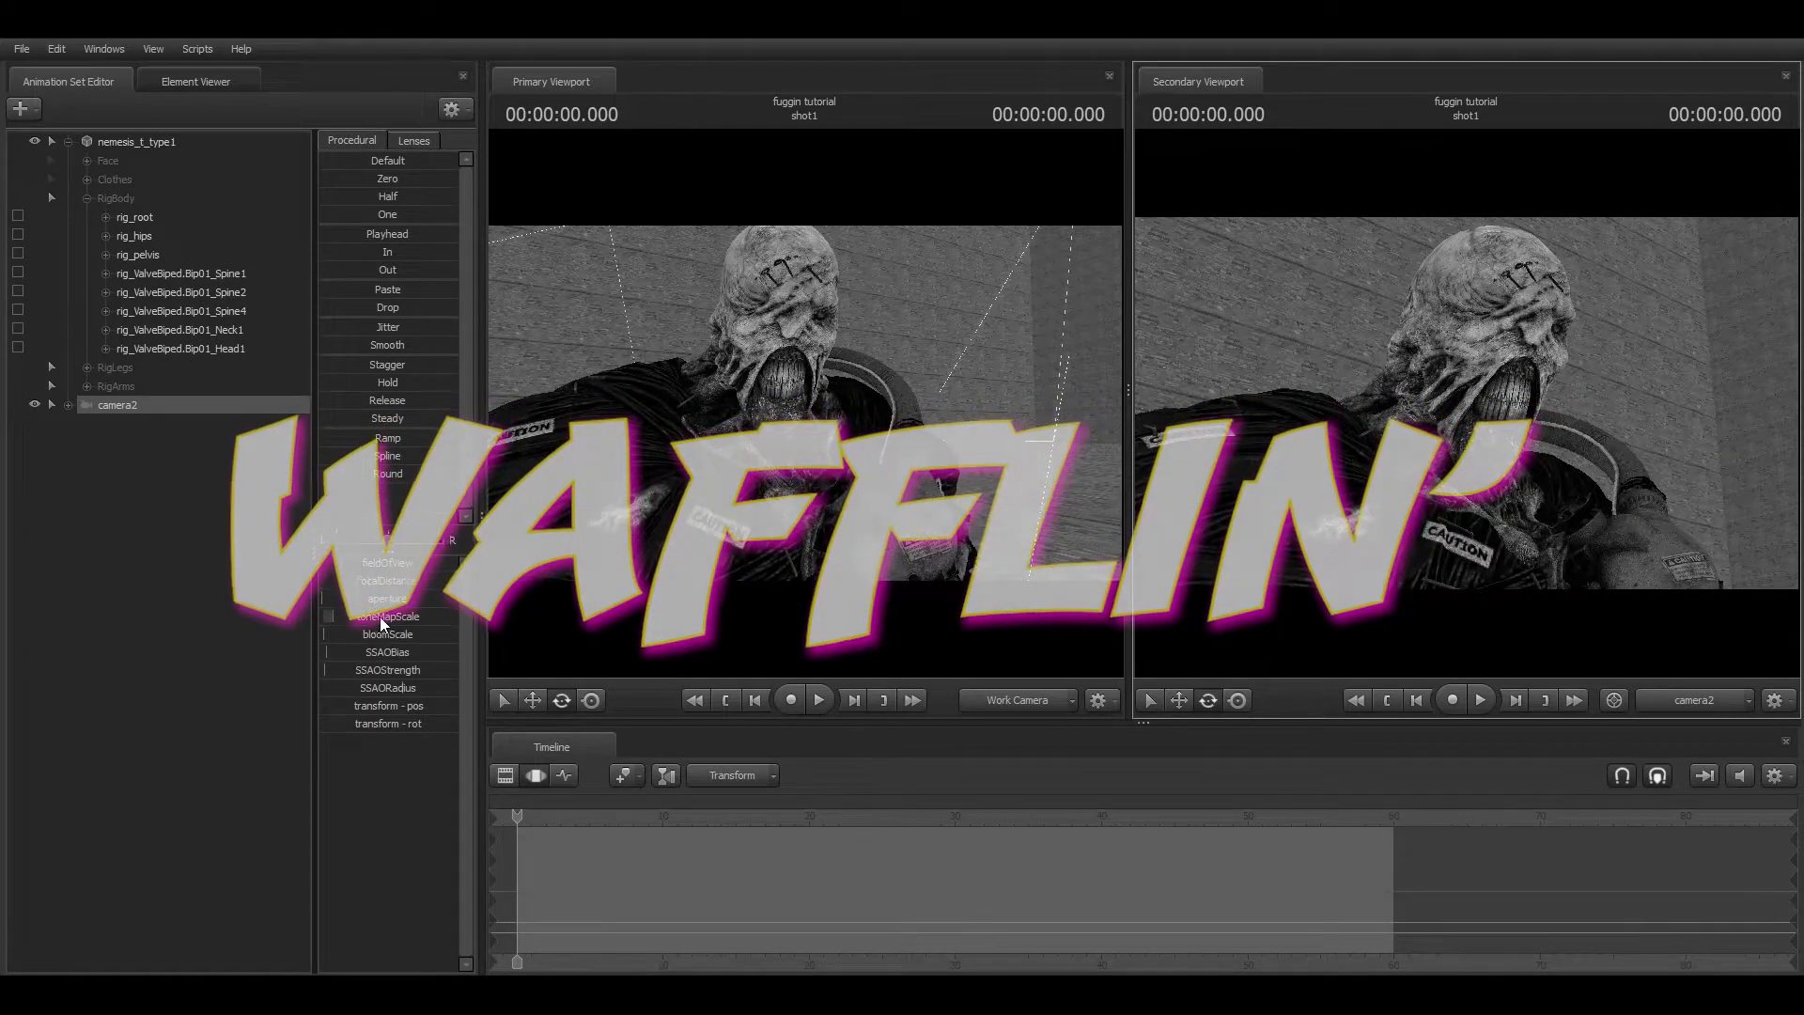
pyautogui.click(274, 649)
pyautogui.moveTo(806, 405); pyautogui.dragTo(806, 405)
pyautogui.rightClick(805, 405)
pyautogui.click(874, 413)
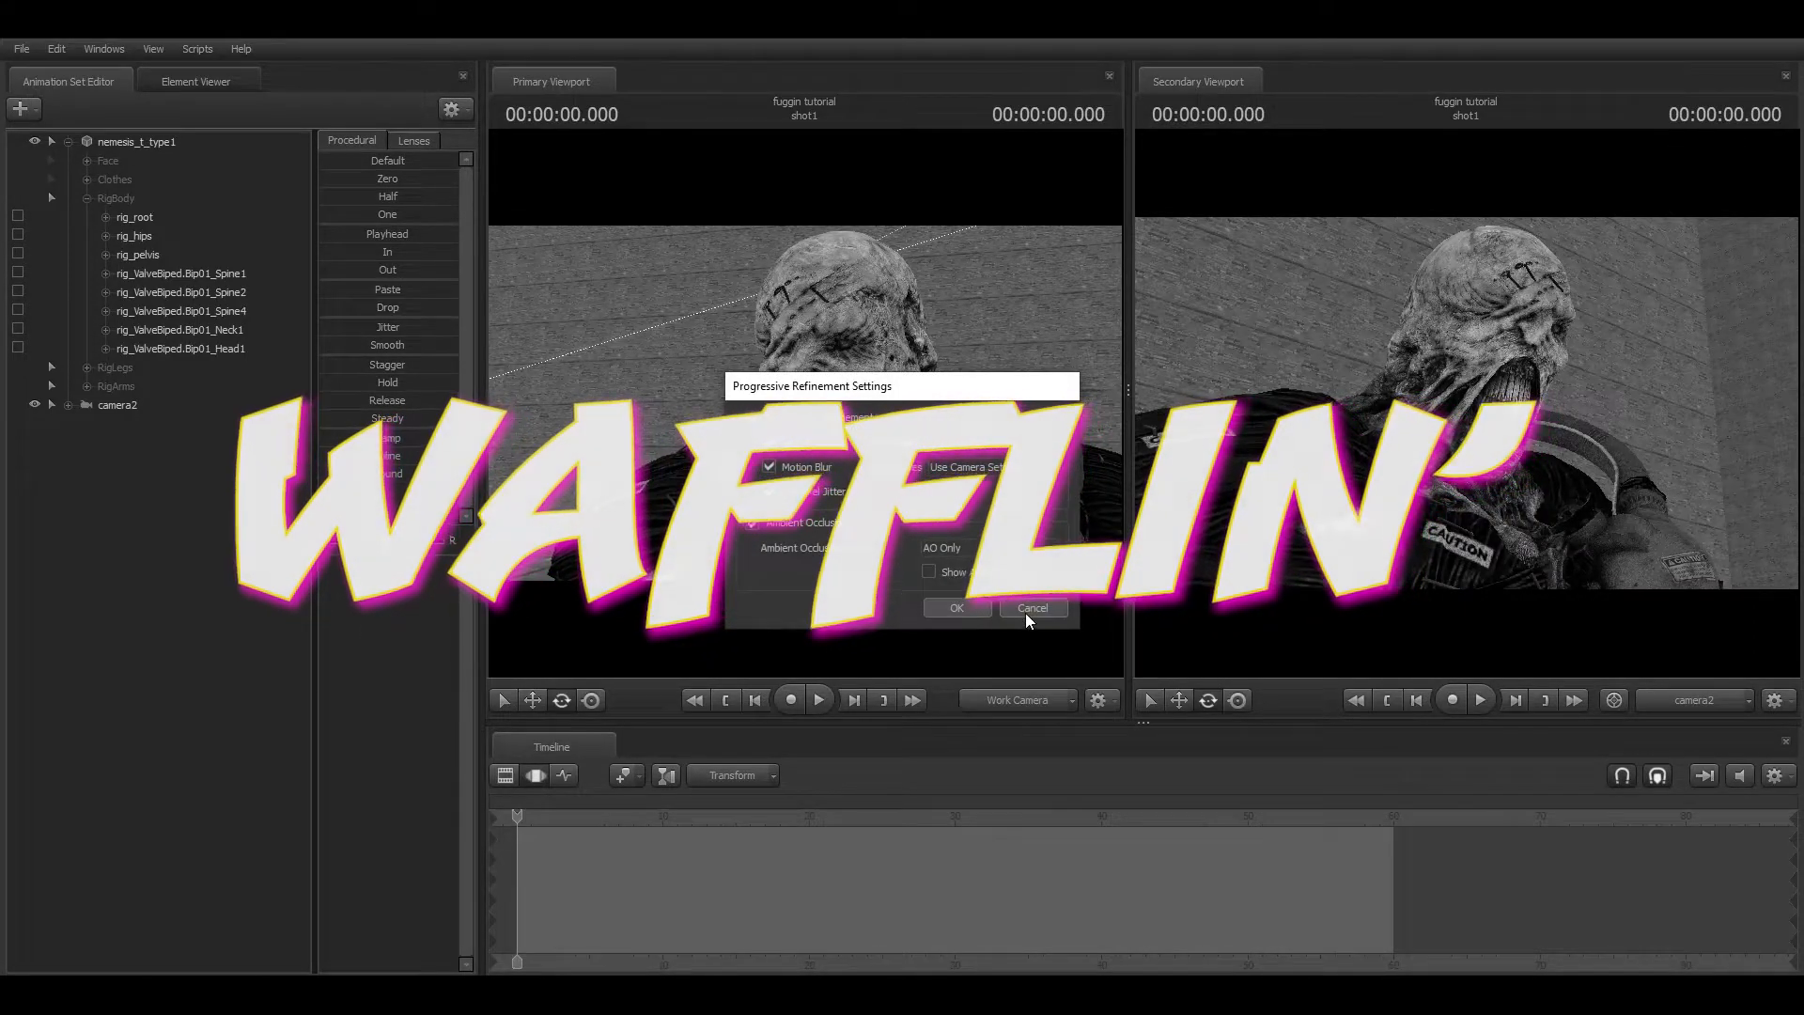
pyautogui.click(1031, 617)
# Enlarge the viewports over the timeline, widen the Primary Viewport and collapse the RigBody group.
pyautogui.moveTo(1142, 722); pyautogui.dragTo(1142, 825)
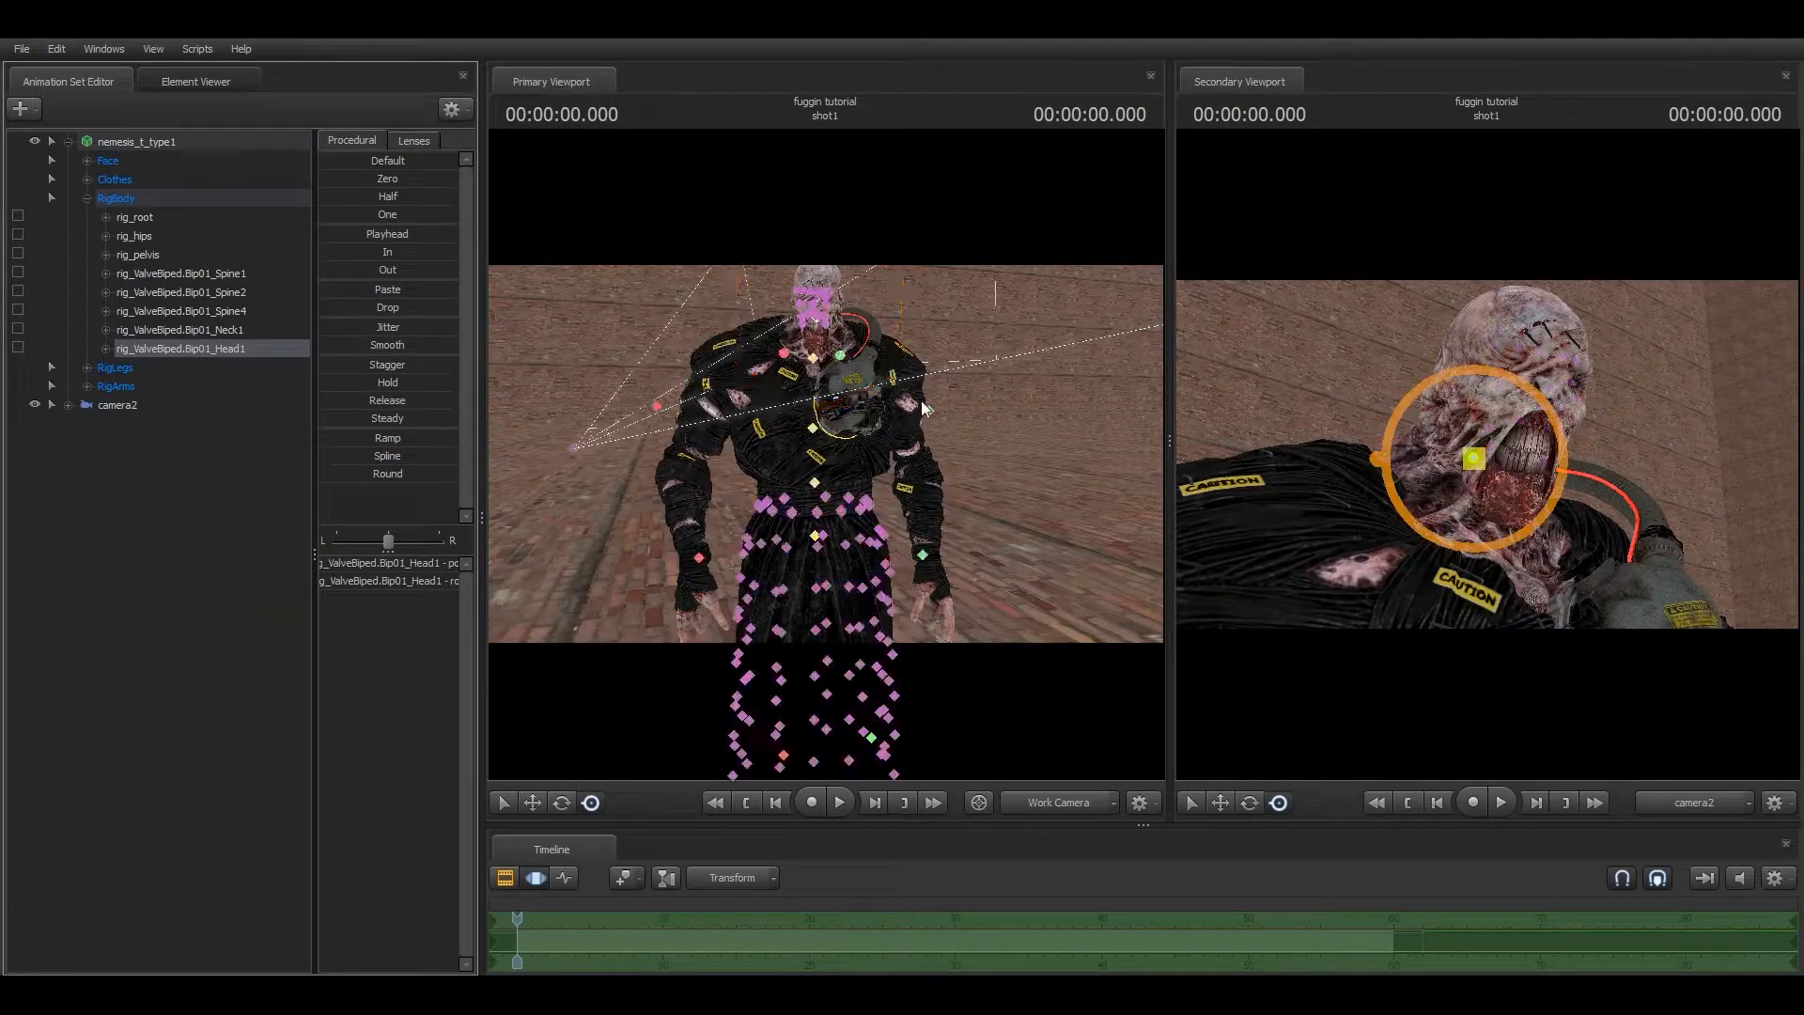
pyautogui.click(214, 471)
pyautogui.click(87, 198)
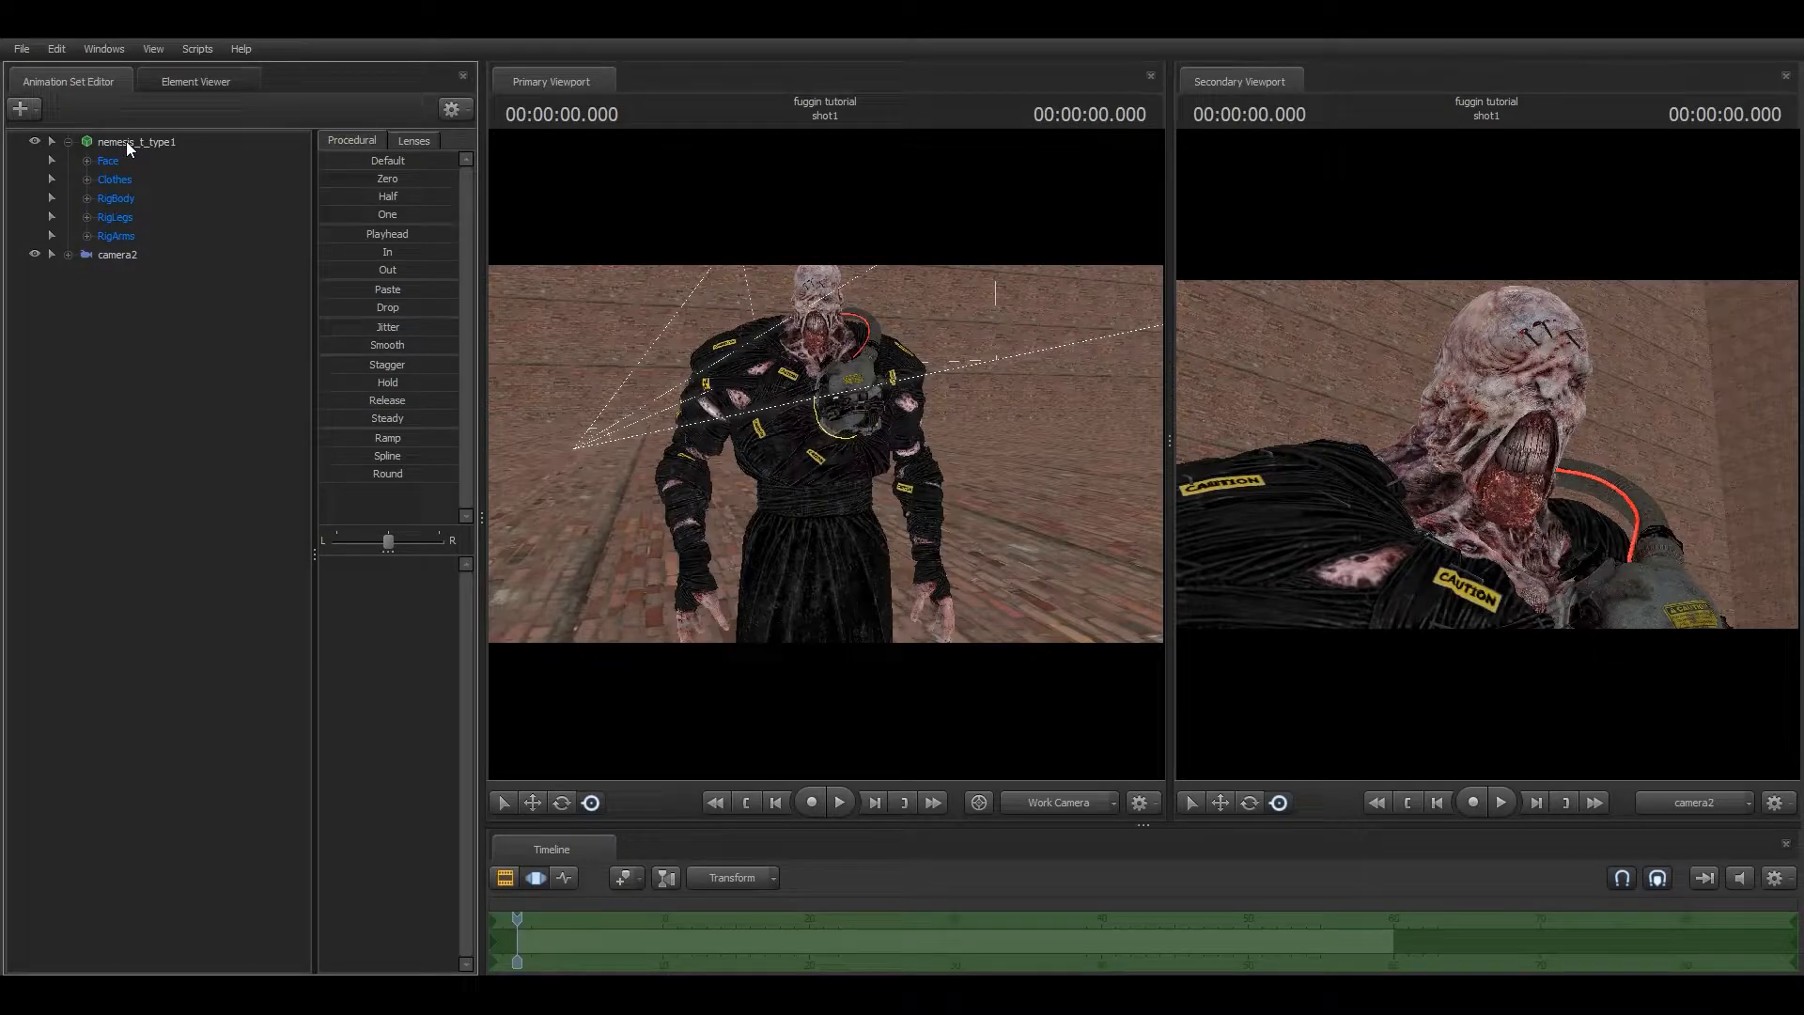
pyautogui.moveTo(1164, 430); pyautogui.dragTo(1441, 430)
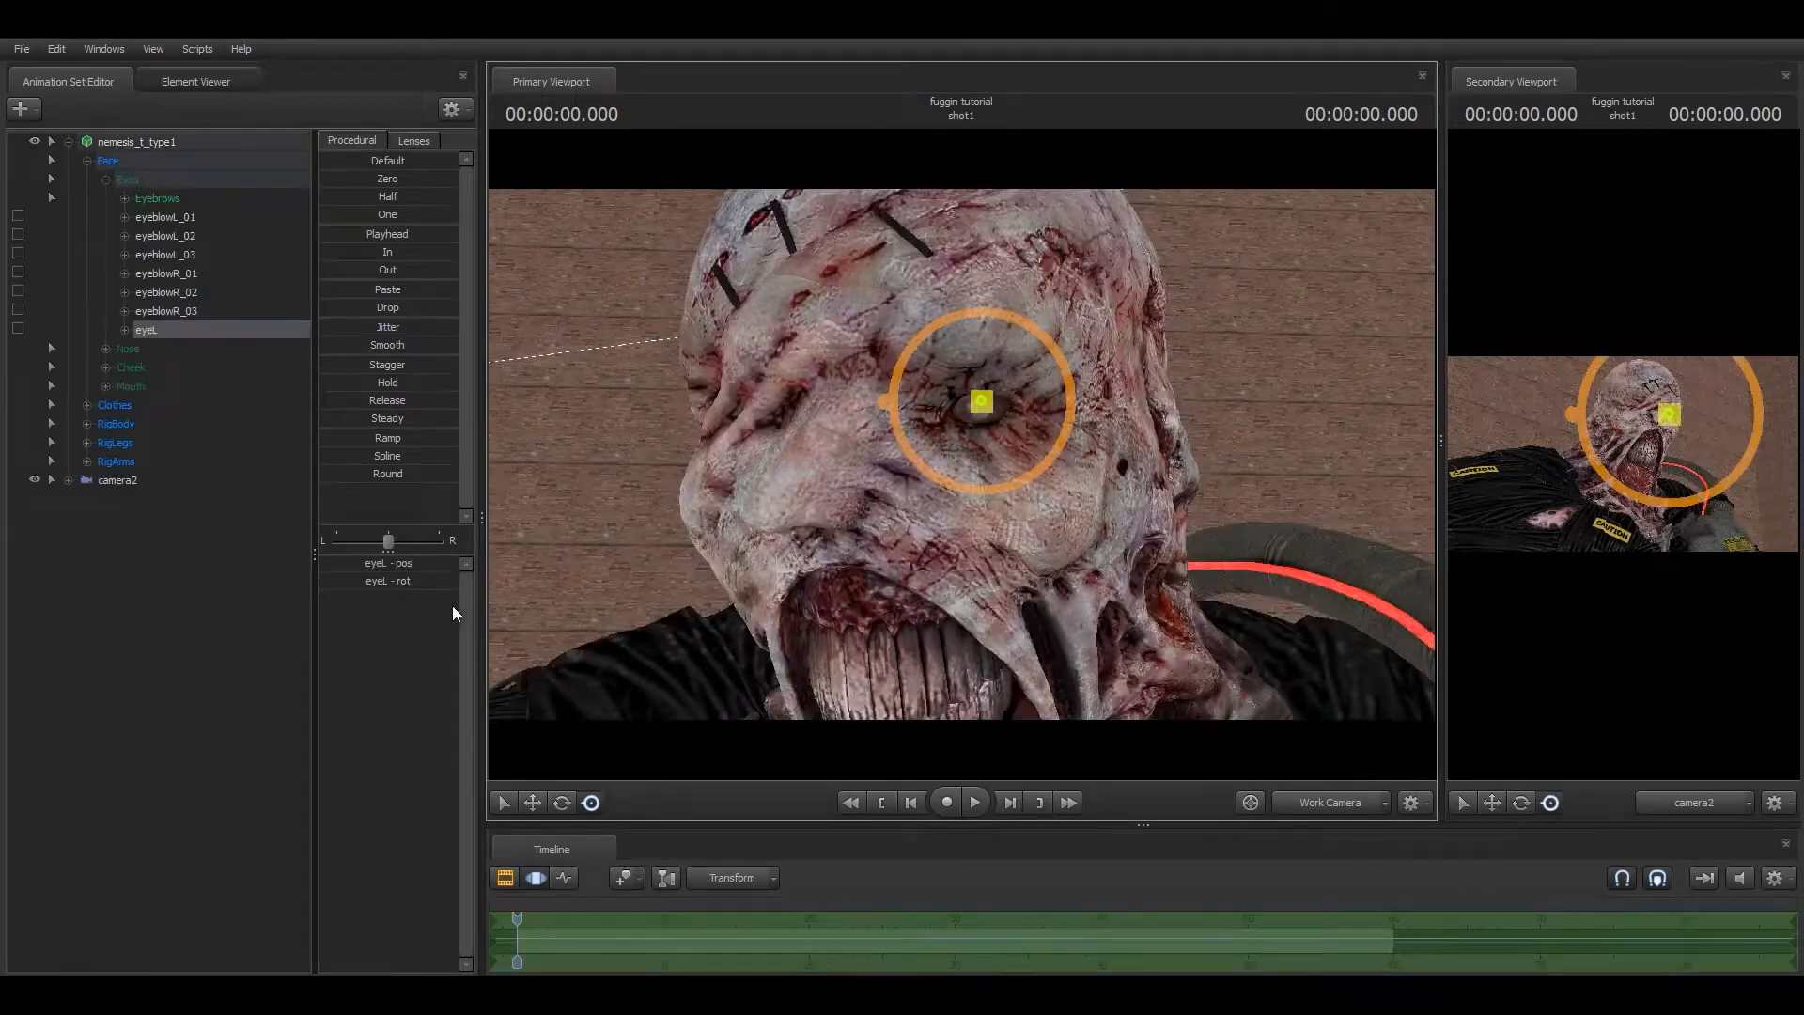
# Detach all rigs from the nemesis_t_type1 animation set and clear the selection.
pyautogui.click(79, 570)
pyautogui.rightClick(134, 139)
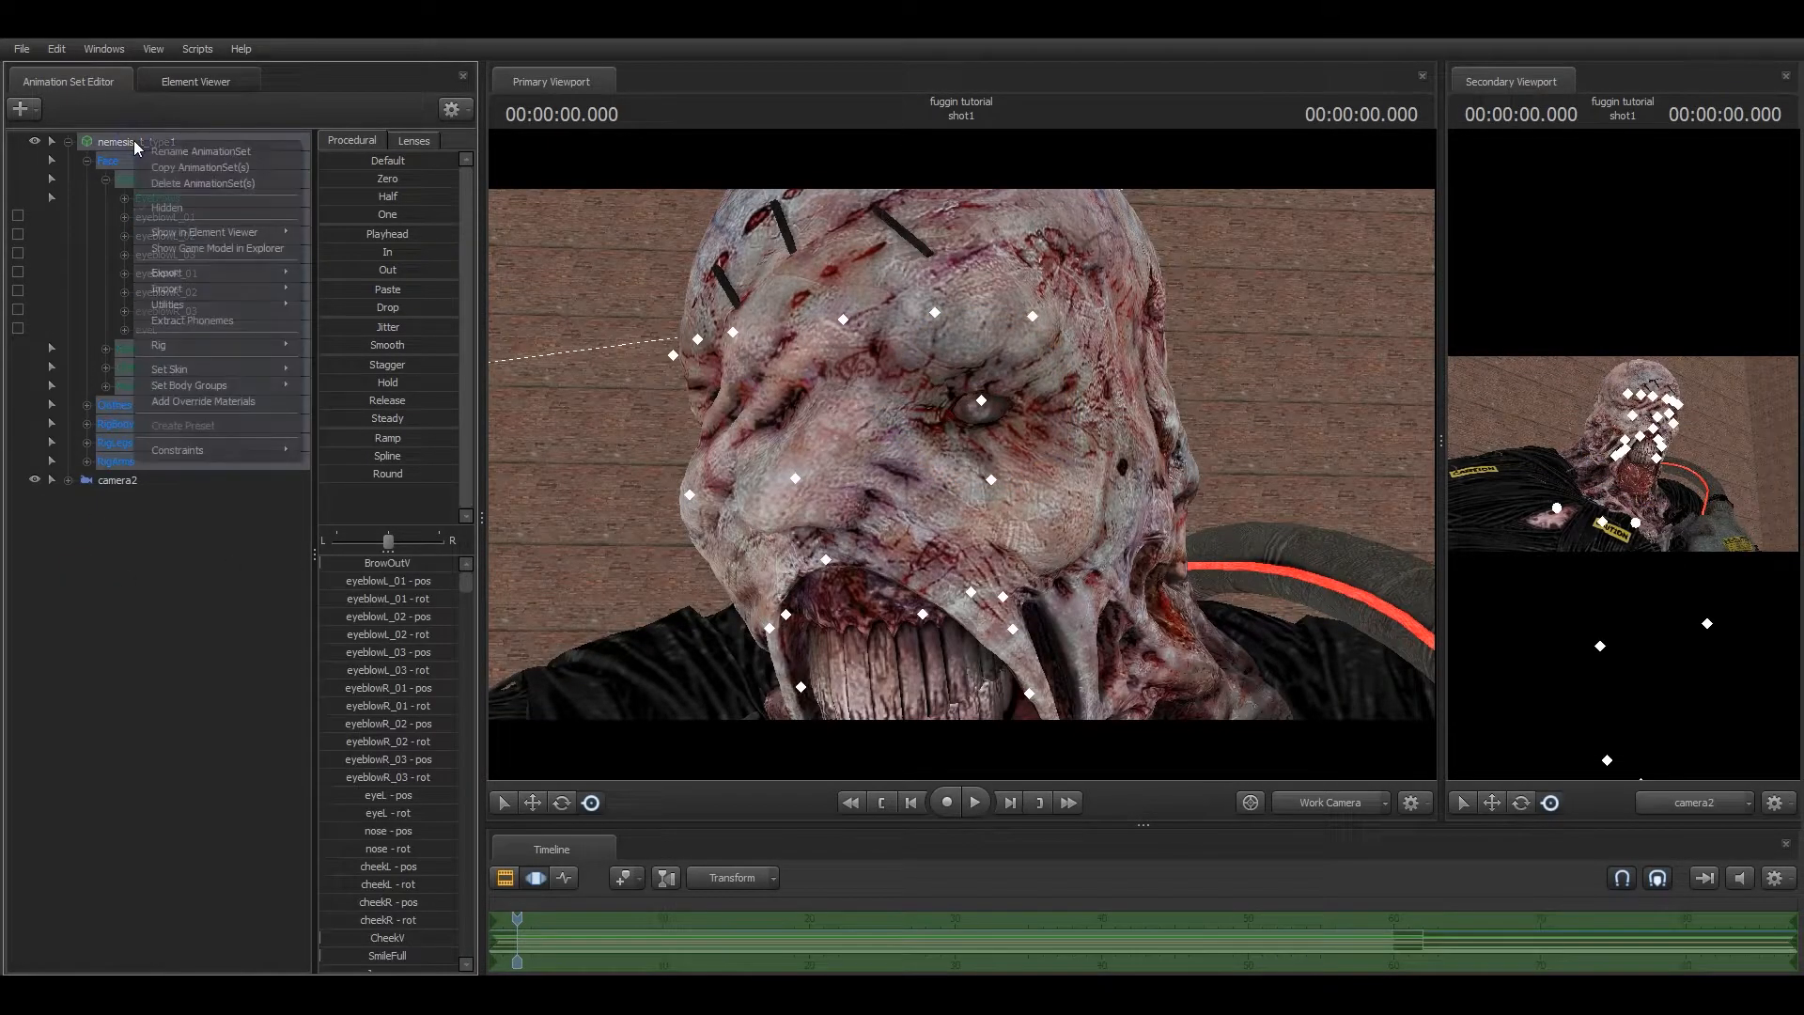
pyautogui.moveTo(256, 346)
pyautogui.moveTo(440, 368)
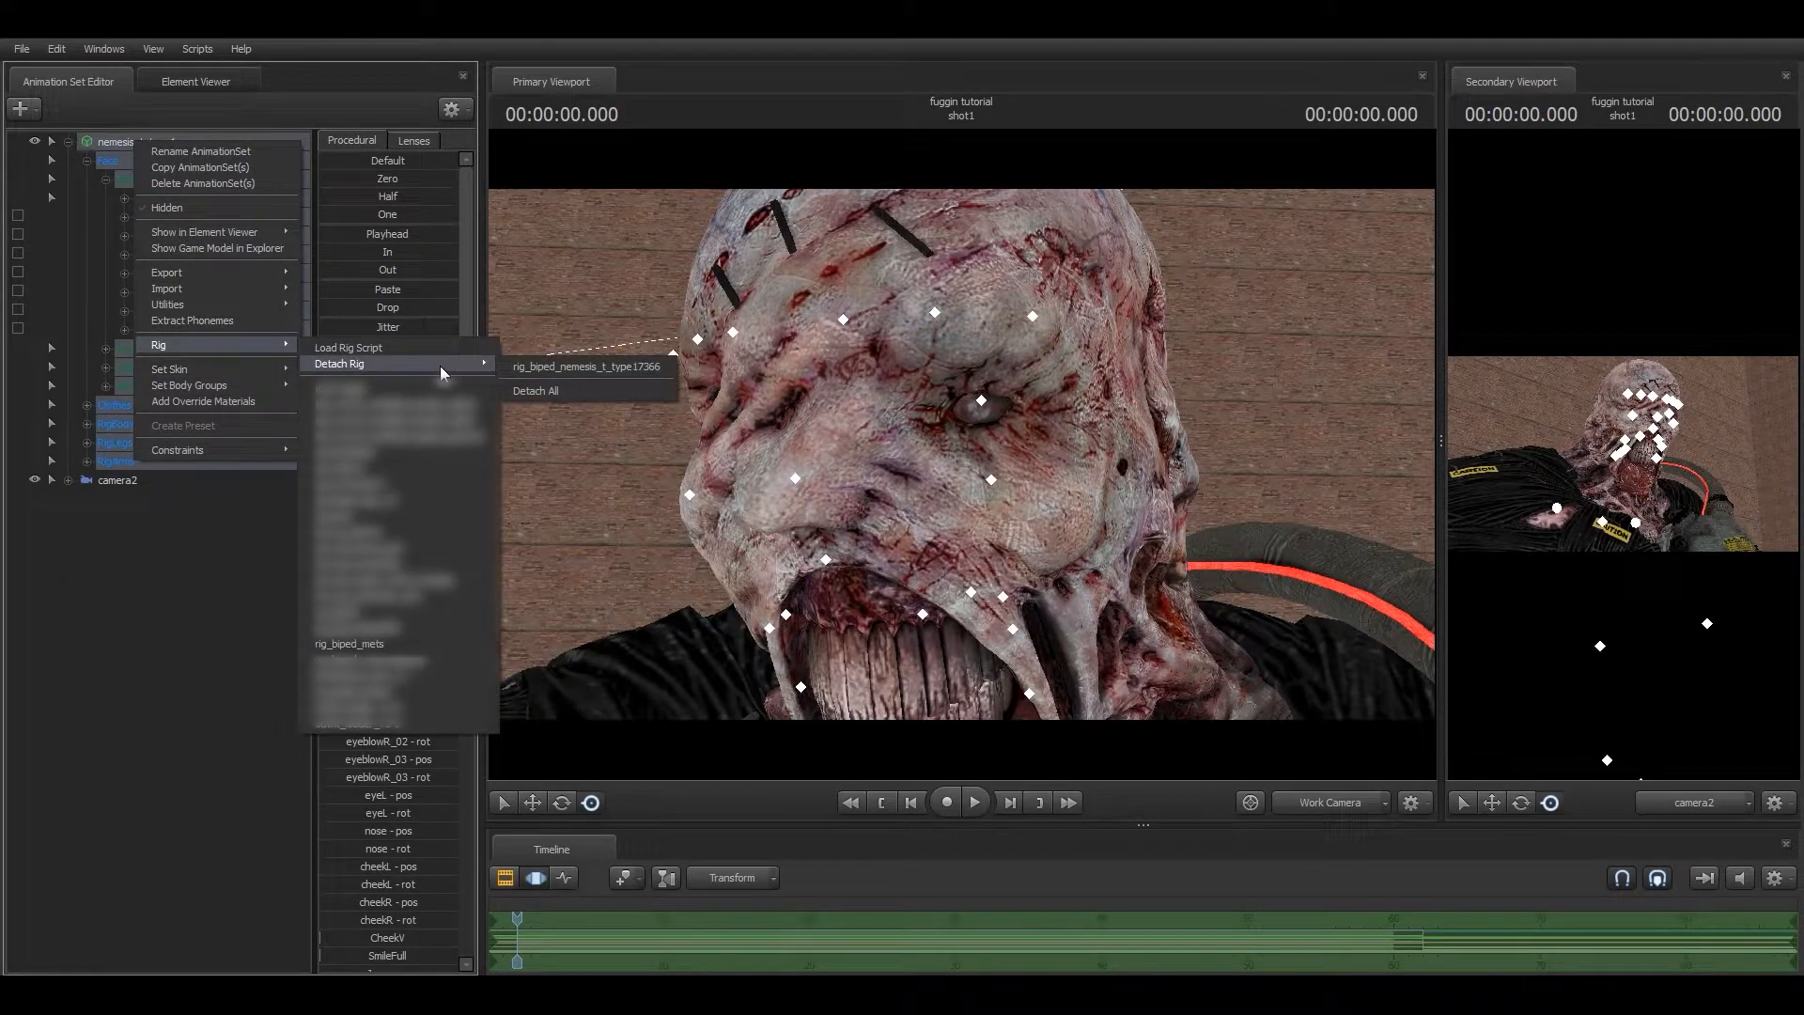
pyautogui.click(549, 391)
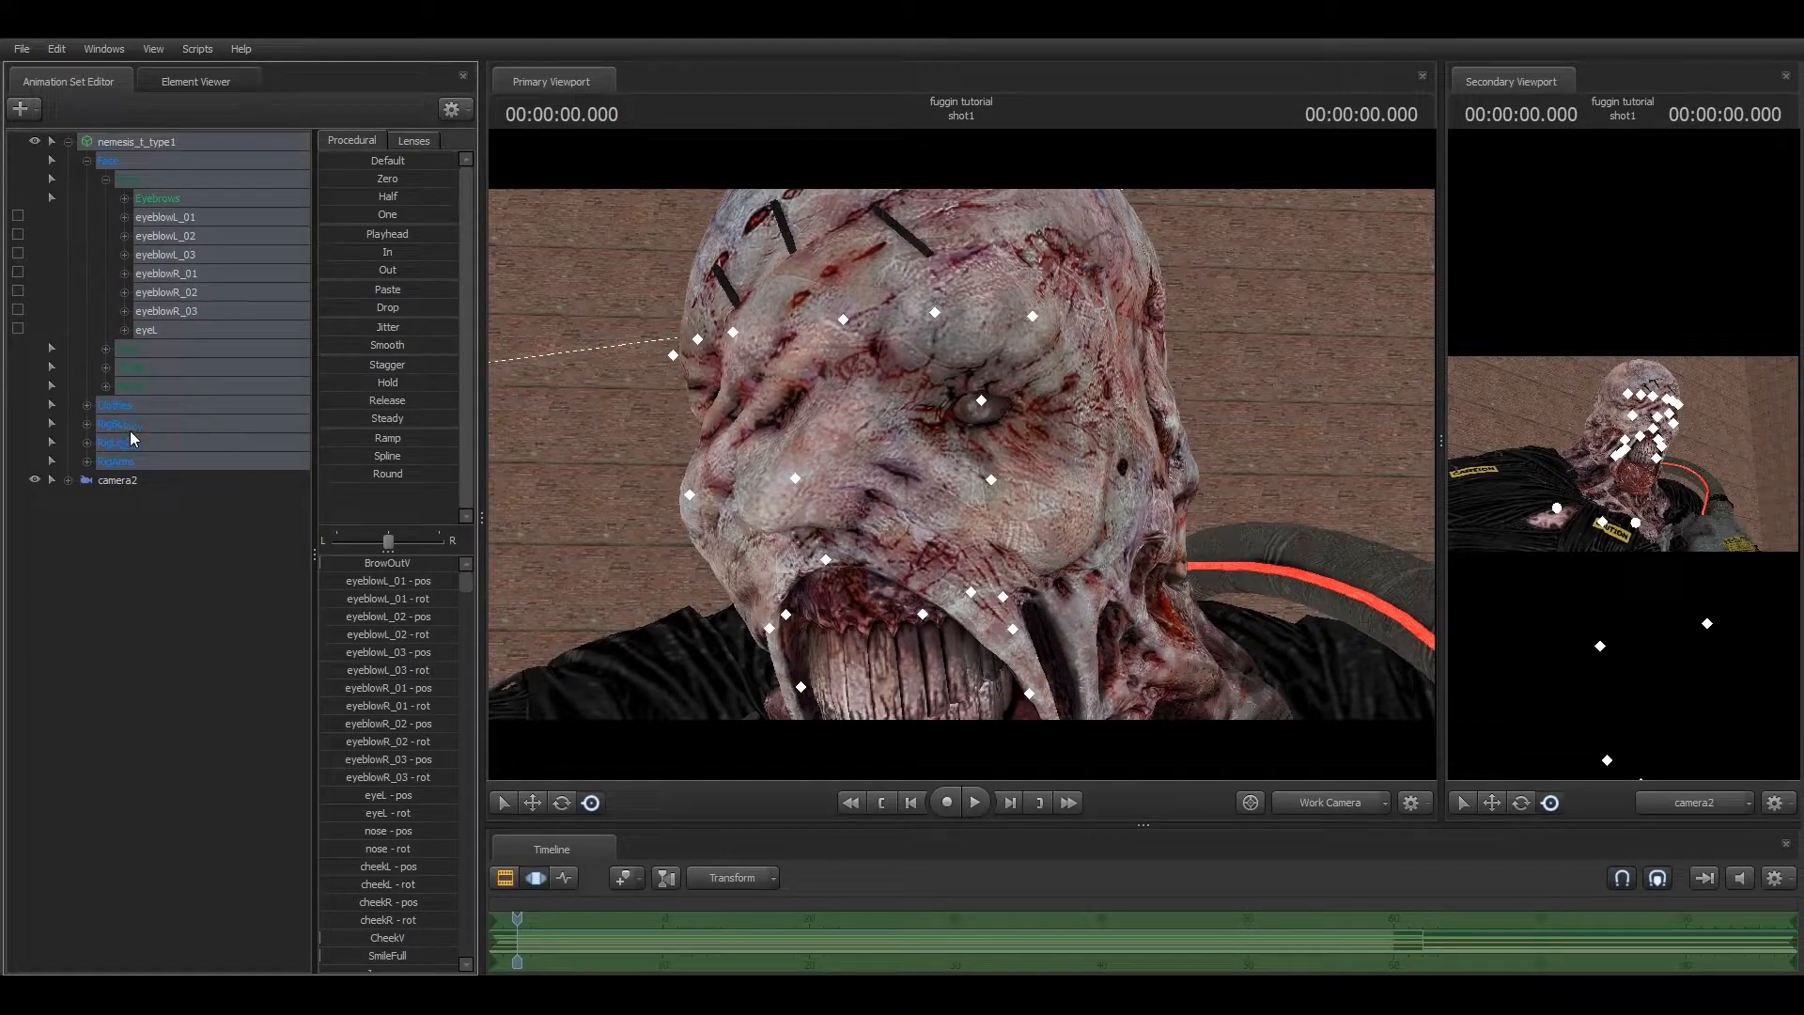
pyautogui.click(124, 513)
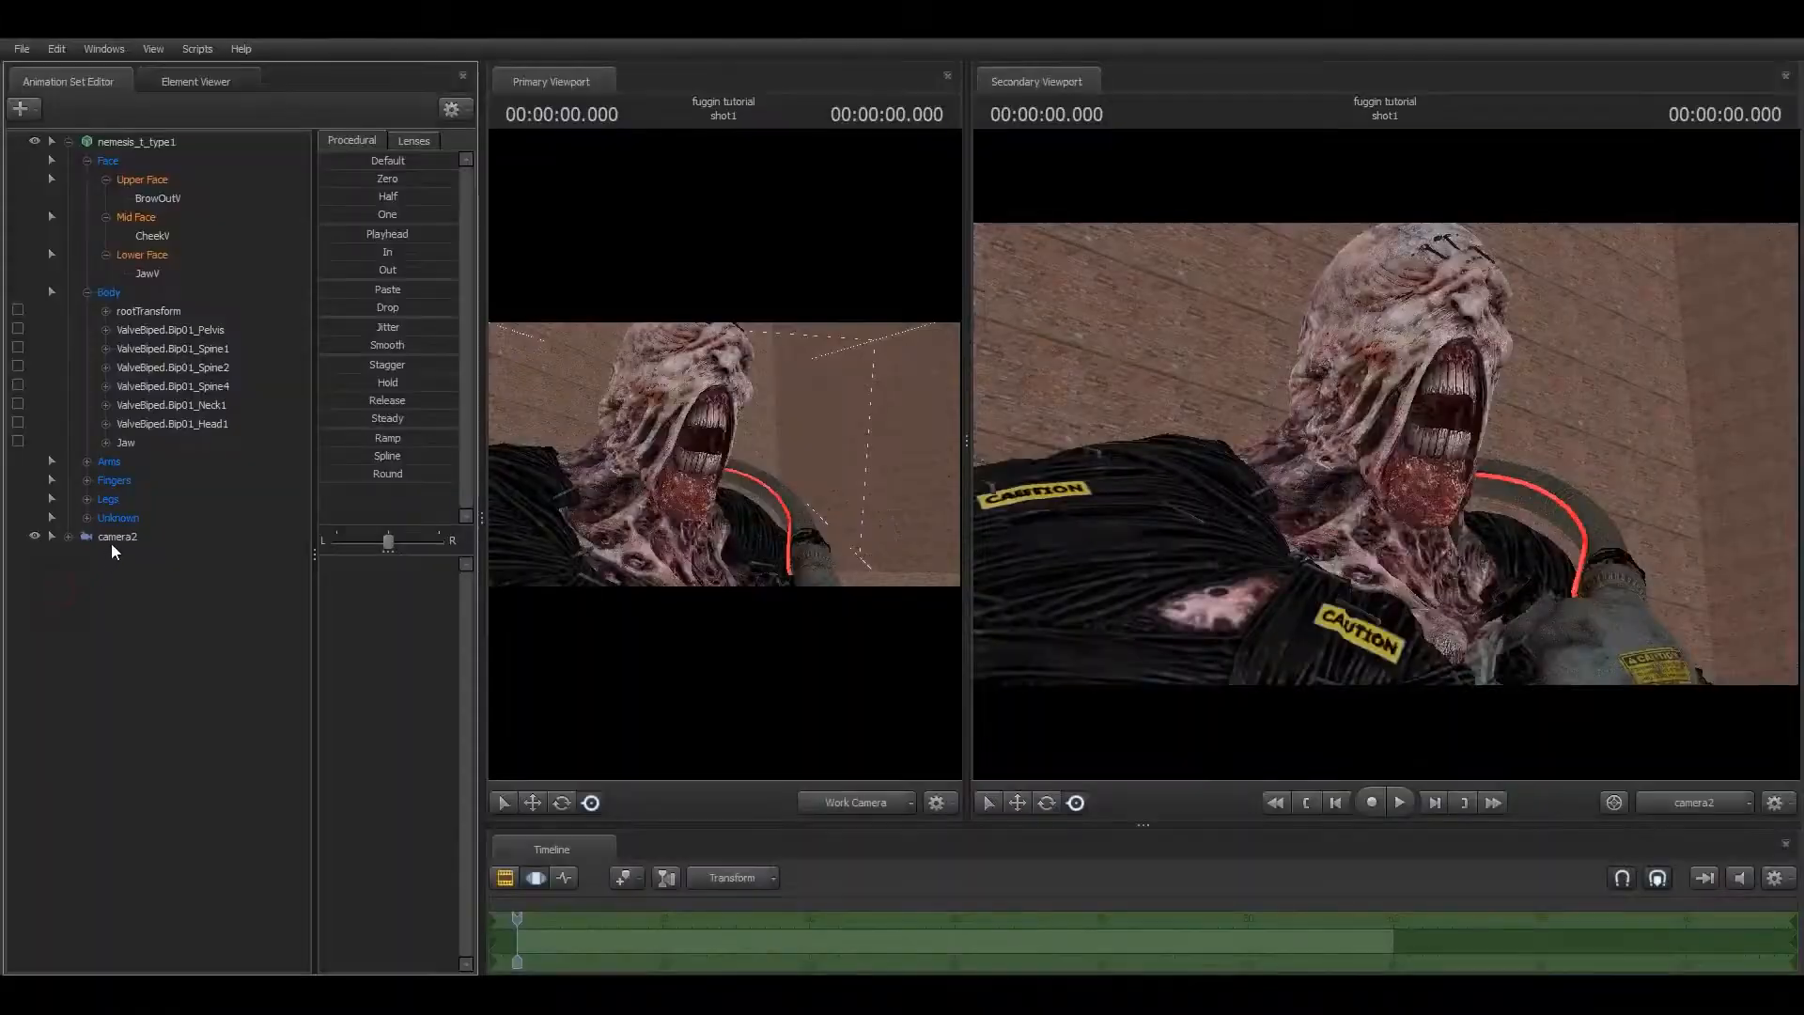
# Widen the Secondary Viewport and reframe camera2 into a close side profile of the model's head with its mouth open.
pyautogui.click(111, 538)
pyautogui.moveTo(965, 433); pyautogui.dragTo(772, 433)
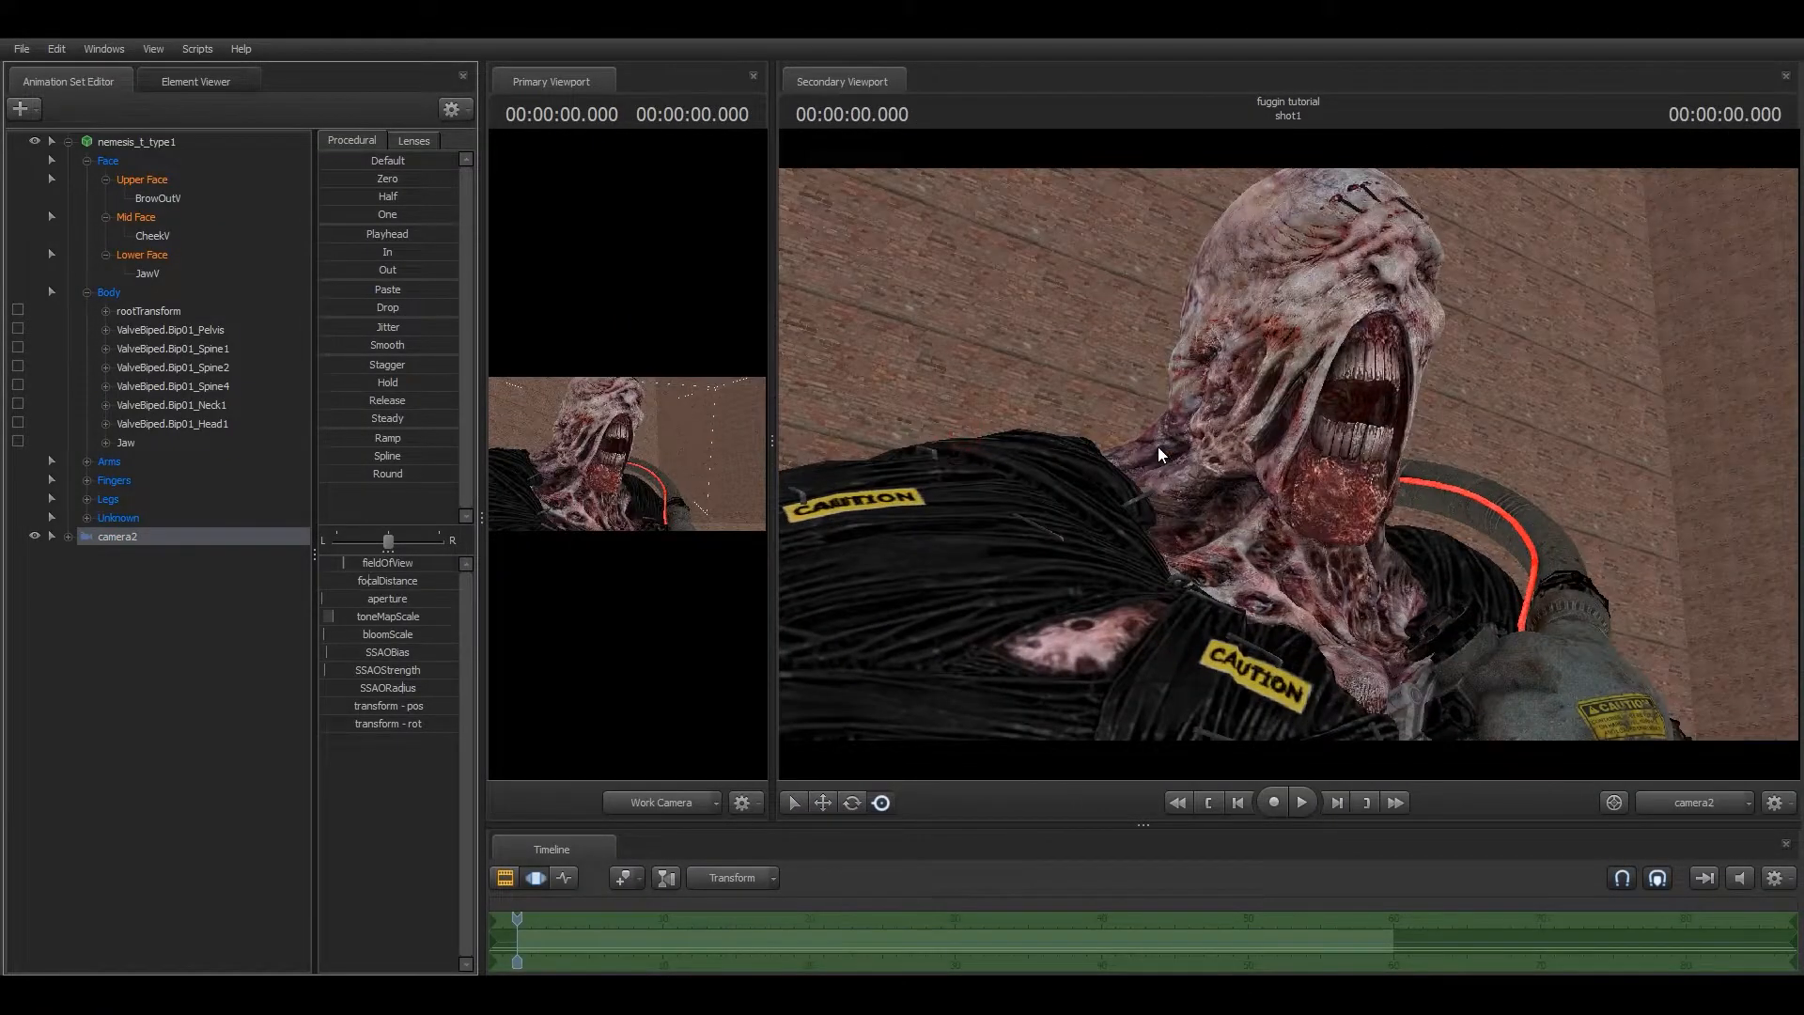
pyautogui.scroll(3, 1288, 454)
pyautogui.moveTo(1289, 454); pyautogui.dragTo(1228, 453)
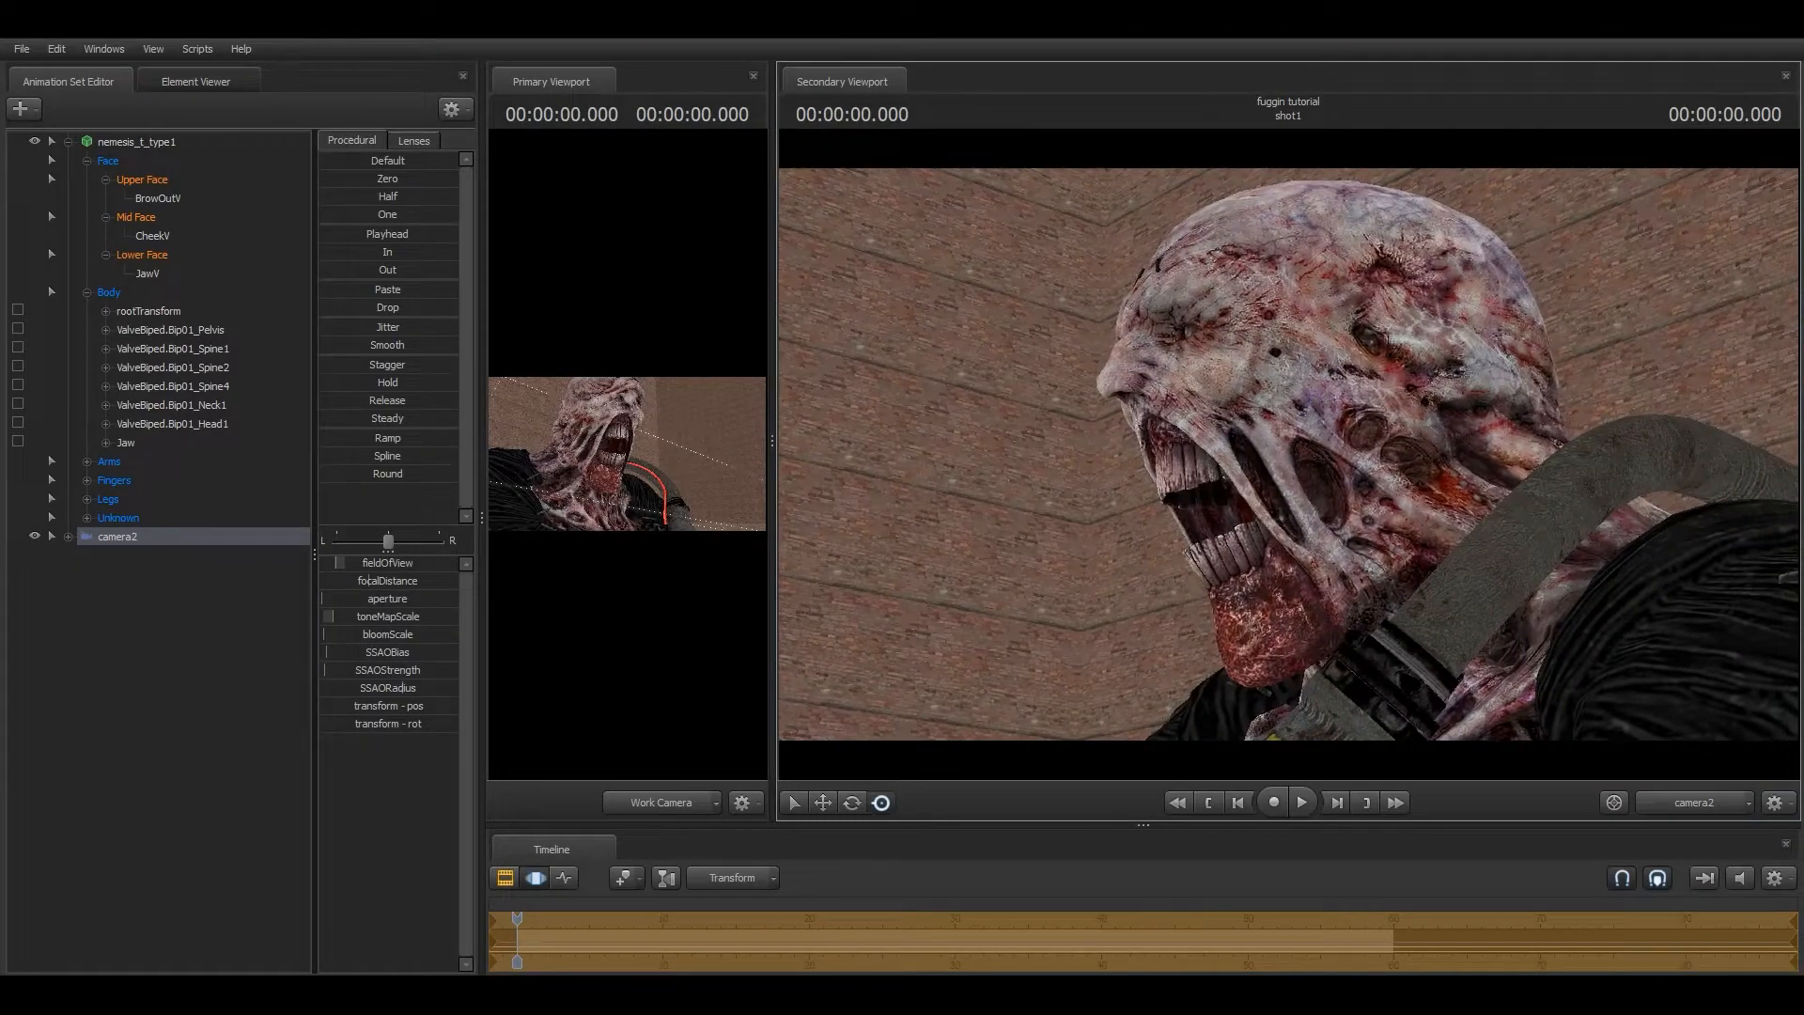
pyautogui.moveTo(1288, 455)
pyautogui.mouseDown()
pyautogui.moveTo(1260, 455)
pyautogui.moveTo(1305, 448)
pyautogui.moveTo(1255, 464)
pyautogui.mouseUp()
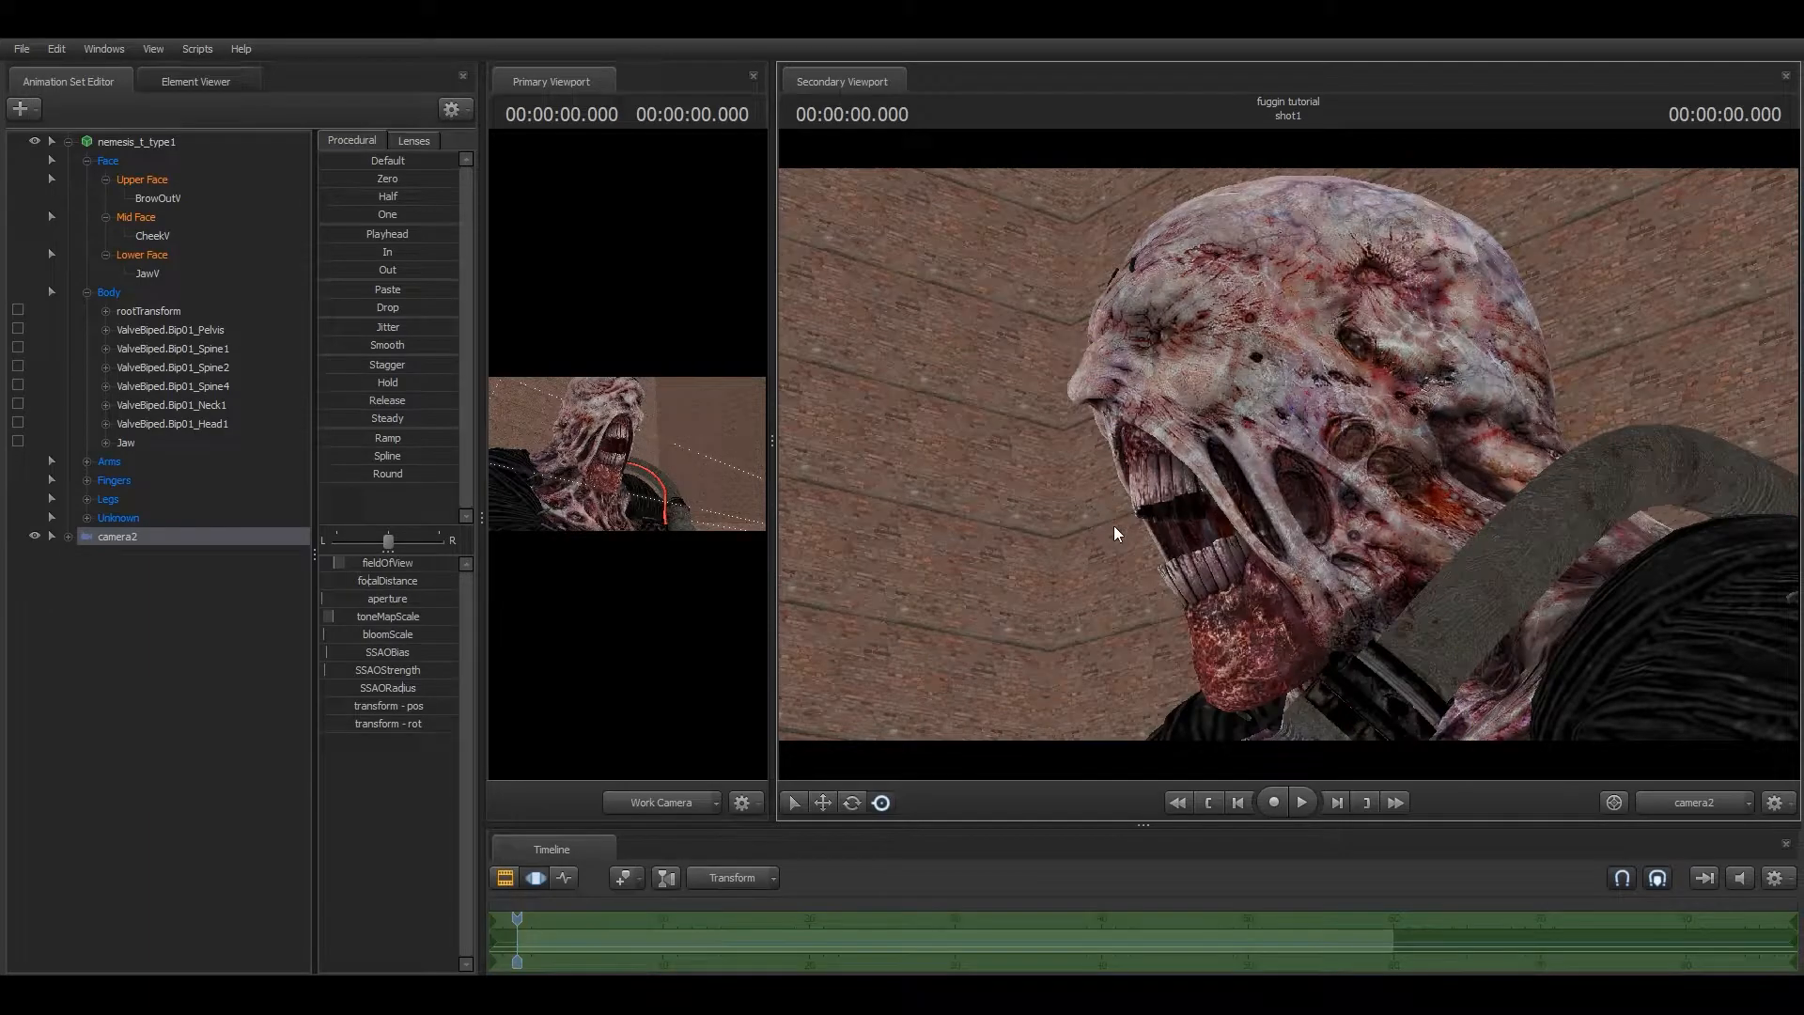
pyautogui.moveTo(1173, 511); pyautogui.dragTo(1043, 487)
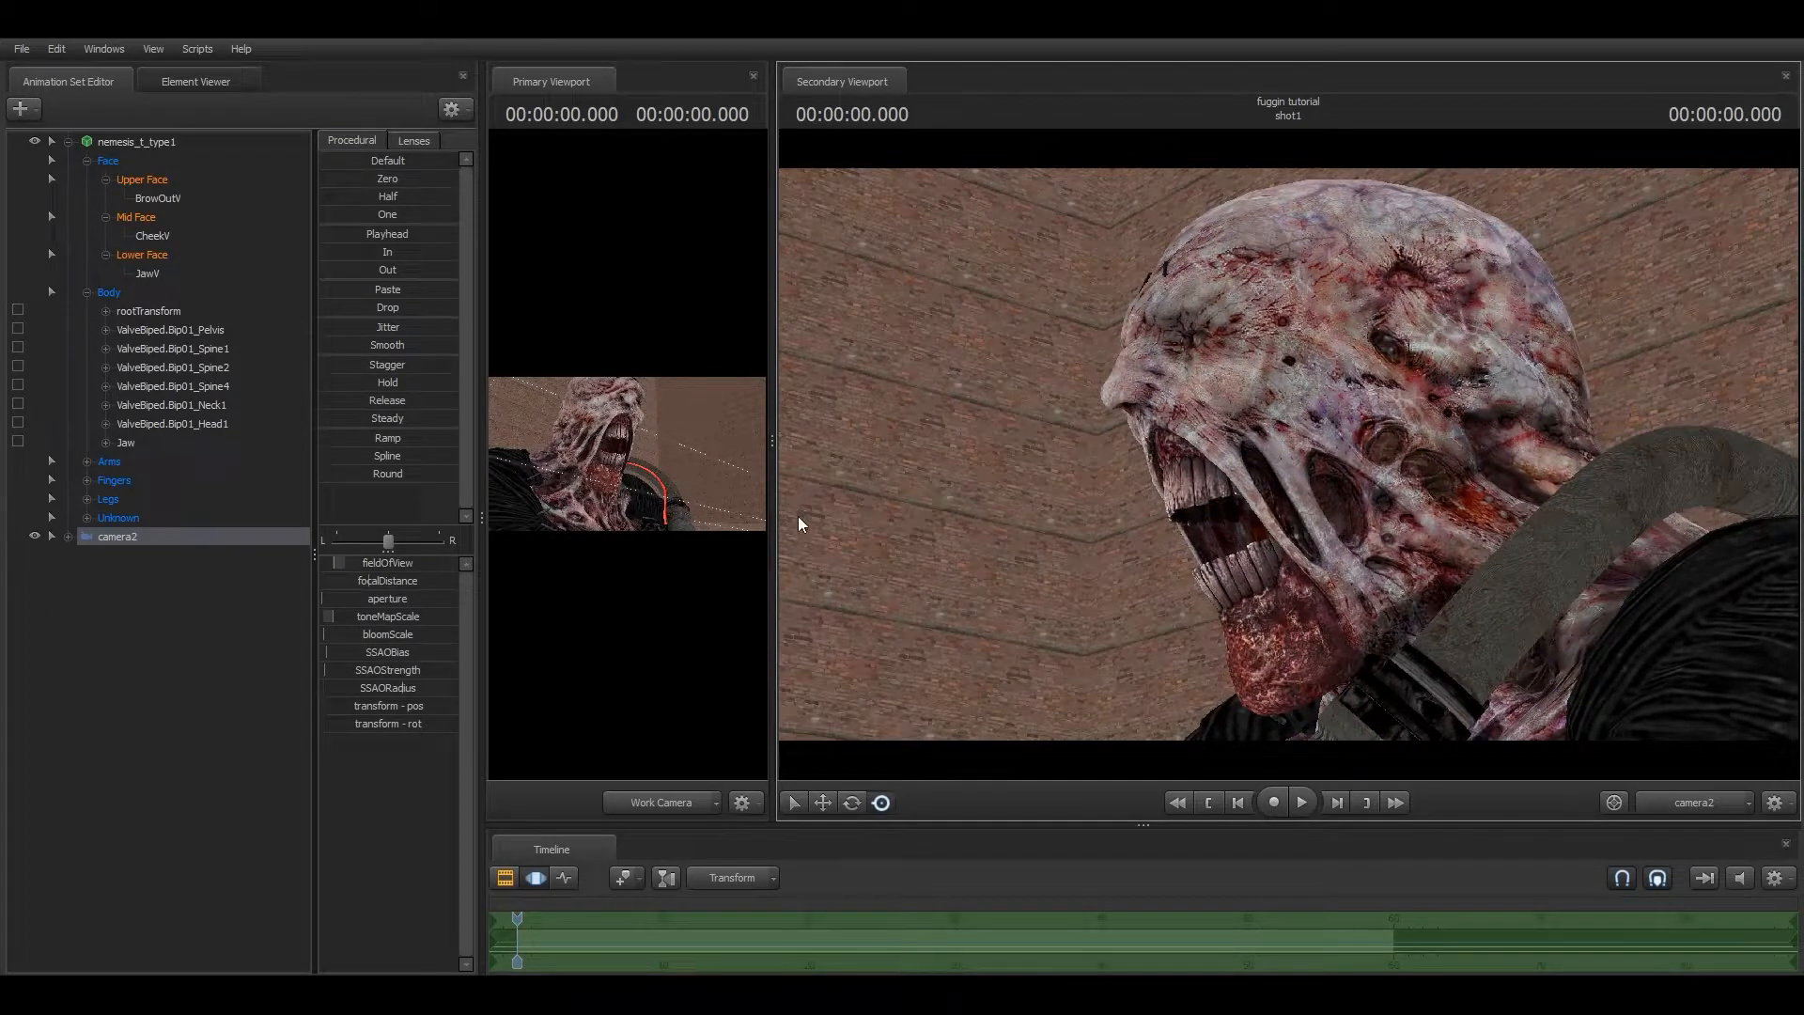
pyautogui.click(161, 645)
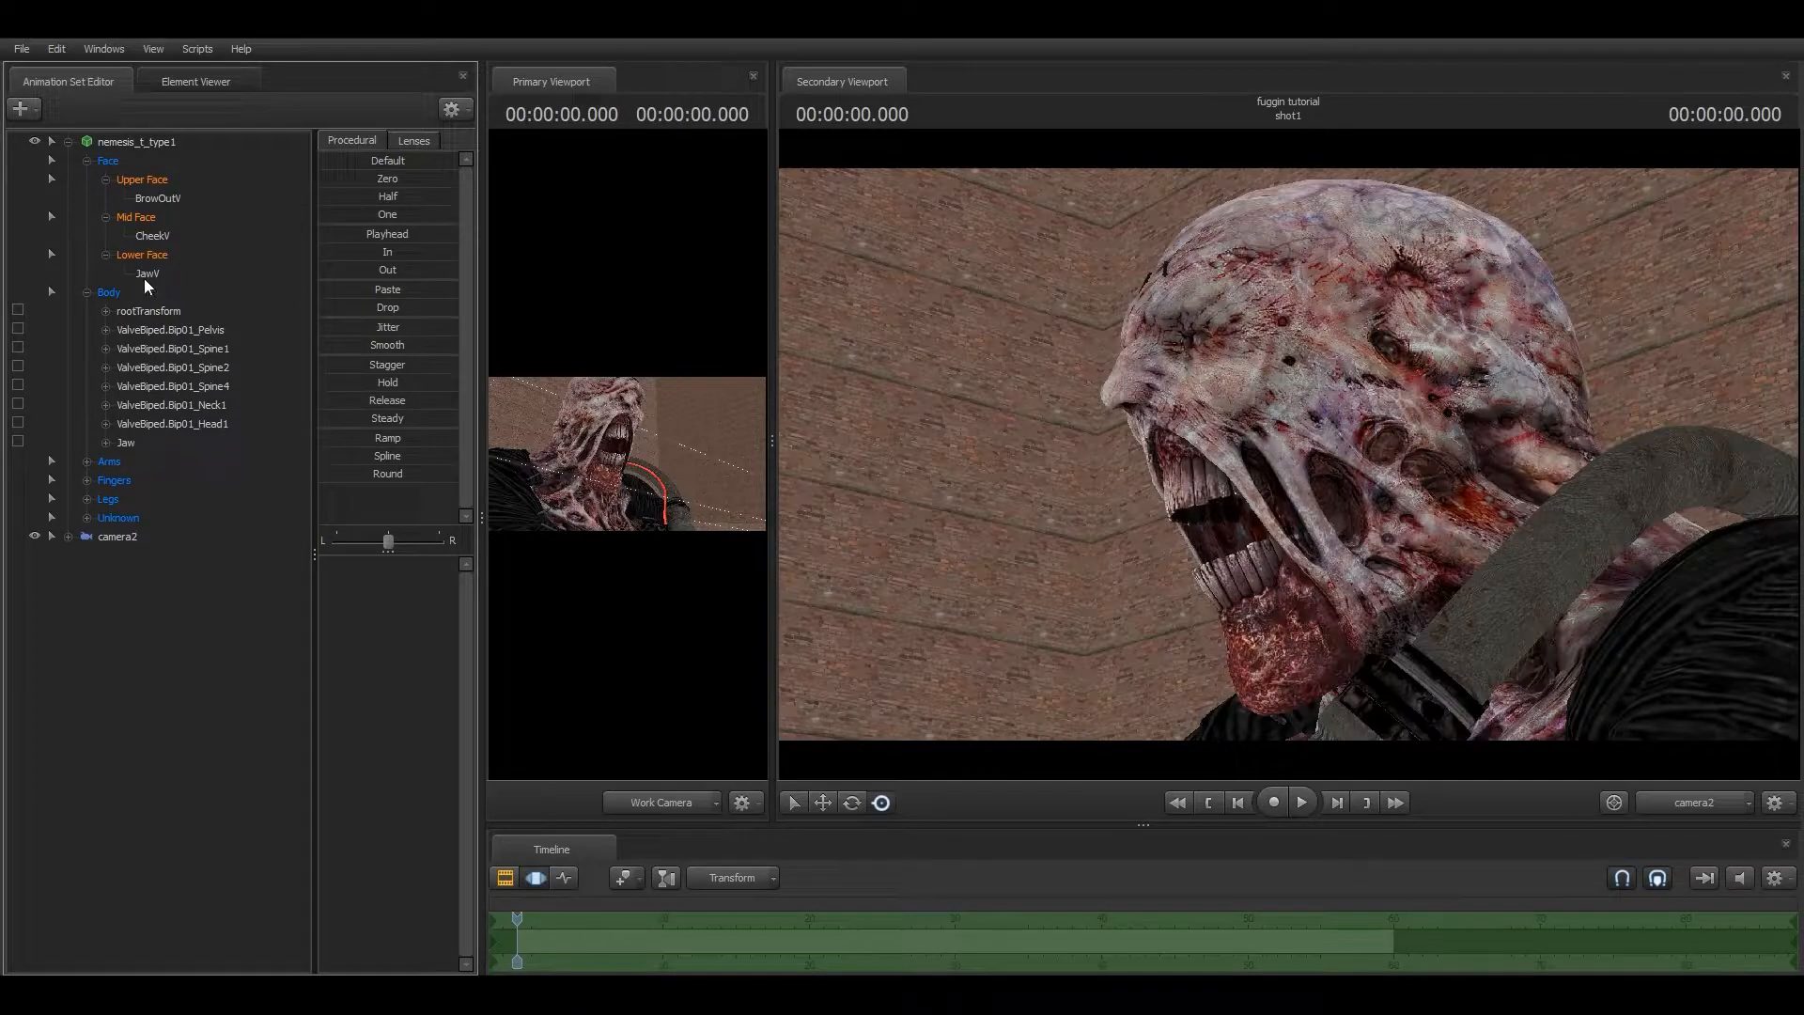
# Adjust the green-screen model 10241 behind the character and check the backdrop around the head with the Work Camera.
pyautogui.click(68, 142)
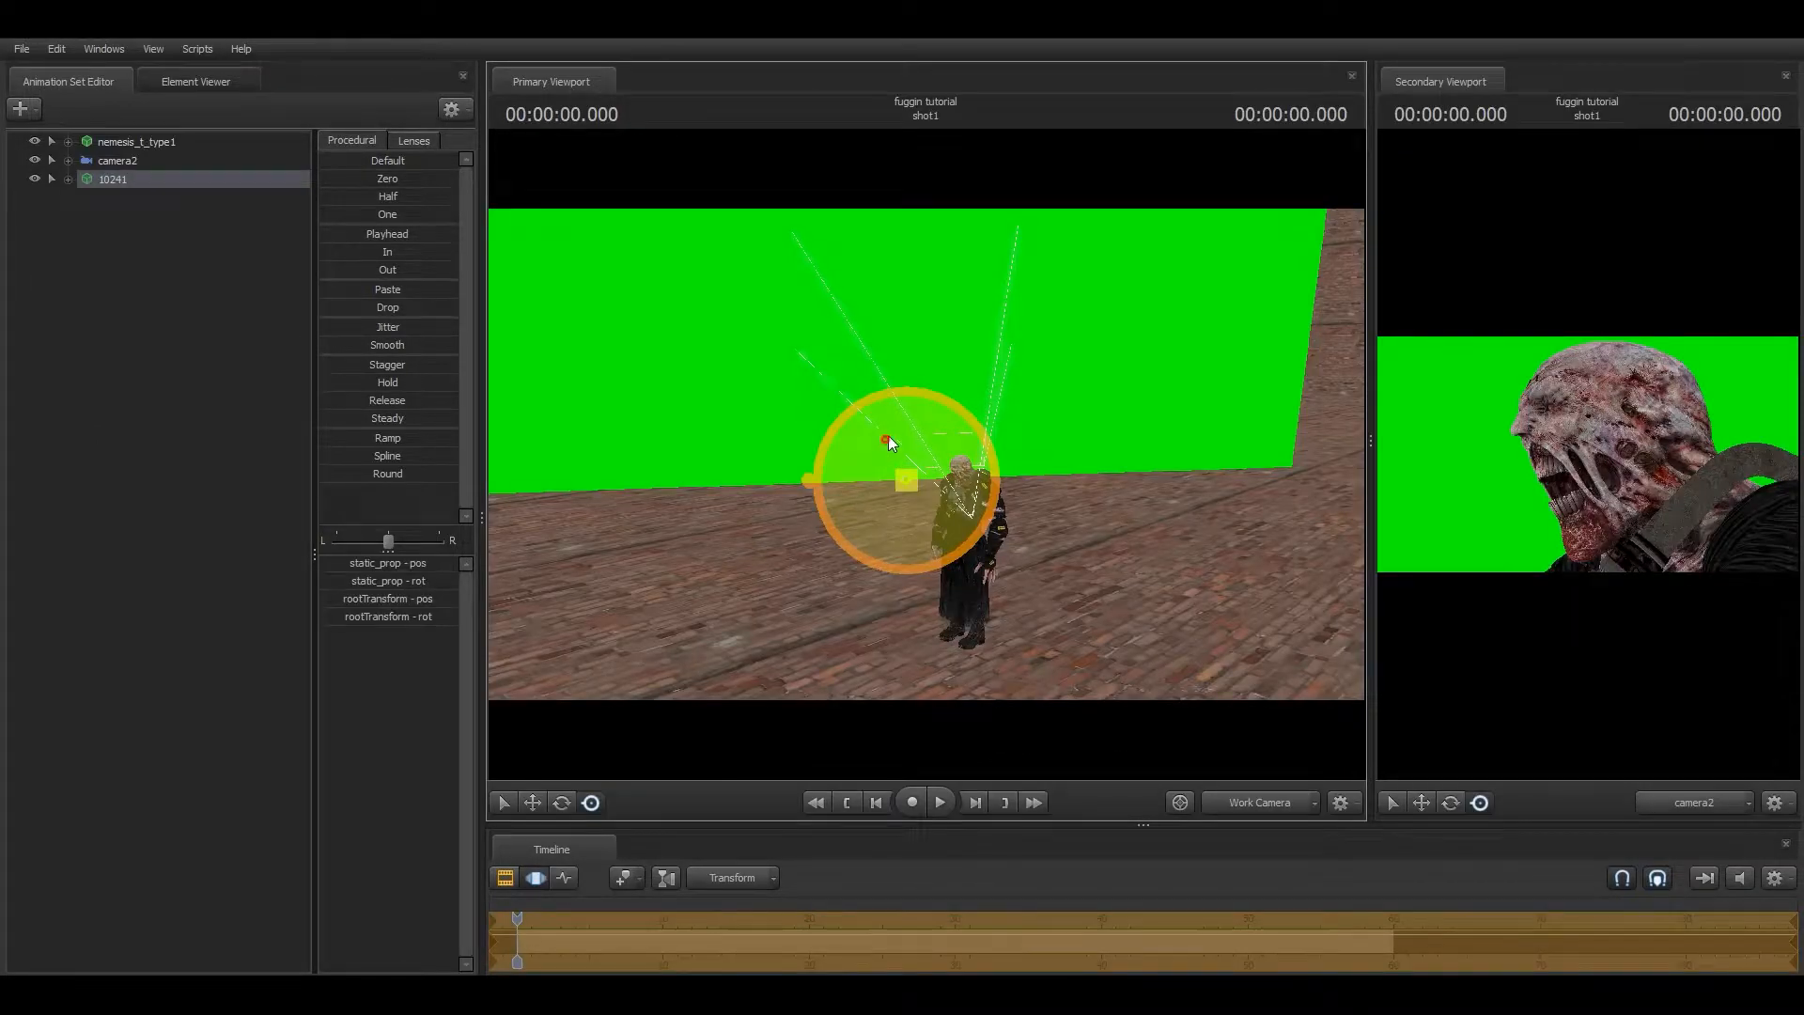
pyautogui.moveTo(896, 428); pyautogui.dragTo(900, 429)
pyautogui.click(189, 512)
pyautogui.moveTo(1053, 451); pyautogui.dragTo(992, 565)
pyautogui.press('w')
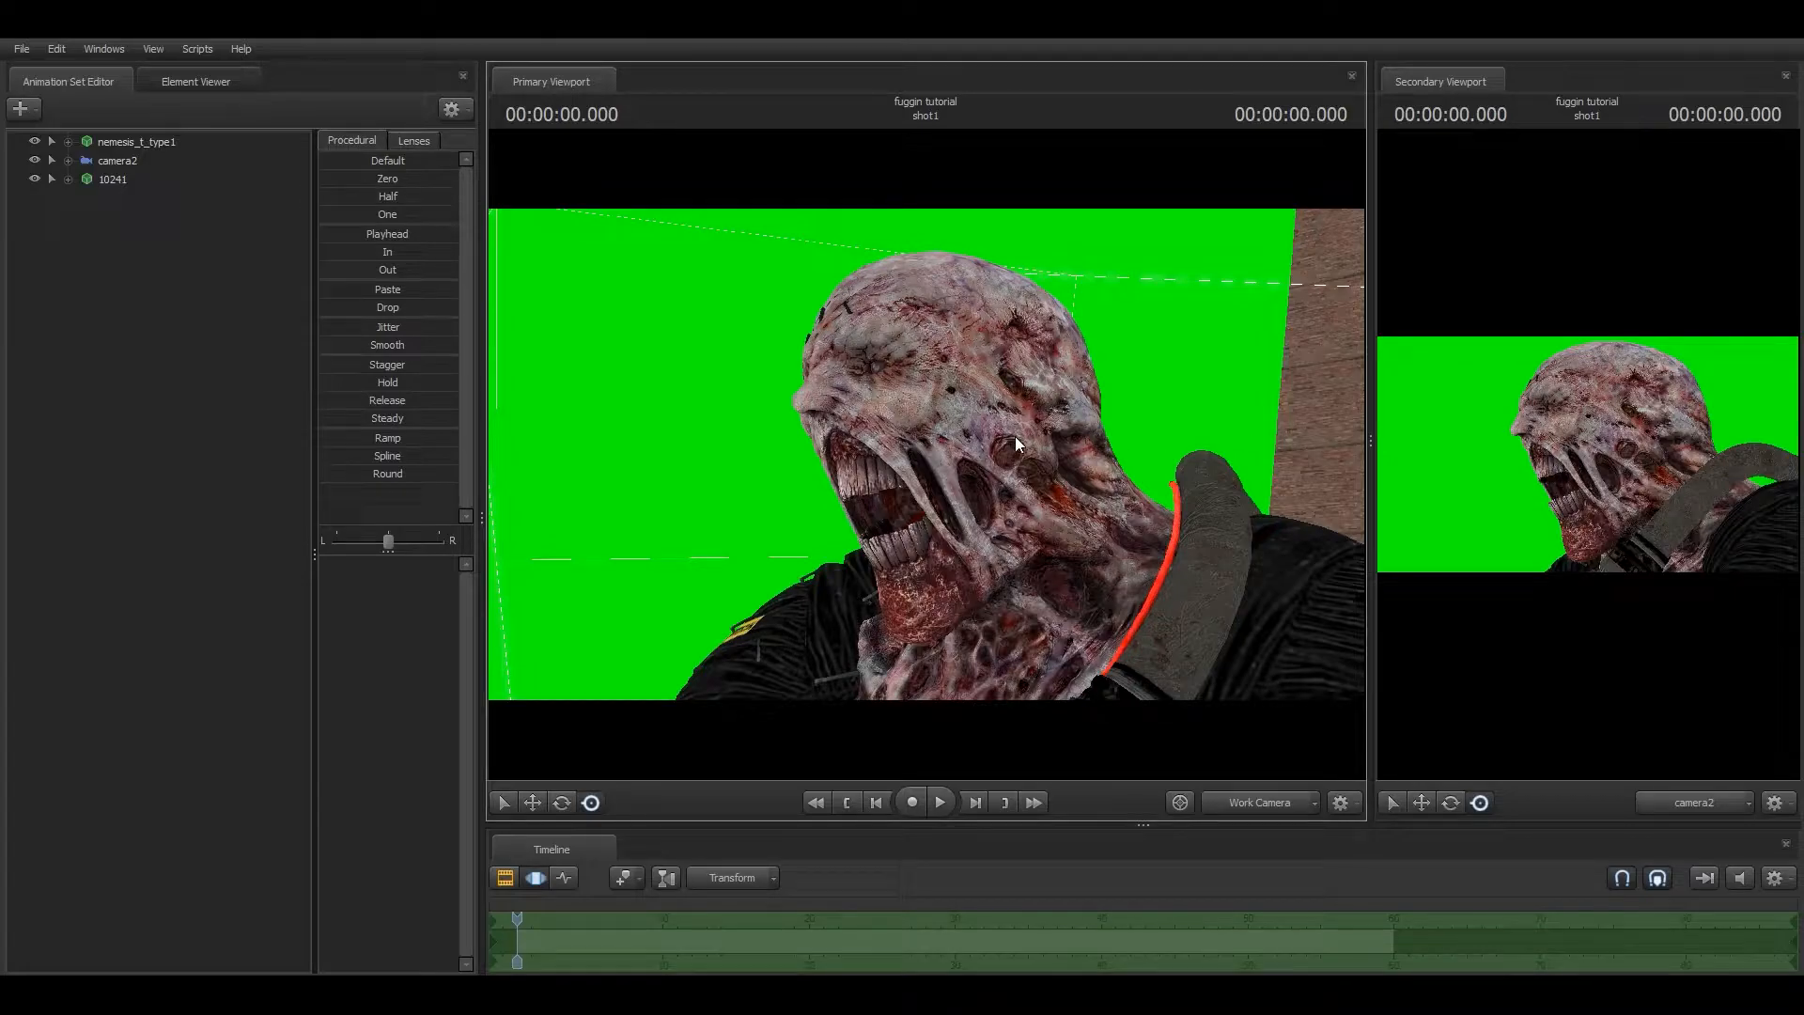
pyautogui.moveTo(1013, 436); pyautogui.dragTo(864, 454)
# Delete the 10241 green-screen animation set and create one for a new skydome model, filtering the model list by "skydome".
pyautogui.rightClick(107, 177)
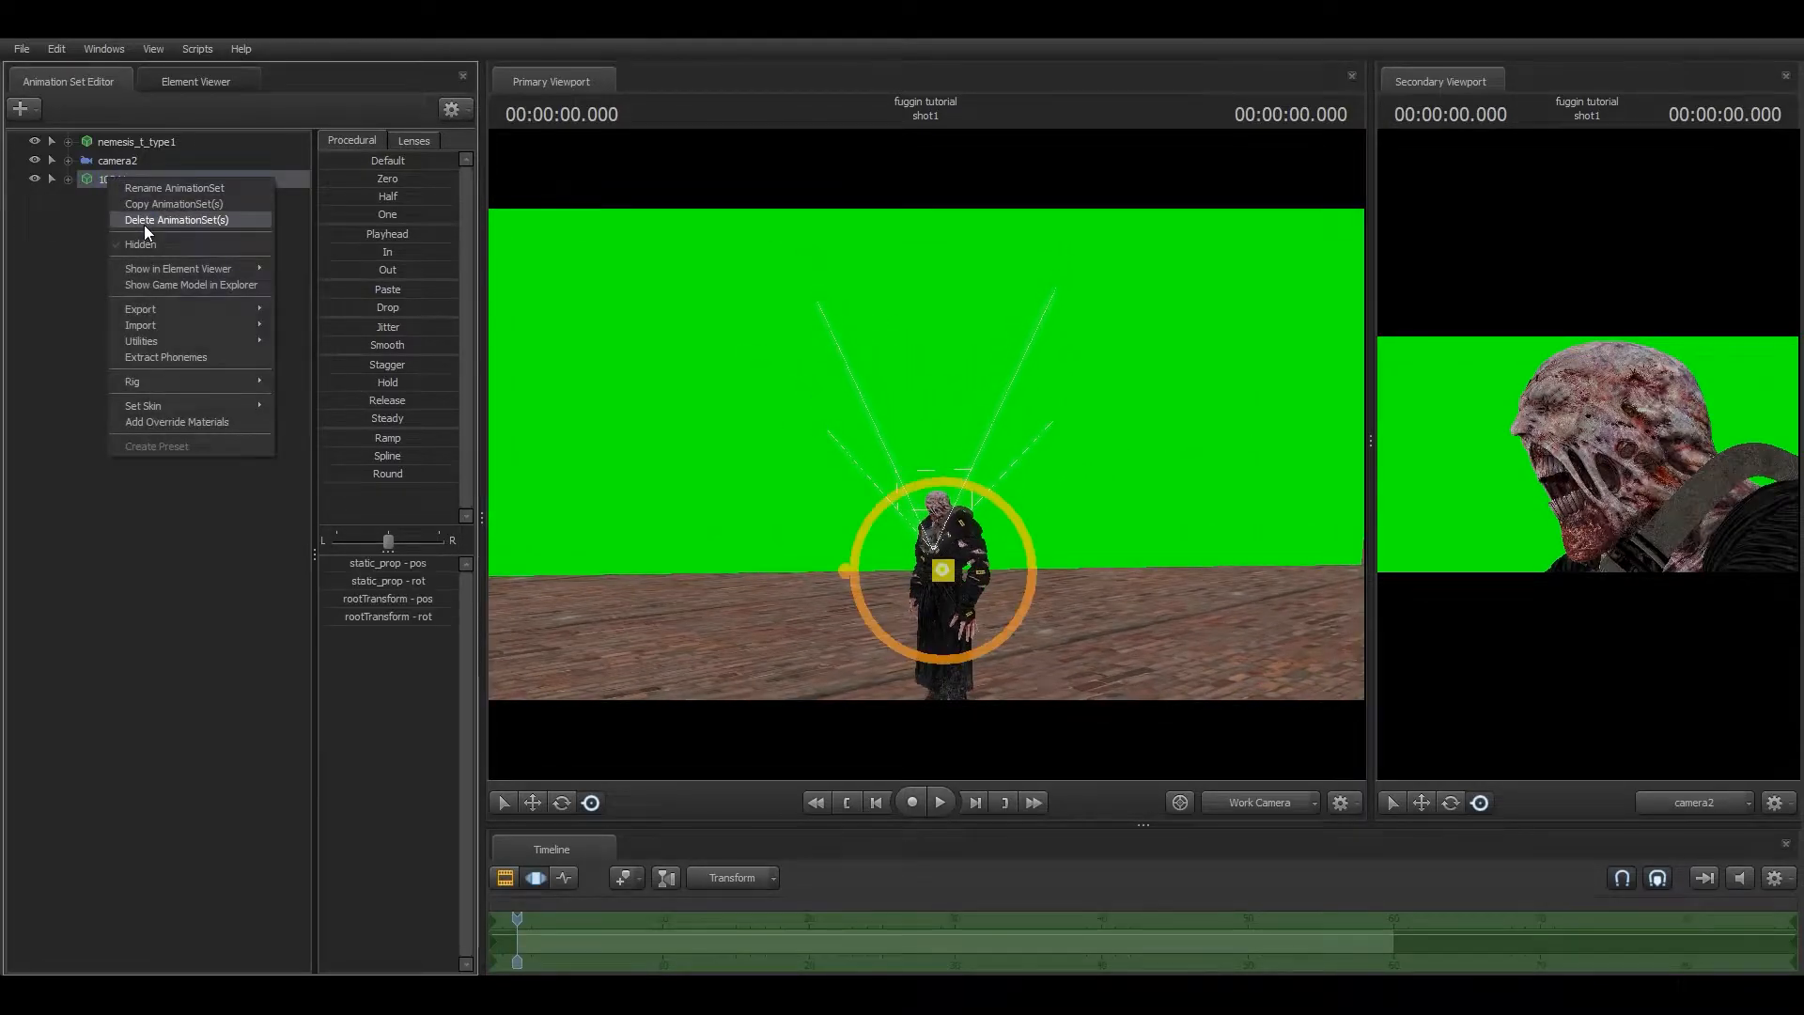
pyautogui.click(144, 224)
pyautogui.click(29, 115)
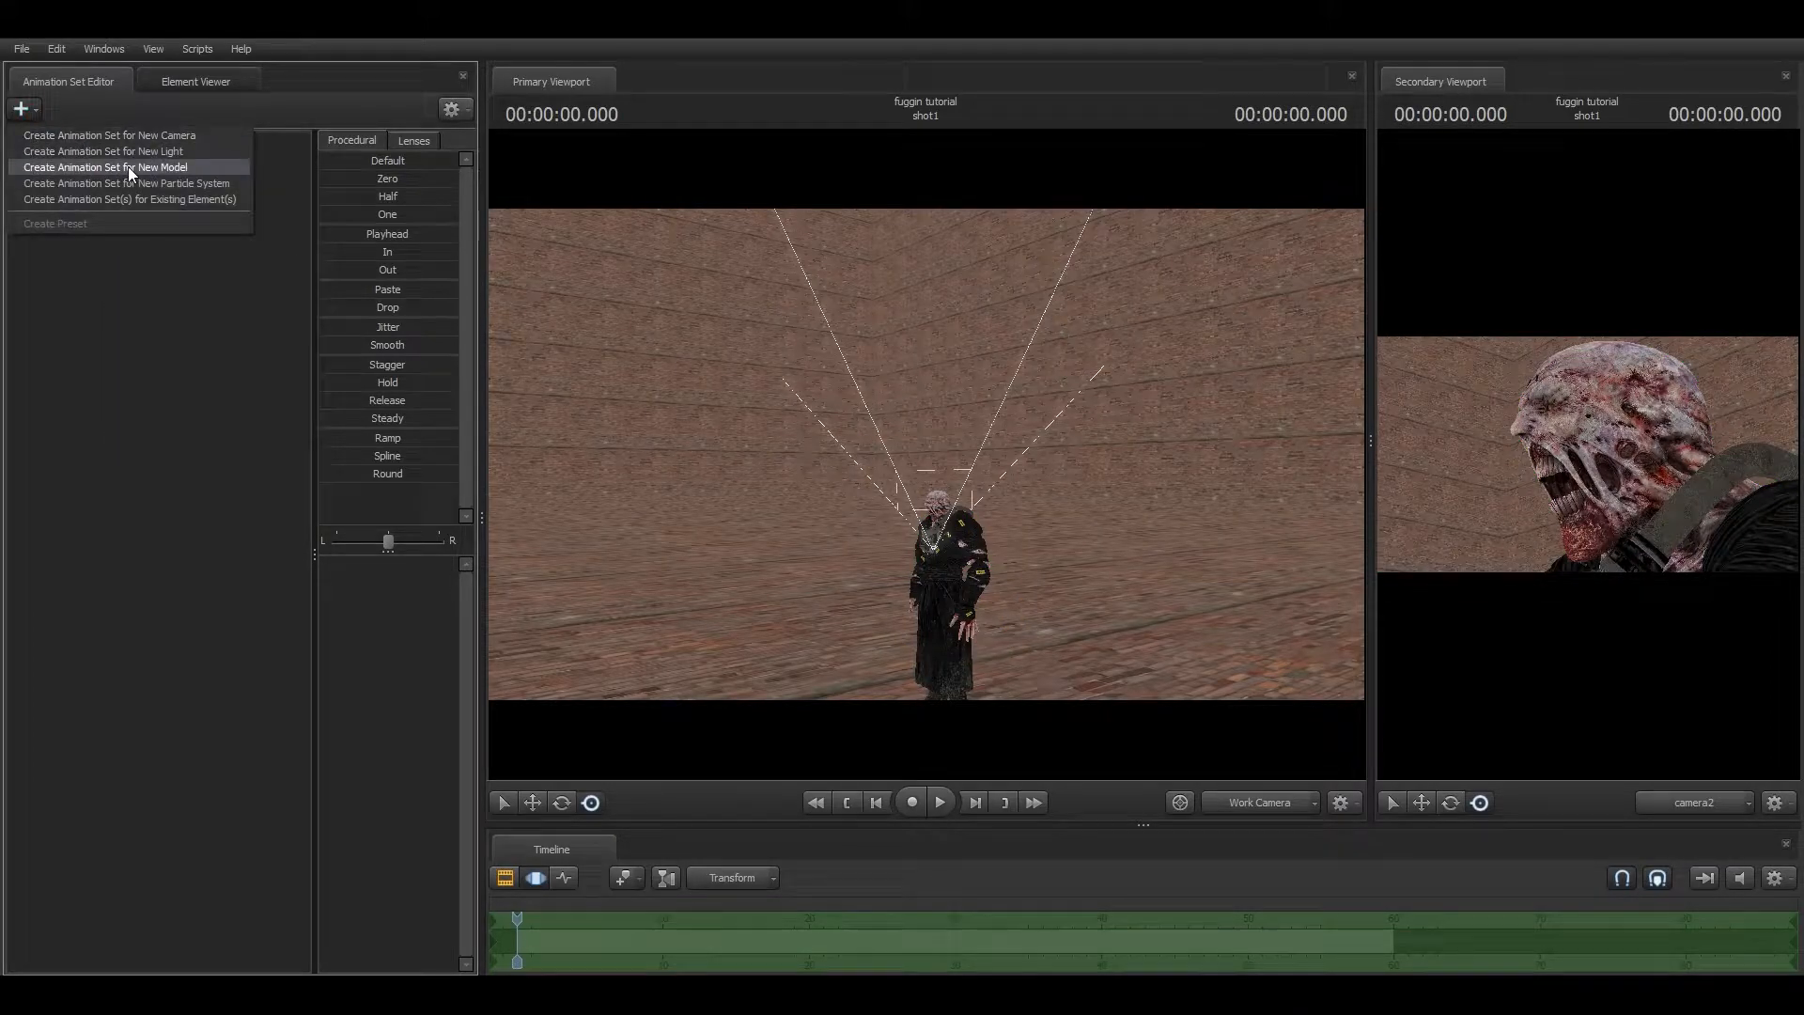
pyautogui.click(256, 540)
pyautogui.moveTo(1044, 459); pyautogui.dragTo(1064, 506)
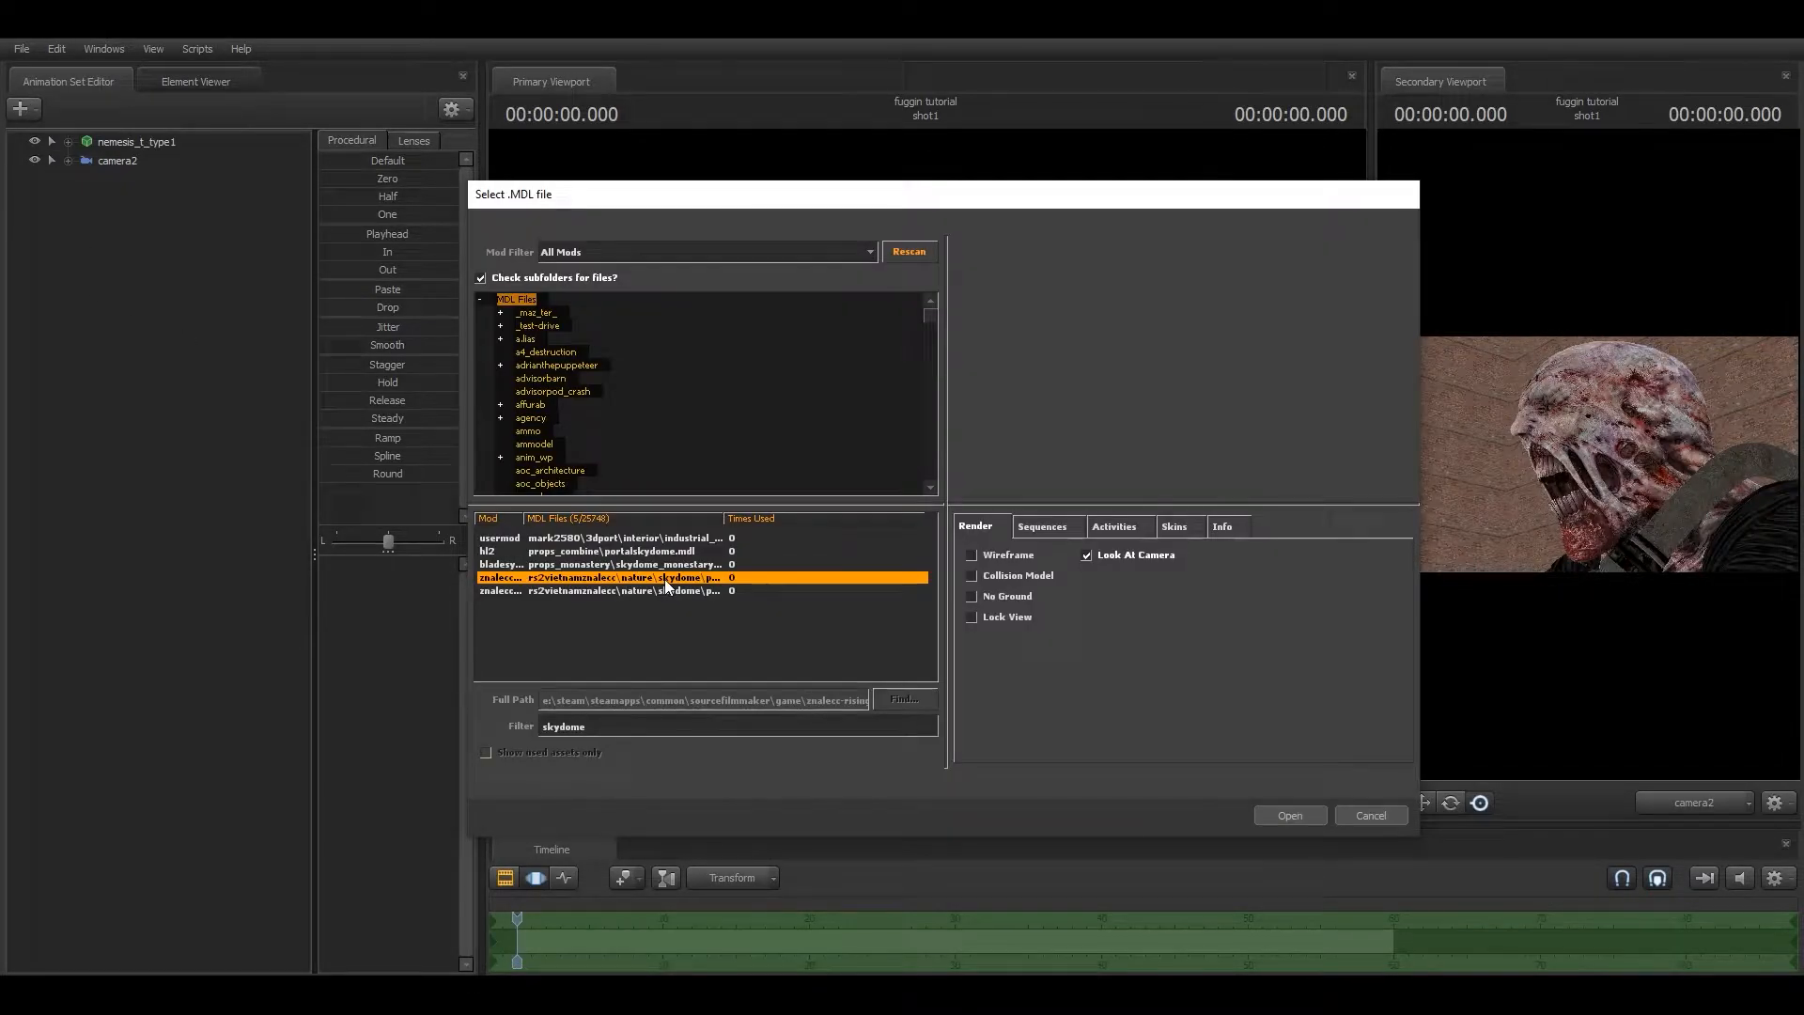
pyautogui.click(1287, 815)
# Add a scale control to props_skydome1 to enlarge the dome around the scene, and rotate the dome about its vertical axis.
pyautogui.click(141, 178)
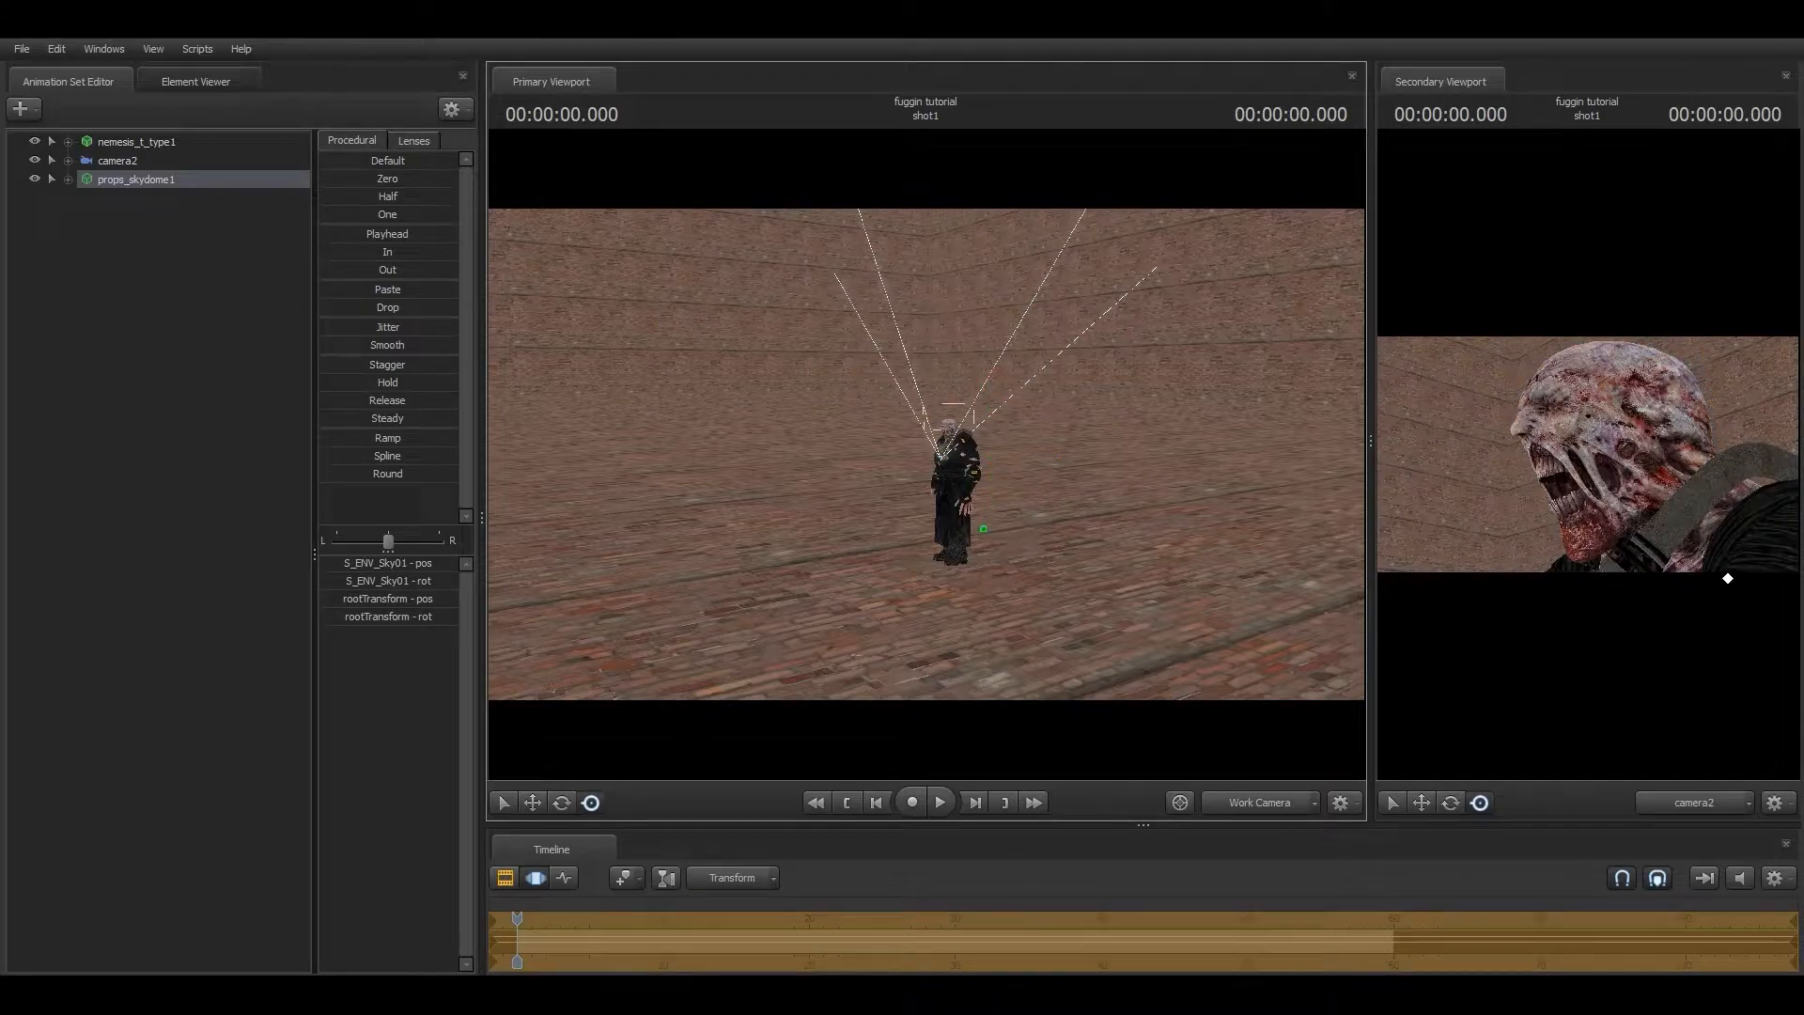
pyautogui.rightClick(153, 181)
pyautogui.moveTo(279, 344)
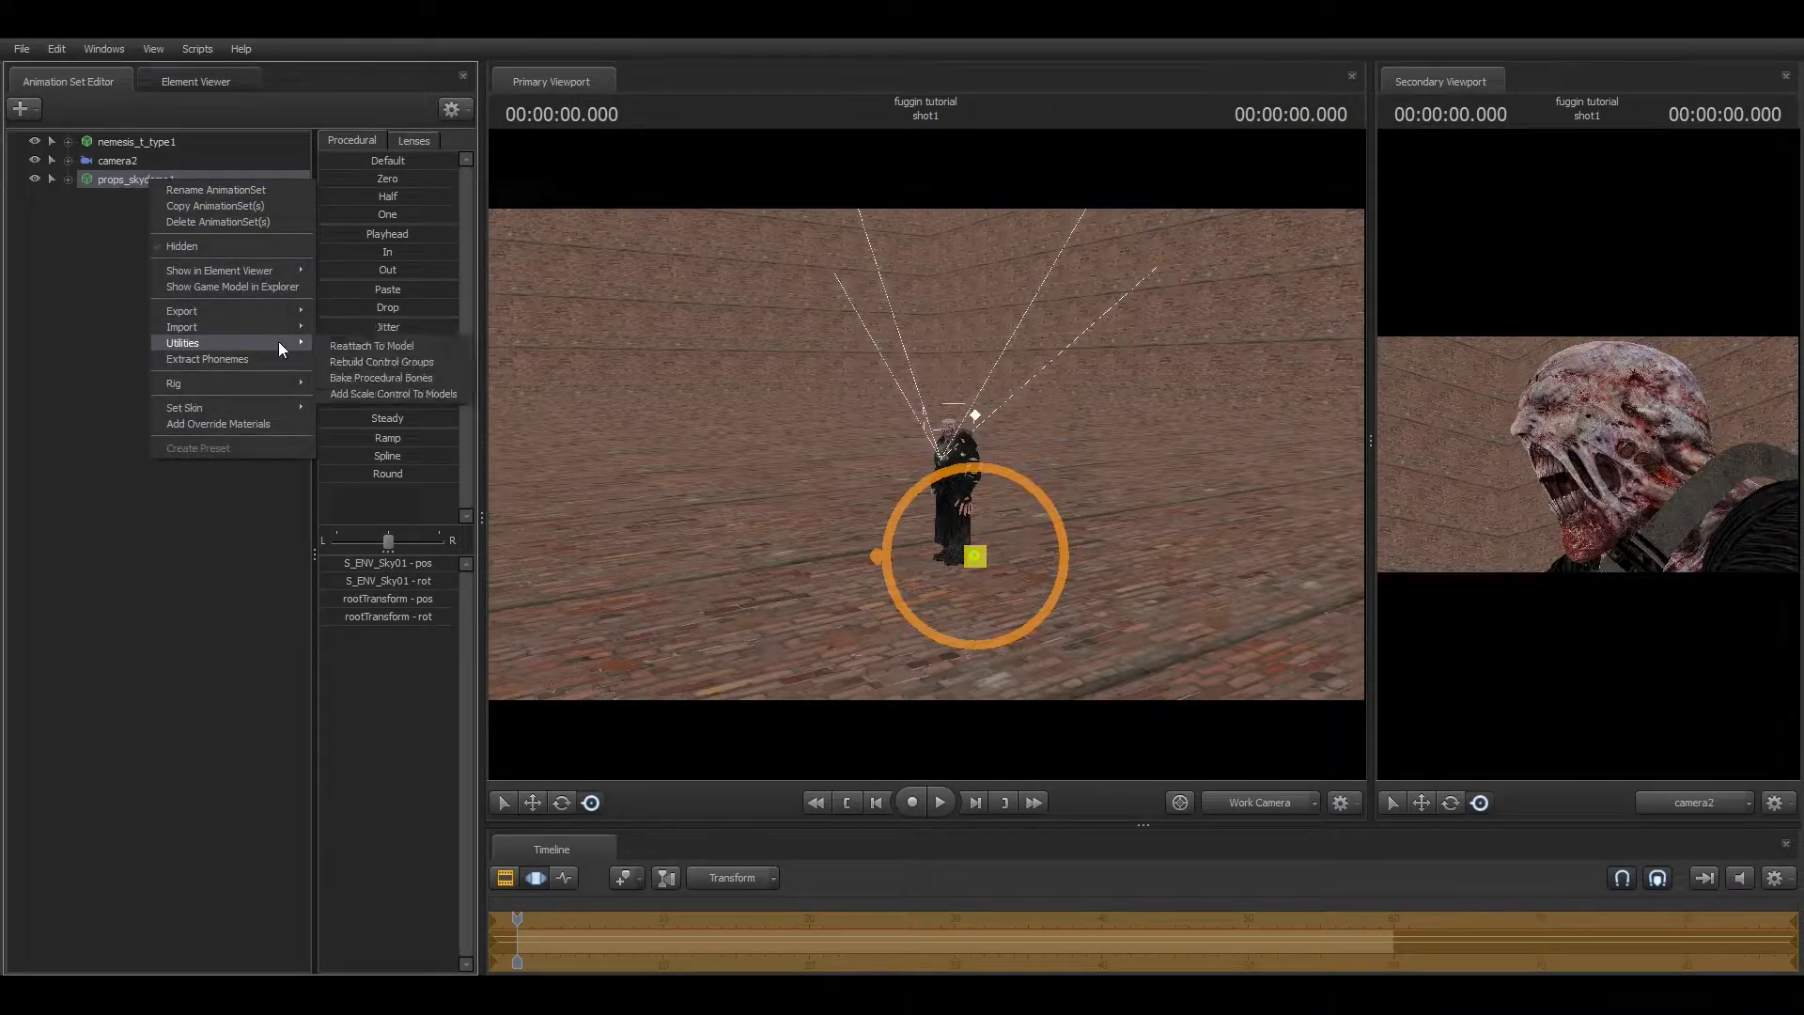
pyautogui.click(365, 393)
pyautogui.moveTo(358, 566); pyautogui.dragTo(344, 565)
pyautogui.press('e')
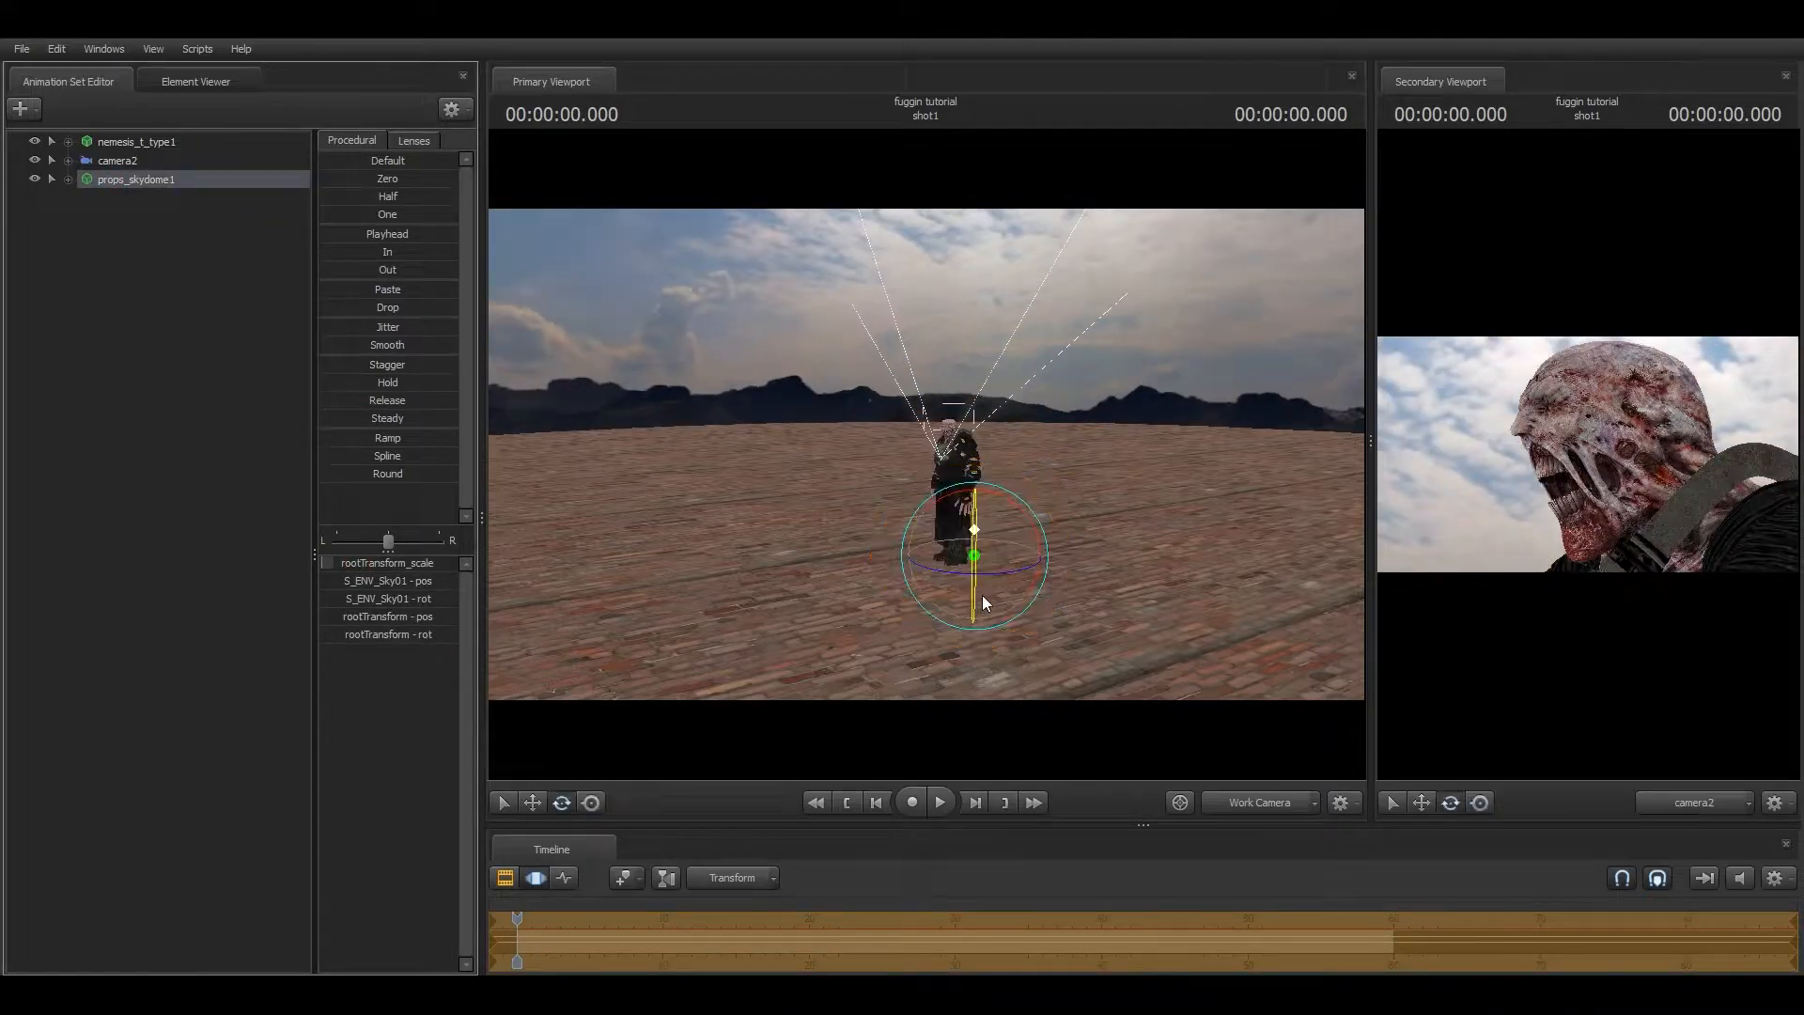
pyautogui.moveTo(941, 571); pyautogui.dragTo(1060, 538)
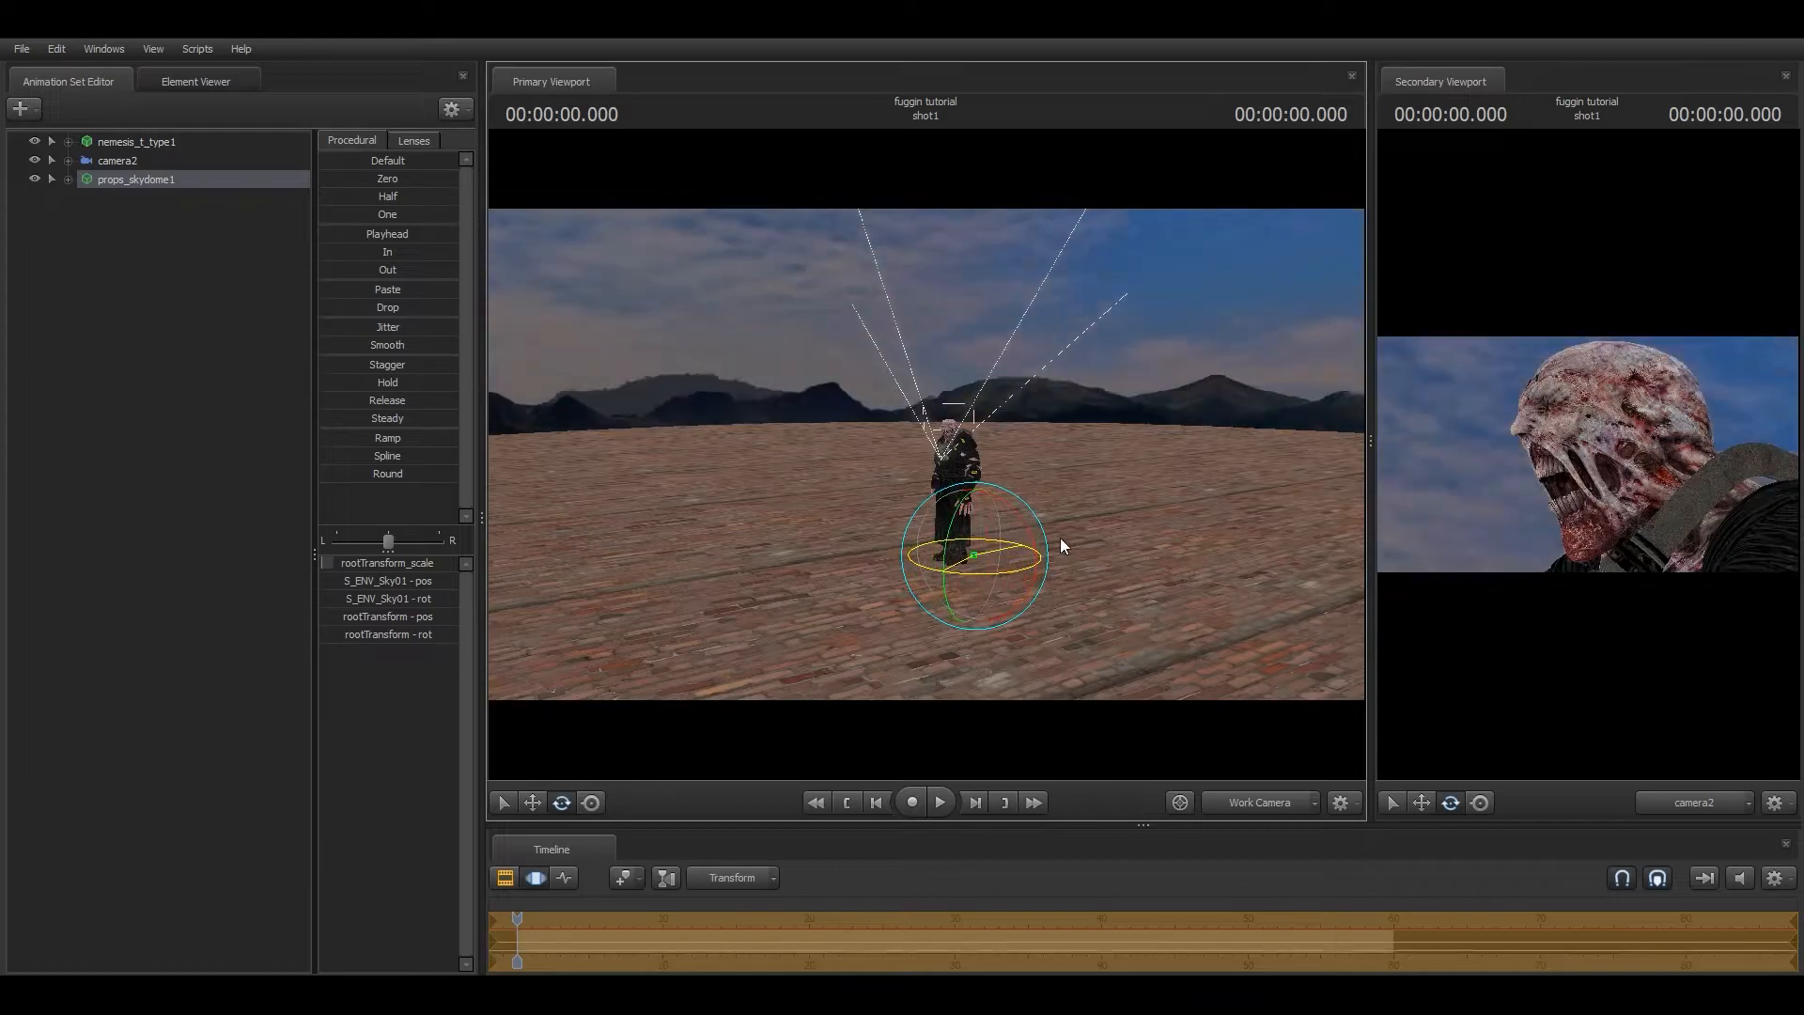
# Try a dark, stormy night skin on props_skydome1.
pyautogui.rightClick(174, 179)
pyautogui.moveTo(308, 409)
pyautogui.click(363, 602)
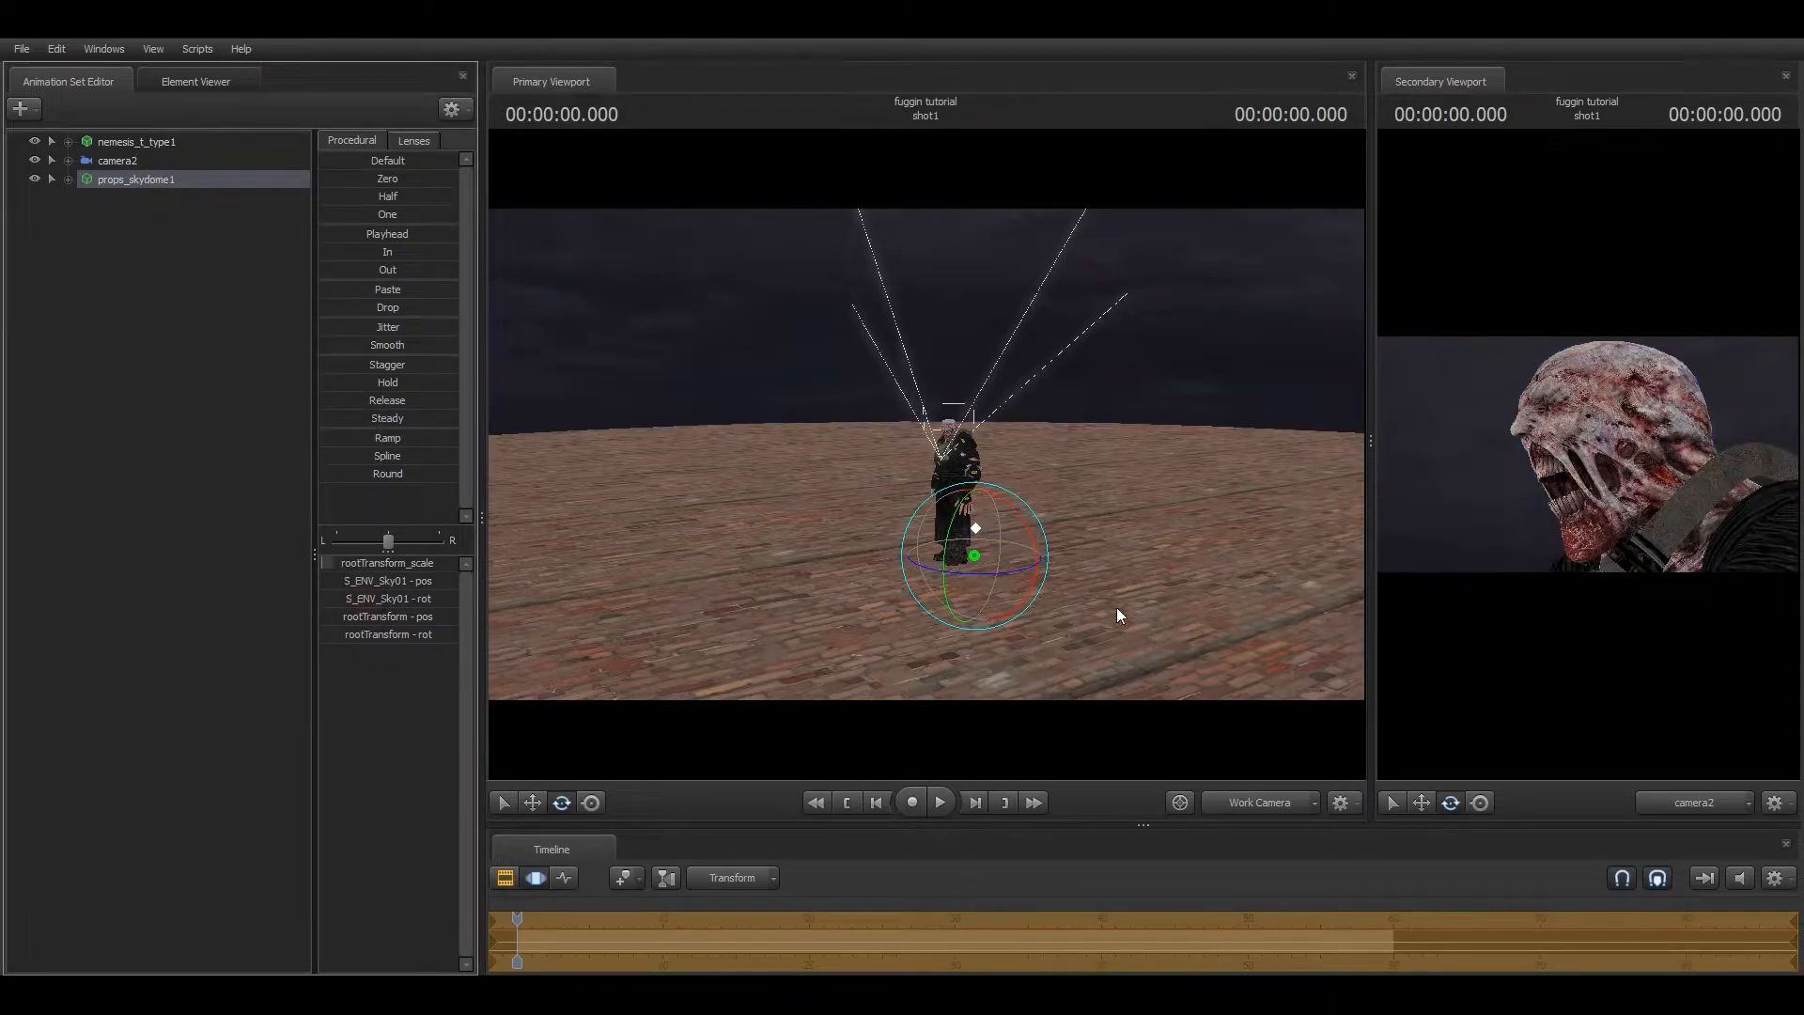
# Set the skin of props_skydome1 to the fiery orange sunset sky and rotate the dome.
pyautogui.rightClick(141, 180)
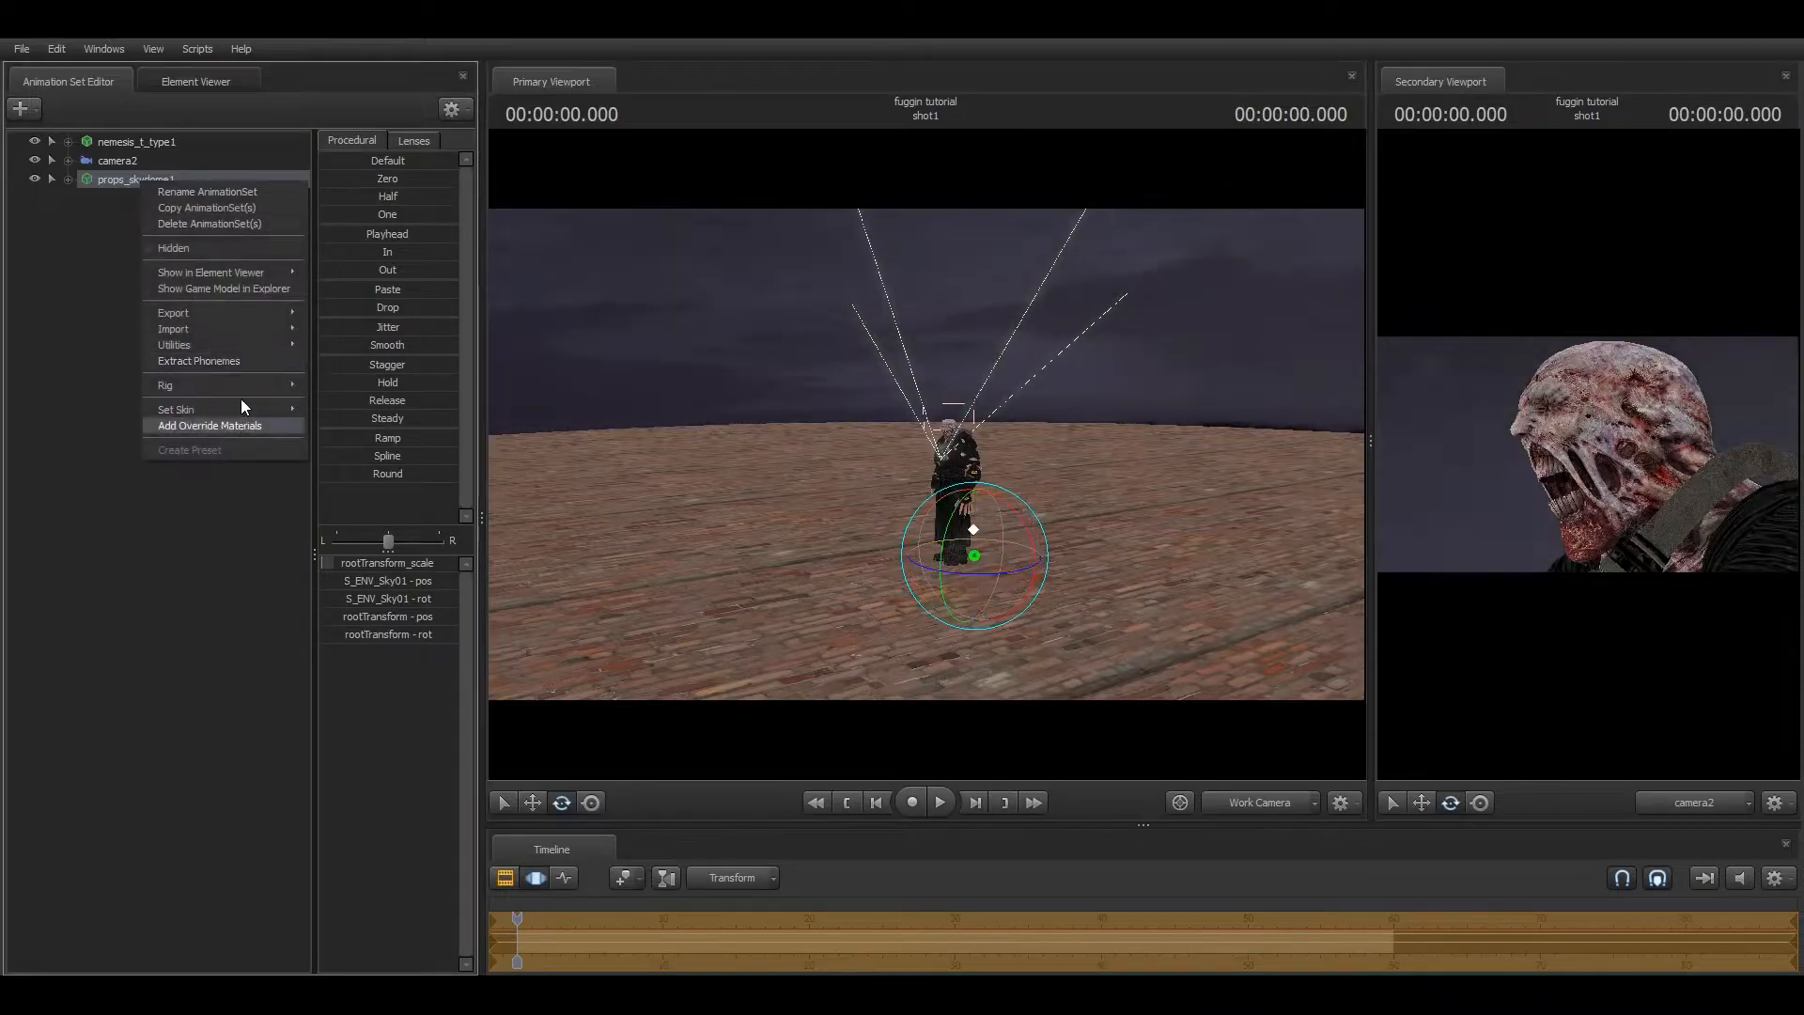
pyautogui.moveTo(252, 406)
pyautogui.click(324, 620)
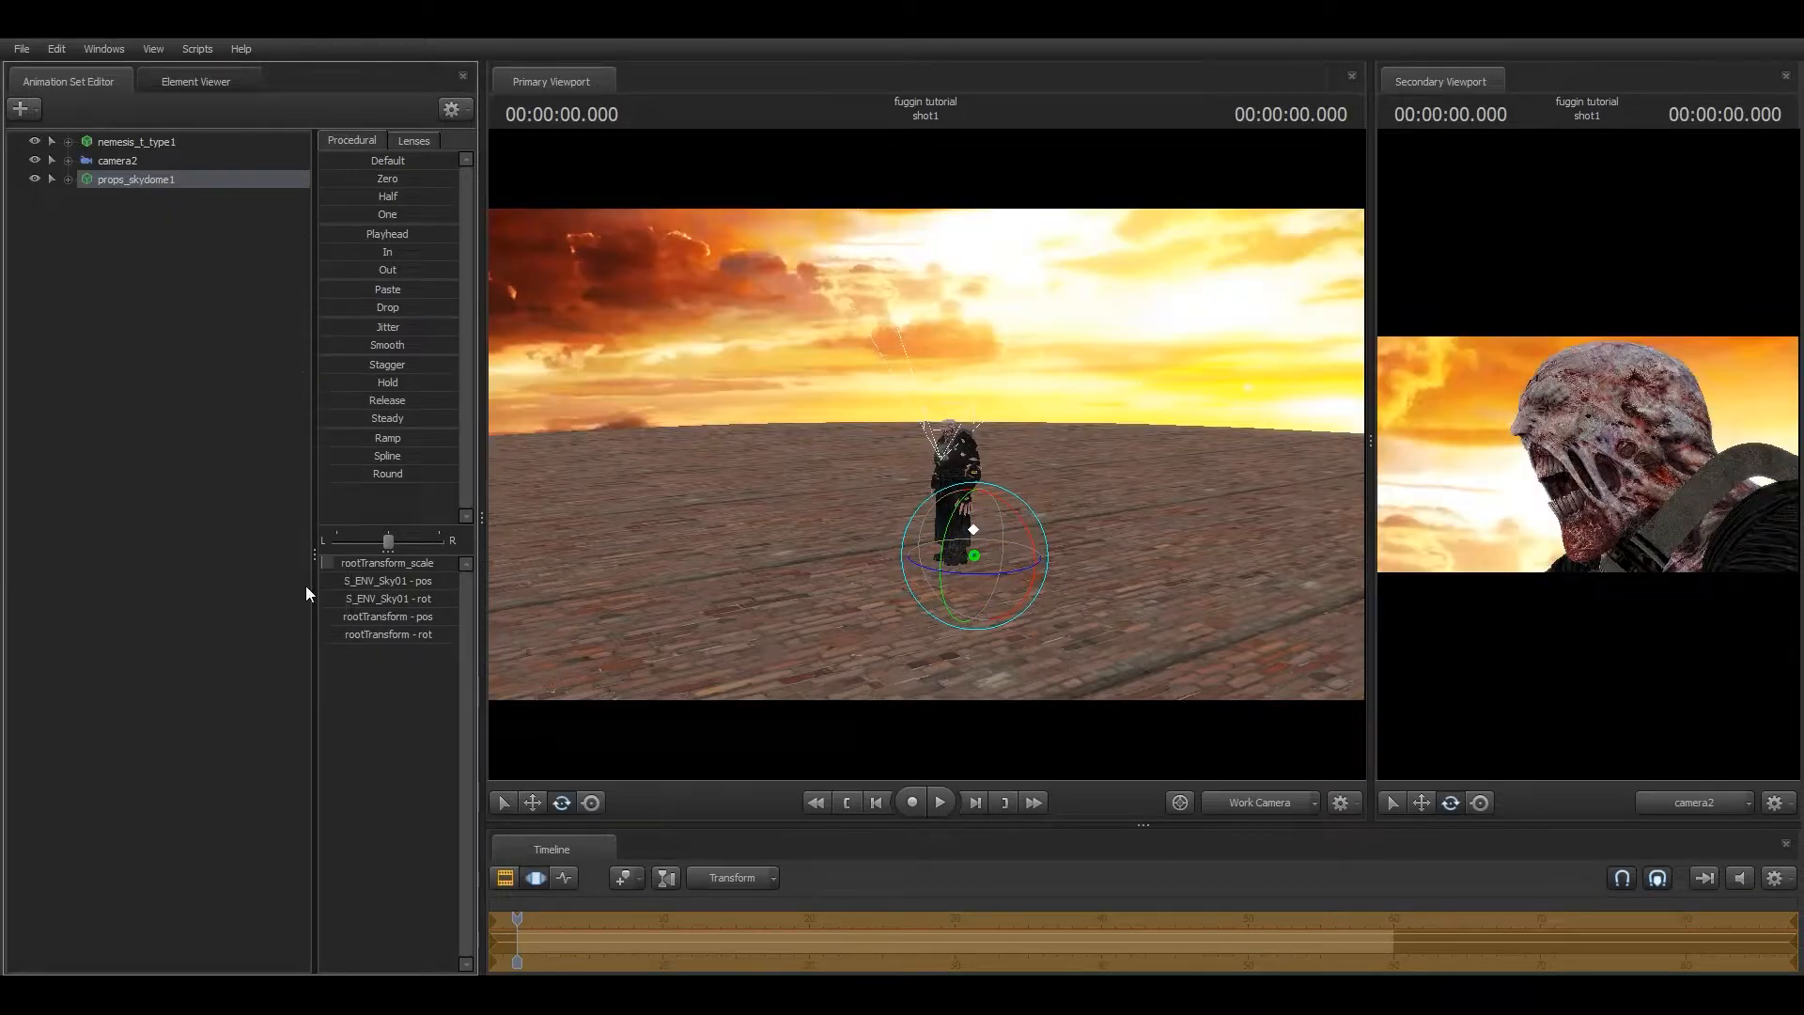
pyautogui.moveTo(961, 572); pyautogui.dragTo(977, 508)
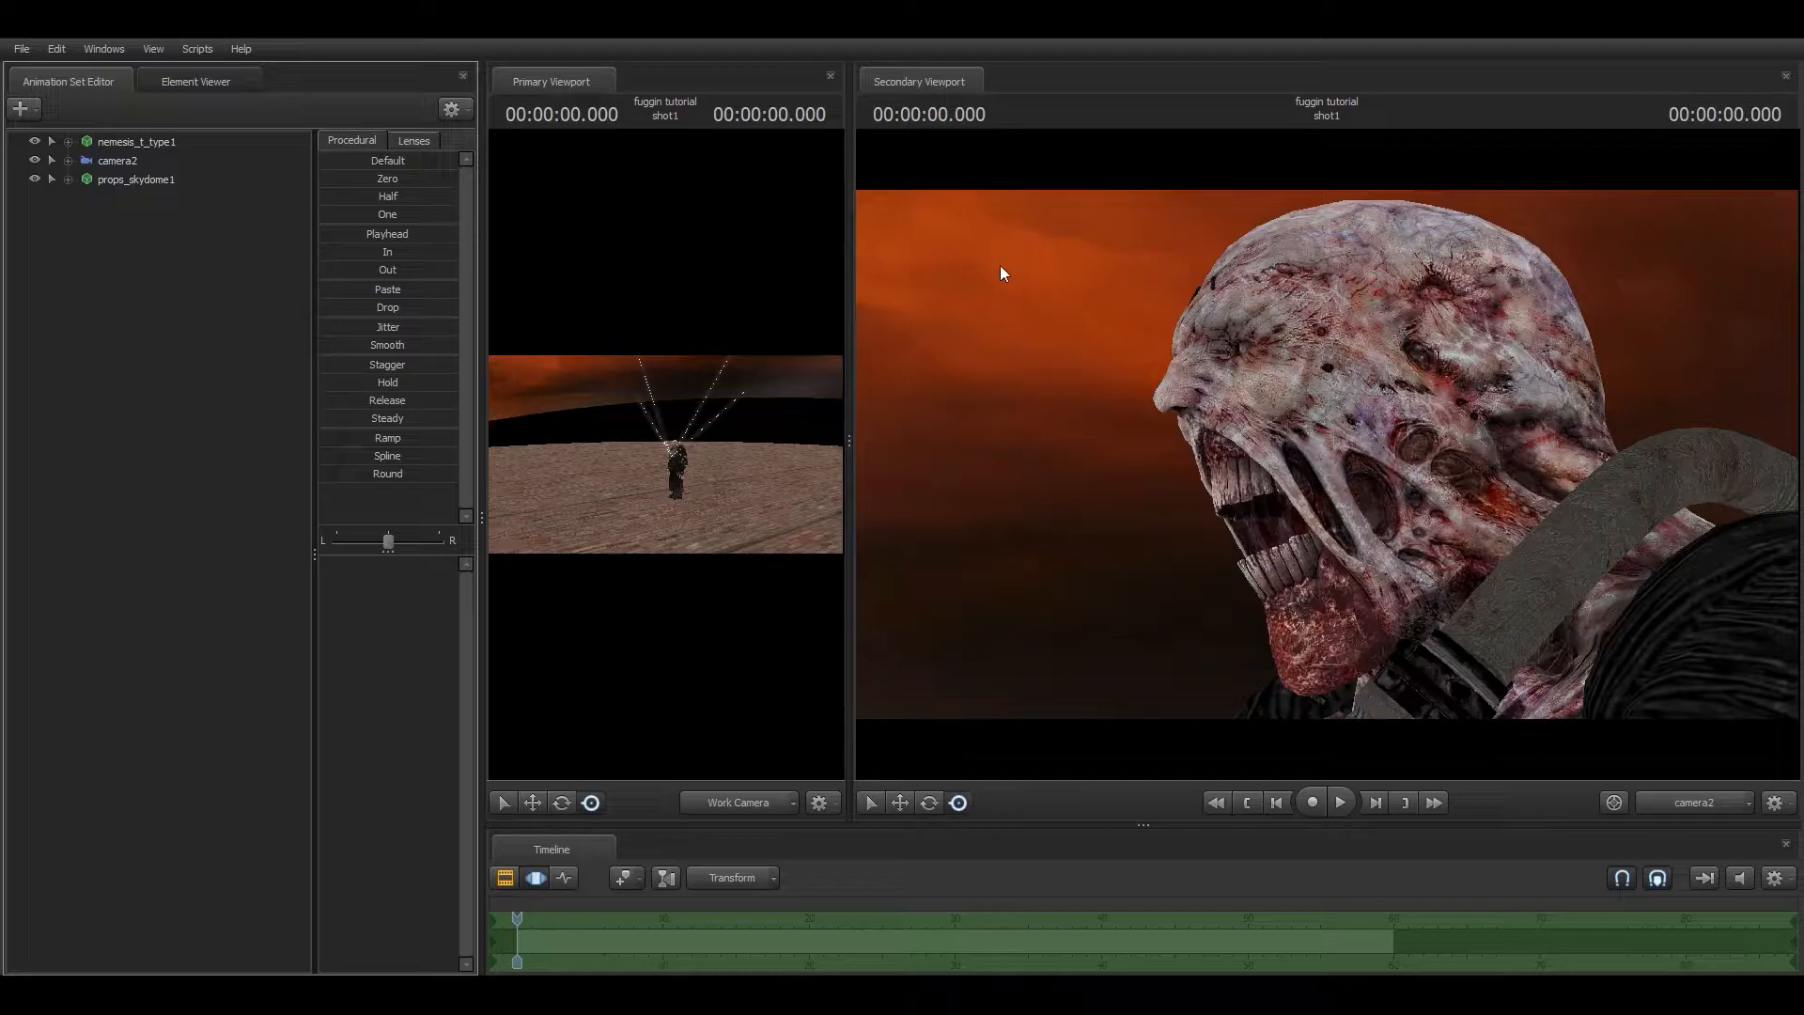
# Enable ambient occlusion in the progressive refinement settings, in AO Only mode.
pyautogui.rightClick(1017, 331)
pyautogui.click(1038, 342)
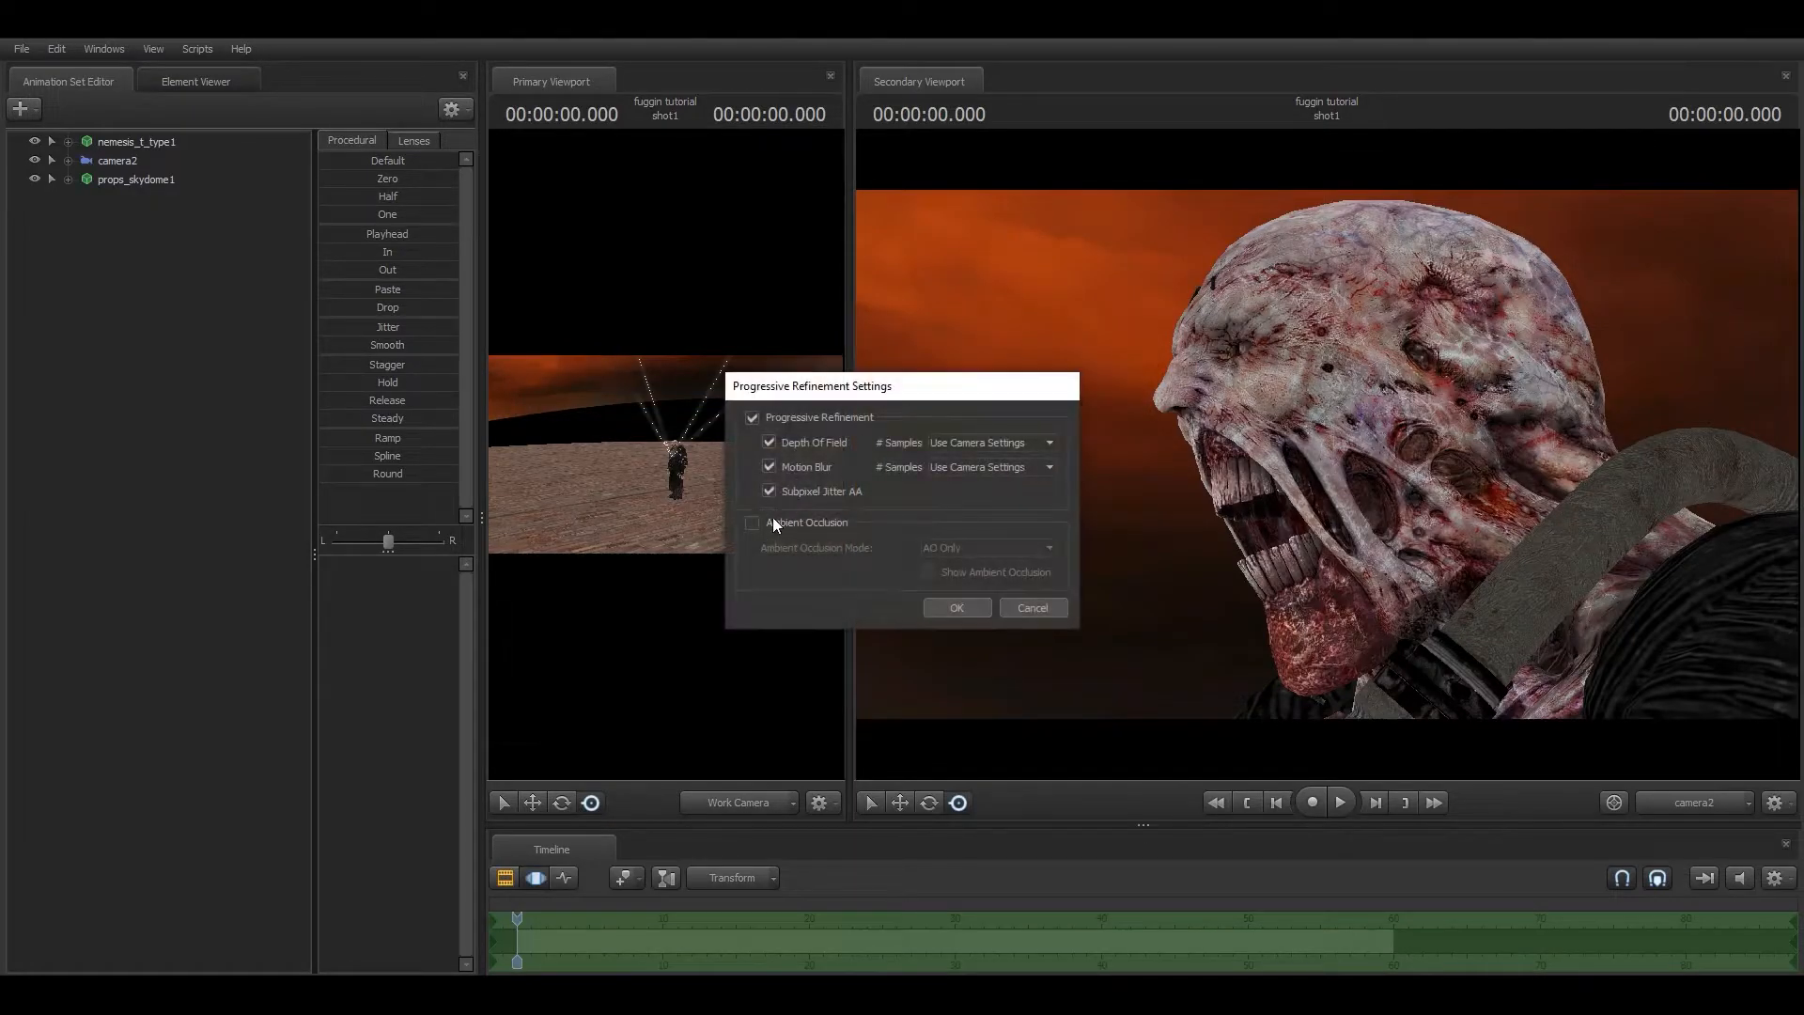
pyautogui.click(753, 524)
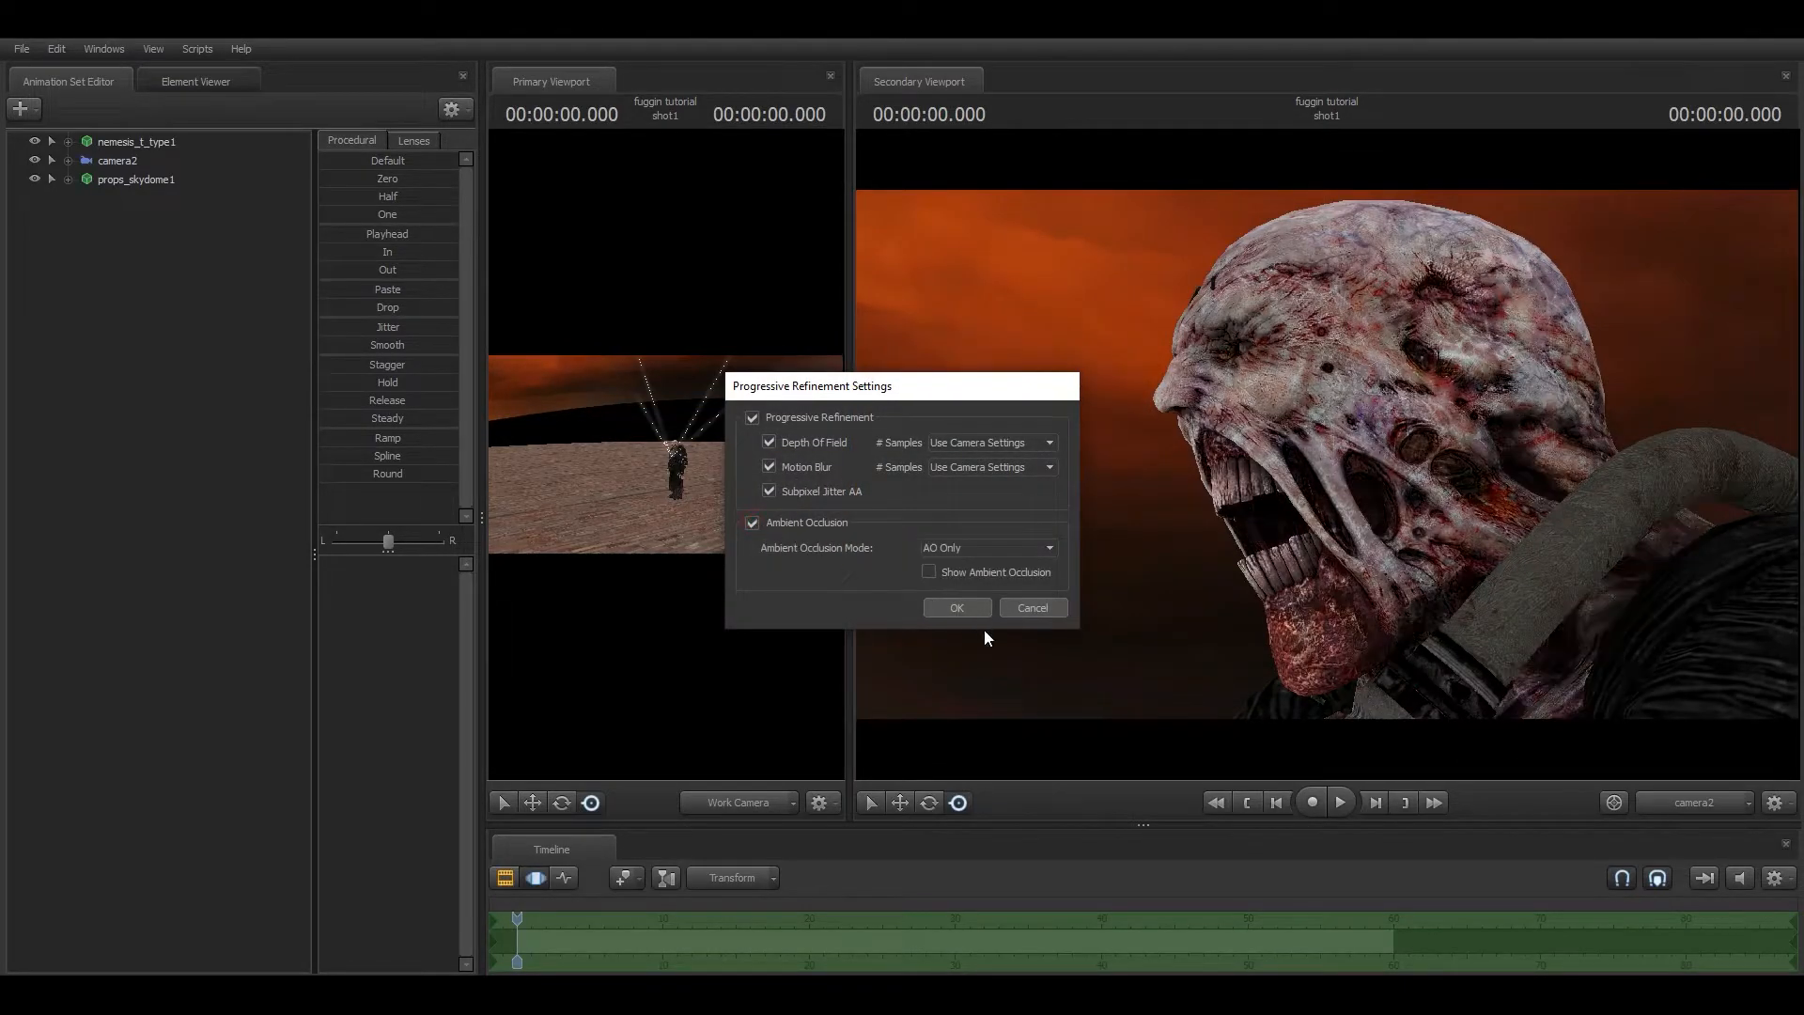
pyautogui.click(961, 609)
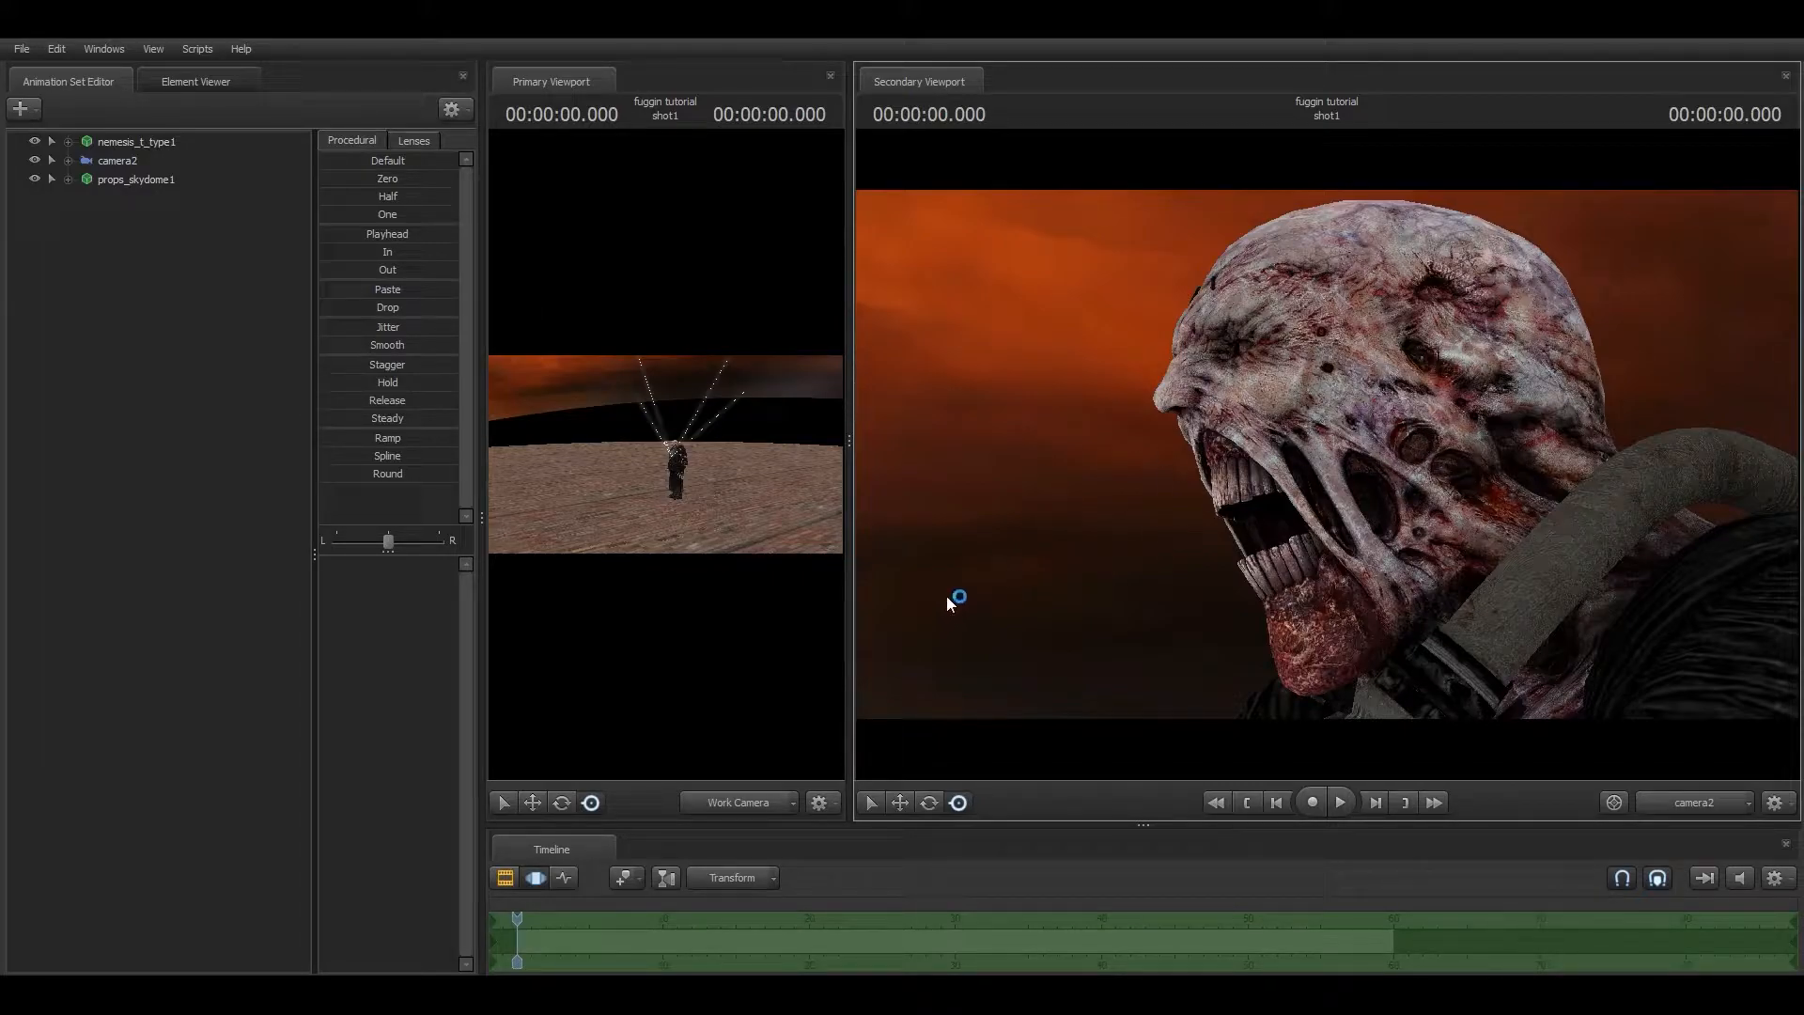
# Switch the camera2 view from flat preview to scene lighting and create an animation set for a new light.
pyautogui.rightClick(1006, 474)
pyautogui.click(1032, 517)
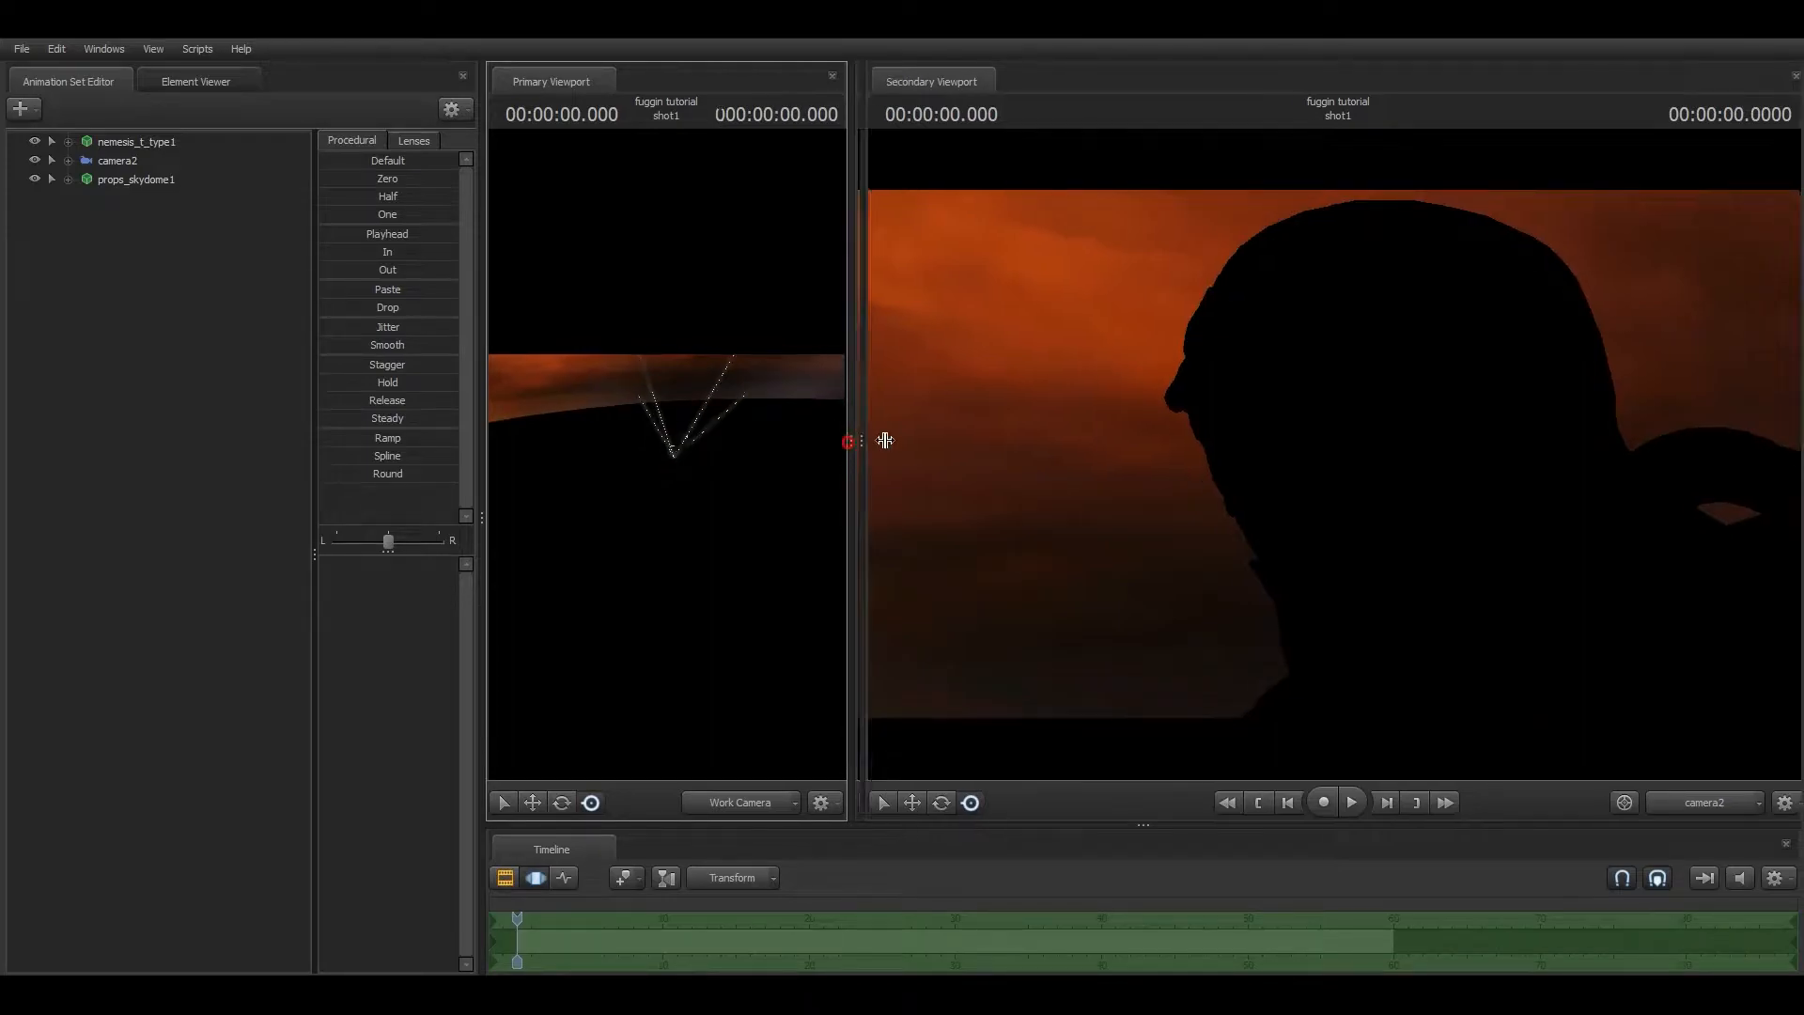
pyautogui.moveTo(849, 442); pyautogui.dragTo(1135, 443)
pyautogui.click(21, 108)
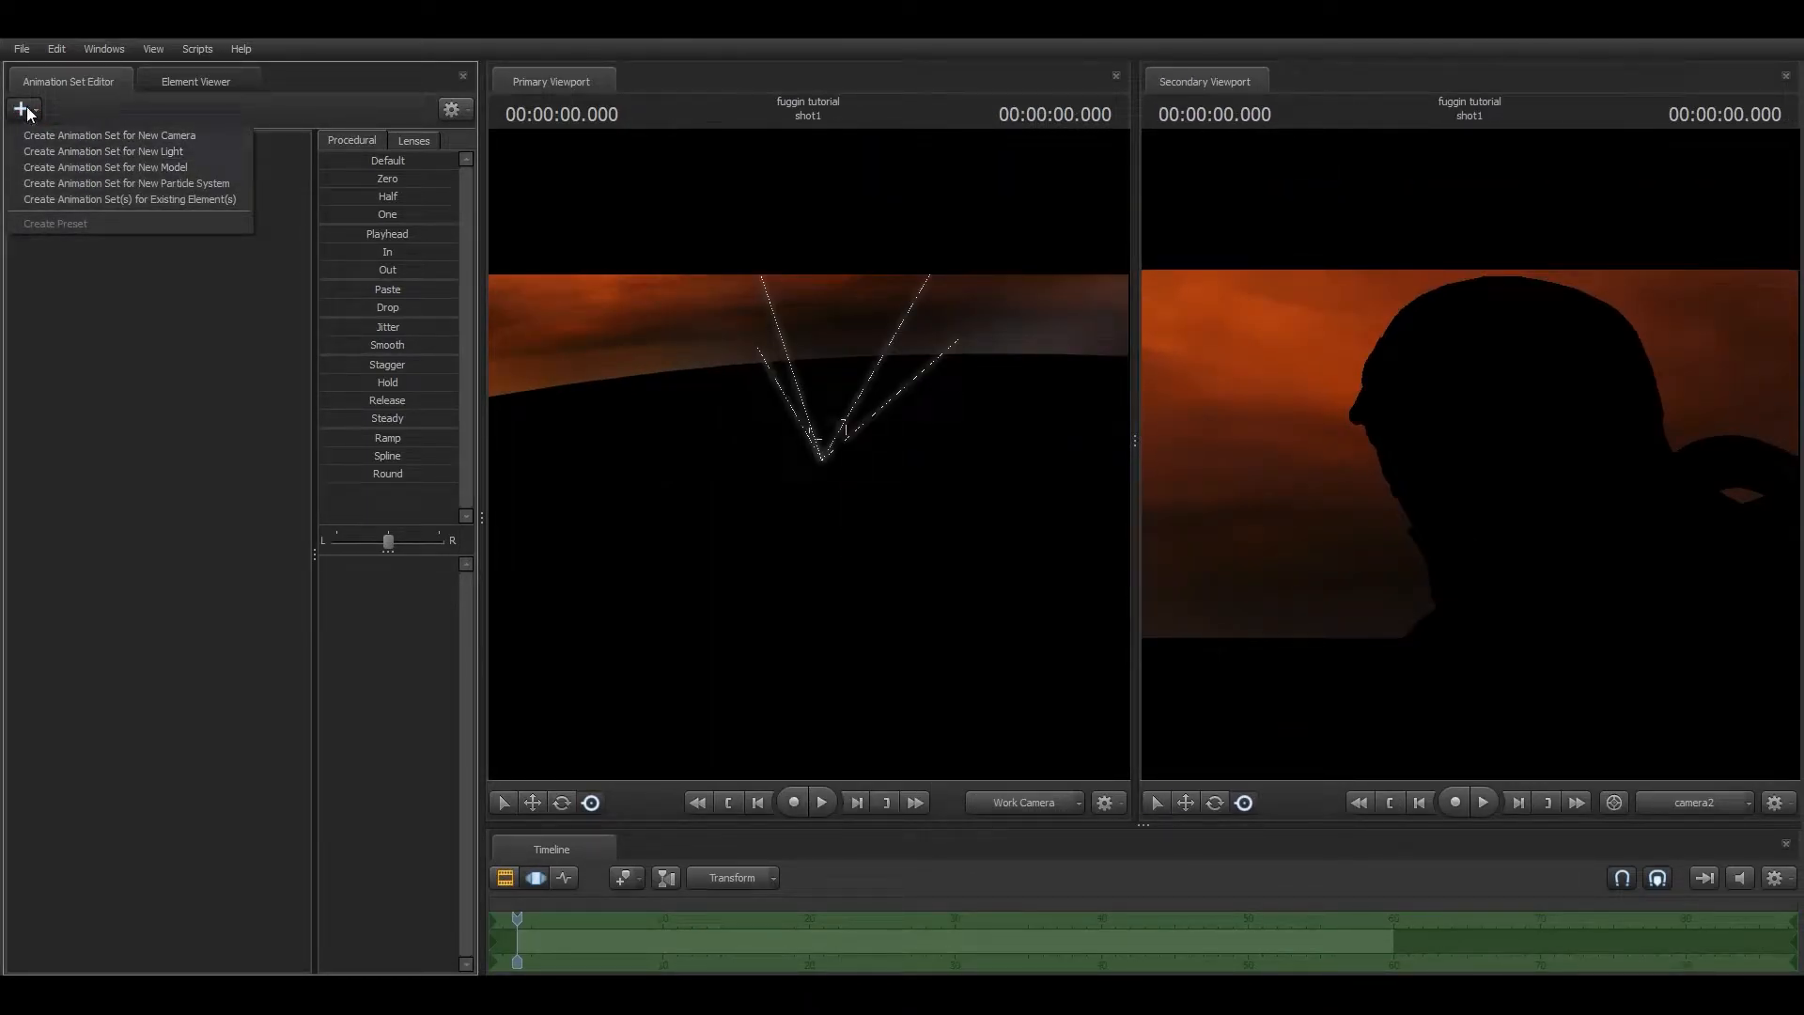
pyautogui.click(75, 148)
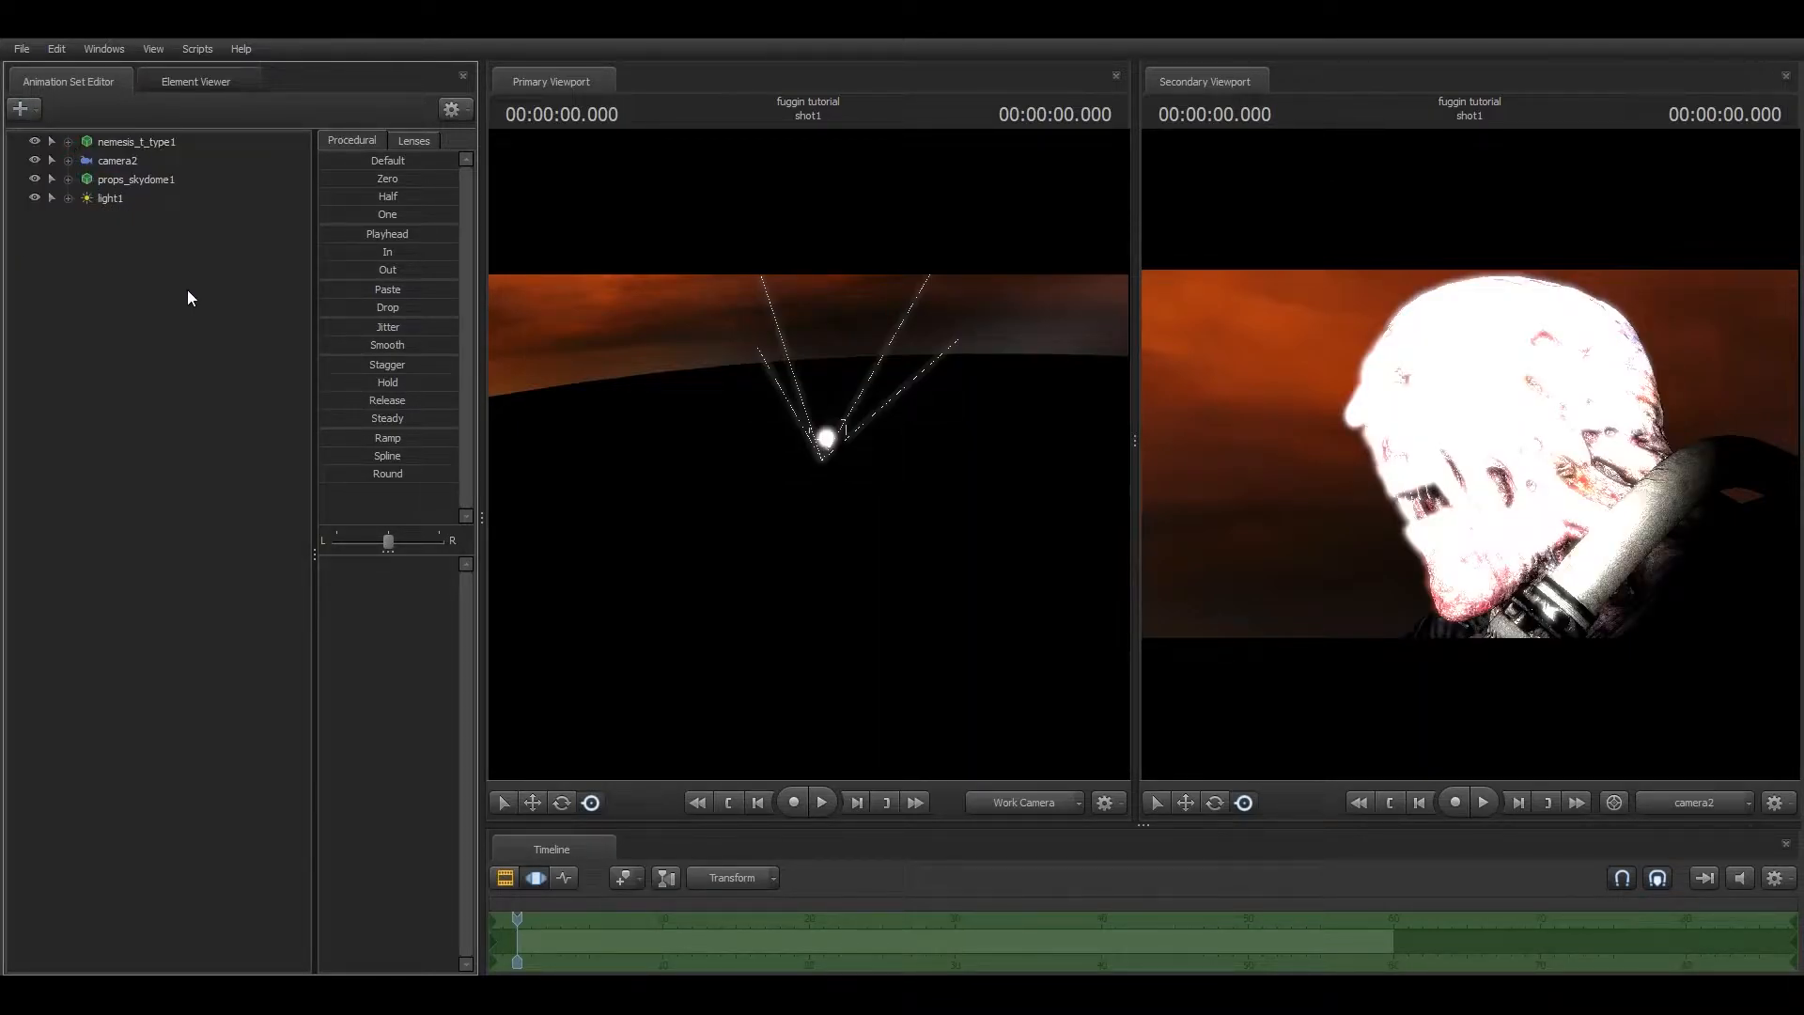
# Look through light1 in the primary viewport and move it away from the Nemesis model to backlight it.
pyautogui.click(107, 199)
pyautogui.moveTo(107, 199); pyautogui.dragTo(788, 474)
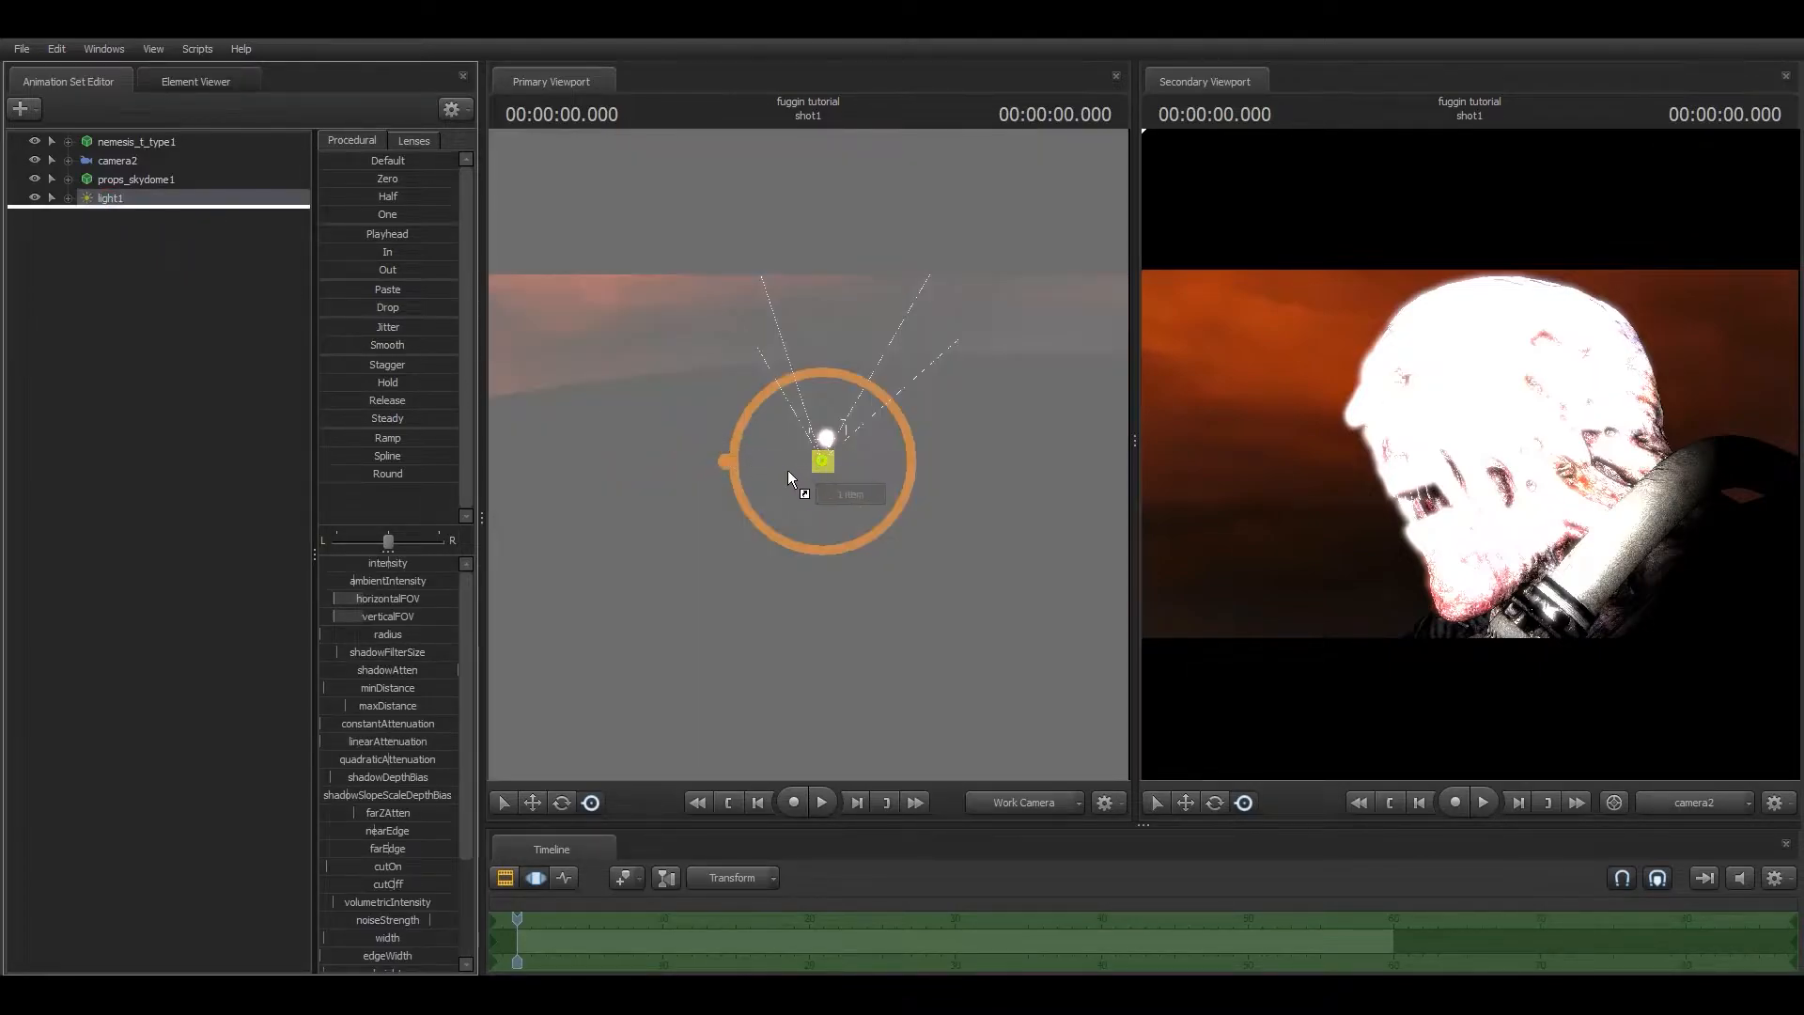
pyautogui.moveTo(789, 472)
pyautogui.mouseDown()
pyautogui.moveTo(770, 462)
pyautogui.moveTo(818, 451)
pyautogui.moveTo(780, 449)
pyautogui.moveTo(818, 460)
pyautogui.moveTo(804, 456)
pyautogui.mouseUp()
# Widen light1's beam by raising horizontalFOV and verticalFOV to their maximum.
pyautogui.moveTo(362, 598); pyautogui.dragTo(509, 617)
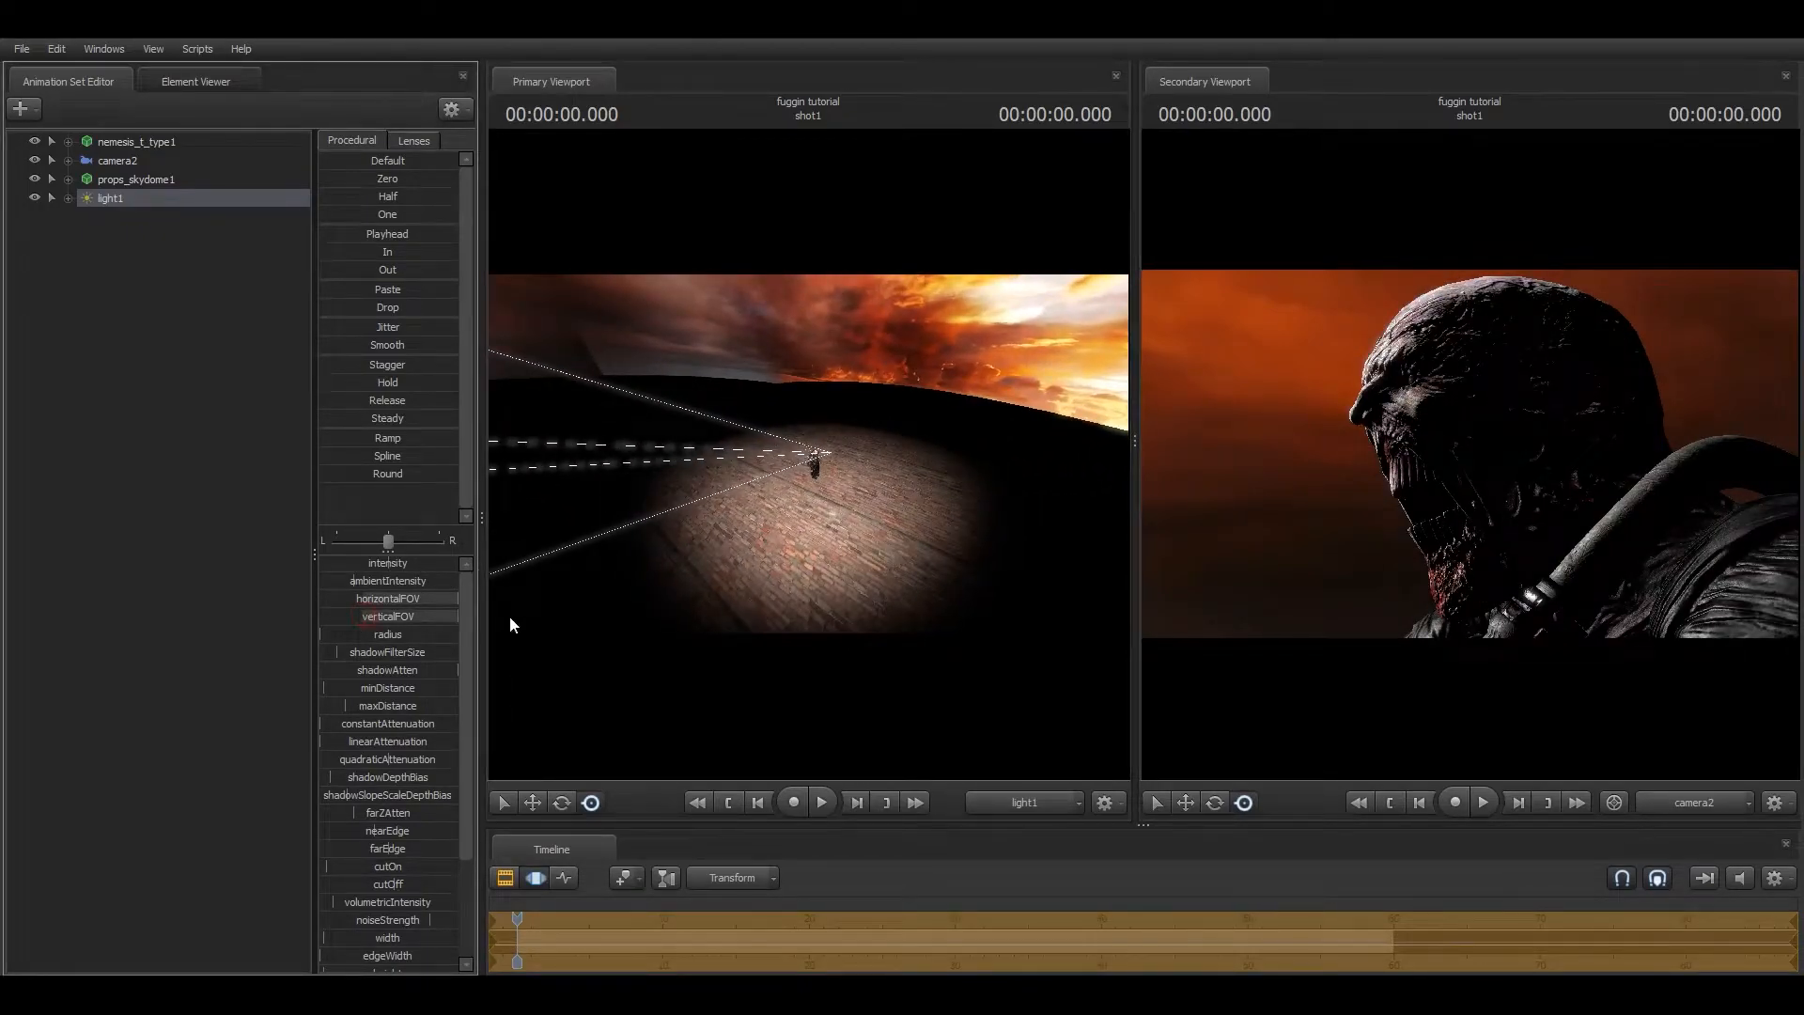
pyautogui.scroll(-3, 381, 761)
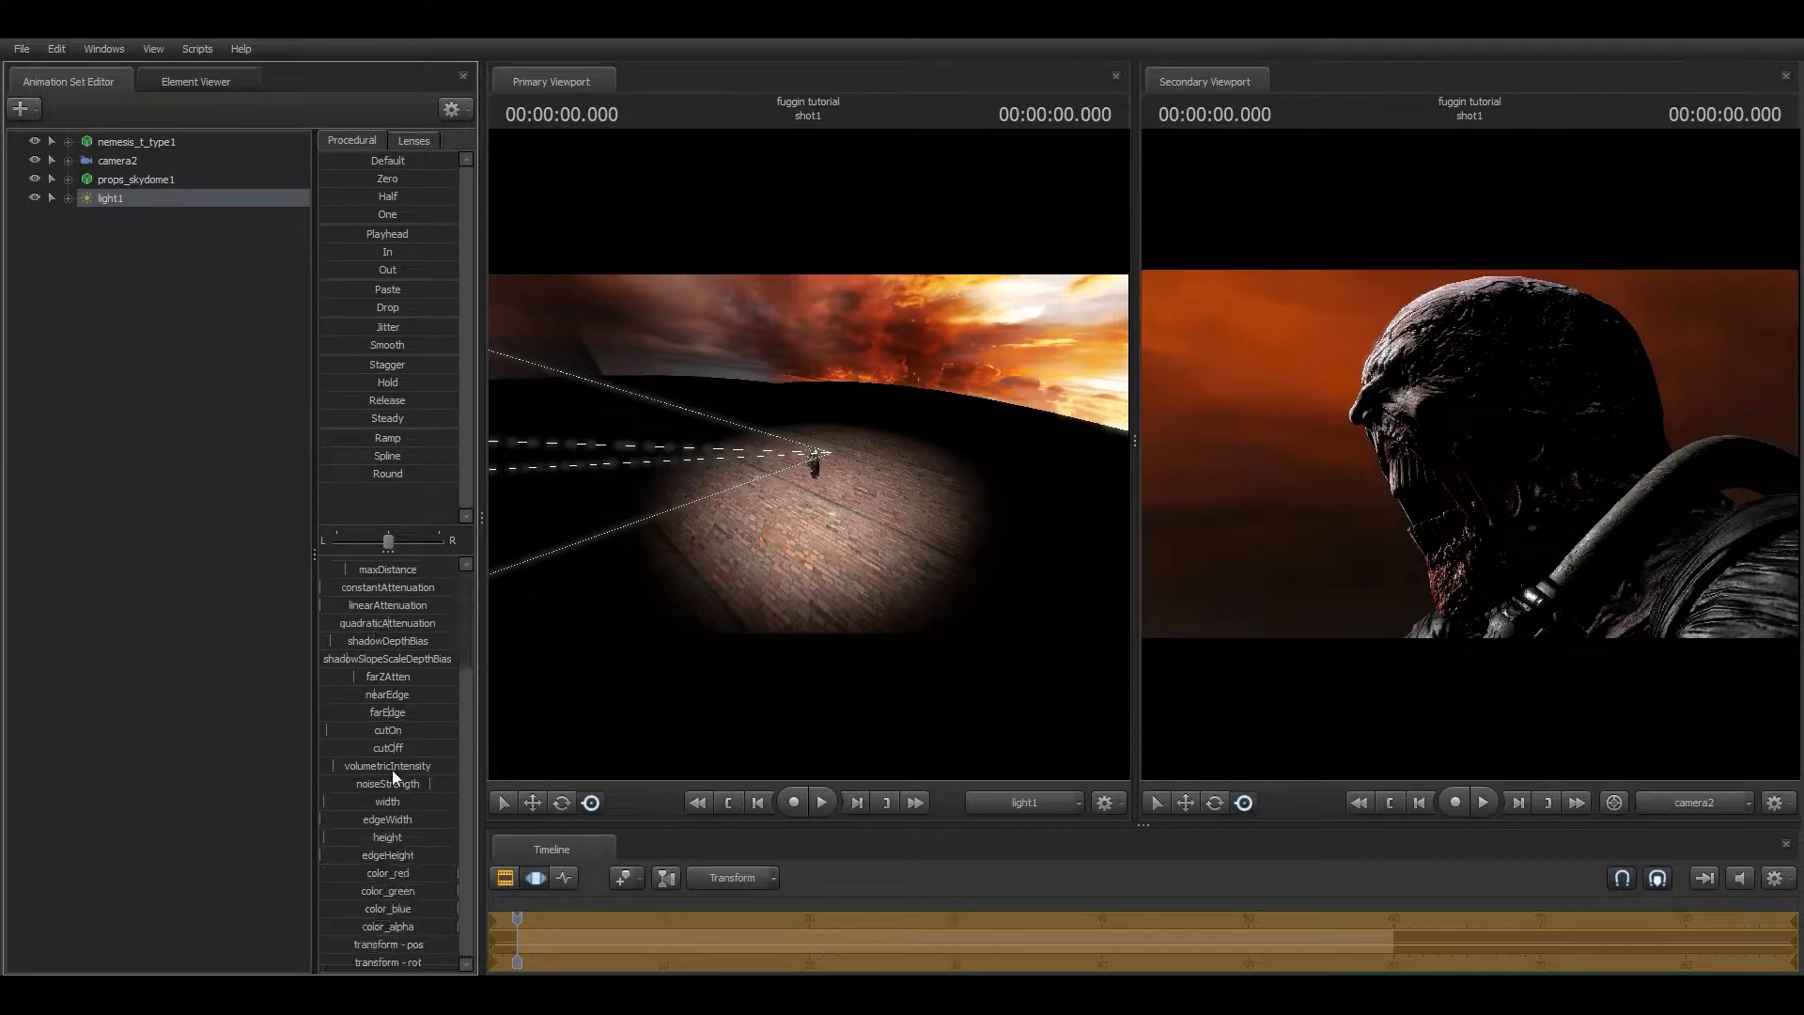
pyautogui.scroll(3, 395, 774)
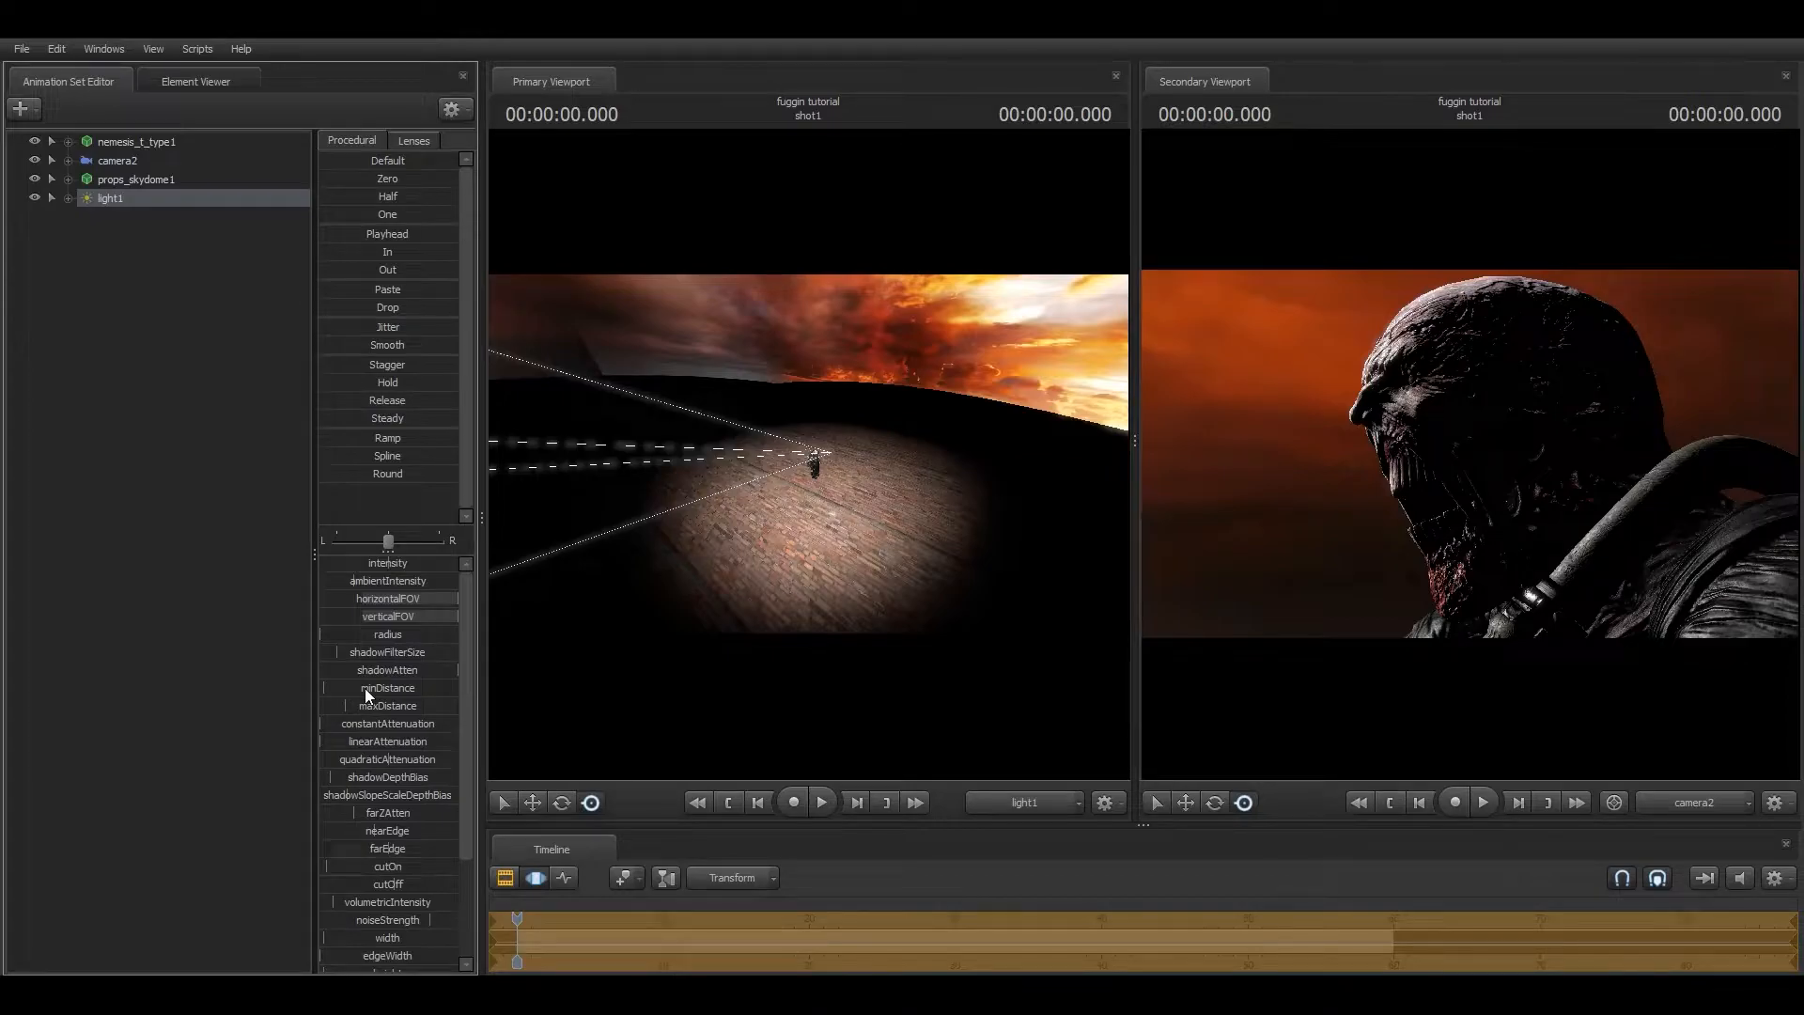
pyautogui.scroll(-3, 365, 690)
pyautogui.scroll(3, 387, 714)
pyautogui.moveTo(431, 602)
pyautogui.mouseDown()
pyautogui.moveTo(386, 634)
pyautogui.moveTo(465, 594)
pyautogui.moveTo(393, 616)
pyautogui.moveTo(413, 615)
pyautogui.mouseUp()
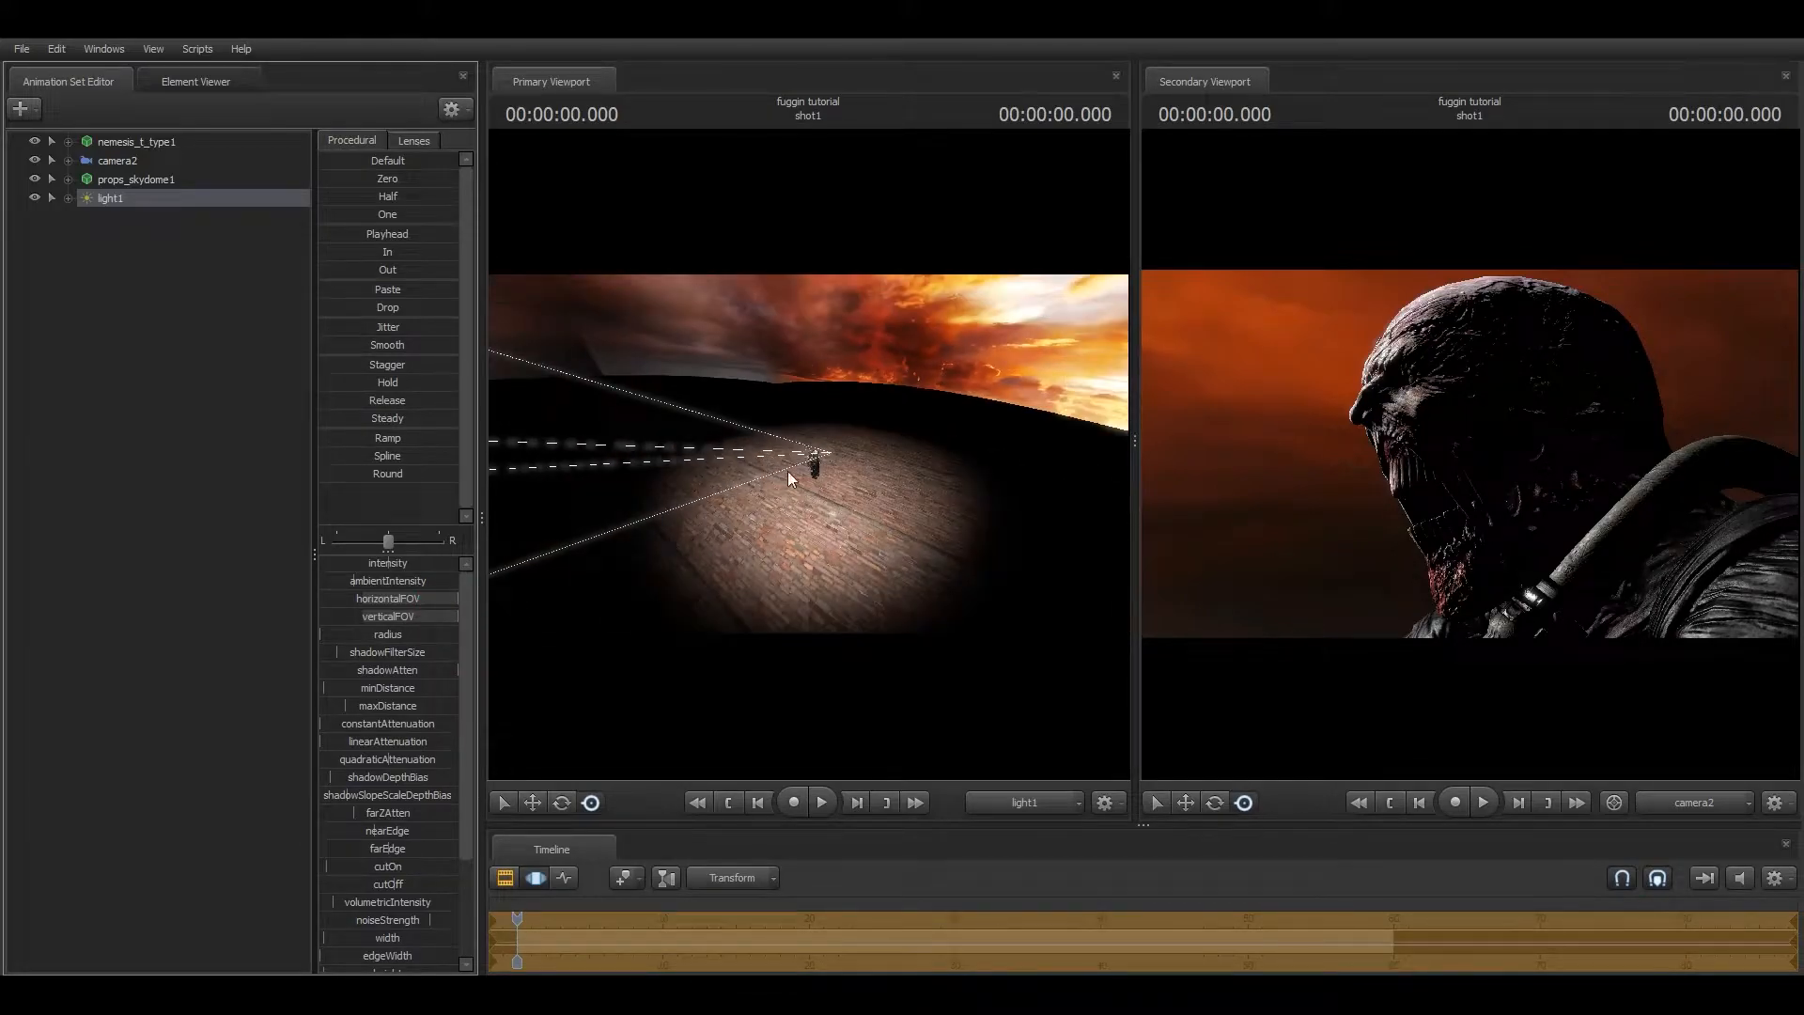
# Raise light1's farZAtten to its maximum and reposition the light farther from the model.
pyautogui.moveTo(787, 471); pyautogui.dragTo(791, 545)
pyautogui.scroll(-10, 808, 454)
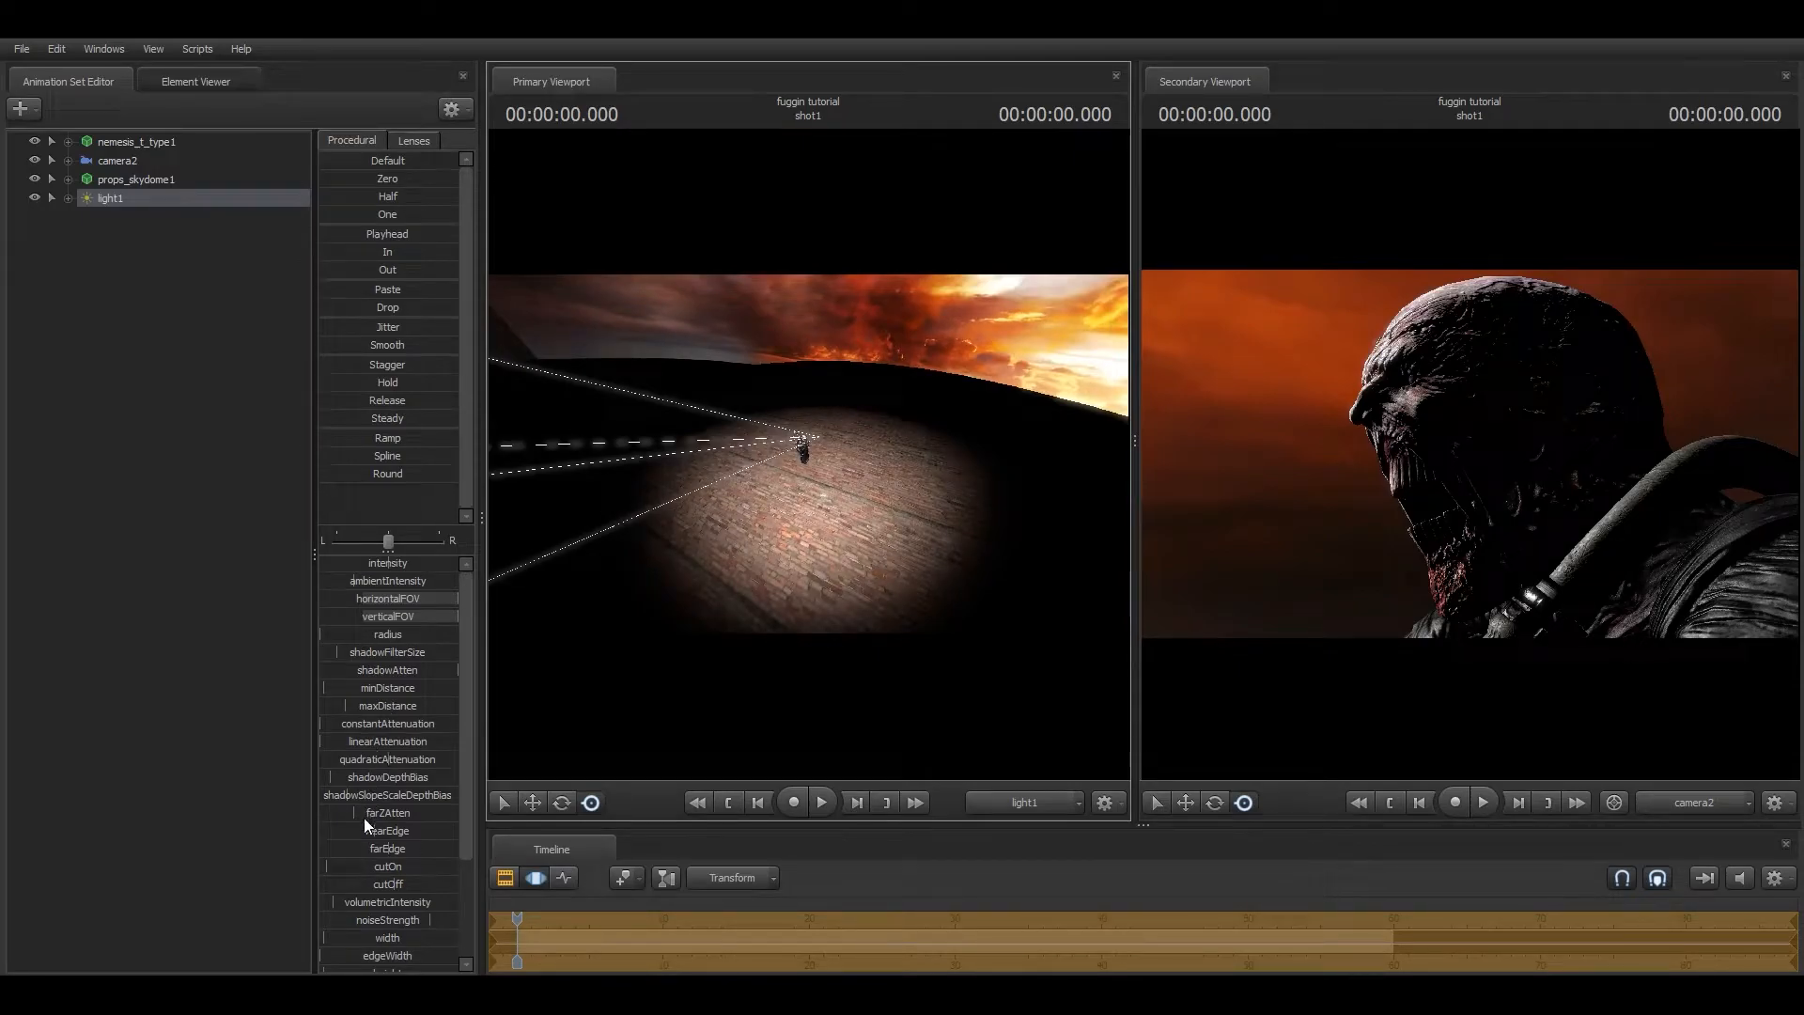
pyautogui.scroll(-1, 370, 790)
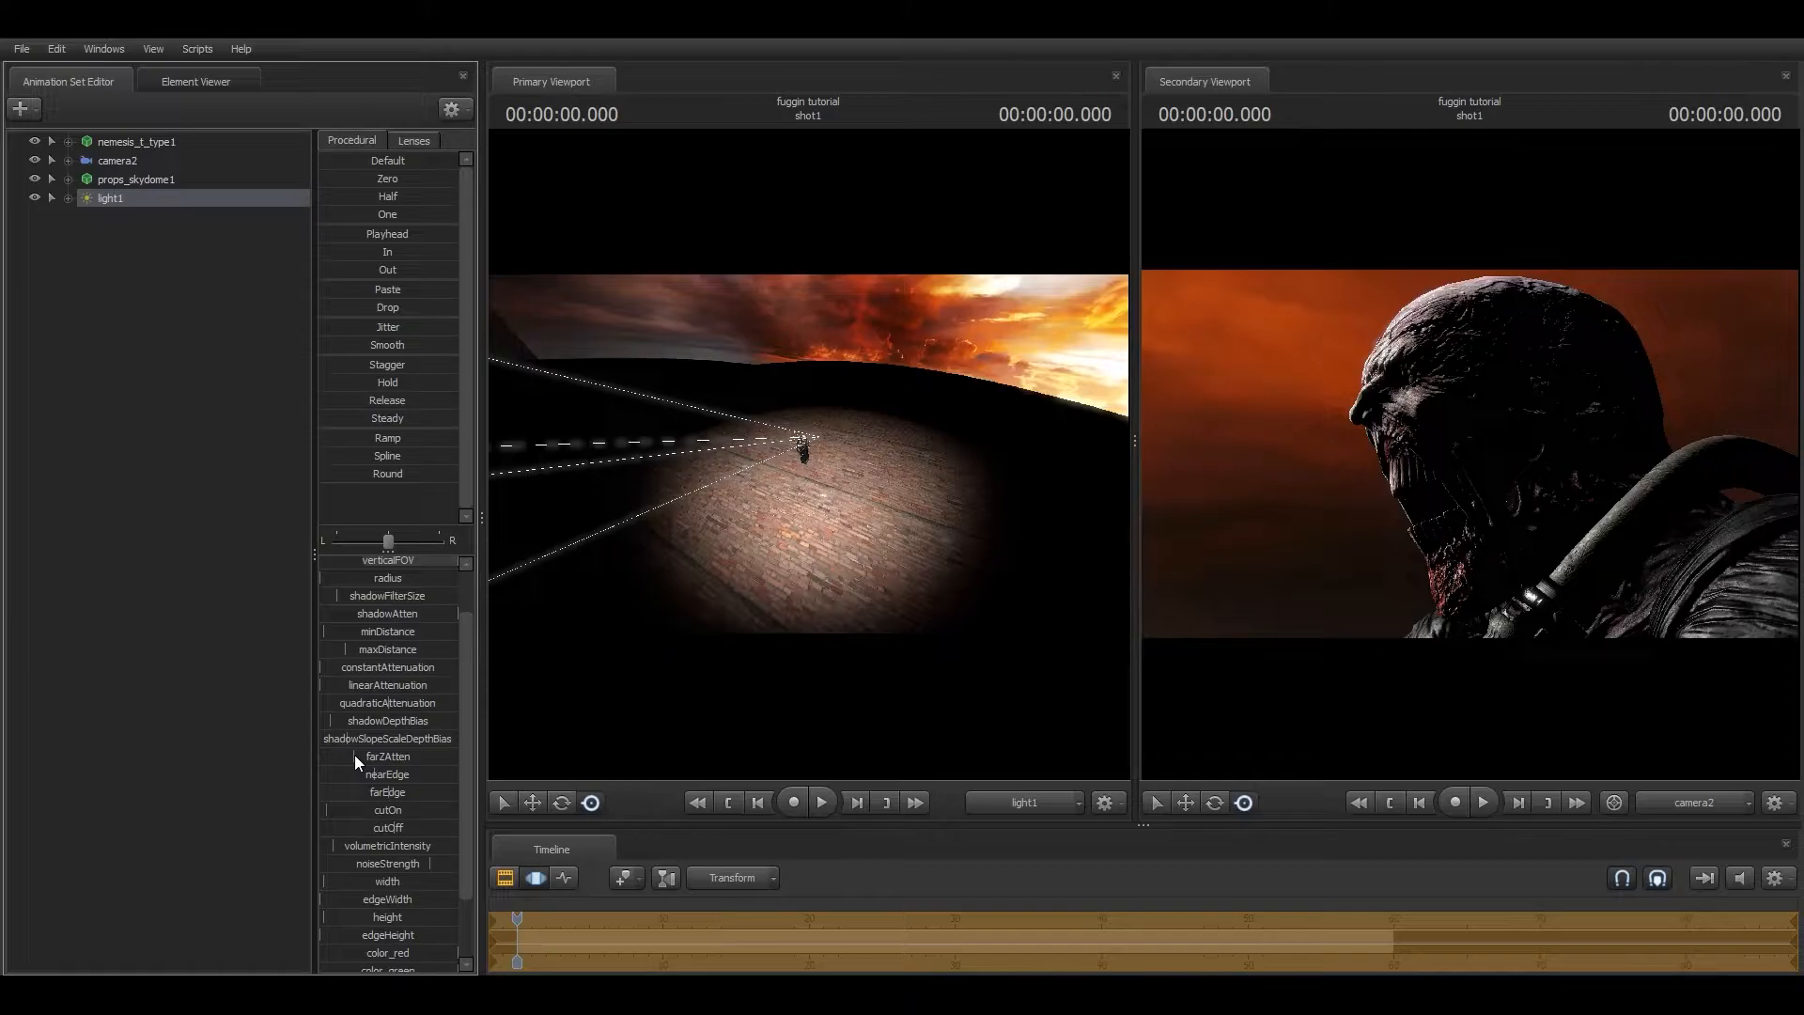
pyautogui.moveTo(358, 759); pyautogui.dragTo(458, 758)
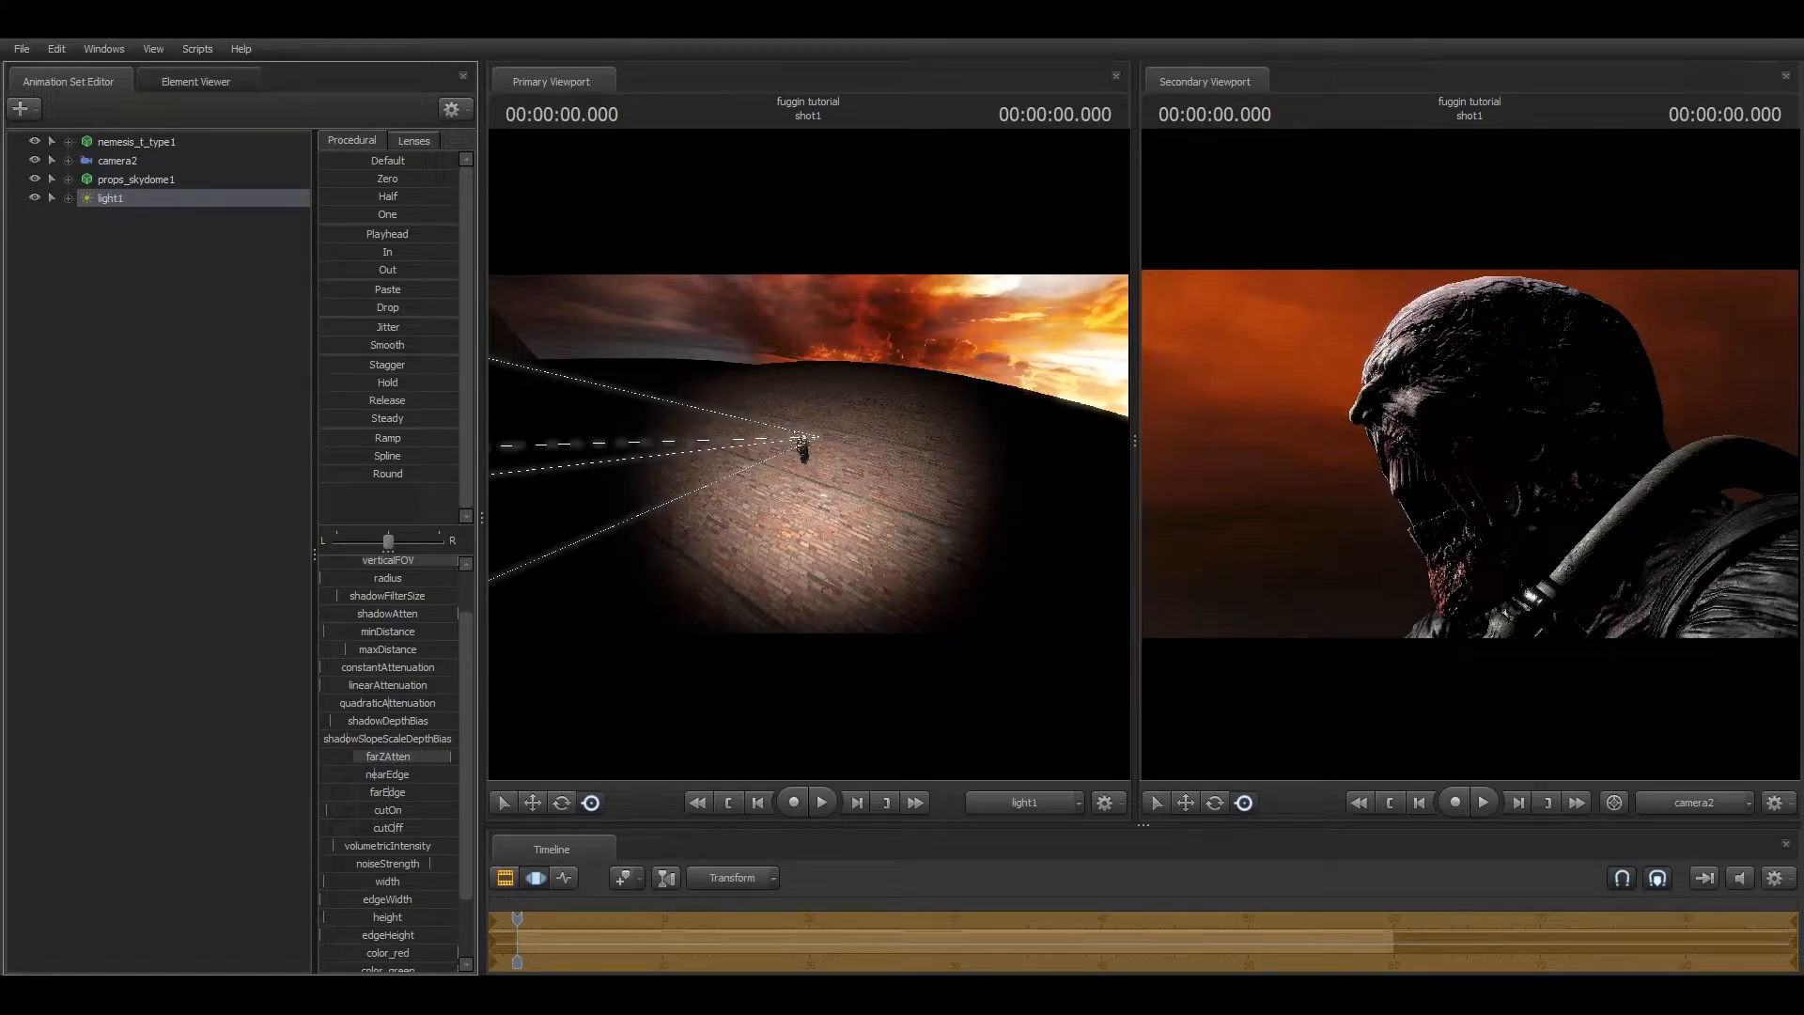
pyautogui.moveTo(777, 499)
pyautogui.mouseDown()
pyautogui.moveTo(728, 536)
pyautogui.moveTo(712, 518)
pyautogui.moveTo(762, 488)
pyautogui.mouseUp()
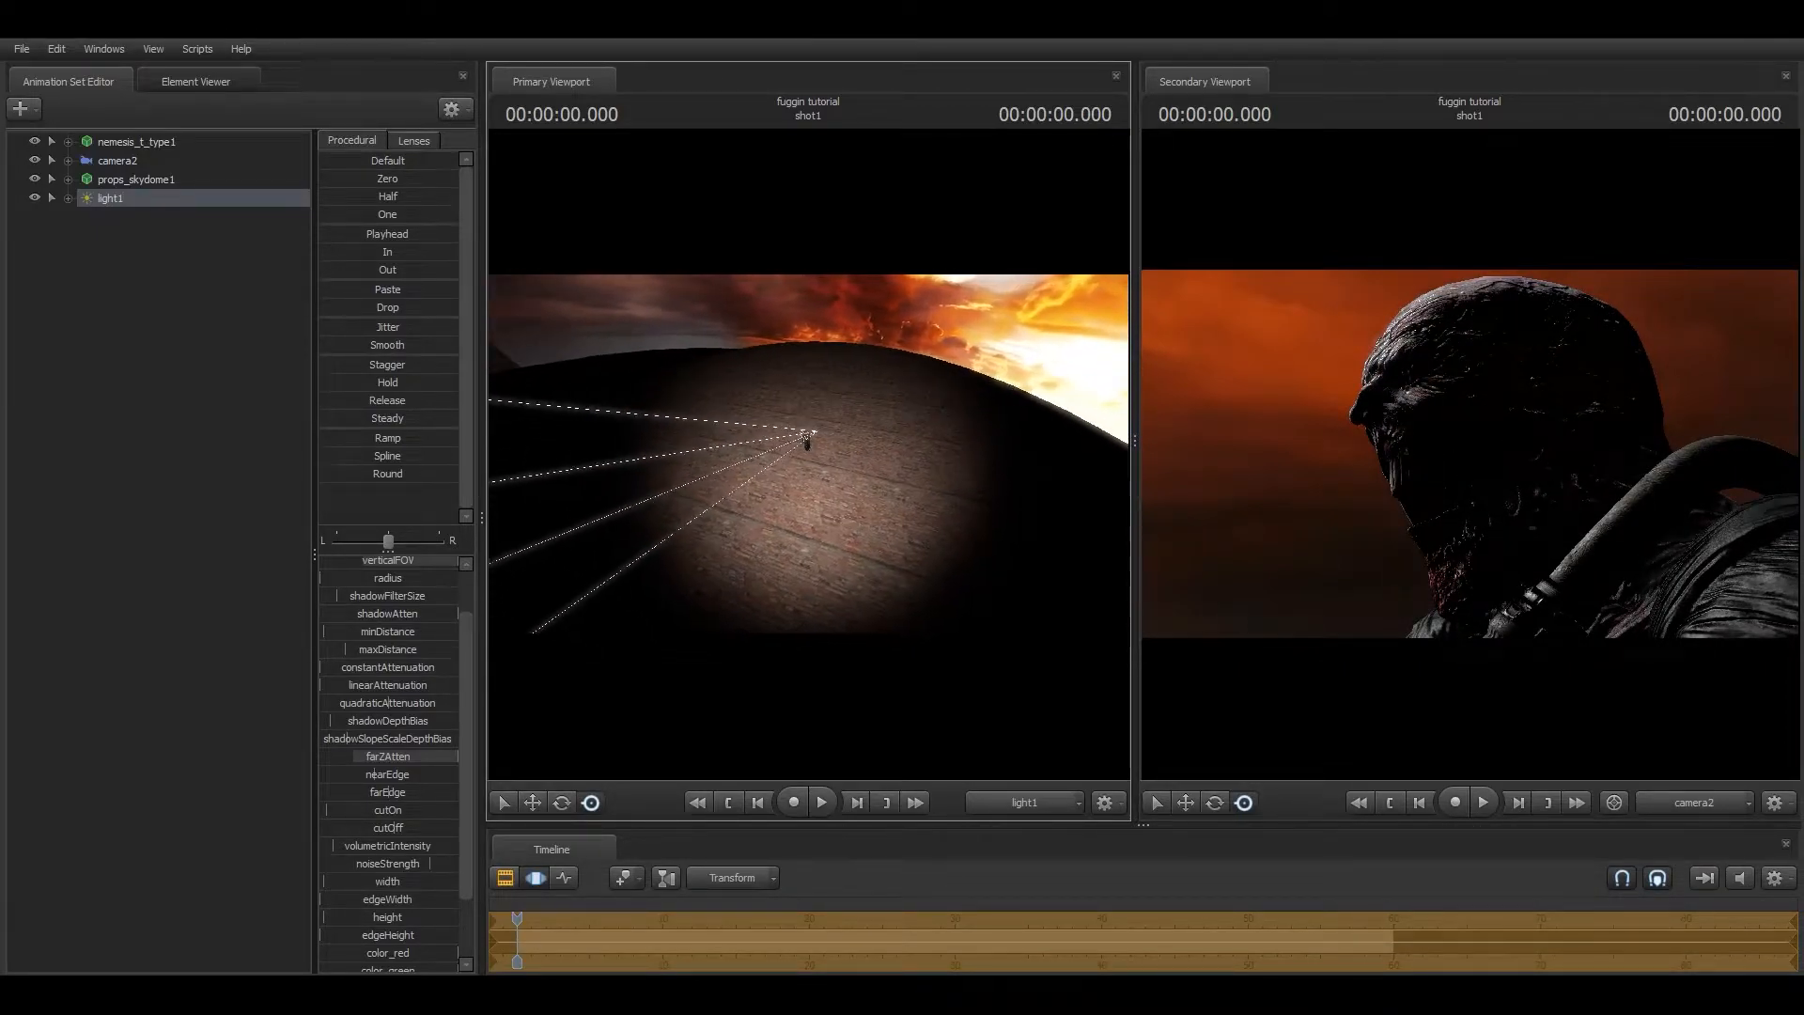
# Tint light1 orange to match the sunset sky by lowering color_green and color_blue.
pyautogui.moveTo(1136, 432); pyautogui.dragTo(1239, 439)
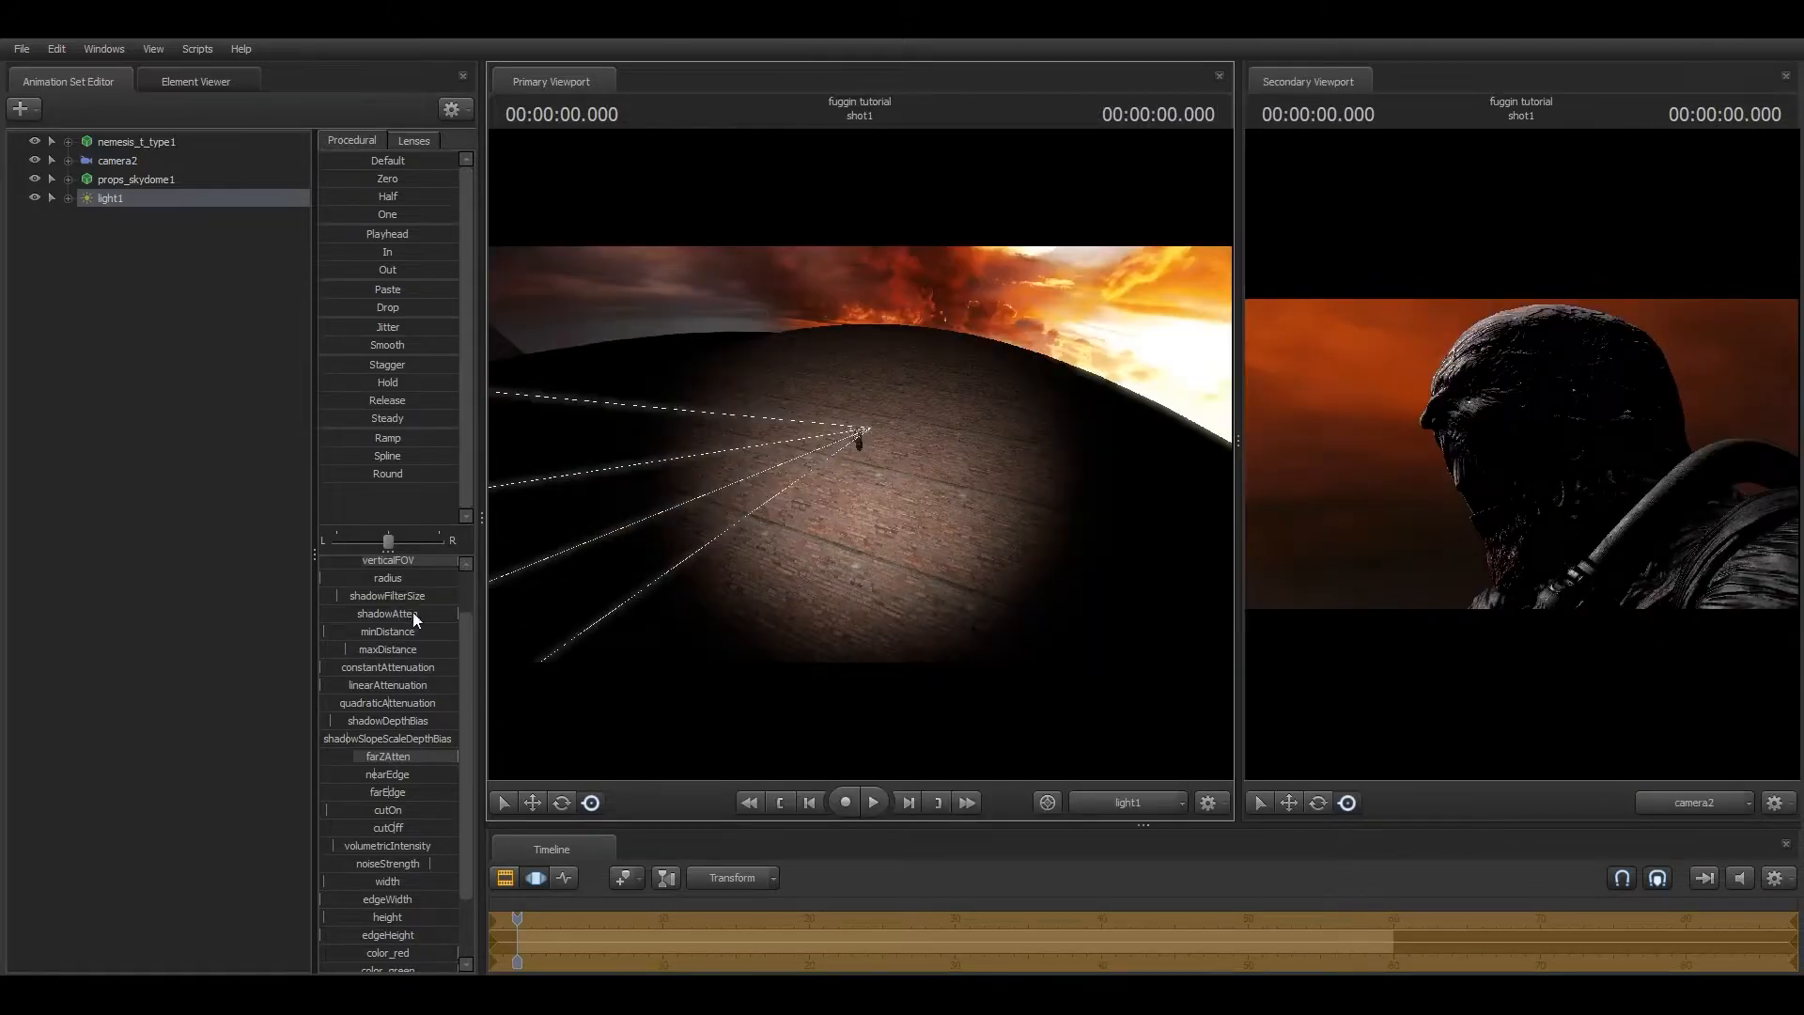
pyautogui.scroll(-3, 410, 613)
pyautogui.moveTo(444, 889); pyautogui.dragTo(341, 908)
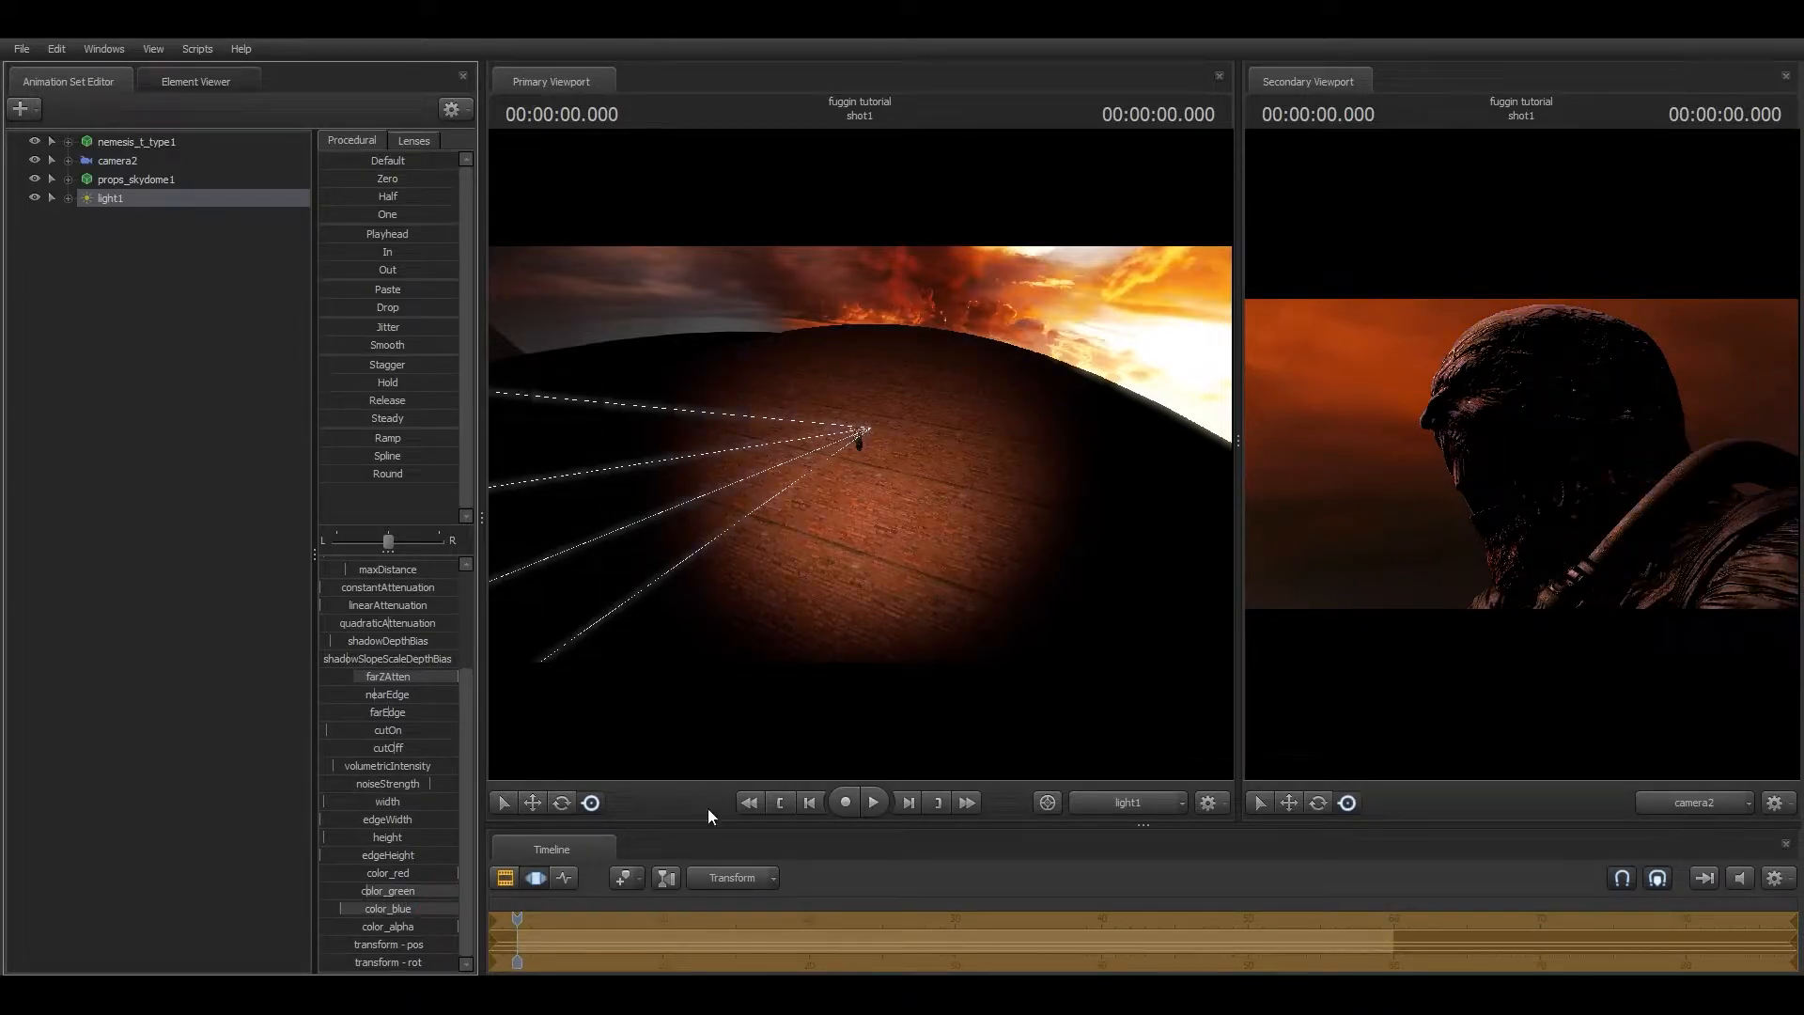
pyautogui.moveTo(1235, 470); pyautogui.dragTo(979, 461)
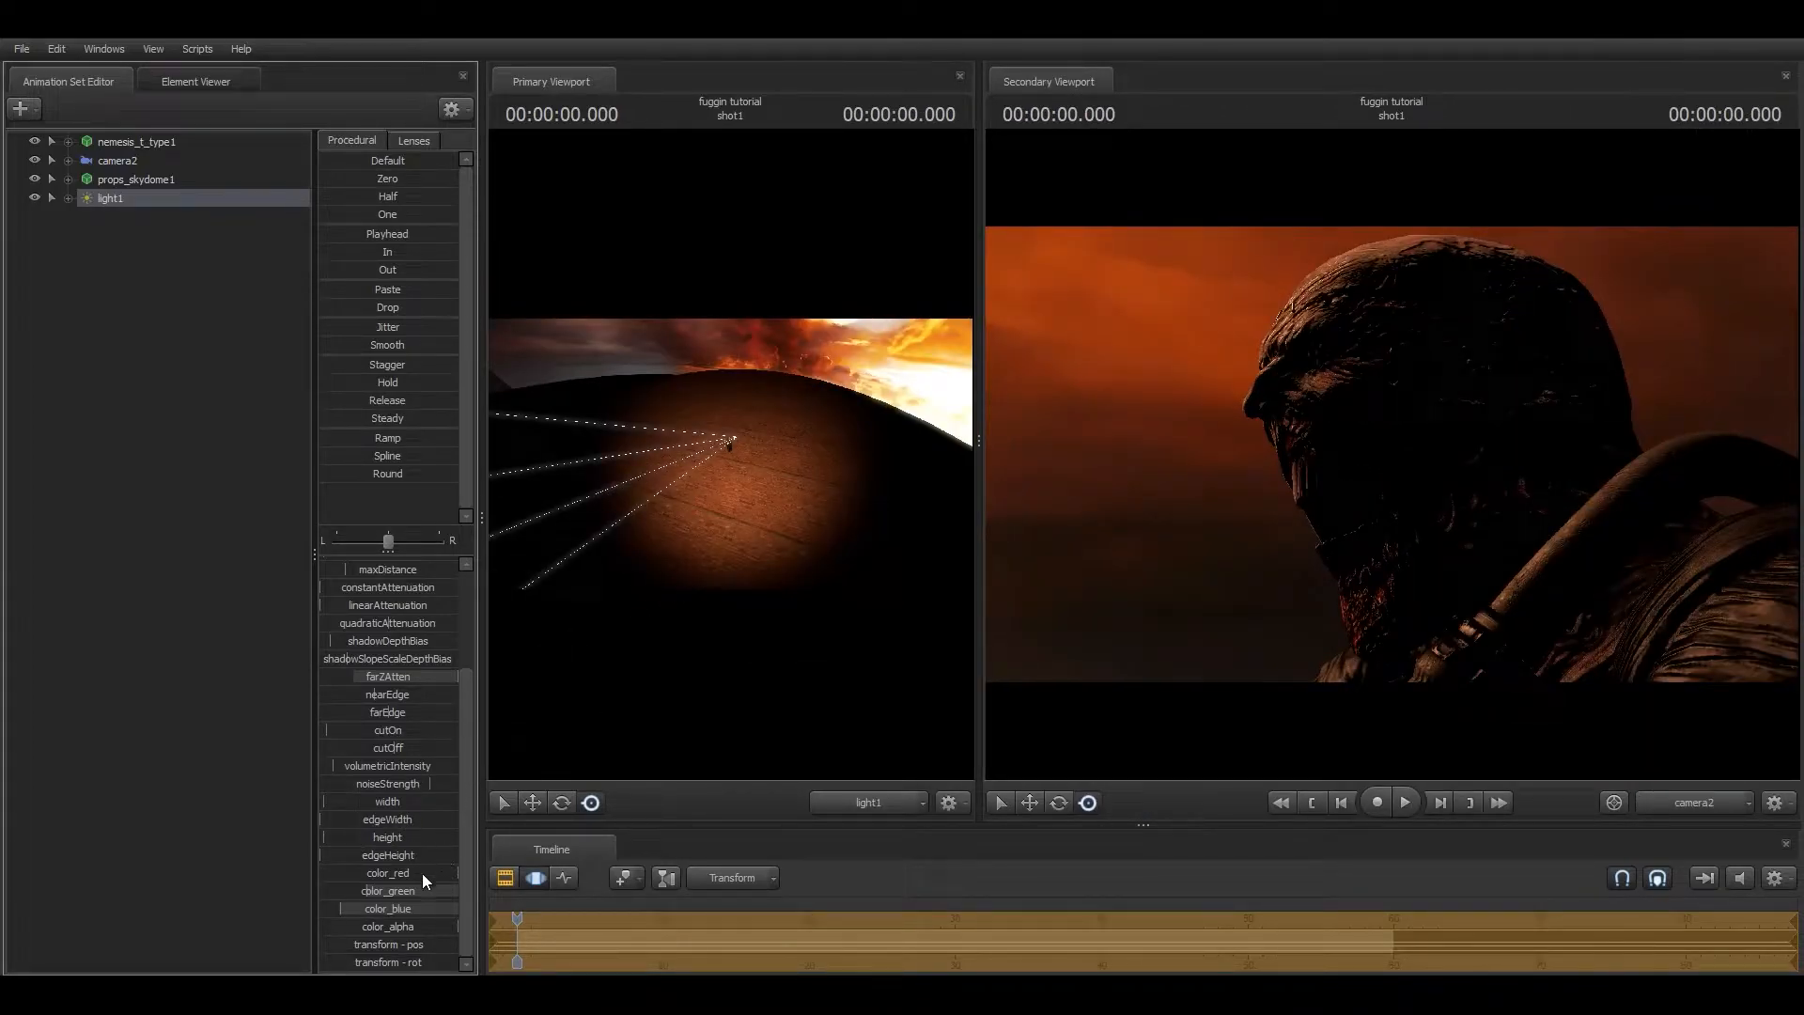
# Enable volumetrics on light1.
pyautogui.rightClick(111, 194)
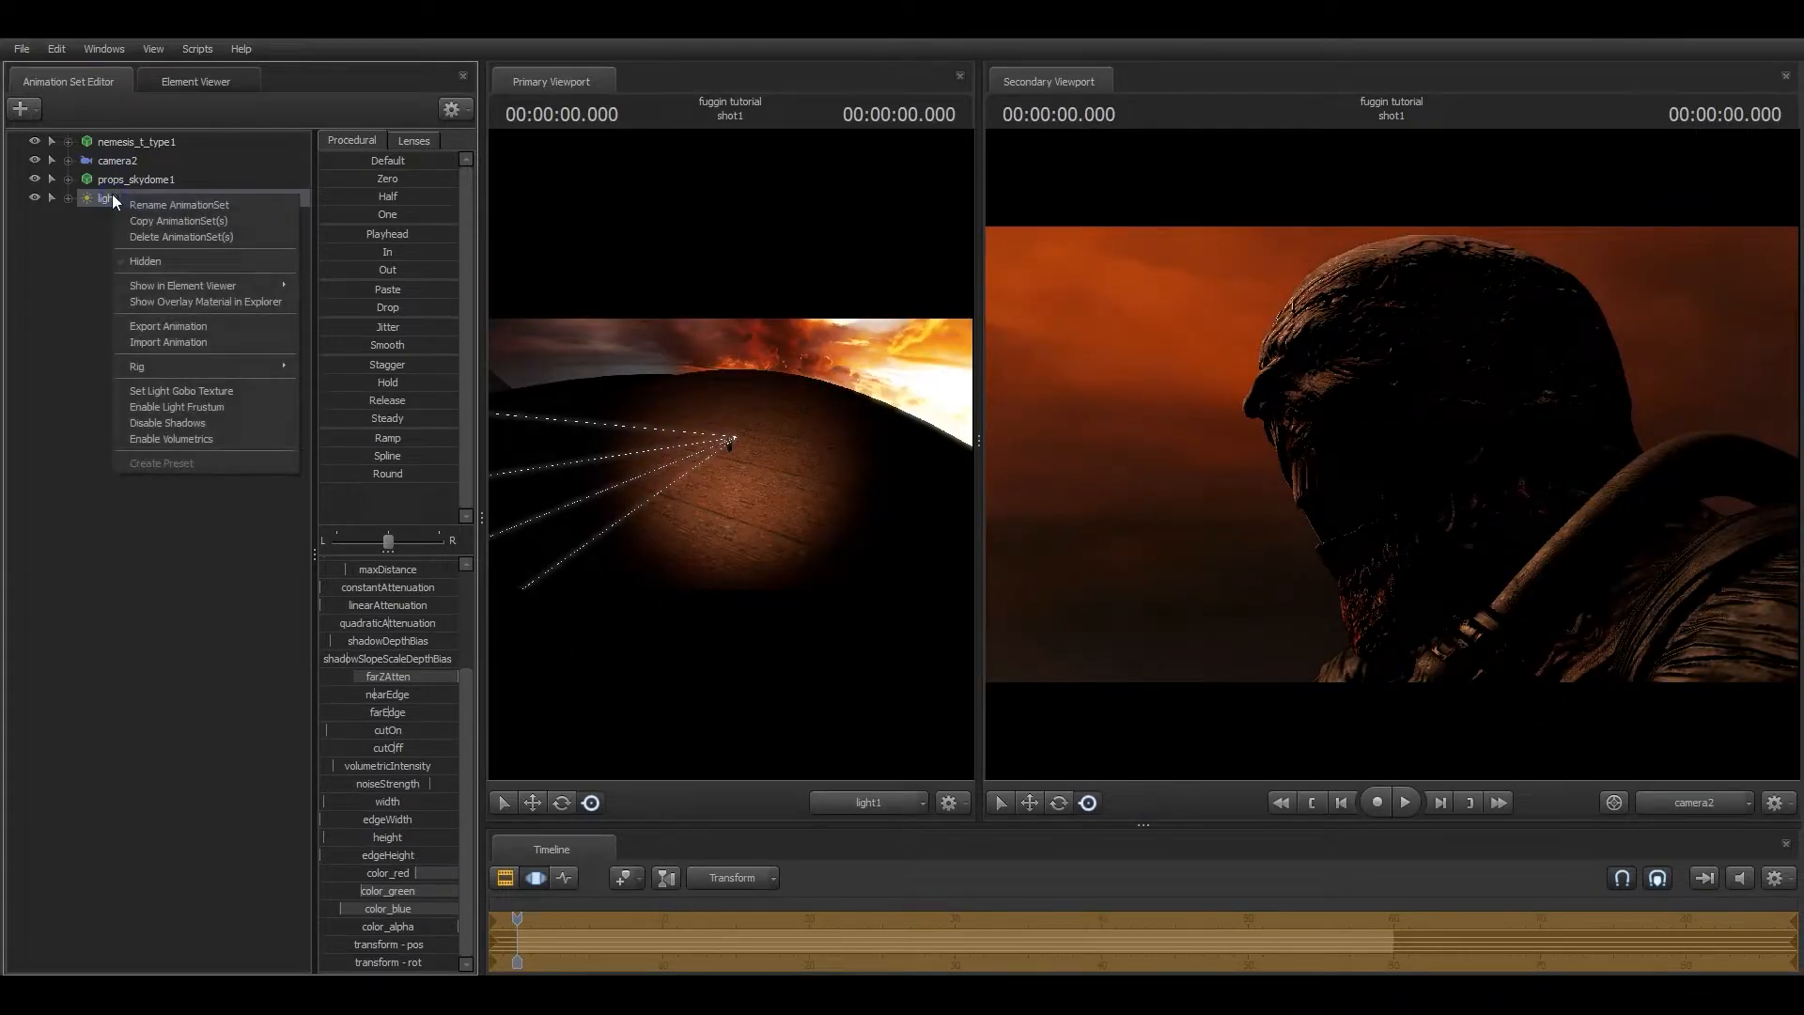
pyautogui.click(173, 440)
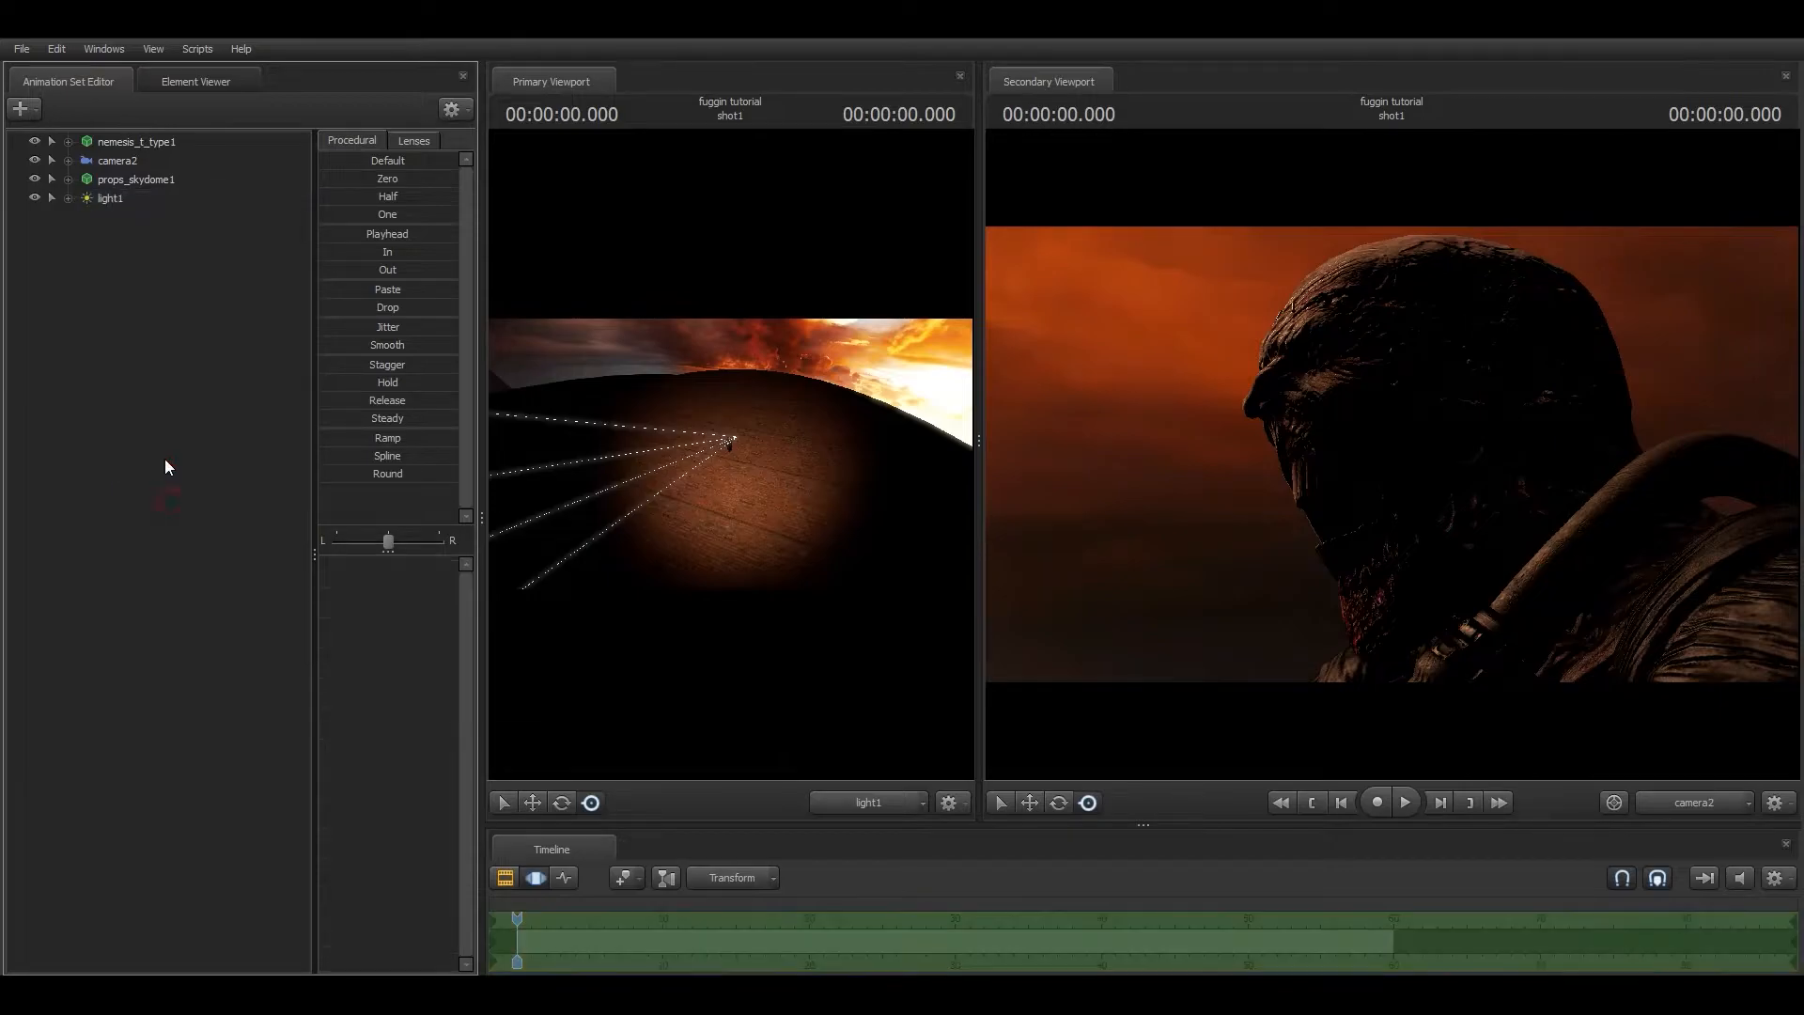
pyautogui.rightClick(114, 199)
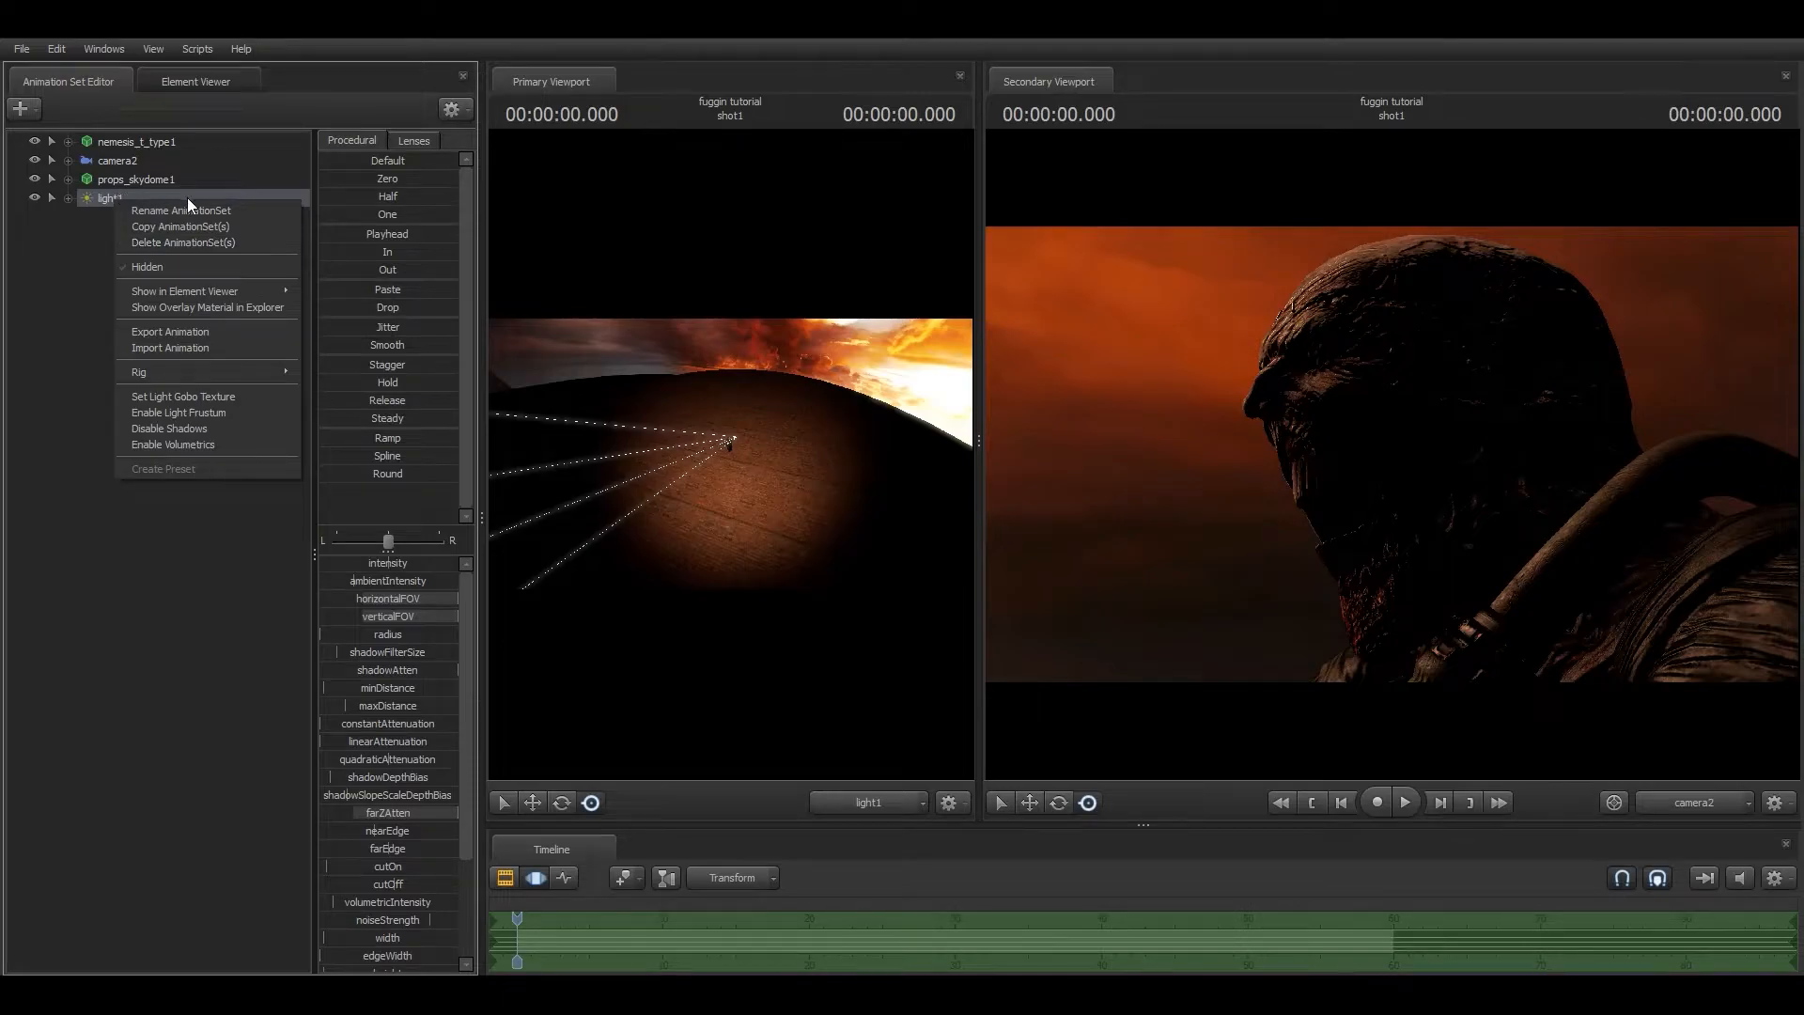
pyautogui.click(218, 444)
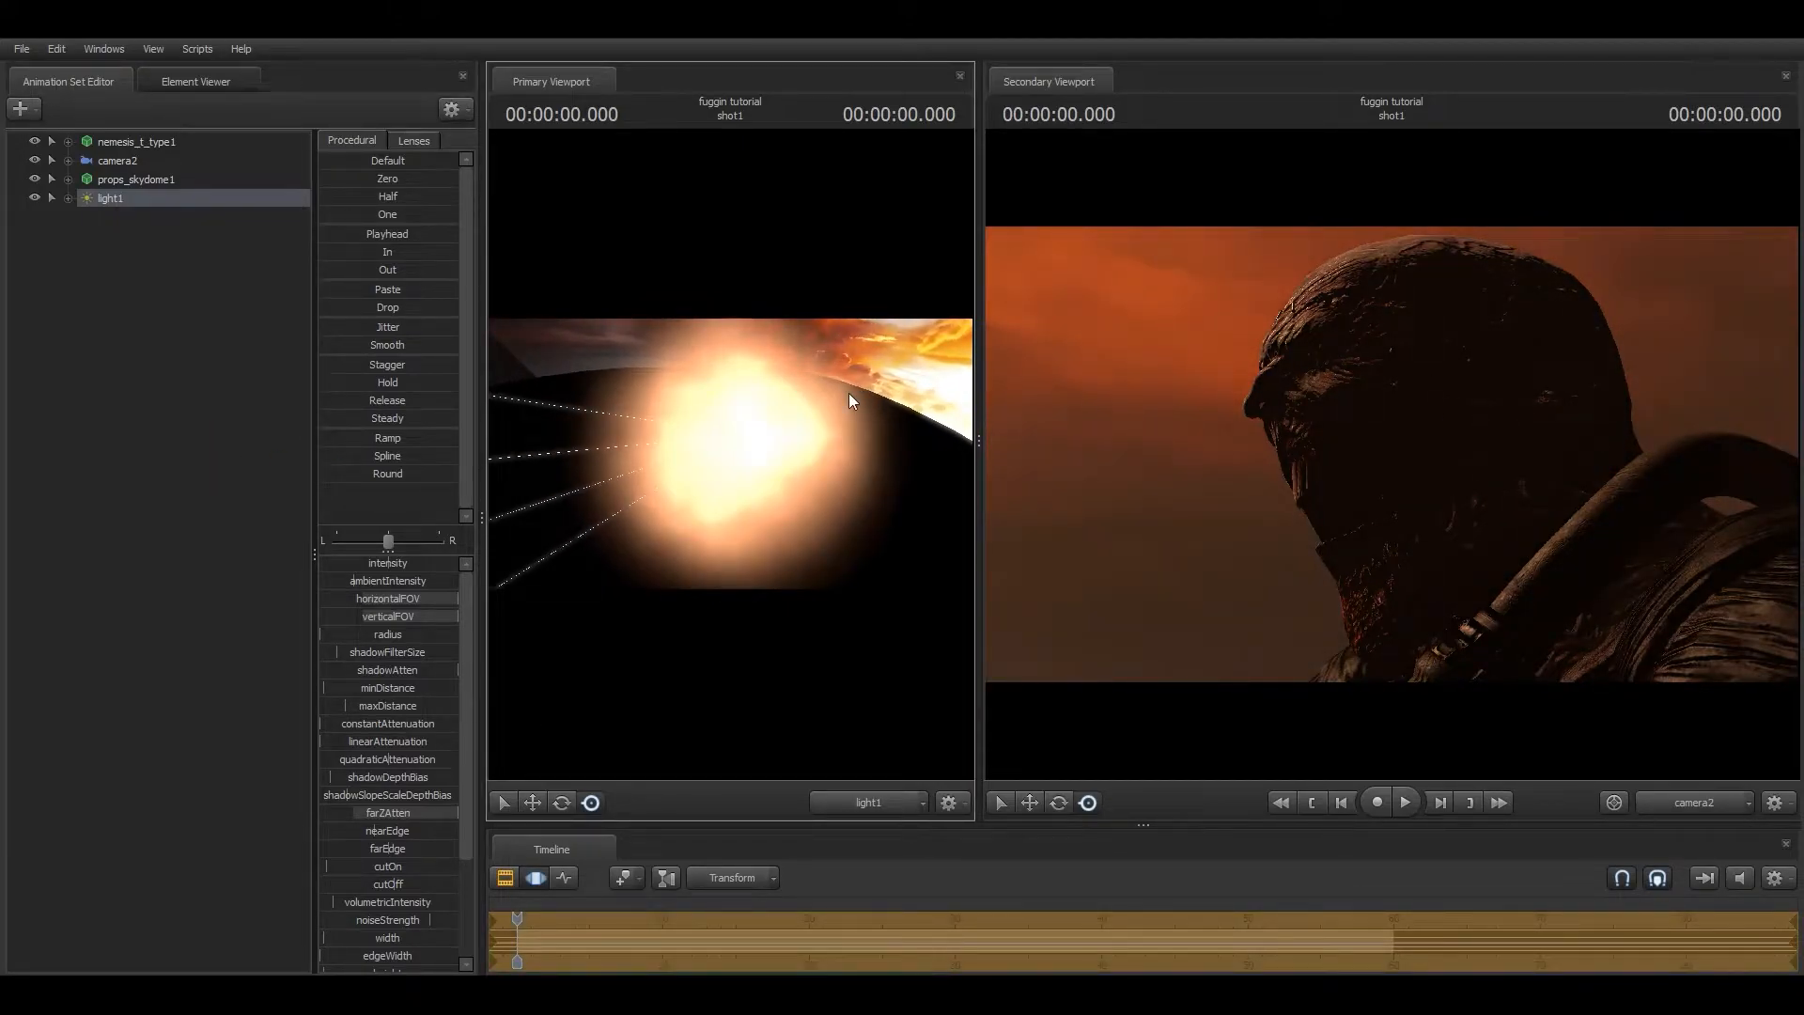
pyautogui.click(222, 354)
# Create a second light and, looking through it, position it to illuminate the back and side of the Nemesis's head.
pyautogui.click(21, 108)
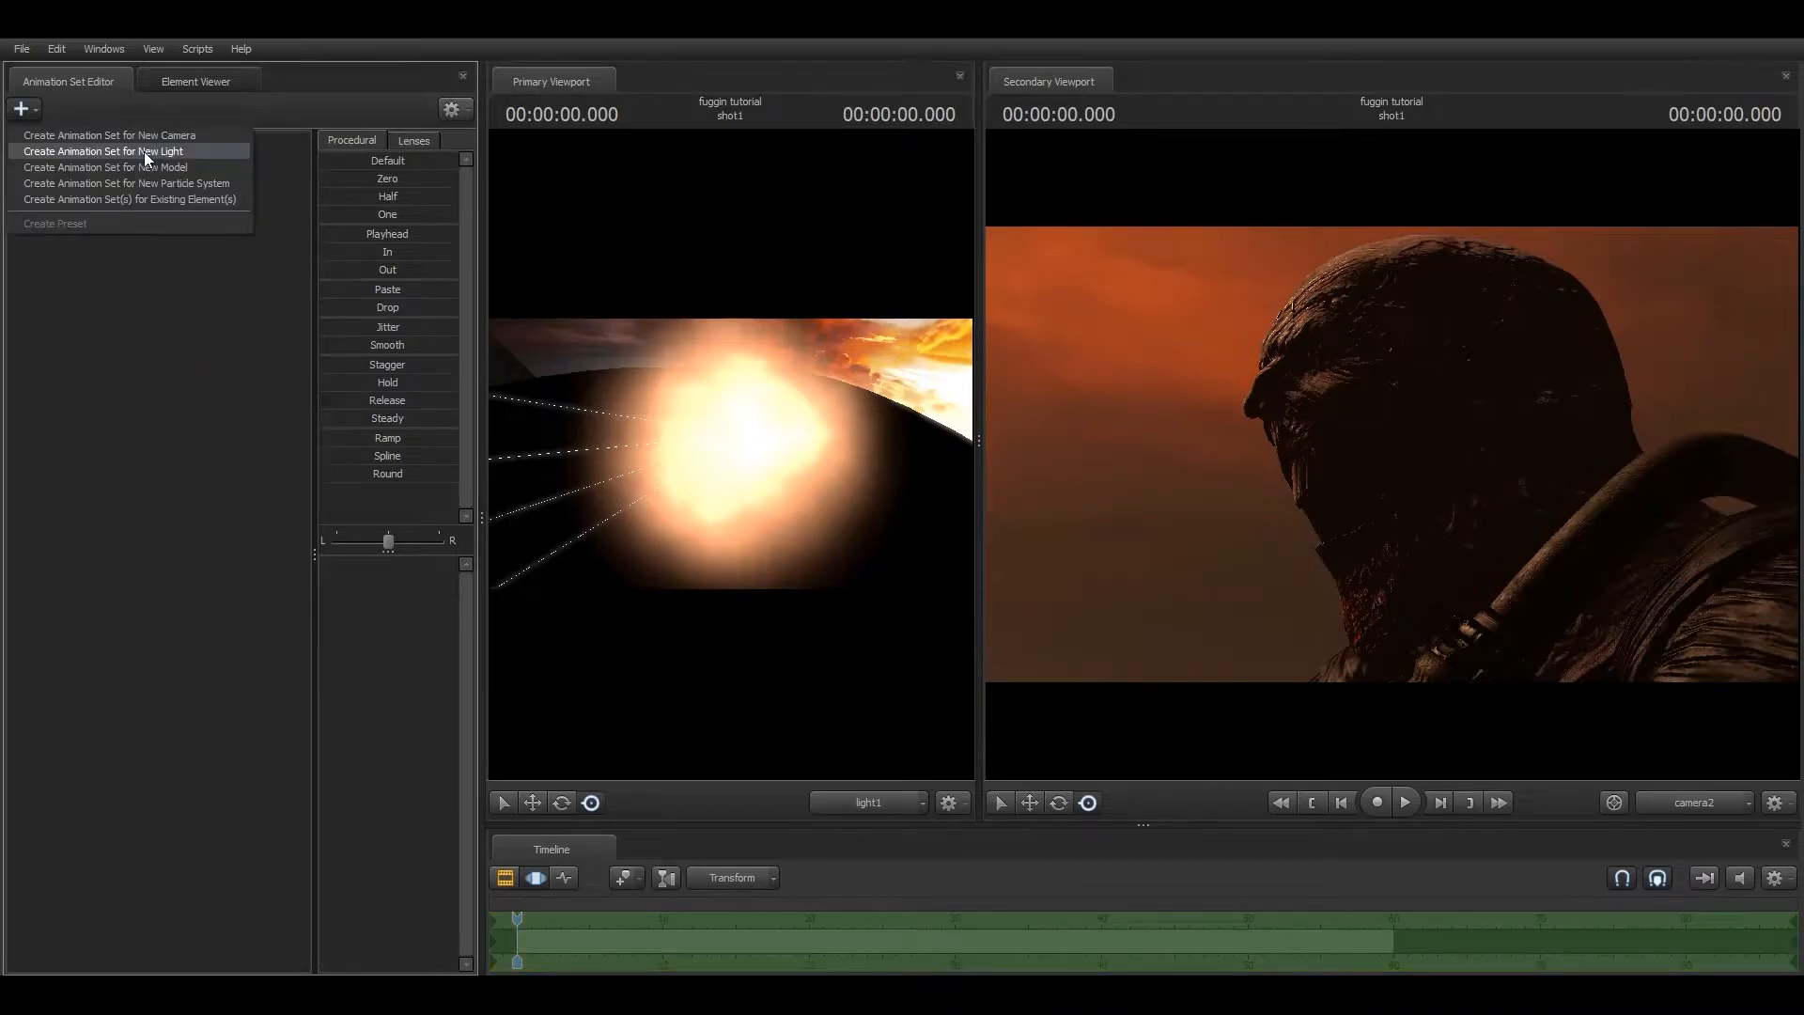
pyautogui.click(143, 150)
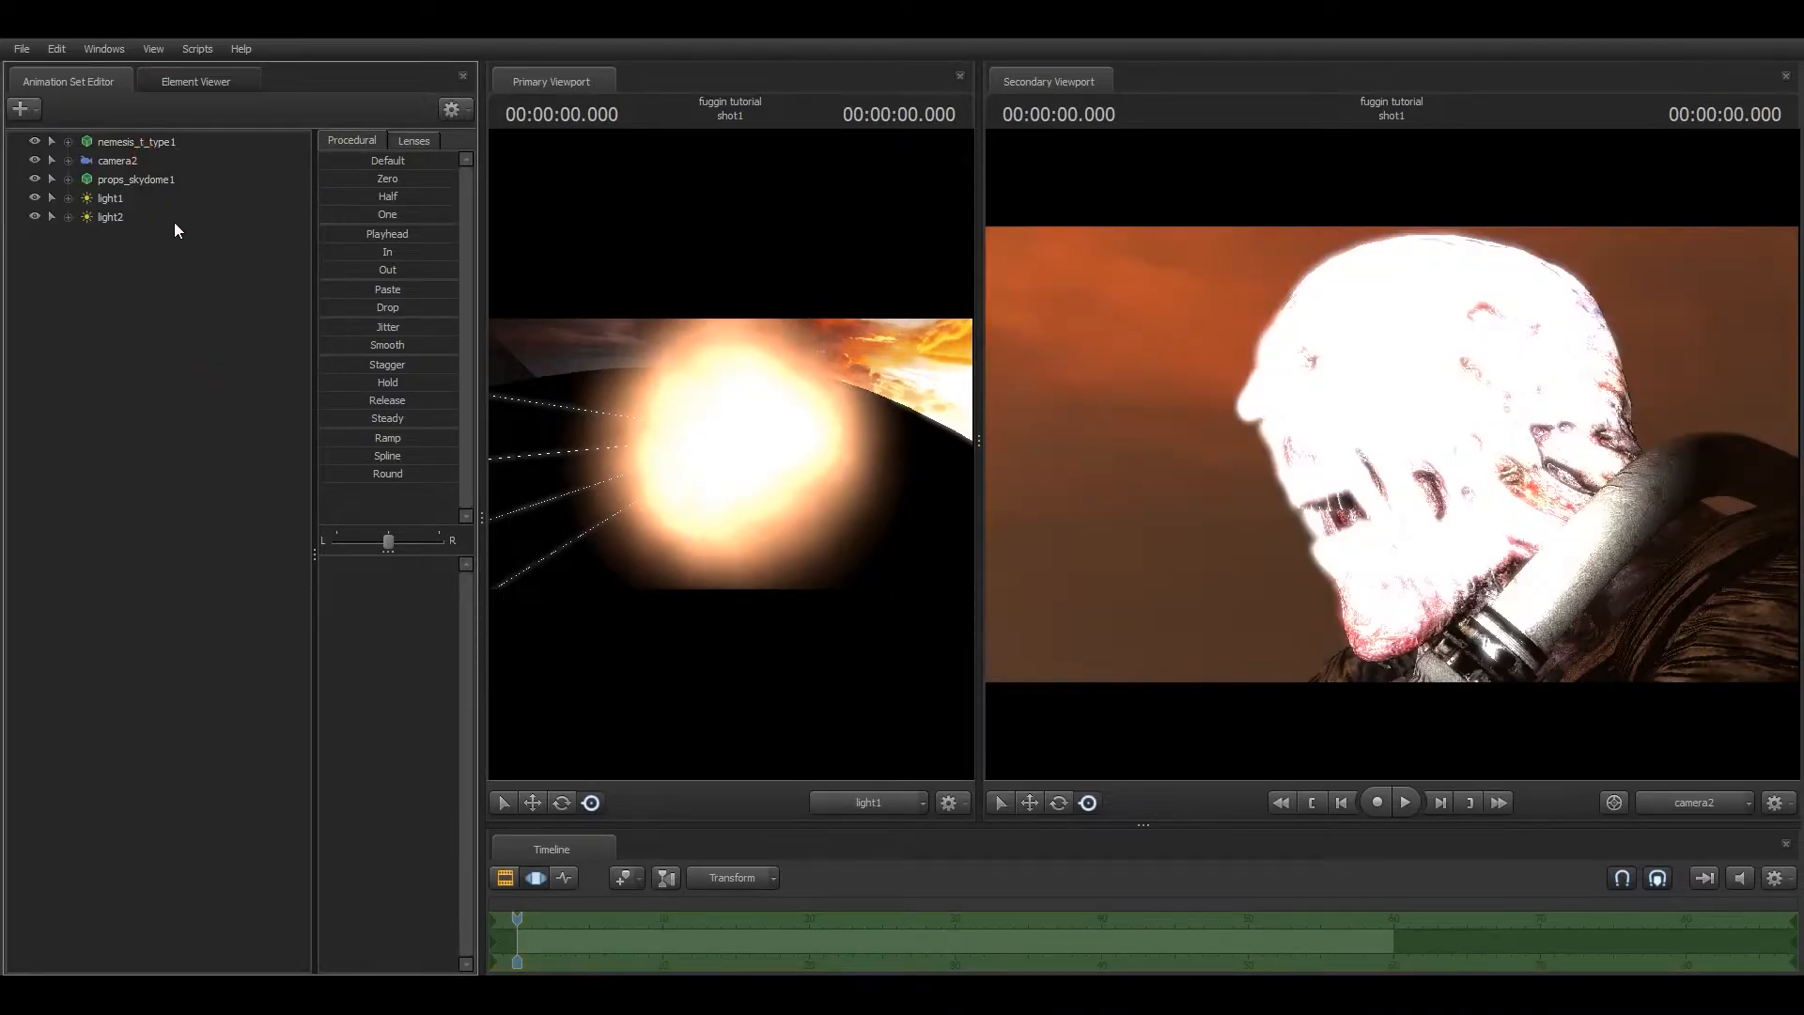
pyautogui.click(109, 218)
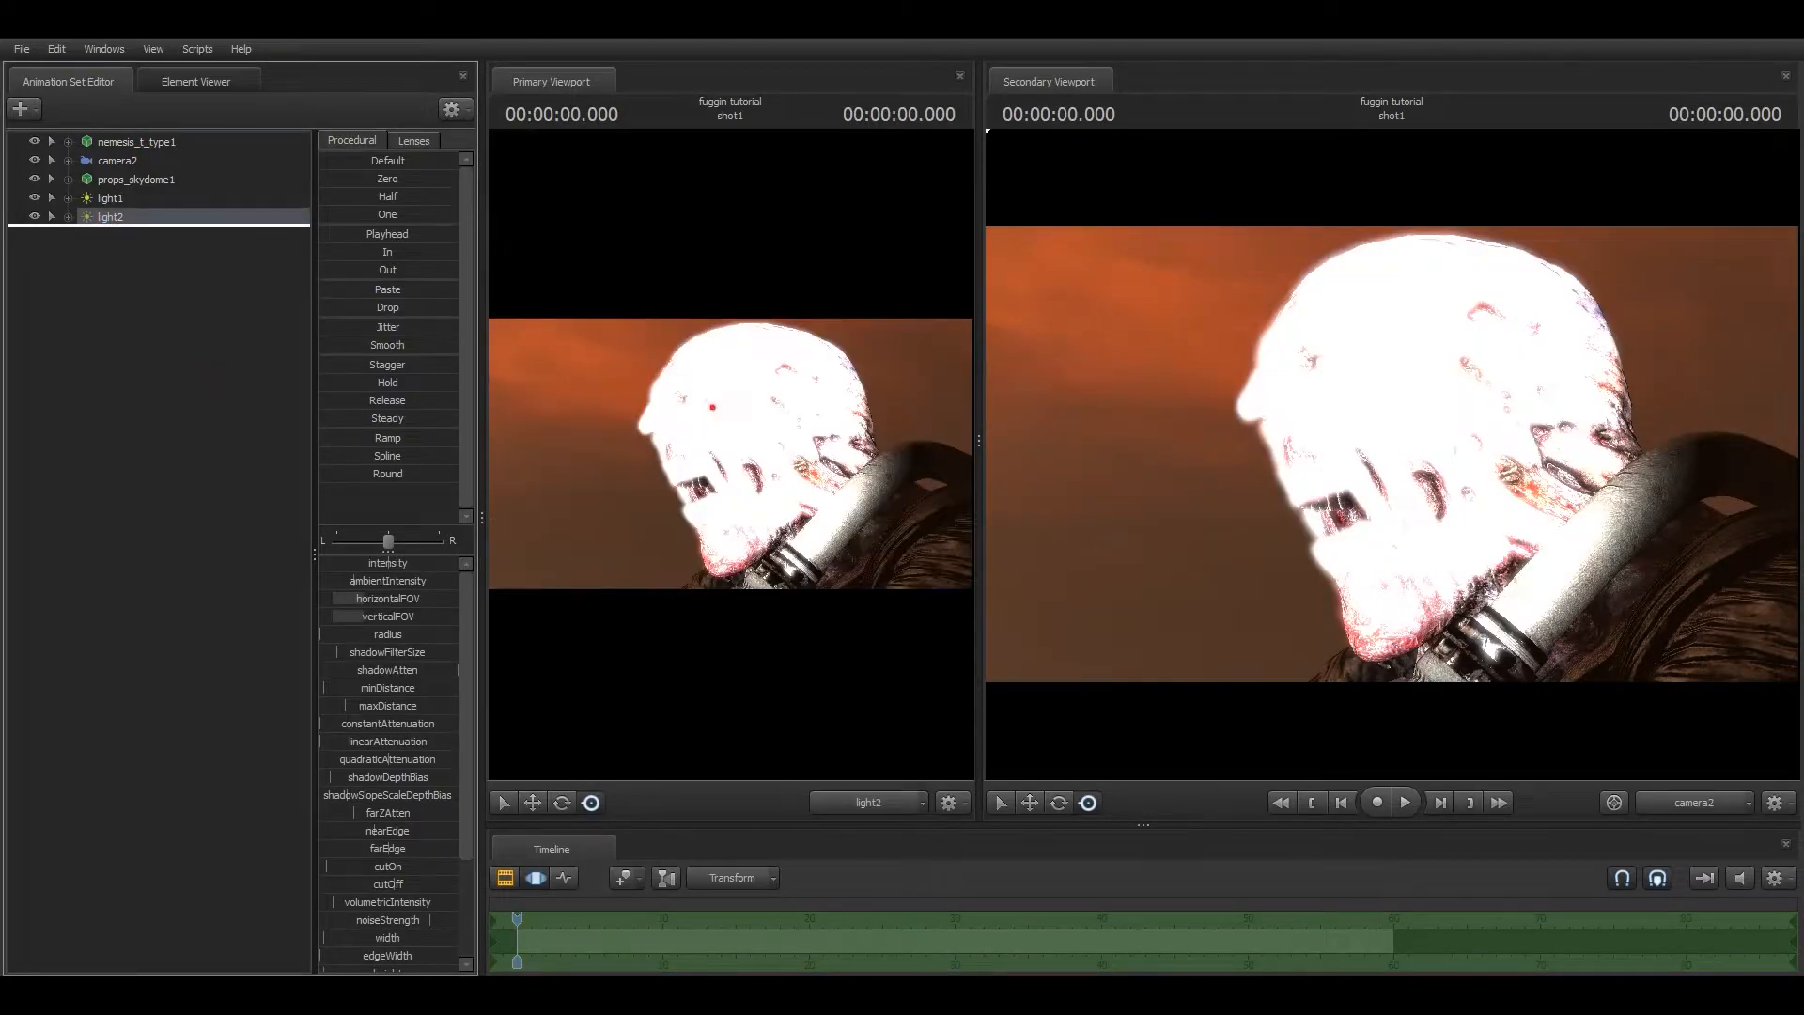
pyautogui.moveTo(731, 454); pyautogui.dragTo(813, 442)
pyautogui.press('s')
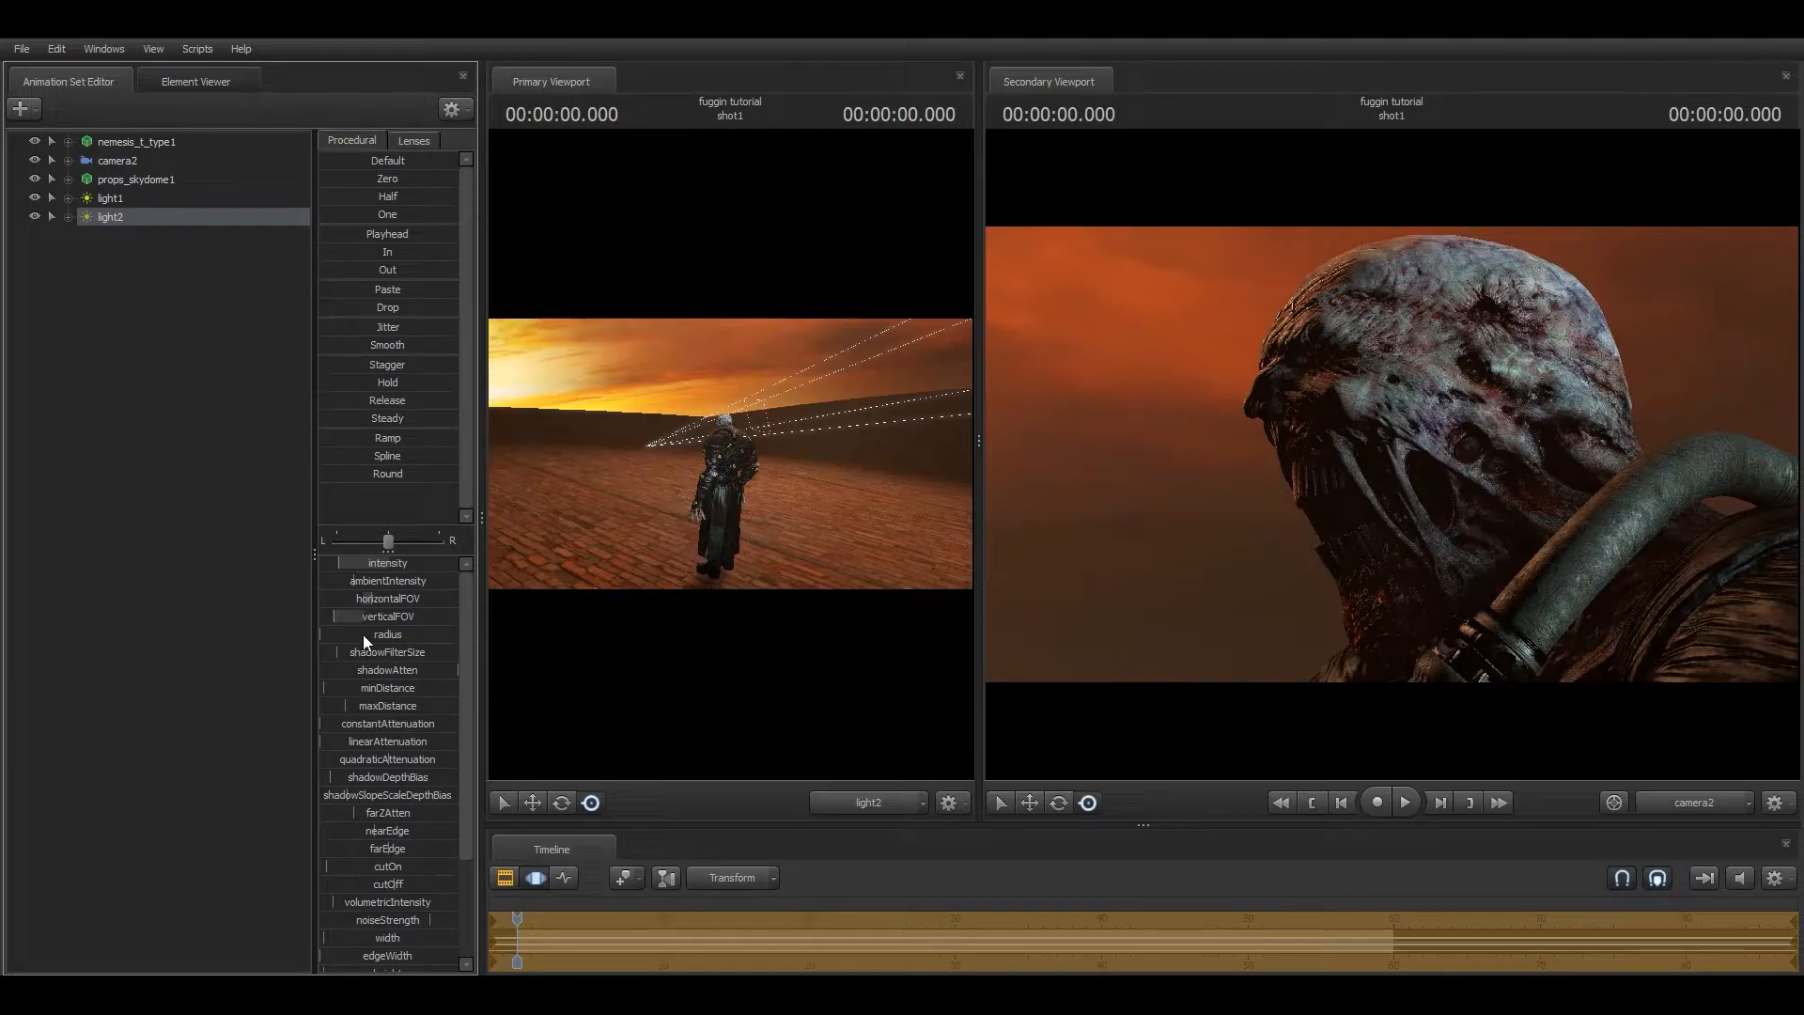
# Increase light2's radius to soften its shadows, toggling between the Clip Editor and Motion Editor to refresh the frame.
pyautogui.moveTo(346, 634); pyautogui.dragTo(380, 634)
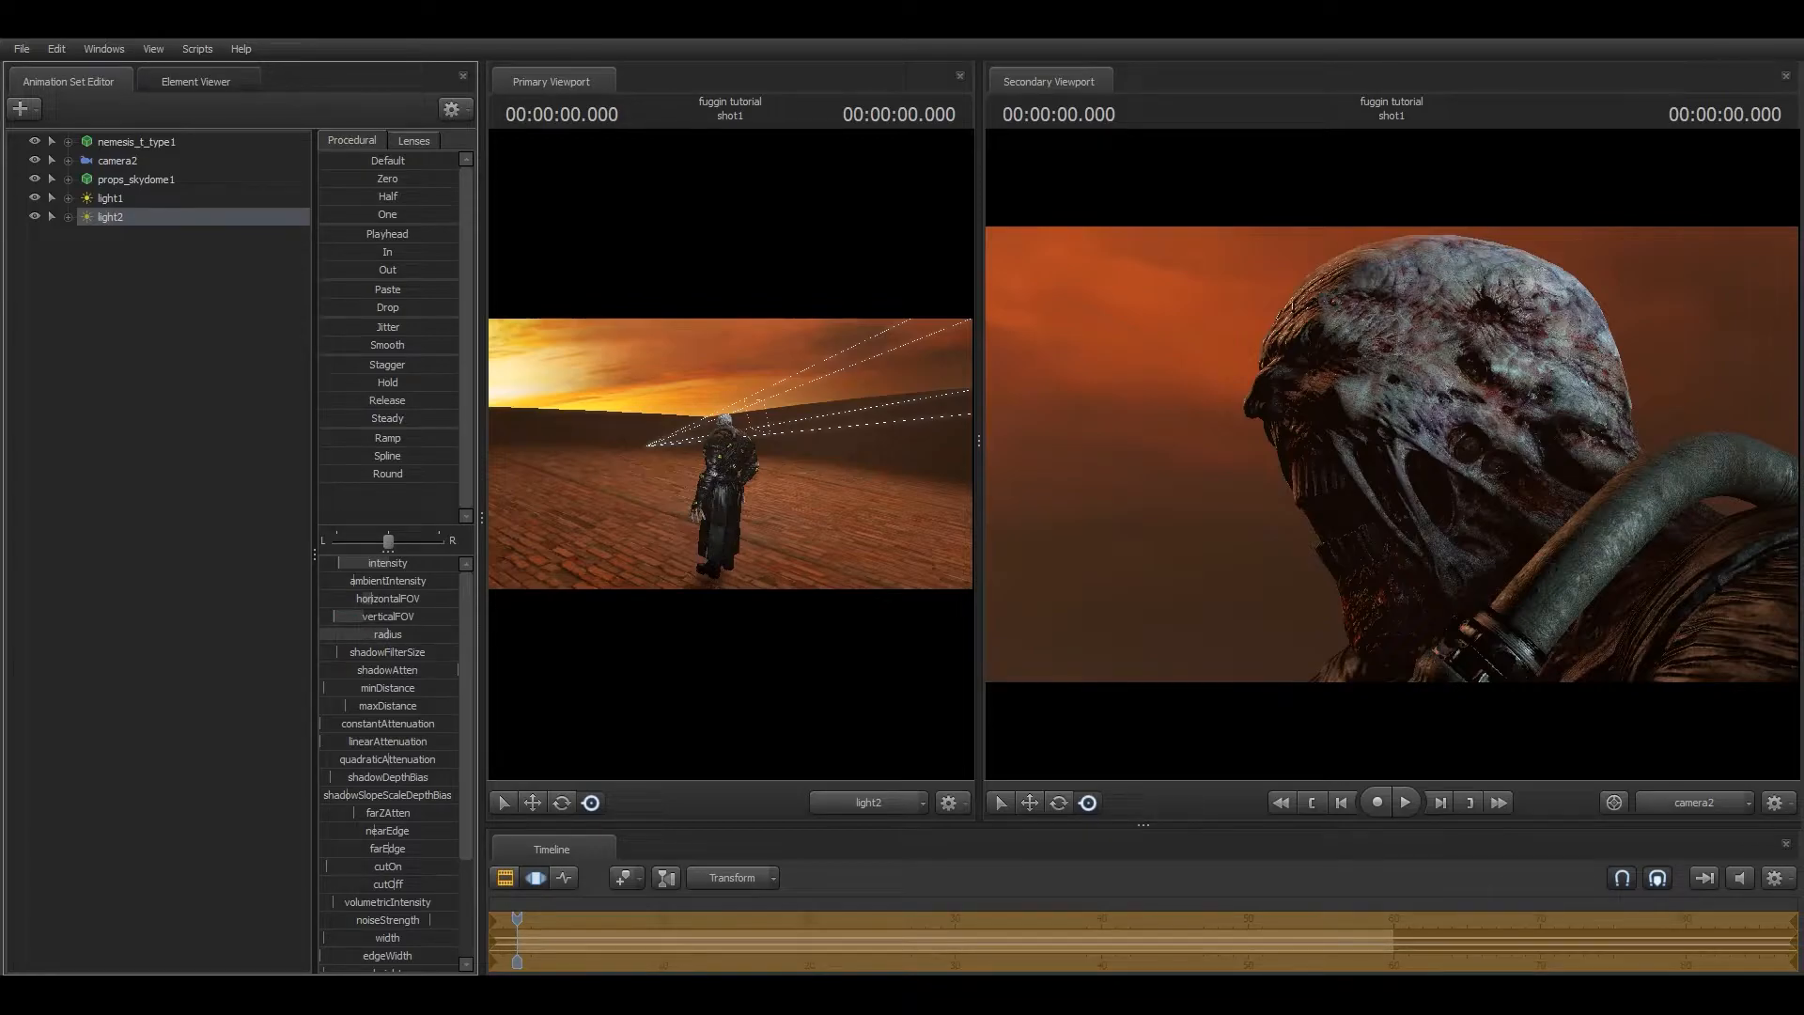
pyautogui.click(504, 878)
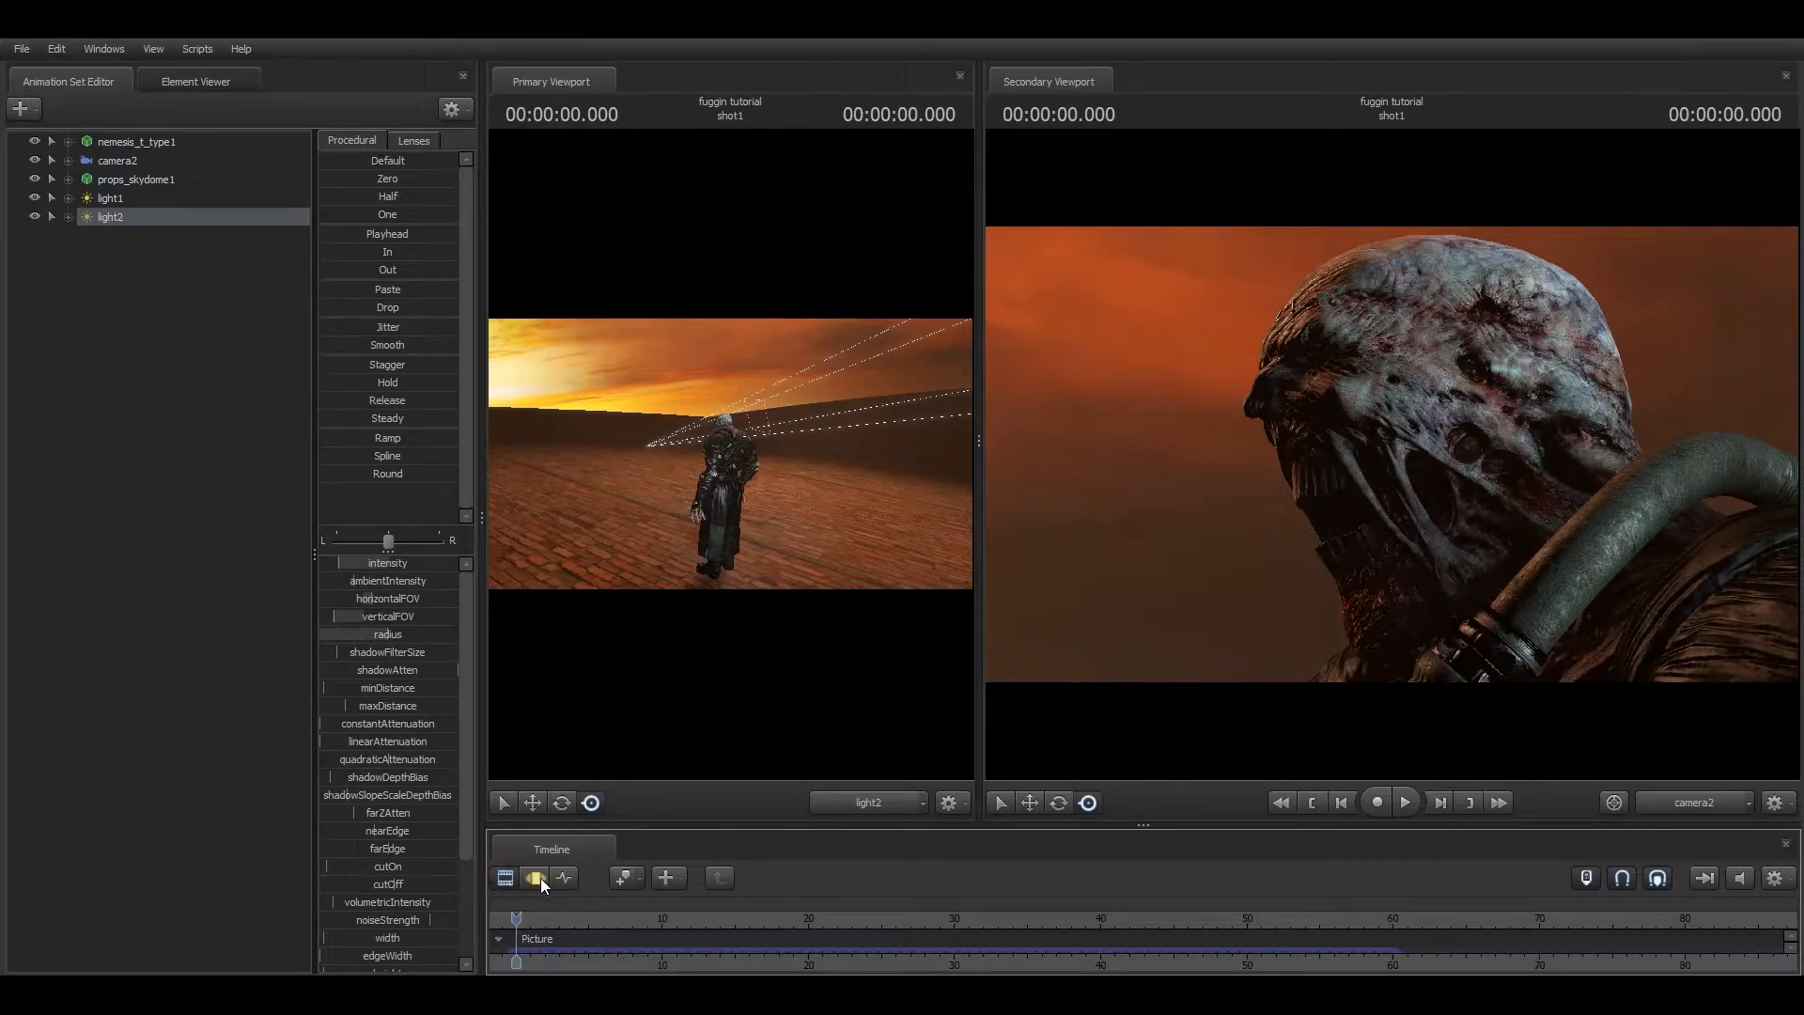
pyautogui.click(537, 878)
pyautogui.click(391, 635)
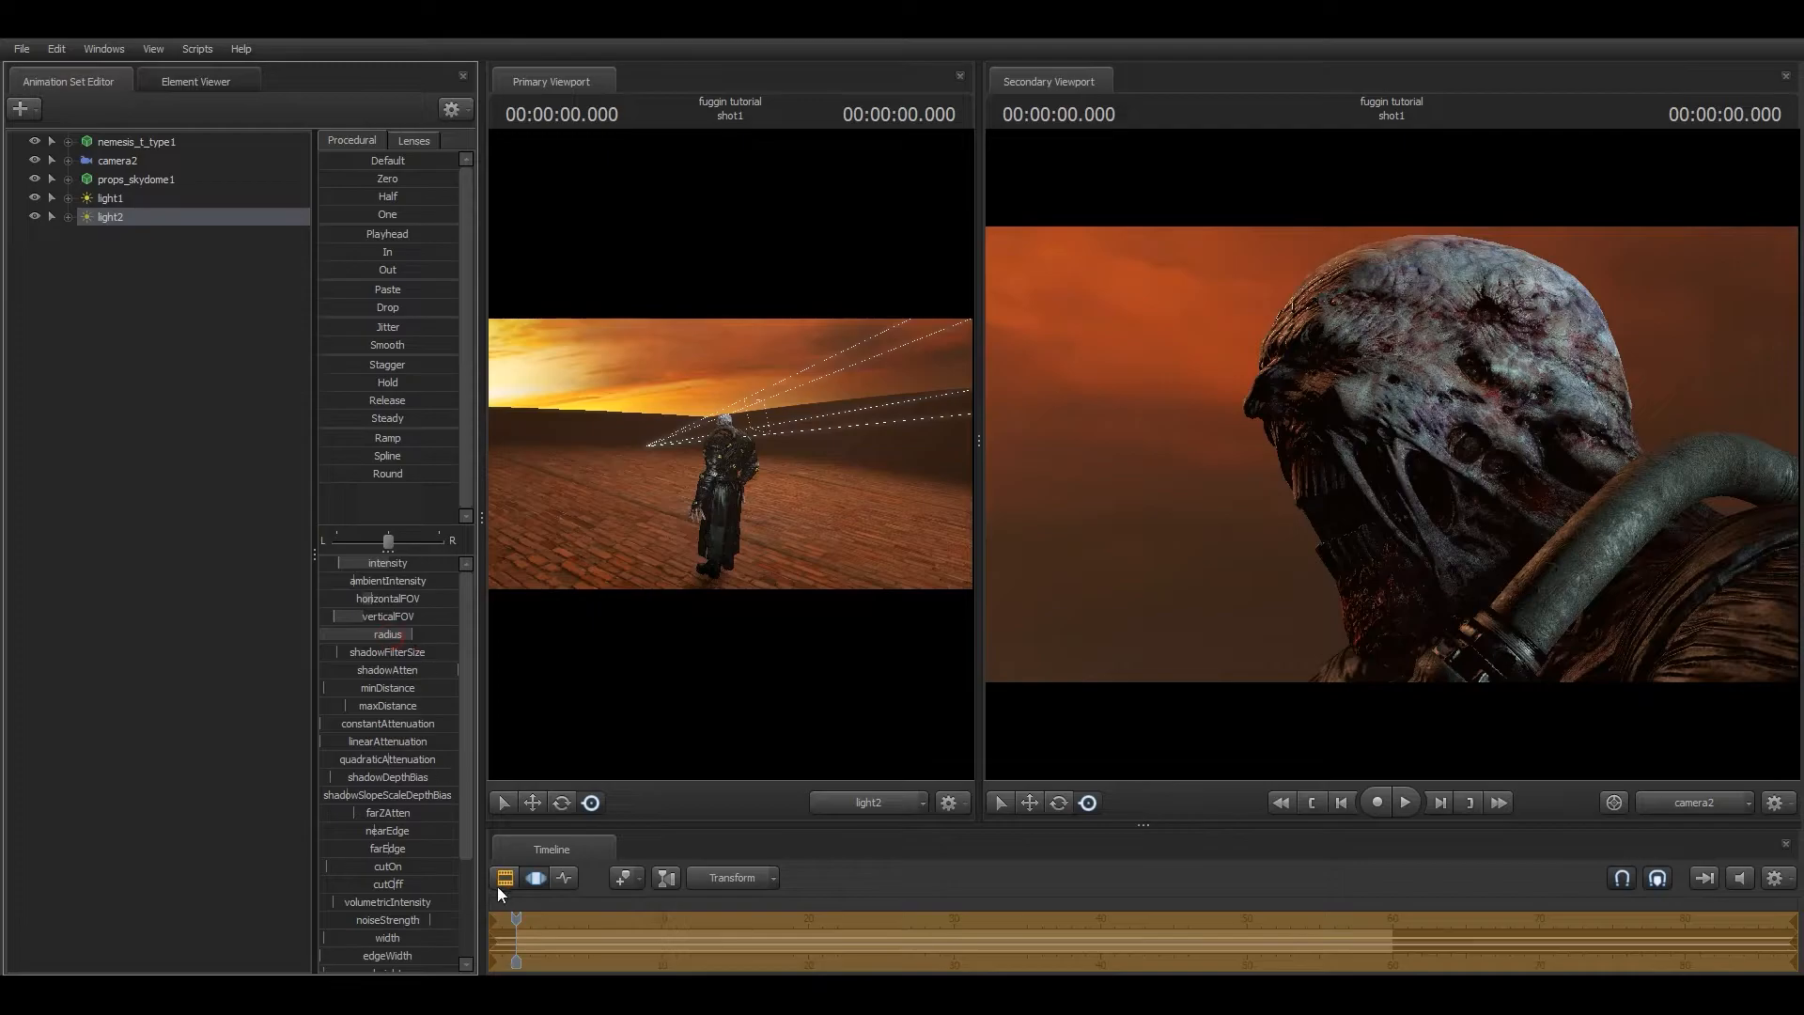
pyautogui.click(504, 878)
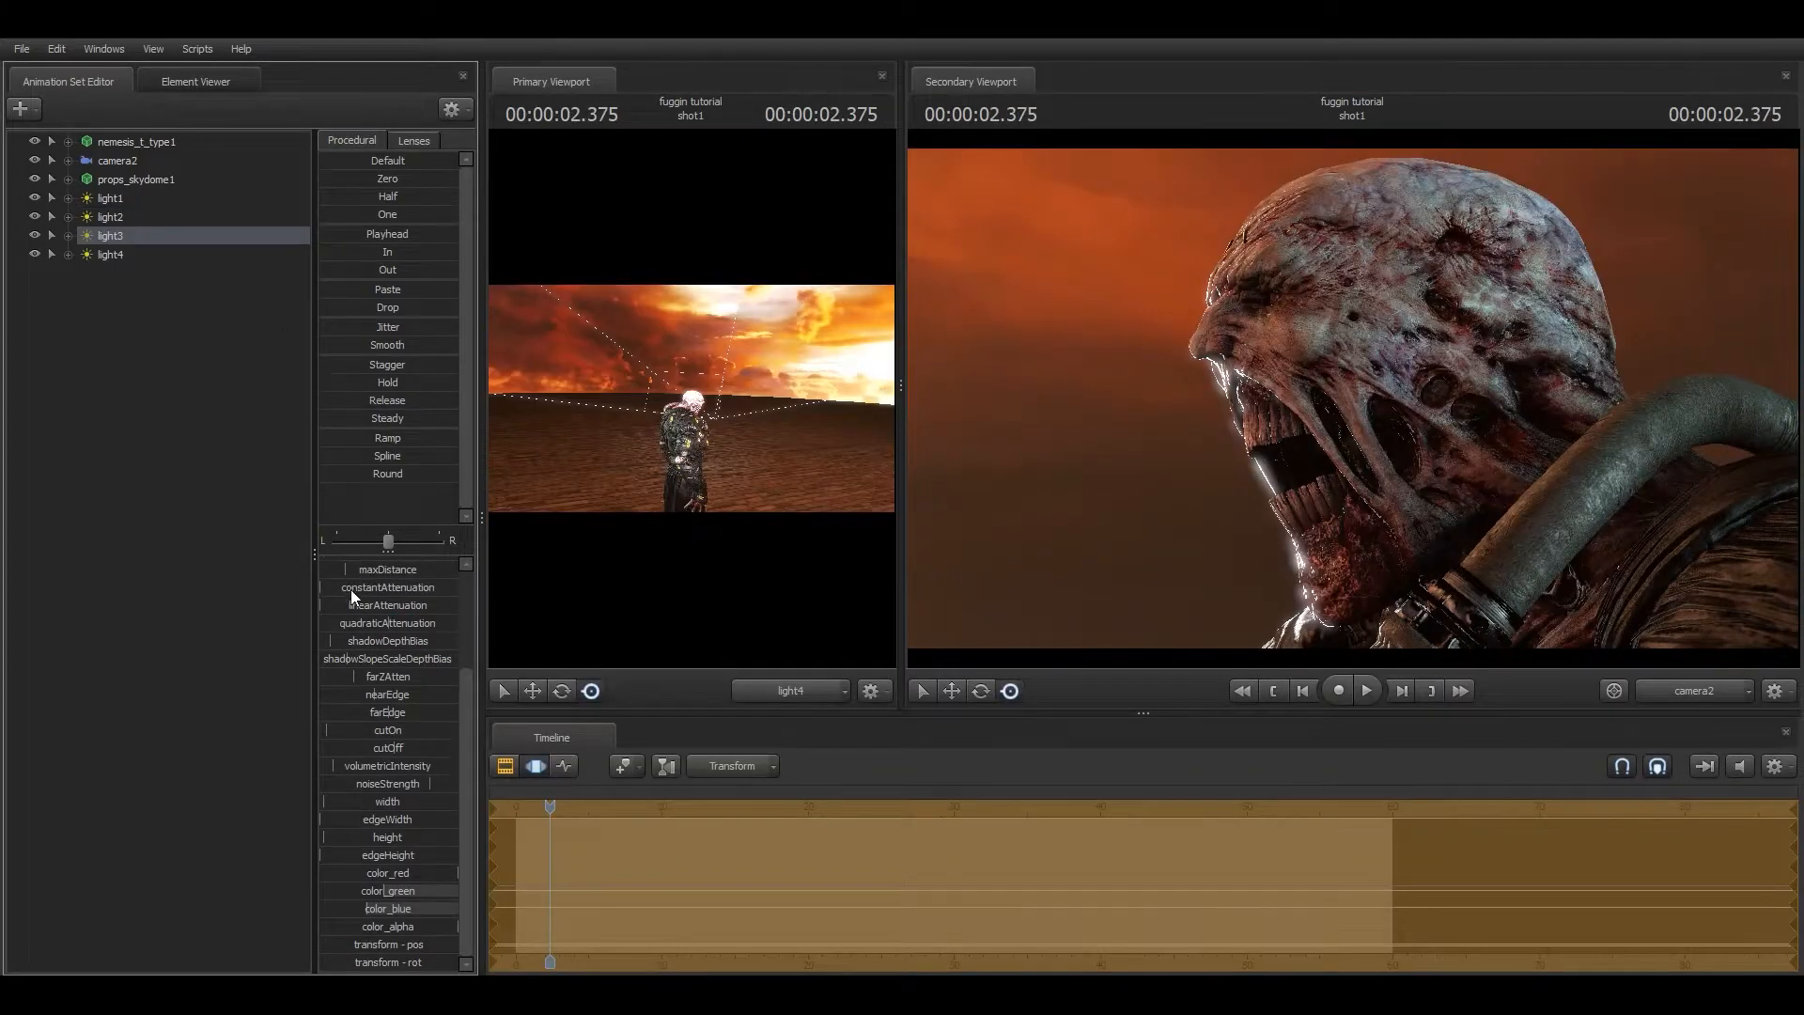
# Raise light3's intensity slightly.
pyautogui.scroll(3, 351, 590)
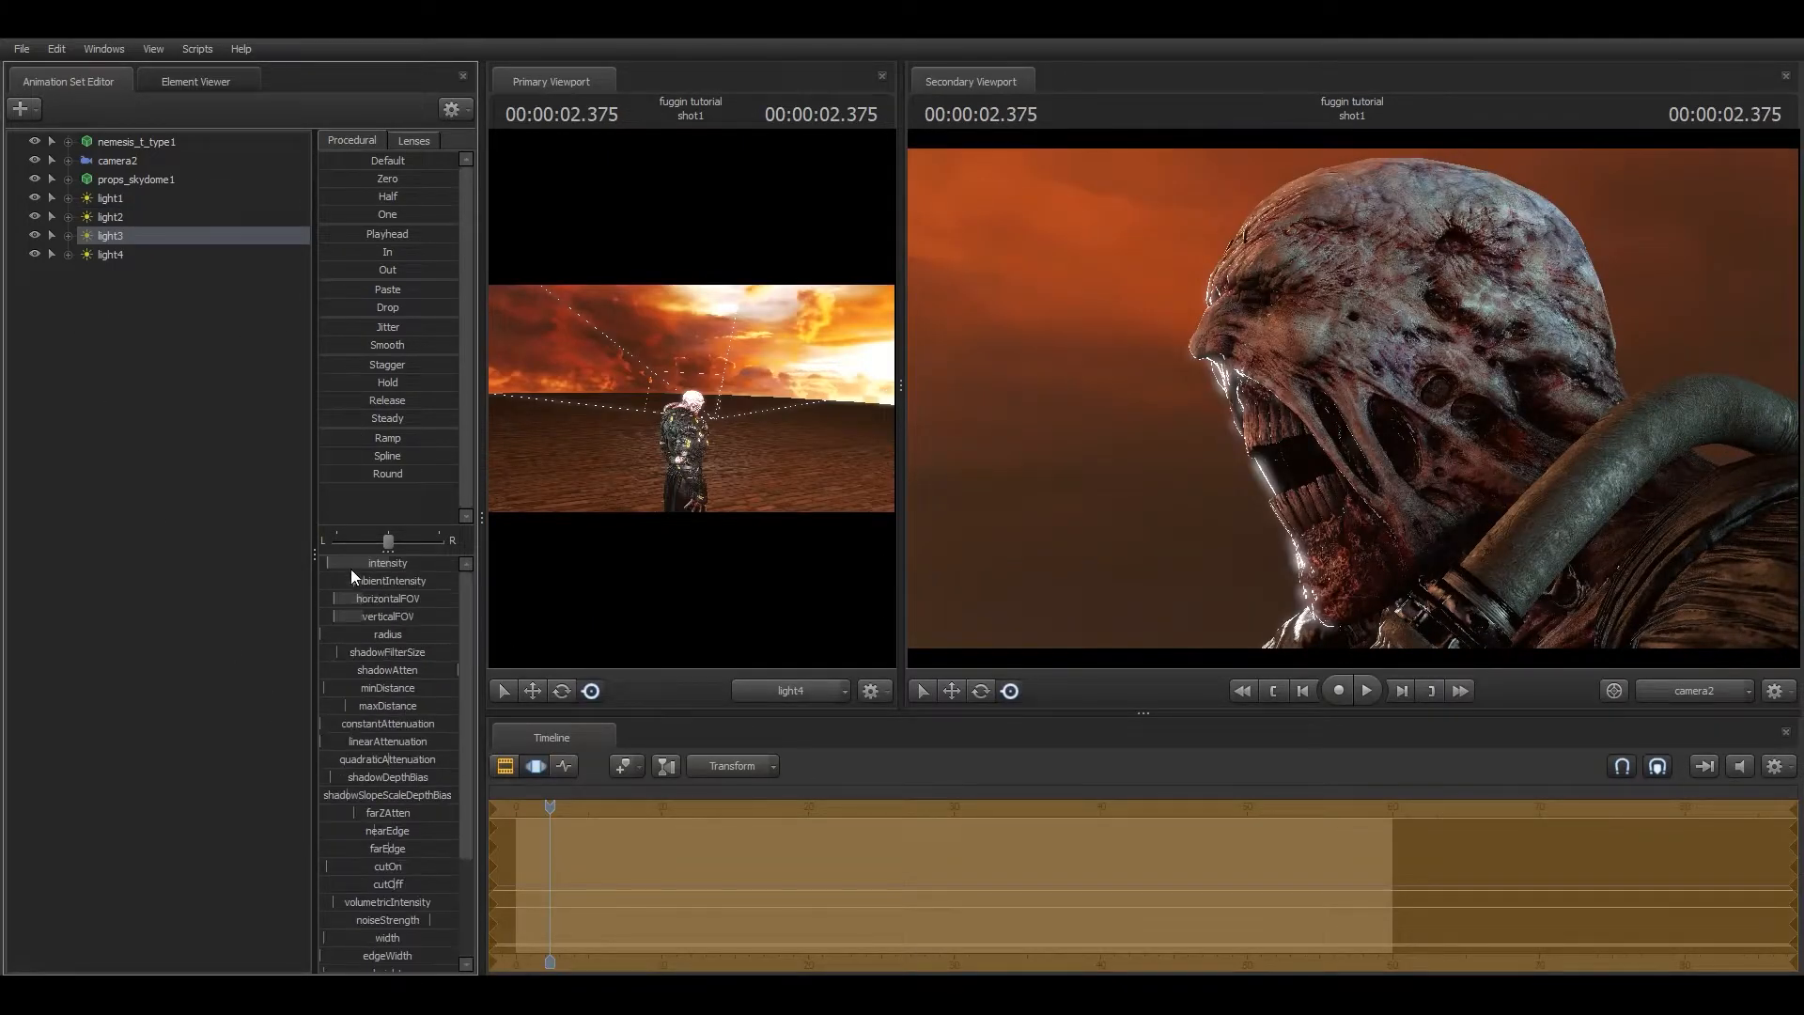
pyautogui.moveTo(340, 562); pyautogui.dragTo(345, 562)
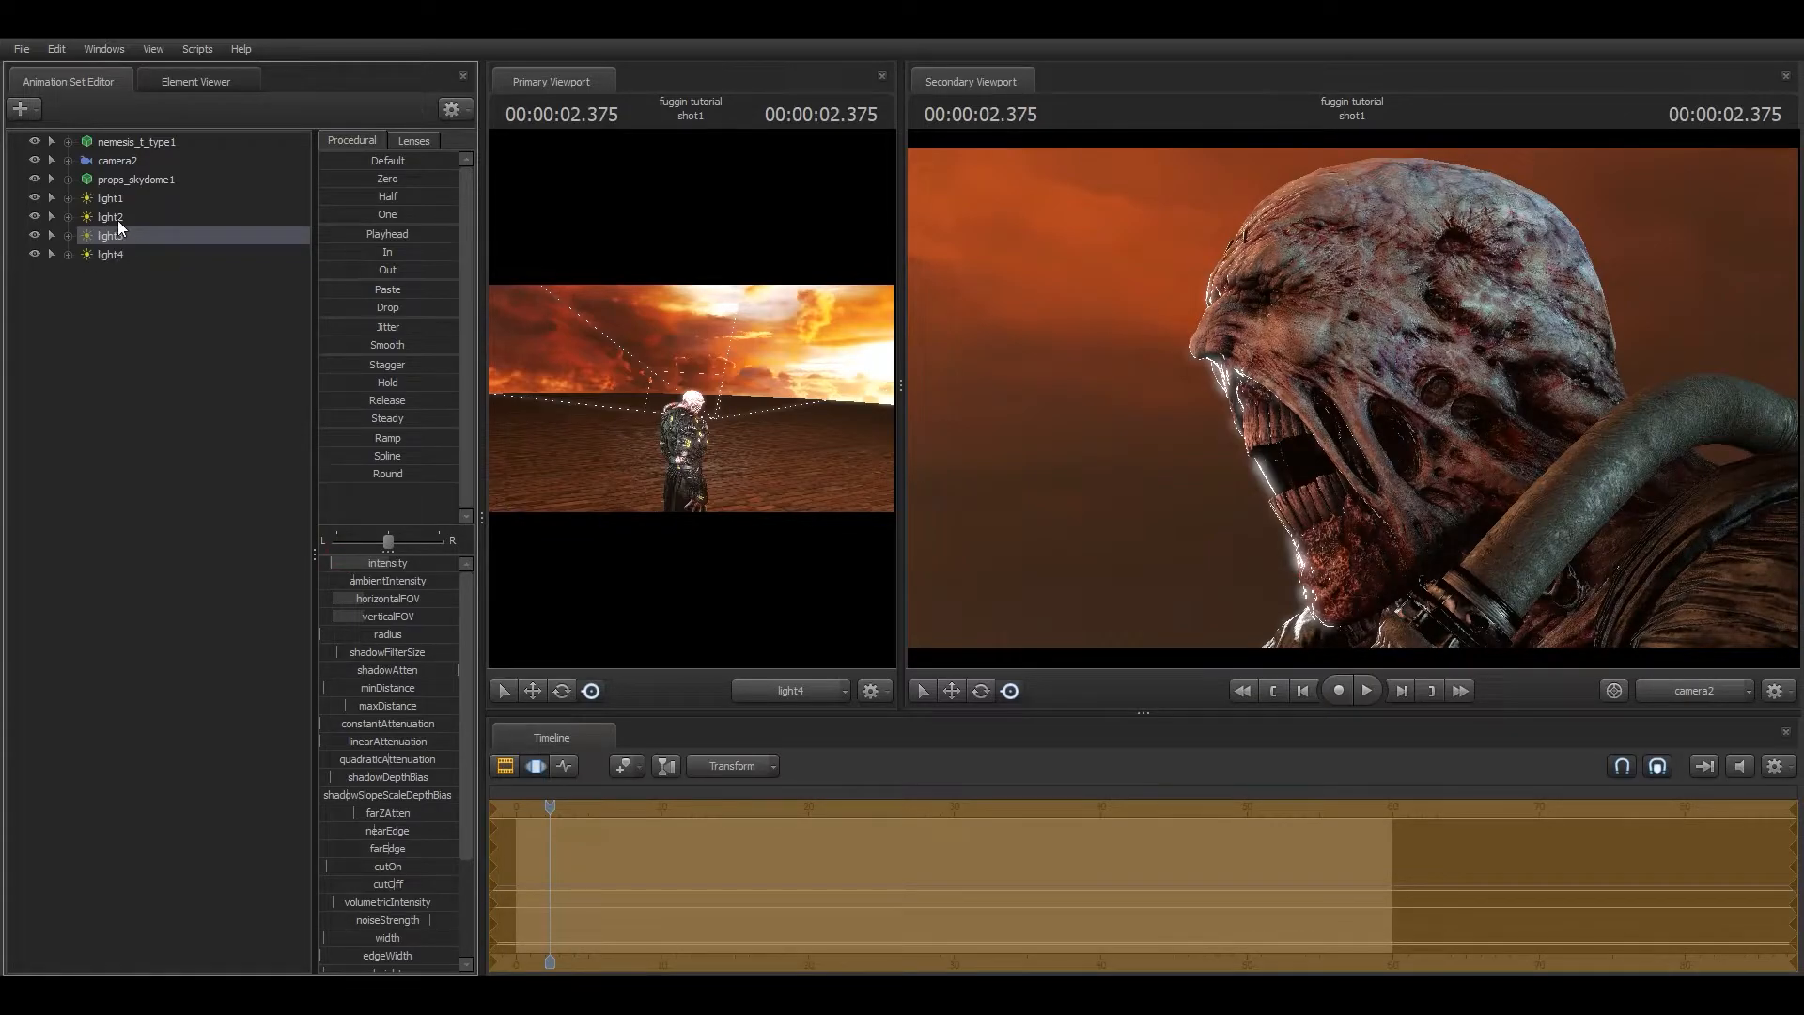
# Lower light2's intensity slightly and adjust its color_red and color_green to warm its tint.
pyautogui.click(117, 222)
pyautogui.moveTo(358, 562); pyautogui.dragTo(340, 562)
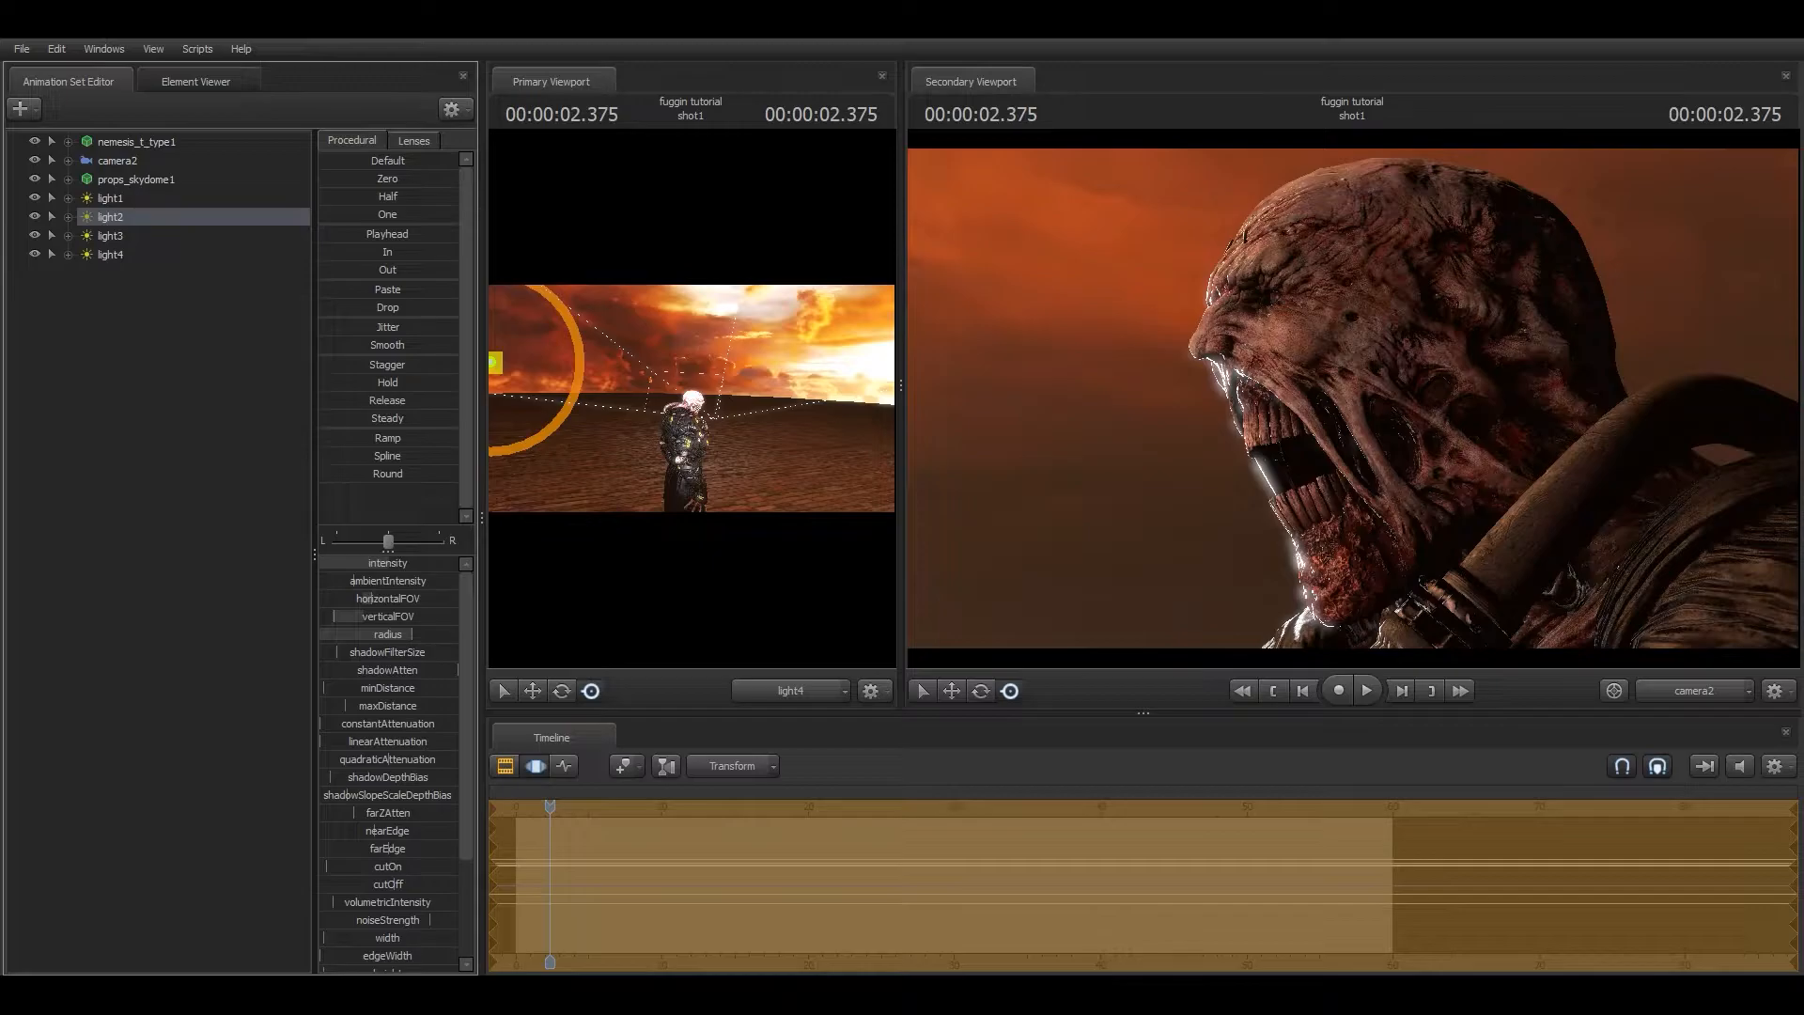
pyautogui.moveTo(339, 562); pyautogui.dragTo(349, 562)
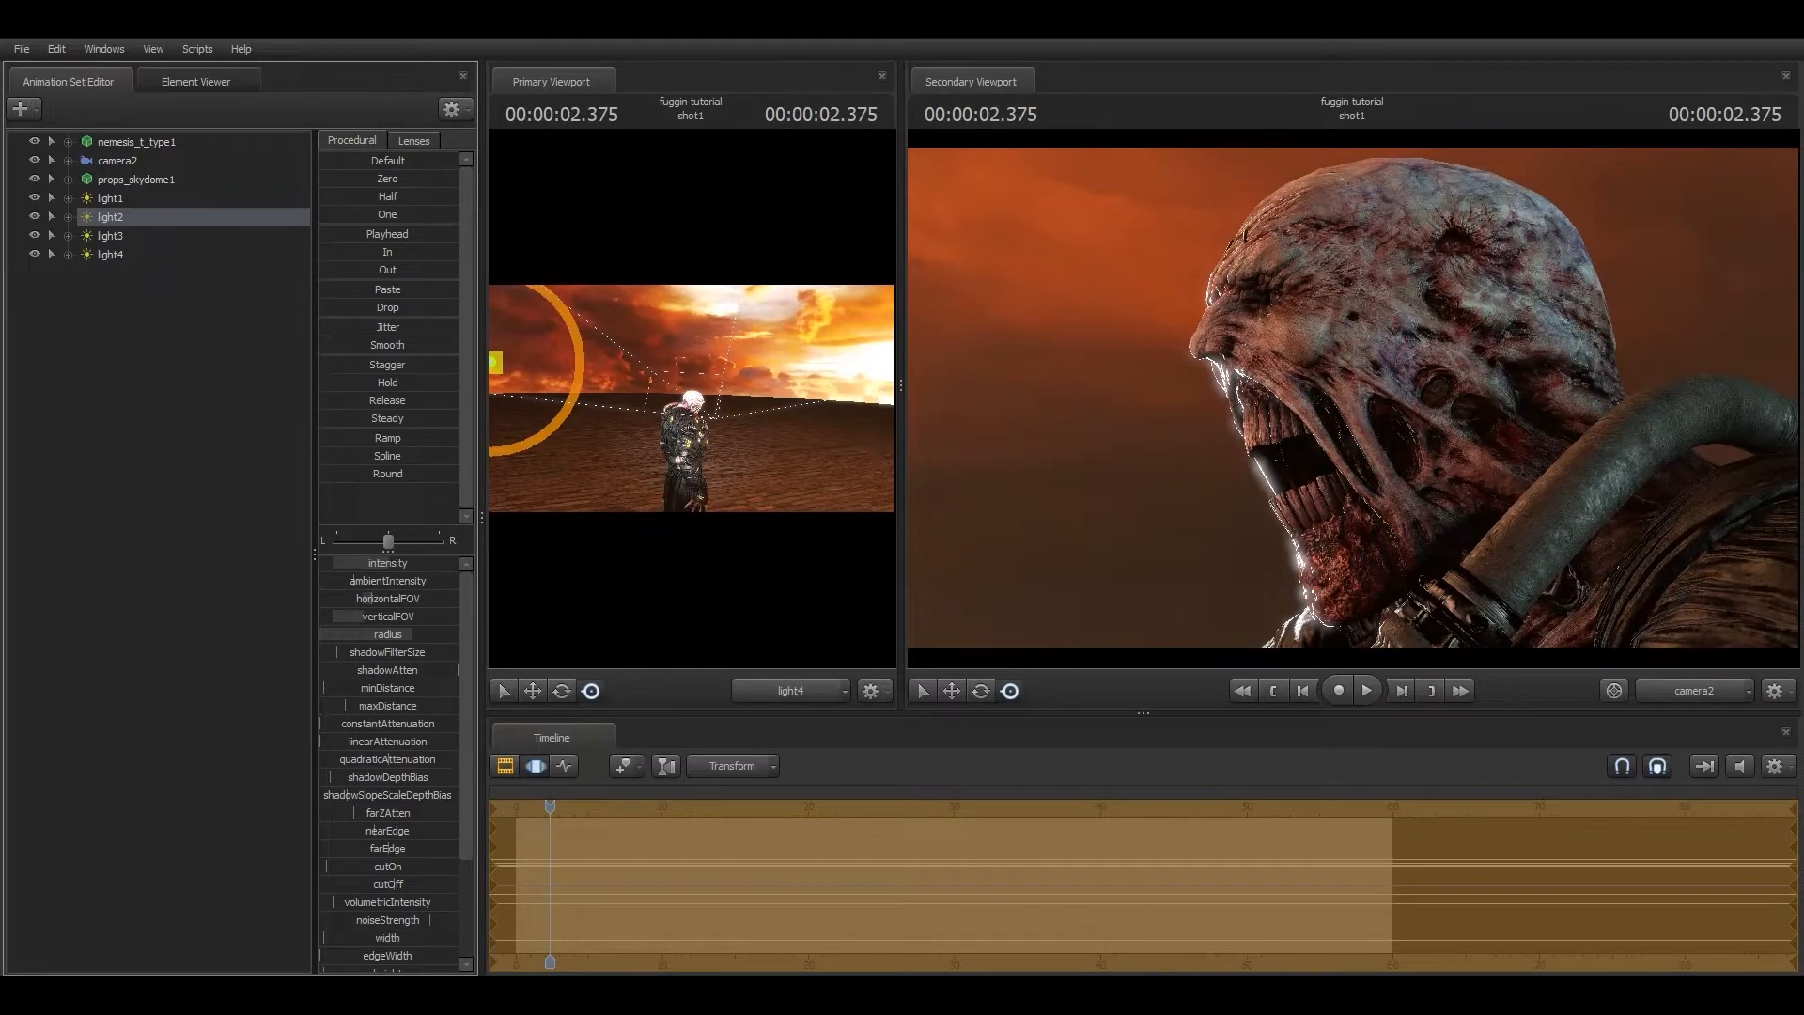
pyautogui.scroll(-3, 382, 851)
pyautogui.moveTo(414, 874)
pyautogui.mouseDown()
pyautogui.moveTo(428, 874)
pyautogui.moveTo(393, 891)
pyautogui.moveTo(417, 891)
pyautogui.mouseUp()
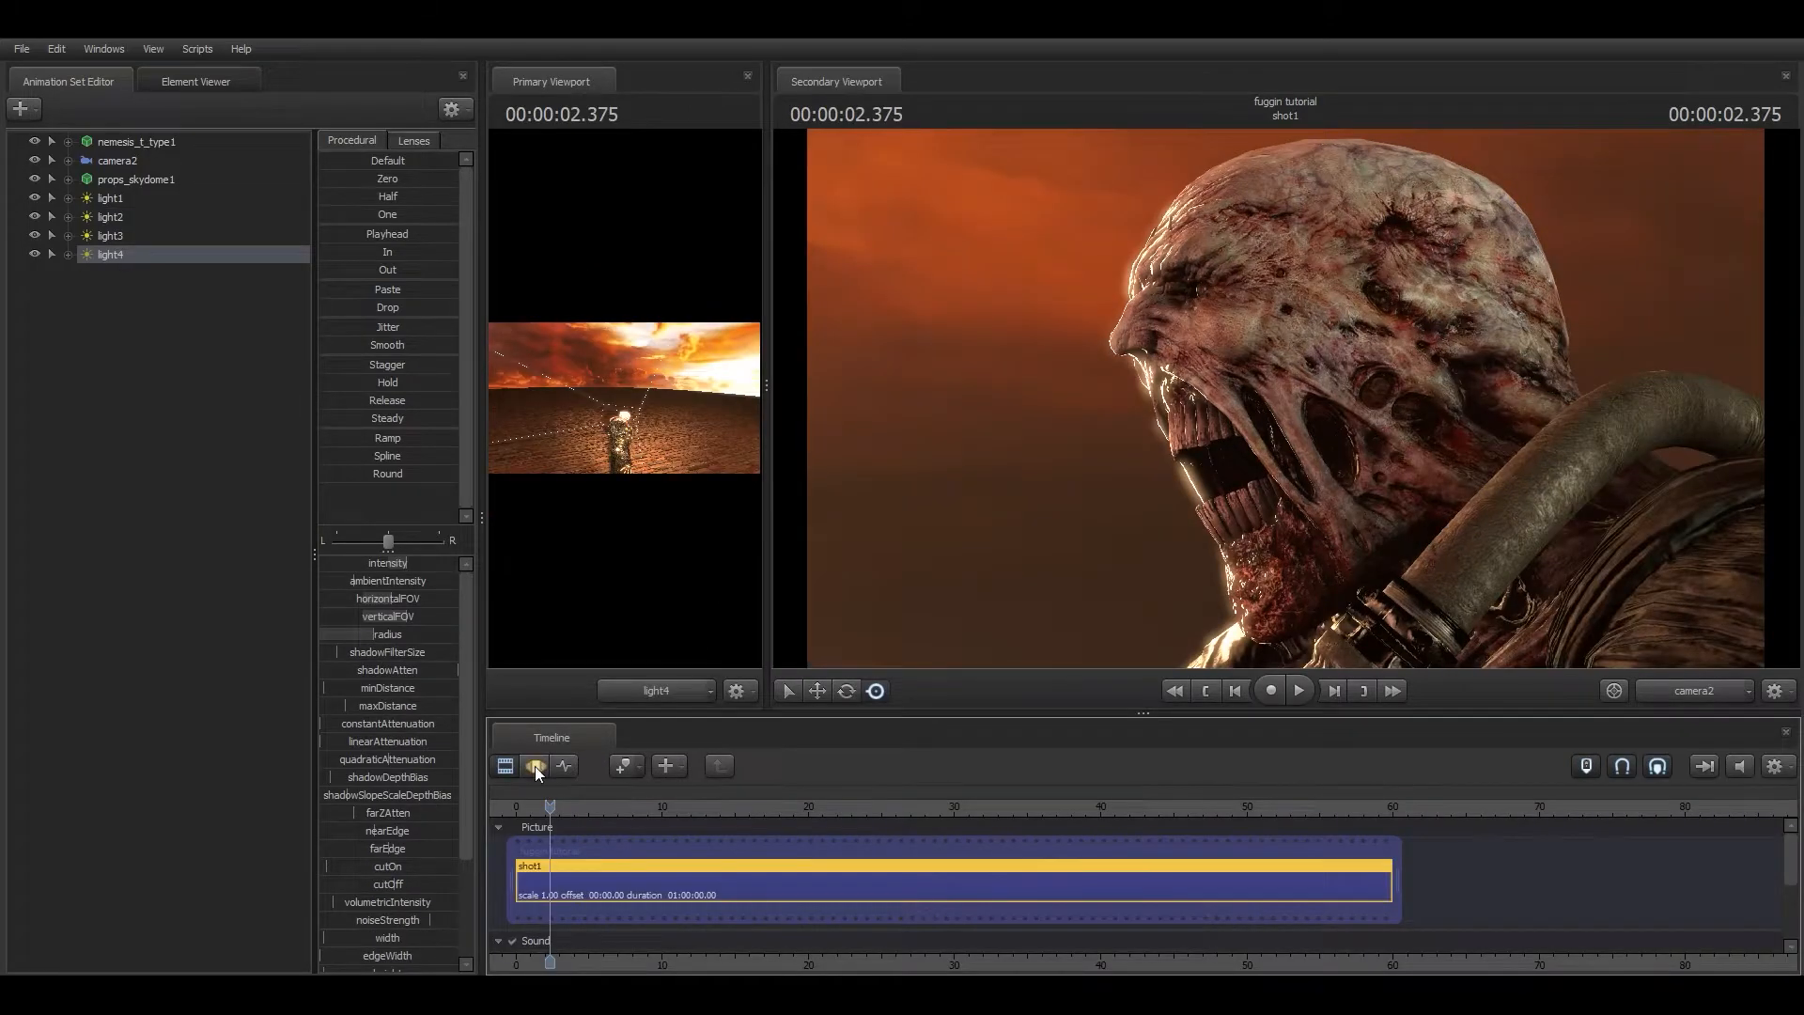
# Lower camera2's focalDistance slightly to focus on the Nemesis's head, refreshing the frame to check the result.
pyautogui.click(534, 765)
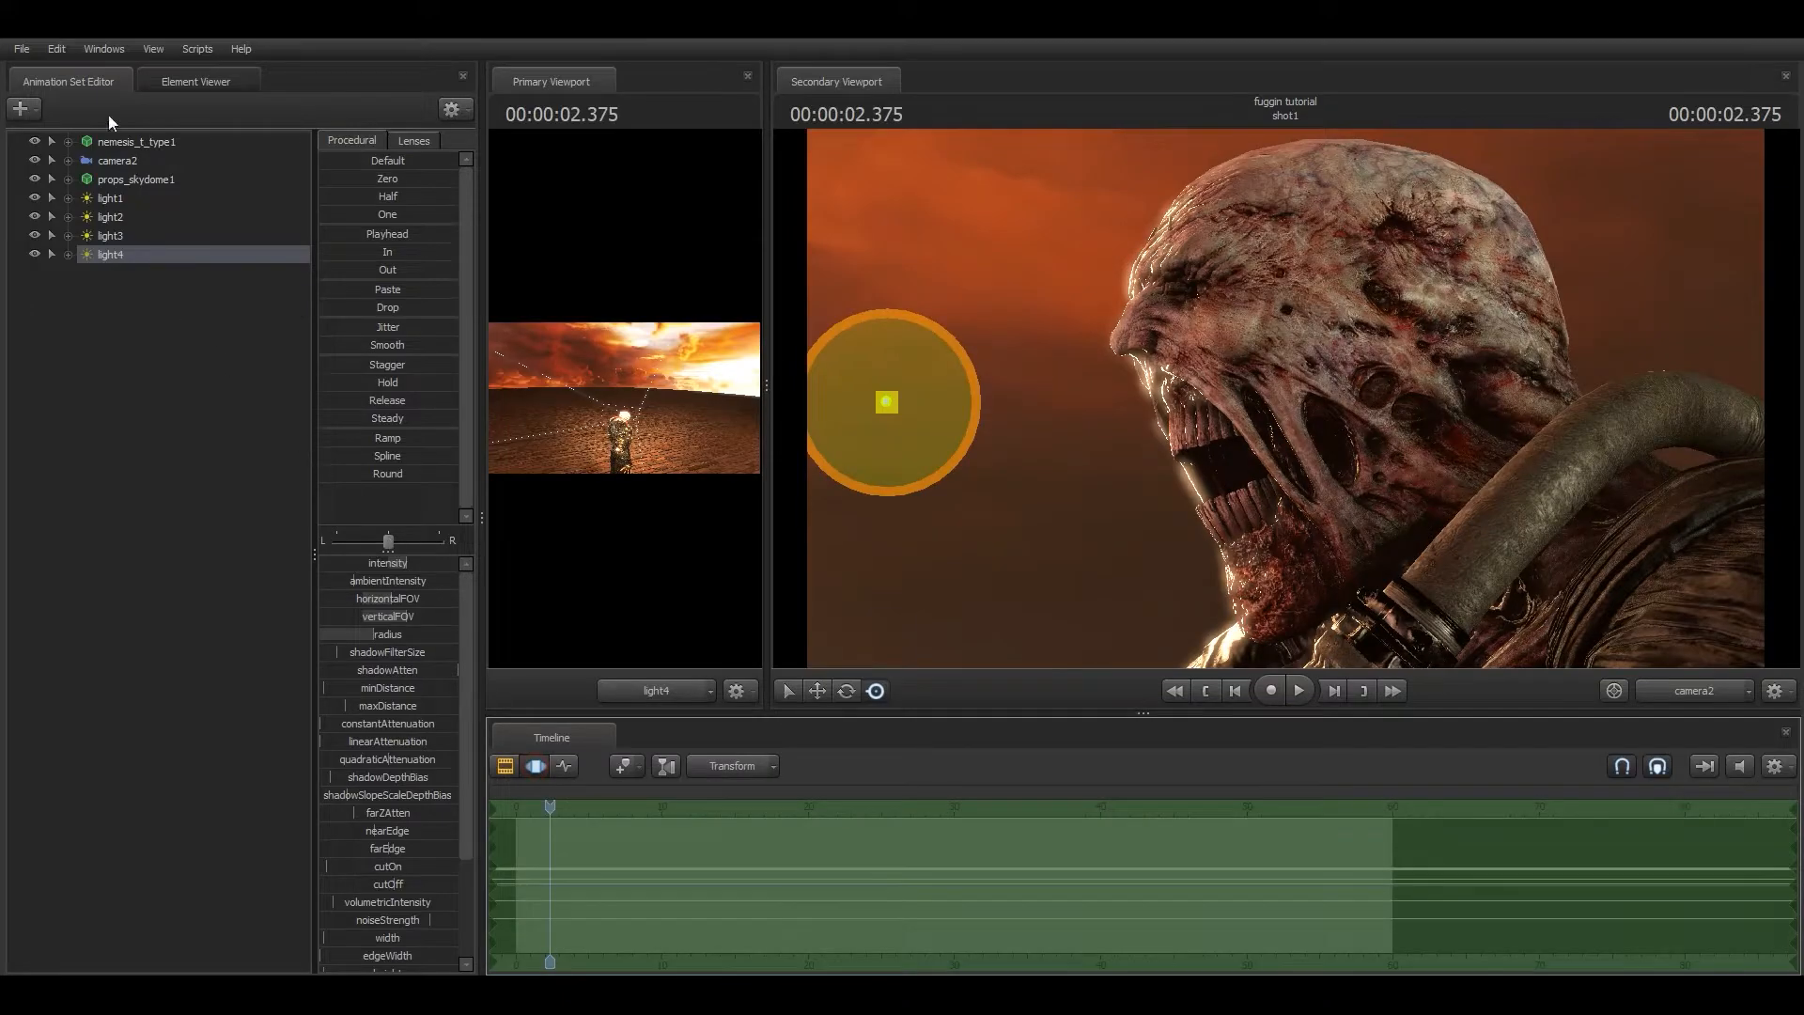
pyautogui.click(129, 165)
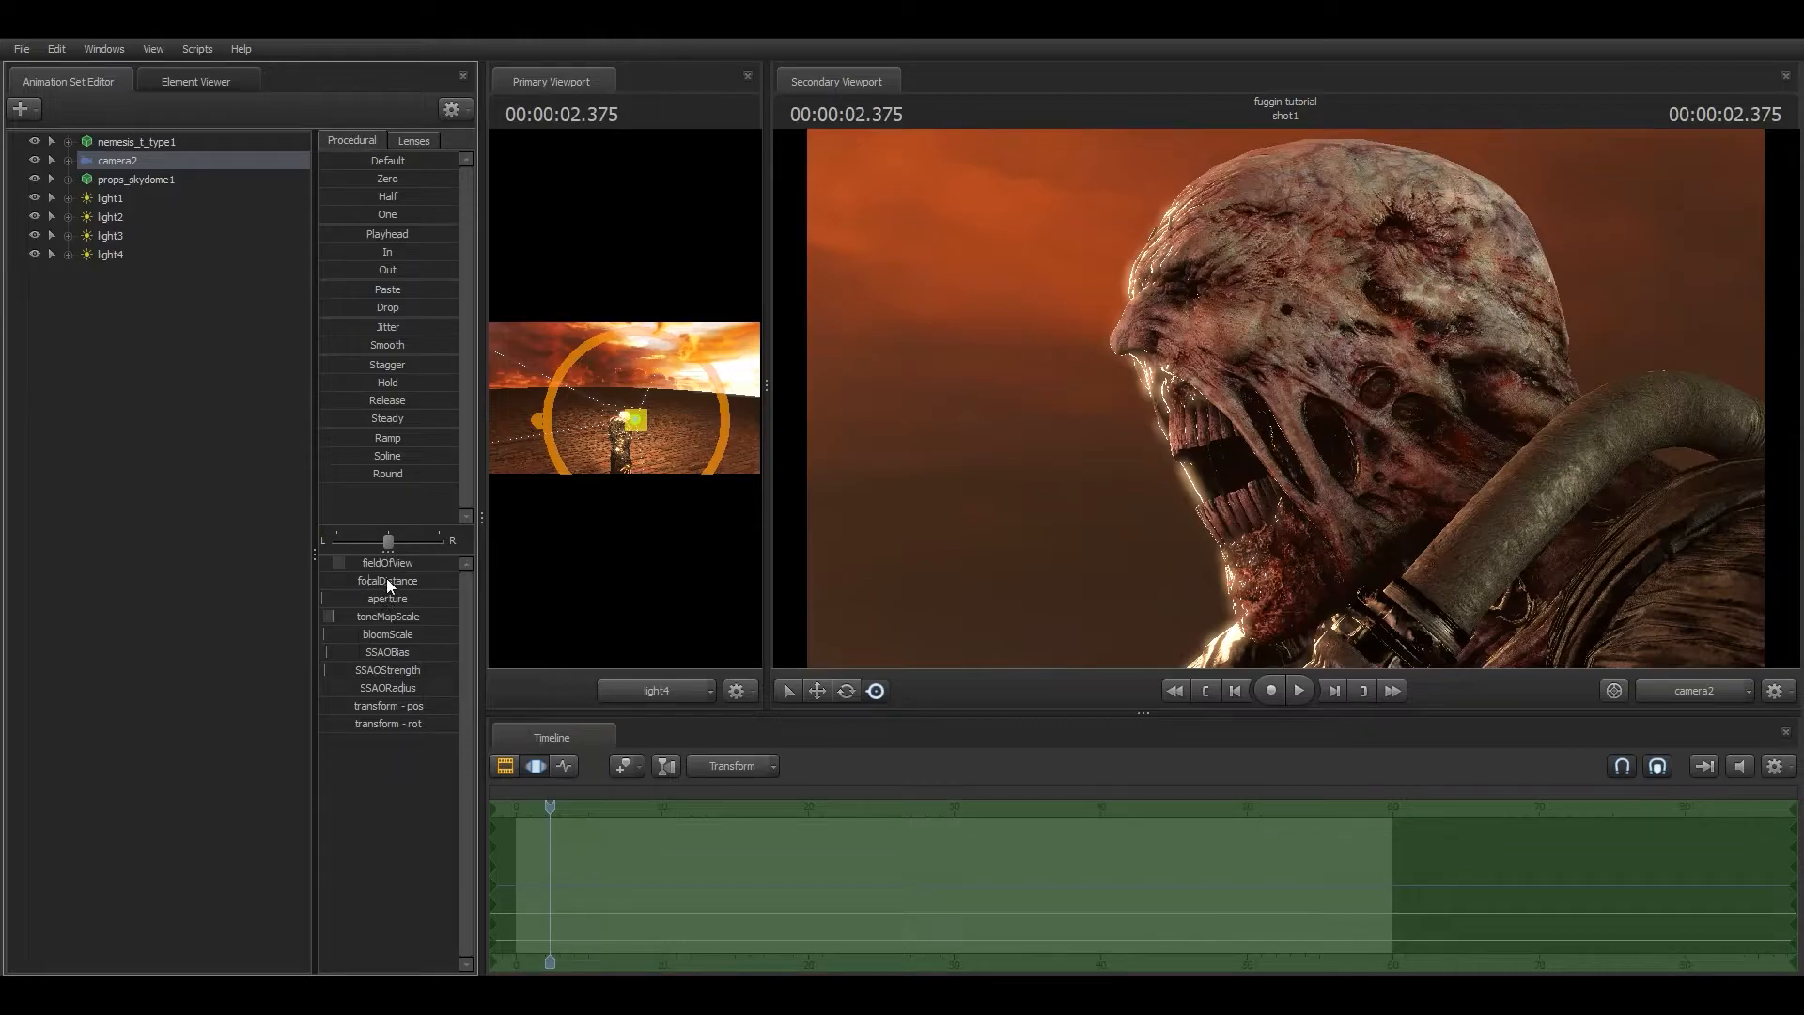
pyautogui.moveTo(386, 579); pyautogui.dragTo(363, 580)
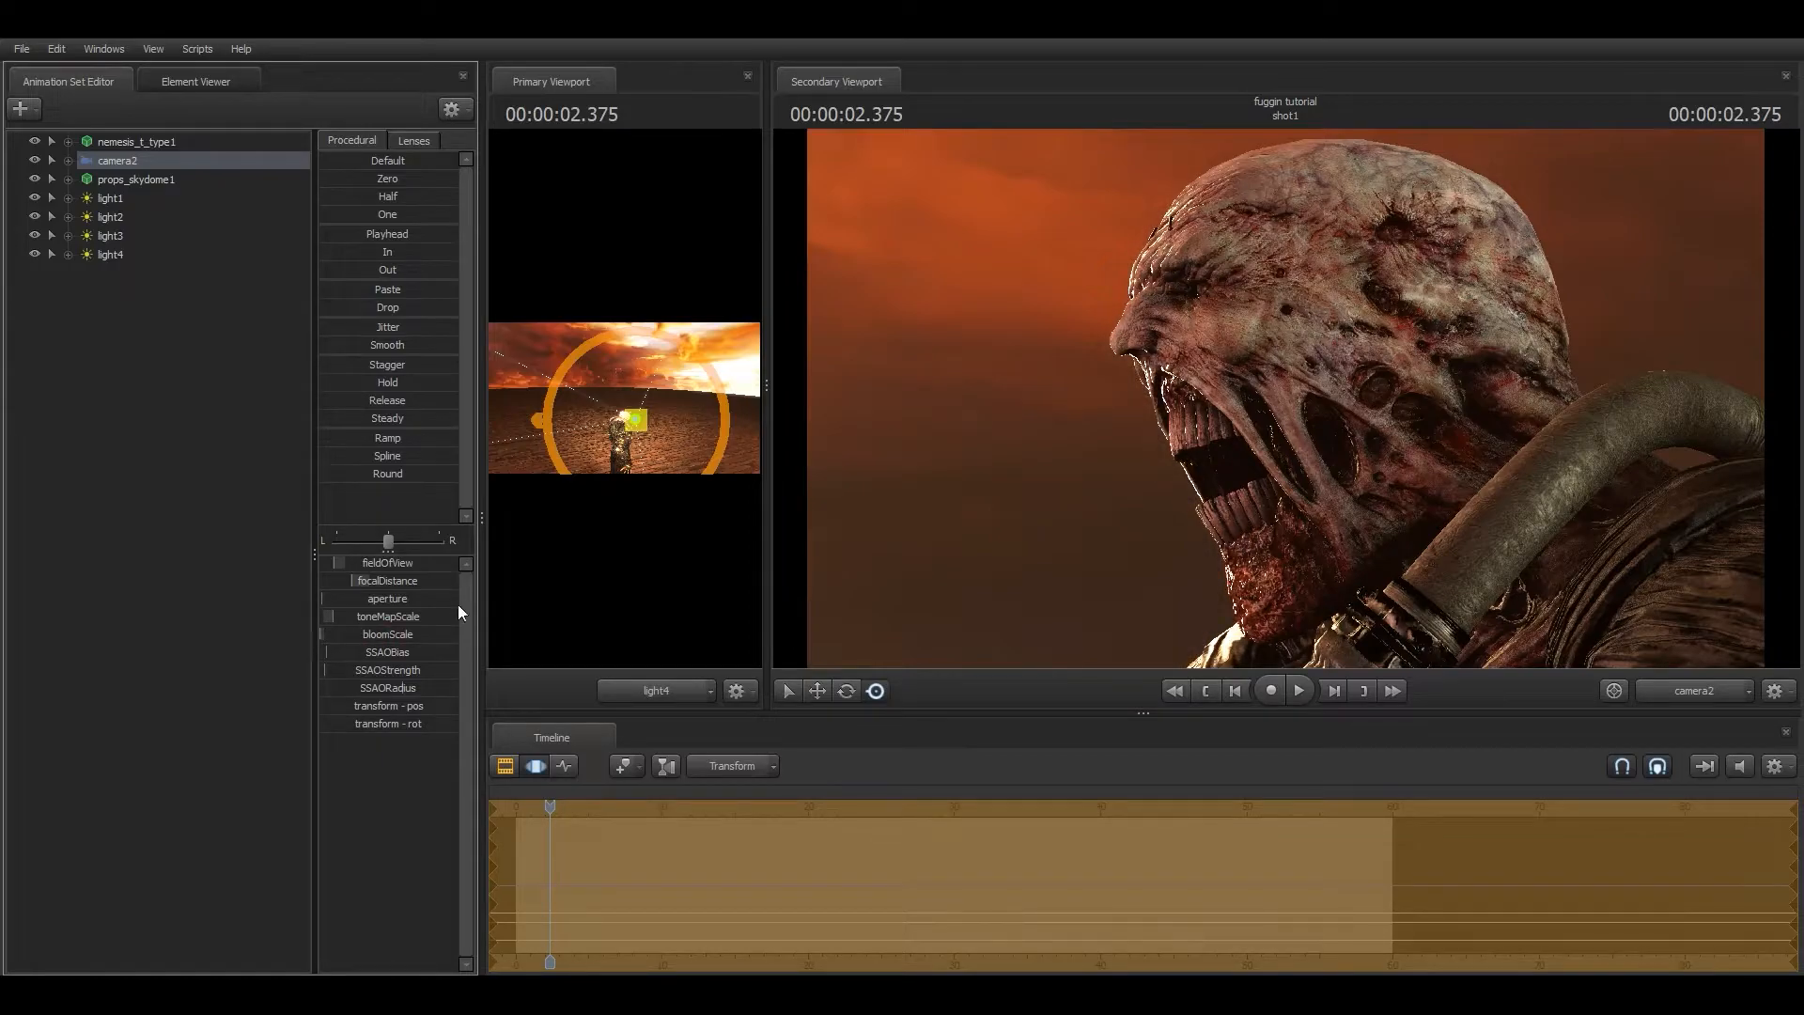
pyautogui.click(504, 766)
pyautogui.click(534, 767)
pyautogui.click(504, 766)
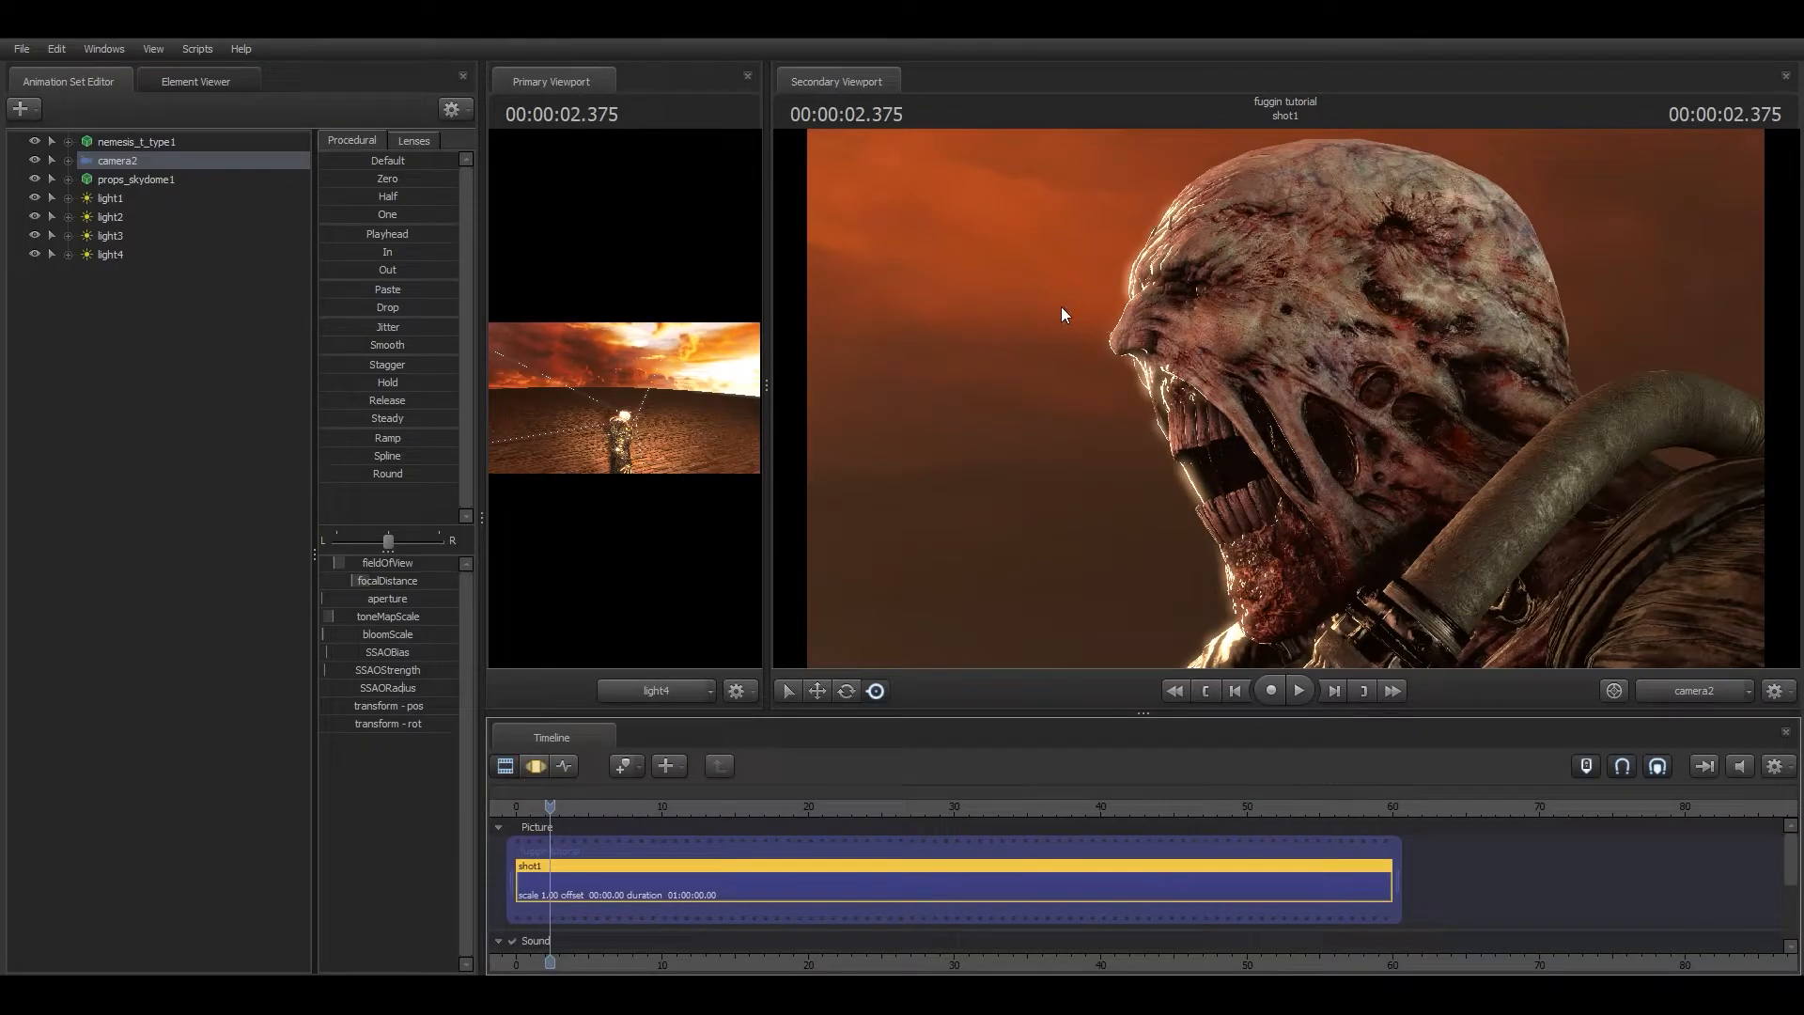
# Raise camera2's aperture to its slider maximum and refresh the frame to check the background blur.
pyautogui.press('F3')
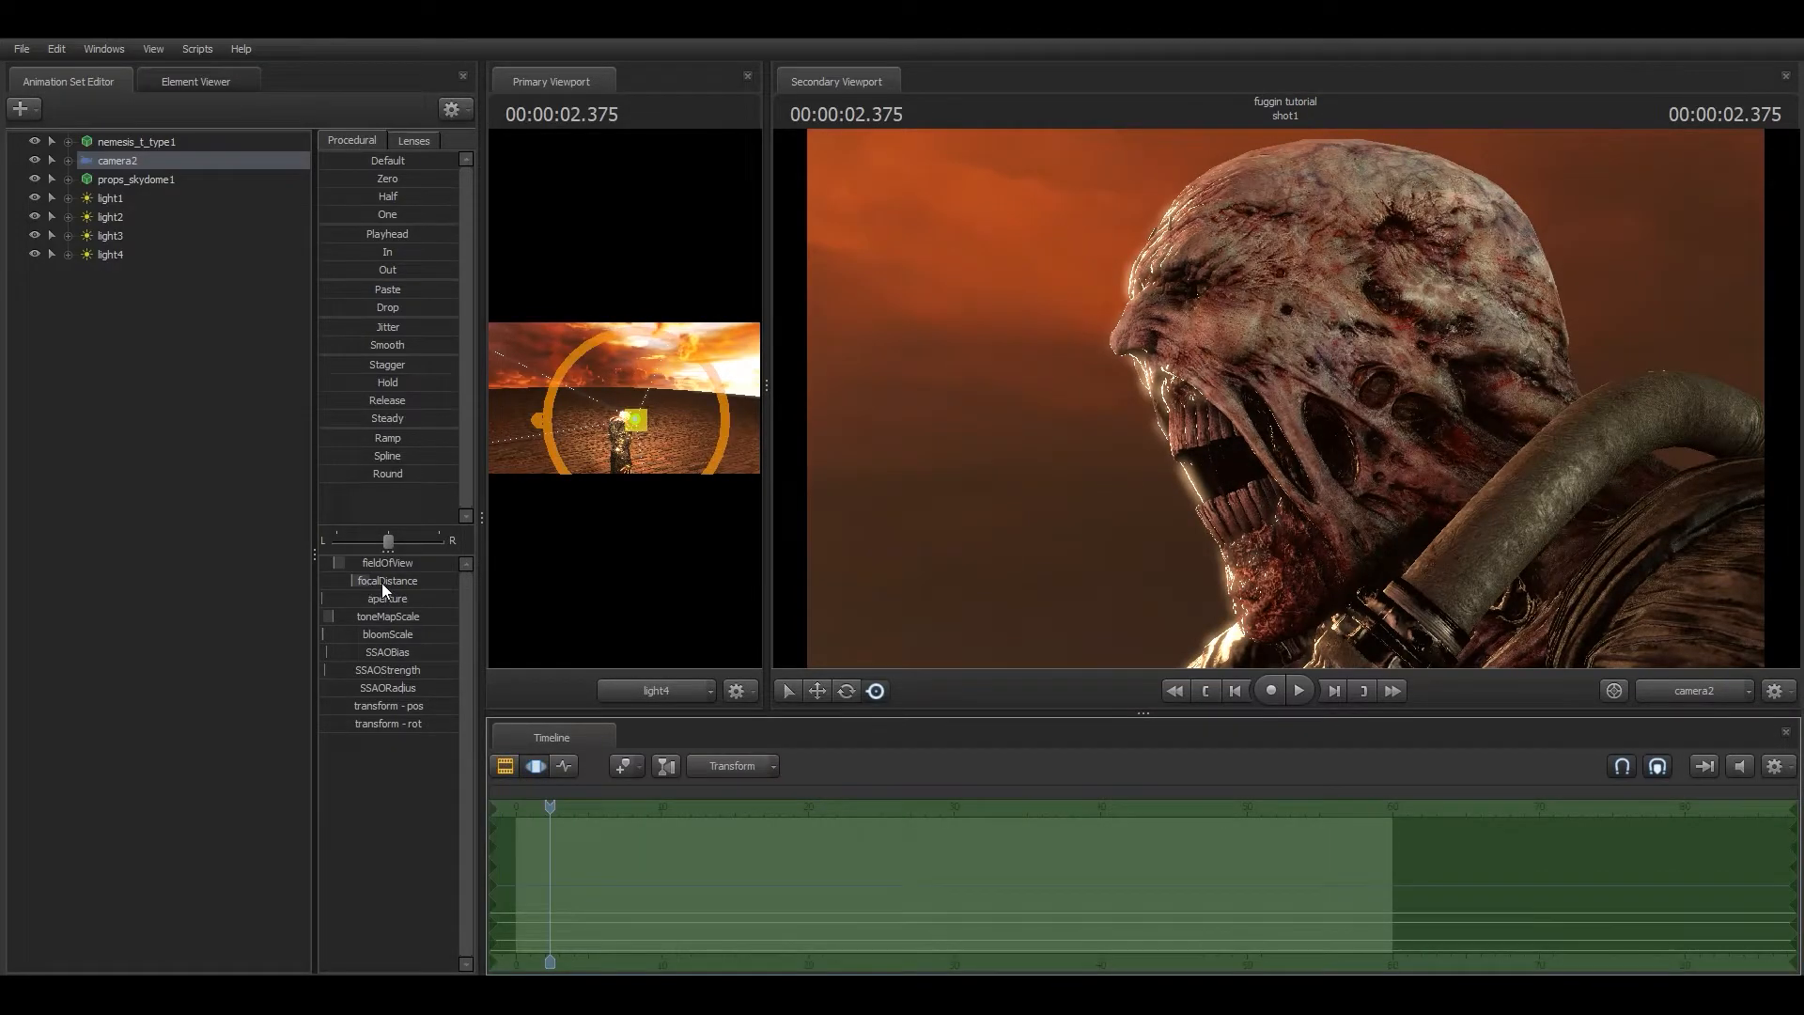
pyautogui.moveTo(376, 581); pyautogui.dragTo(488, 621)
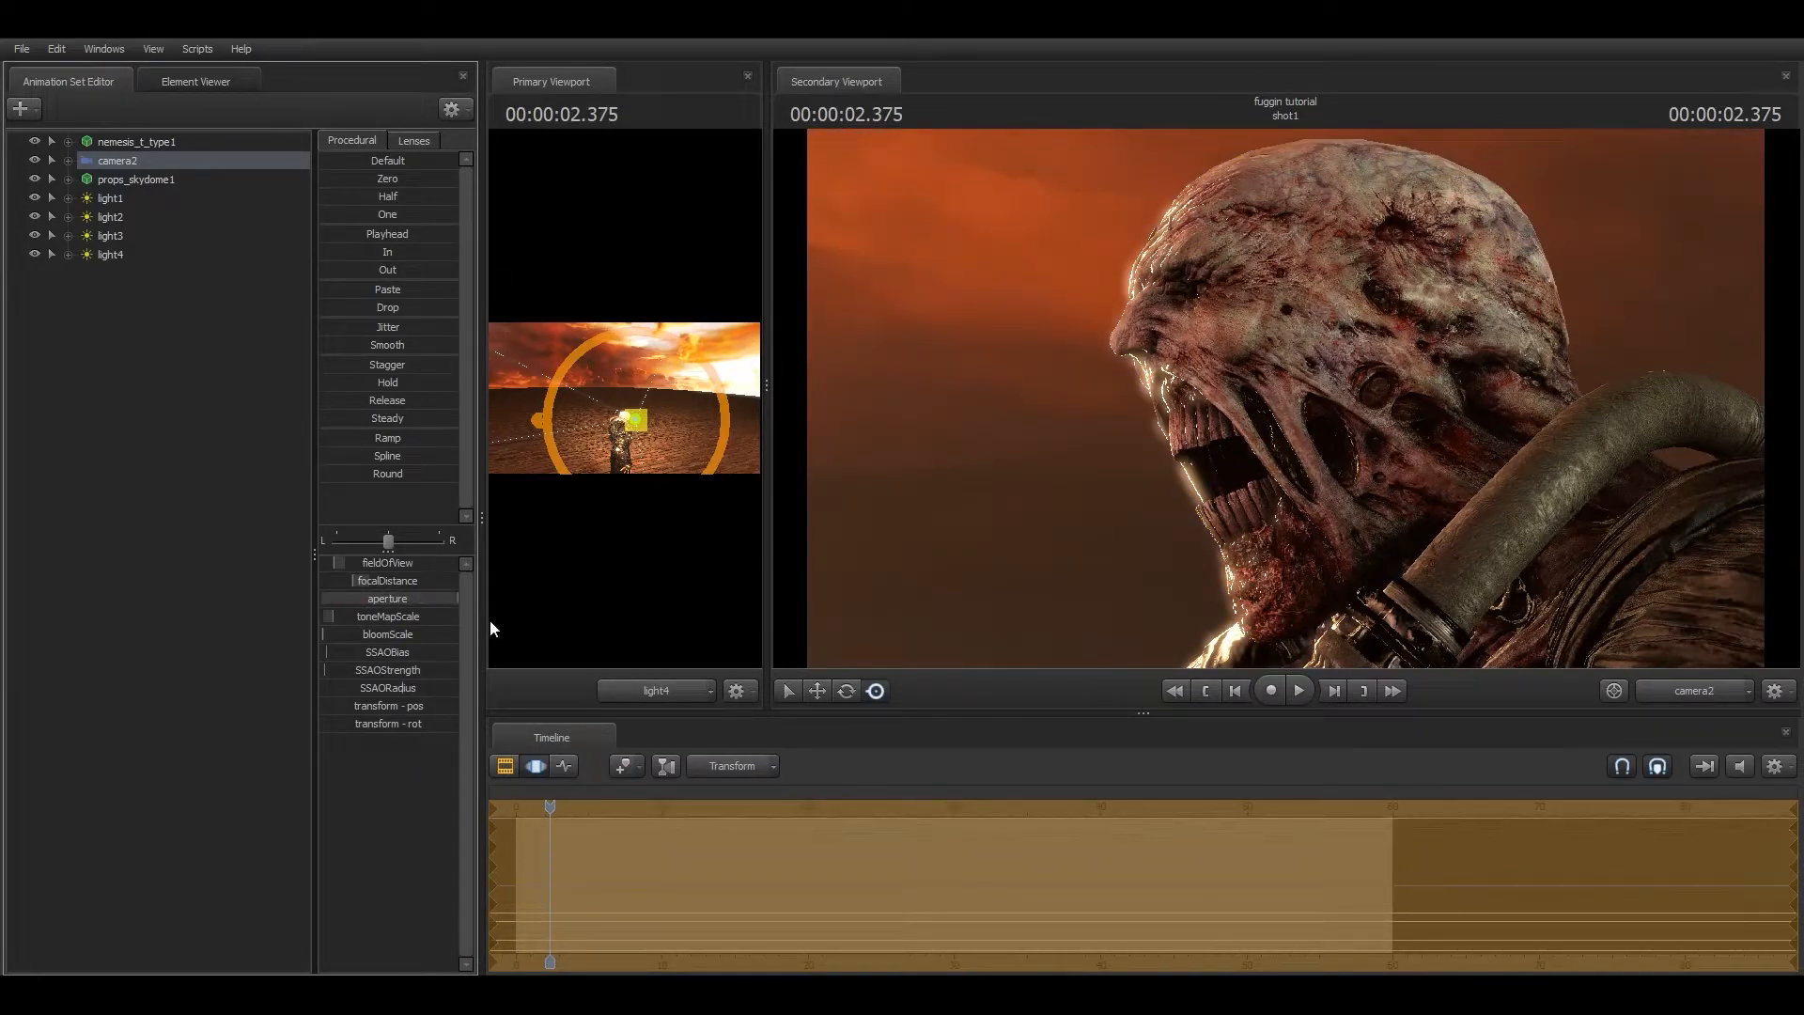
pyautogui.click(505, 766)
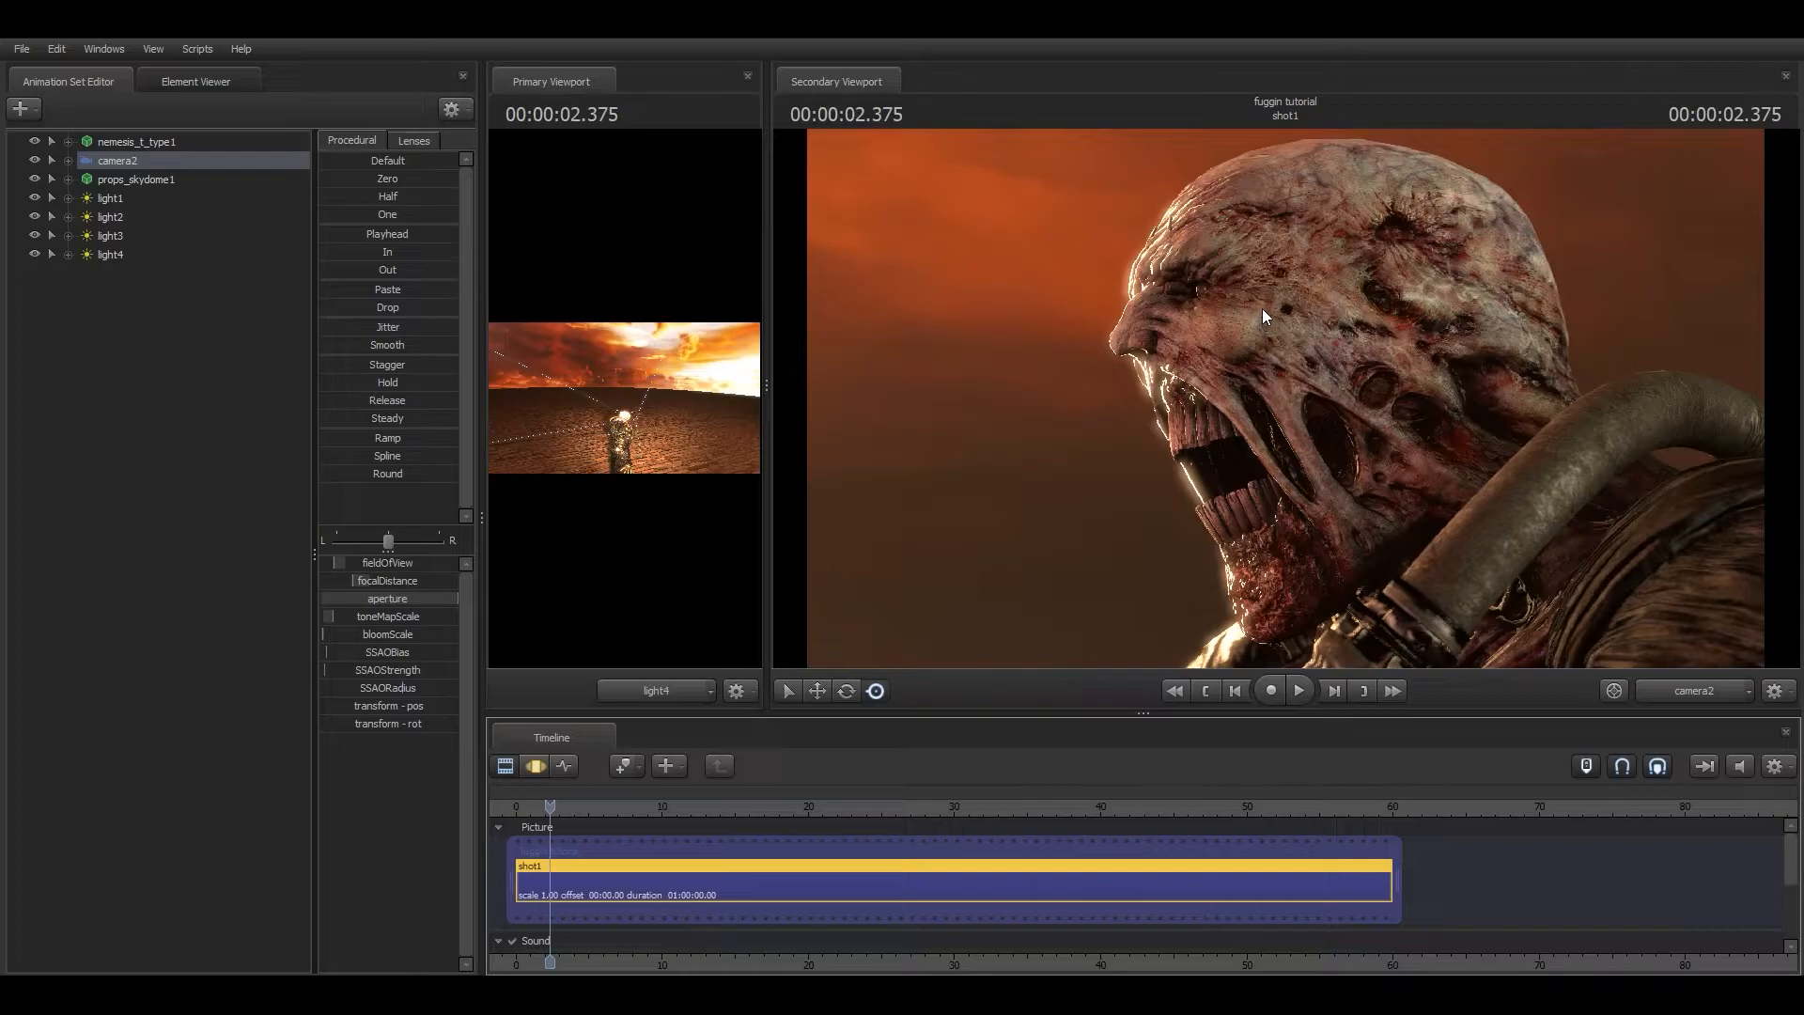
pyautogui.click(536, 766)
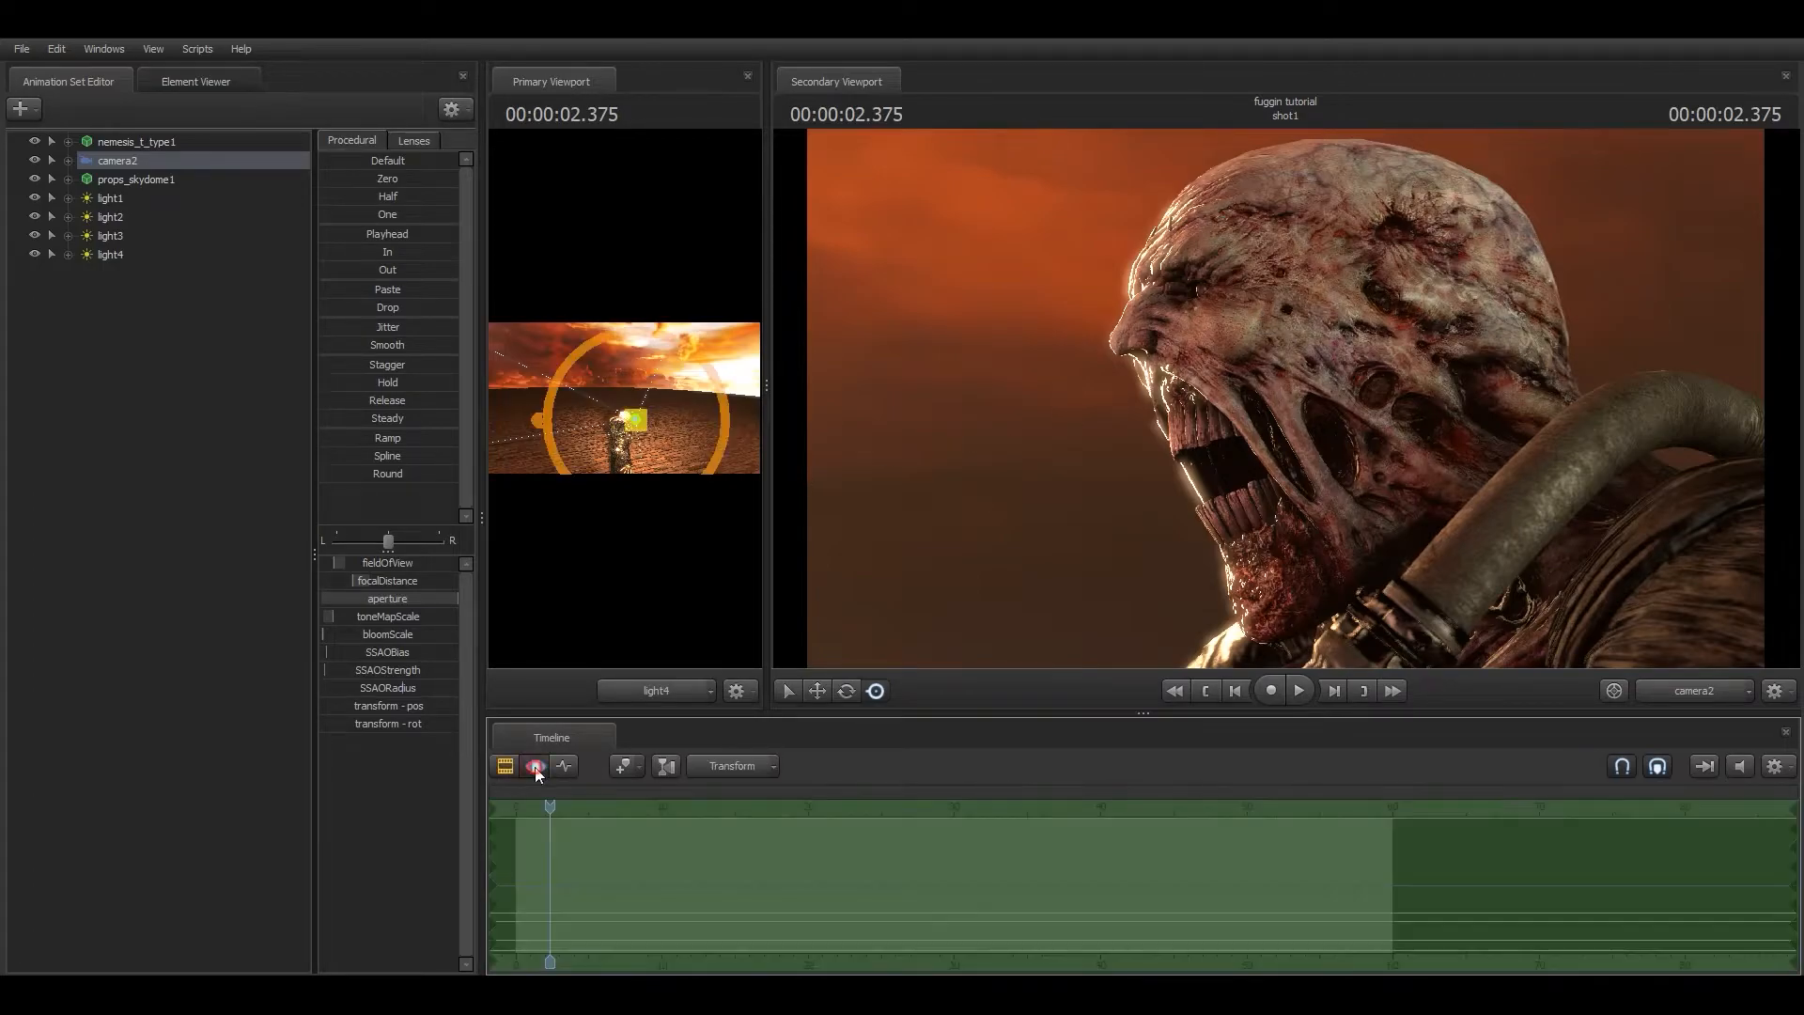
# Remap camera2's aperture slider range to a maximum of 30.
pyautogui.rightClick(426, 599)
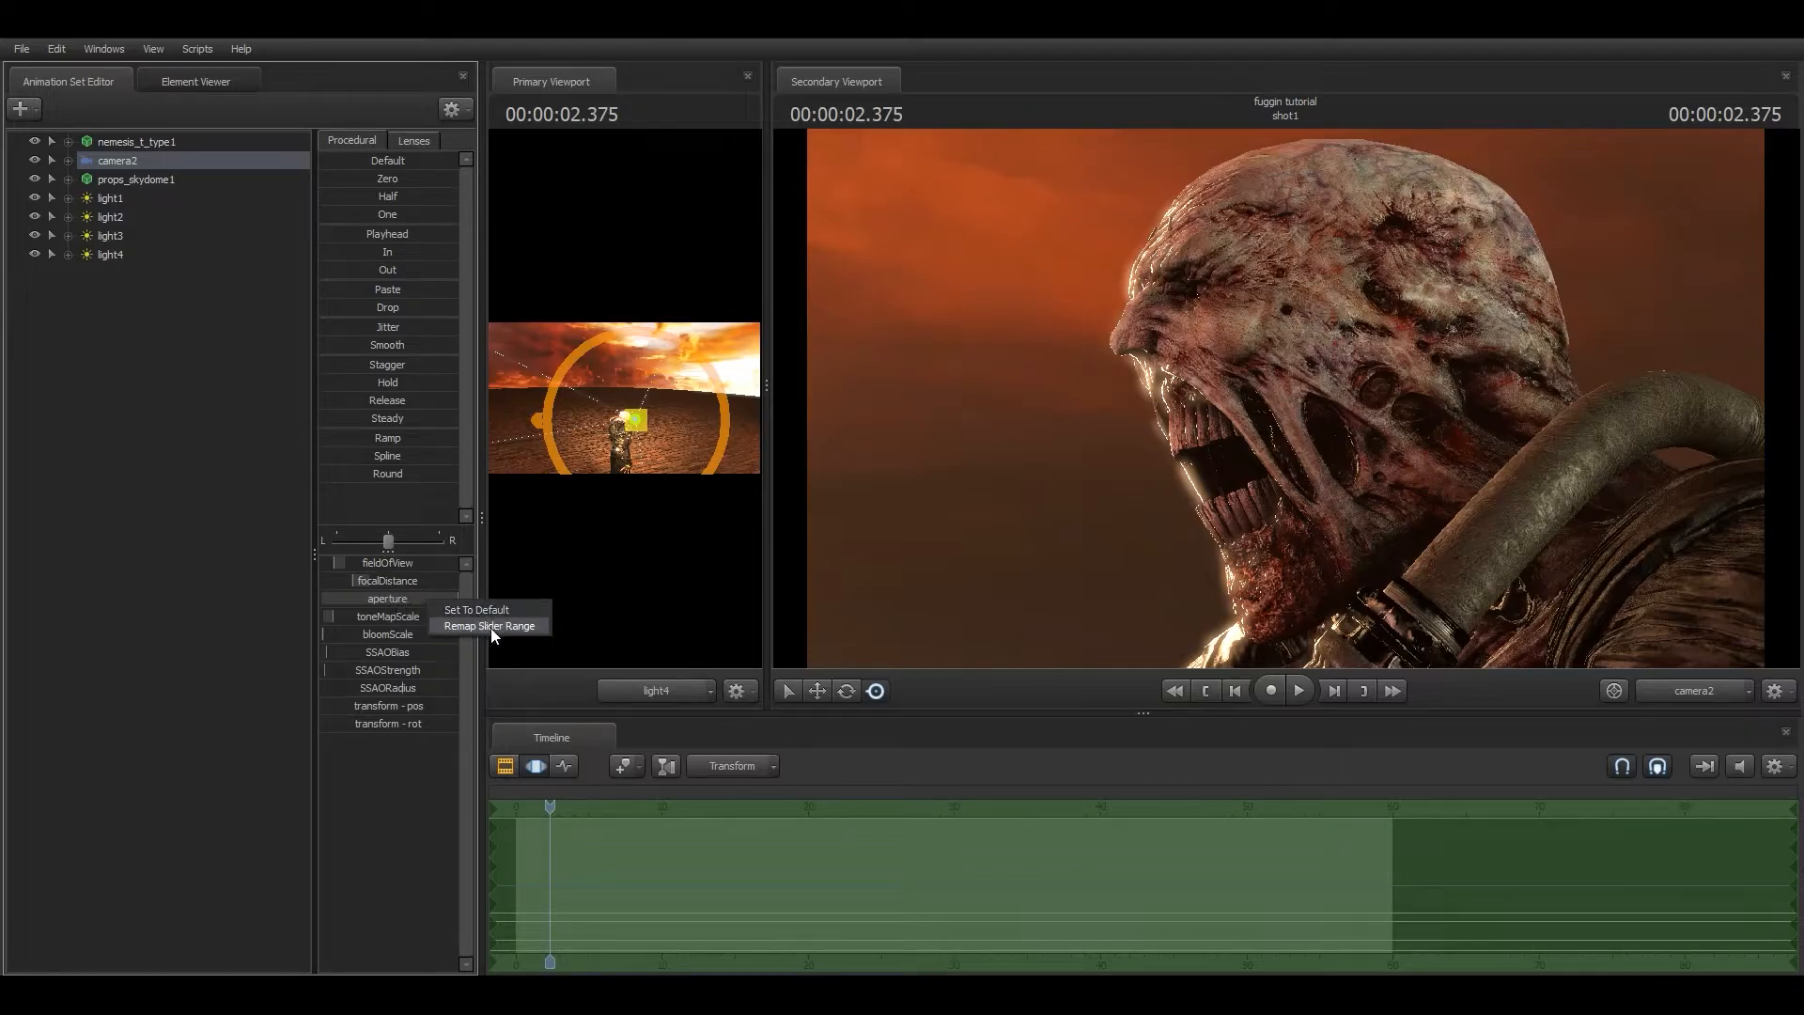
pyautogui.click(491, 626)
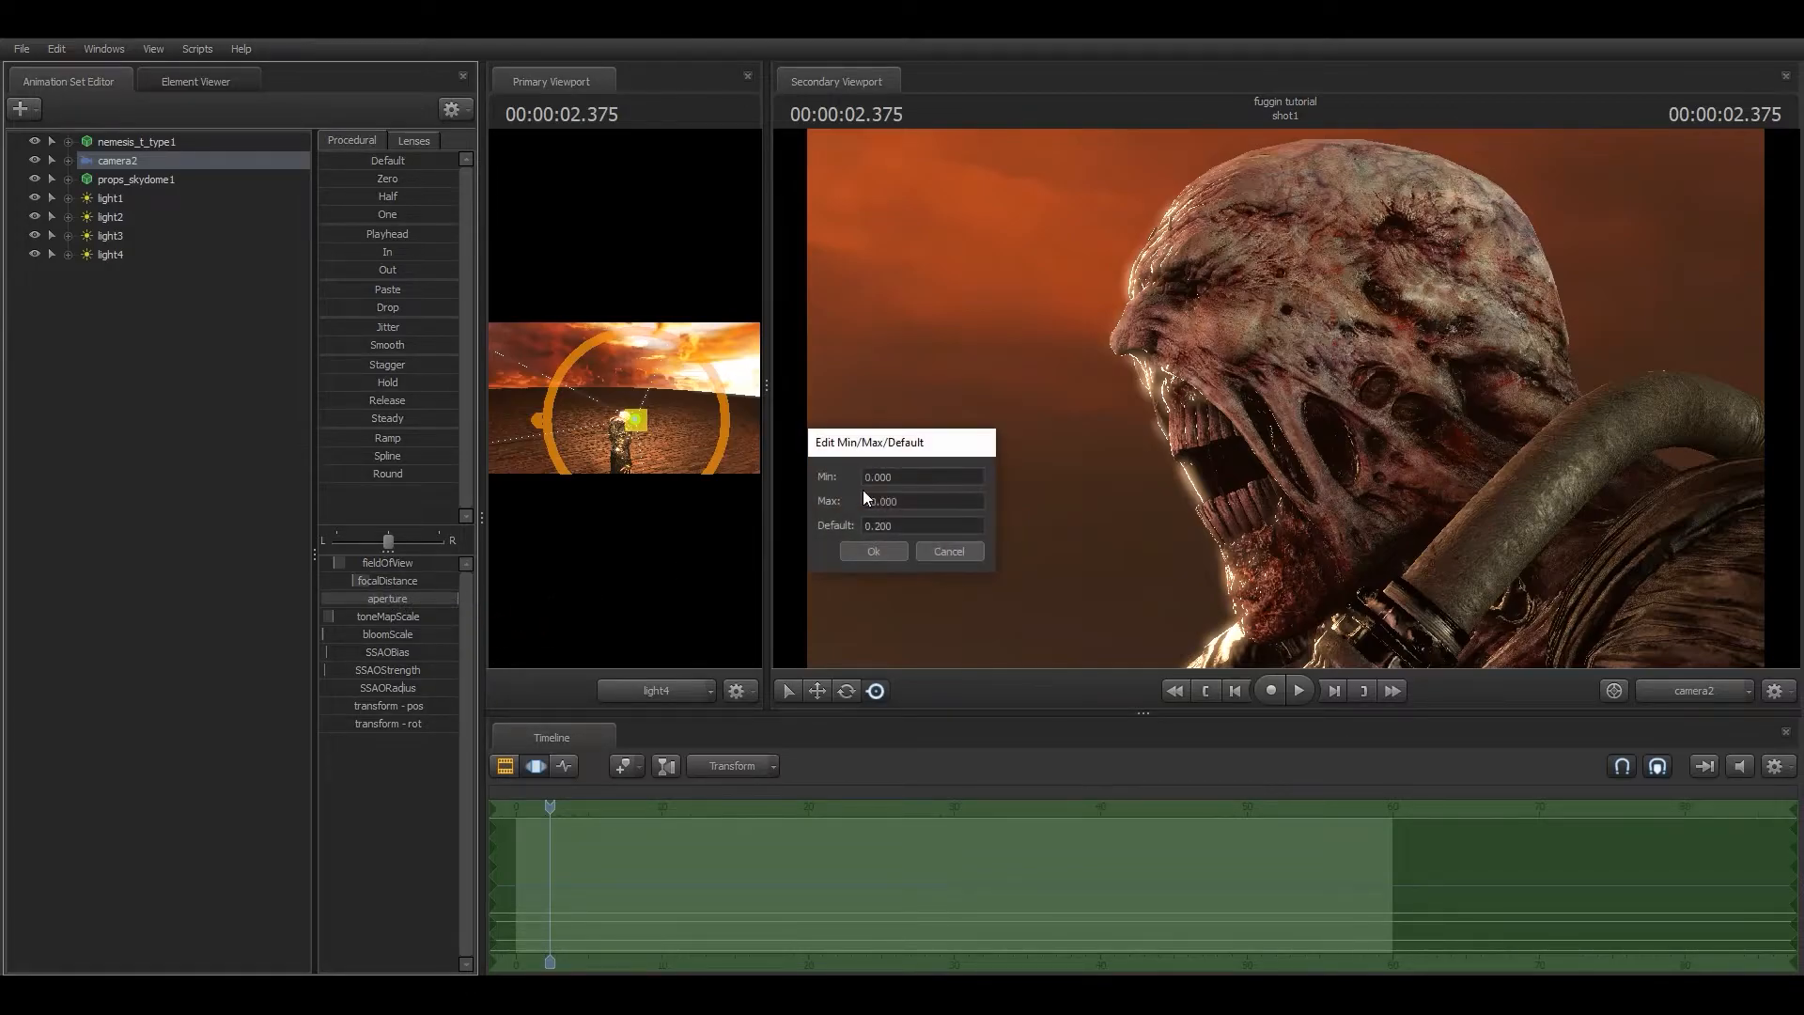
pyautogui.moveTo(926, 507); pyautogui.dragTo(853, 507)
pyautogui.write('30')
pyautogui.press('Return')
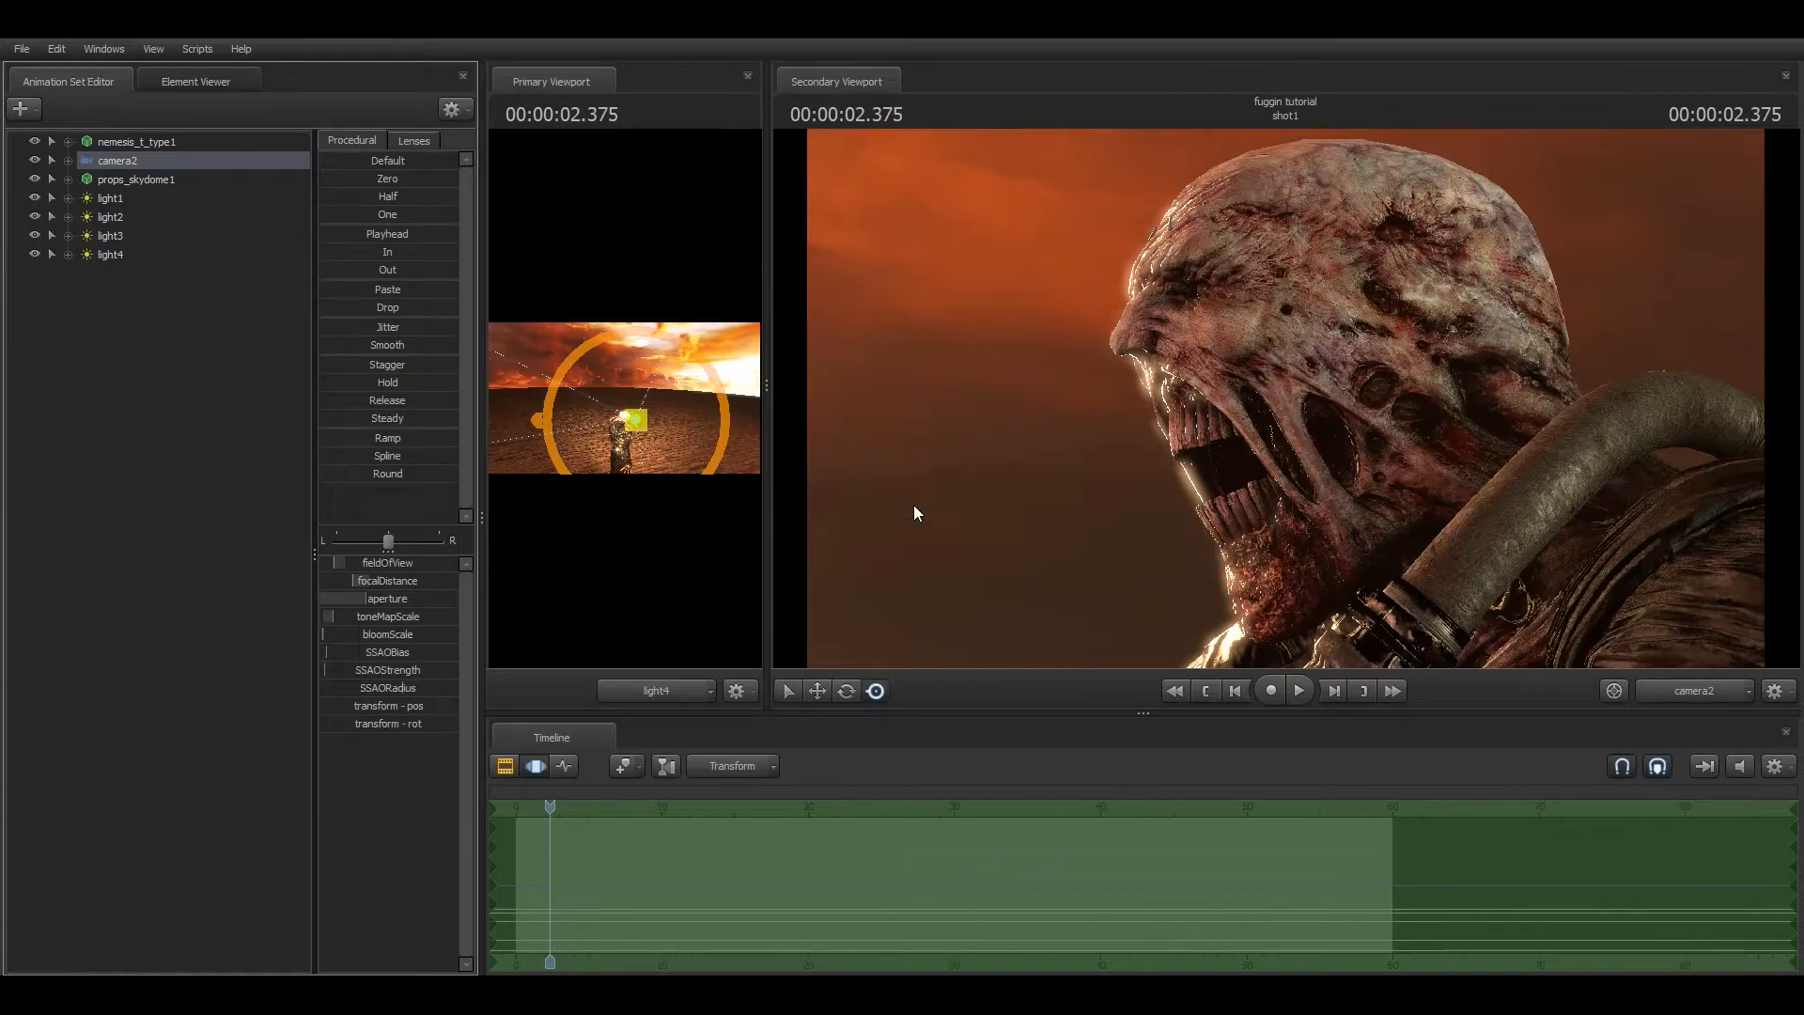
# Raise camera2's aperture through the extended range up to its maximum, refreshing the frame to compare the blur.
pyautogui.click(372, 600)
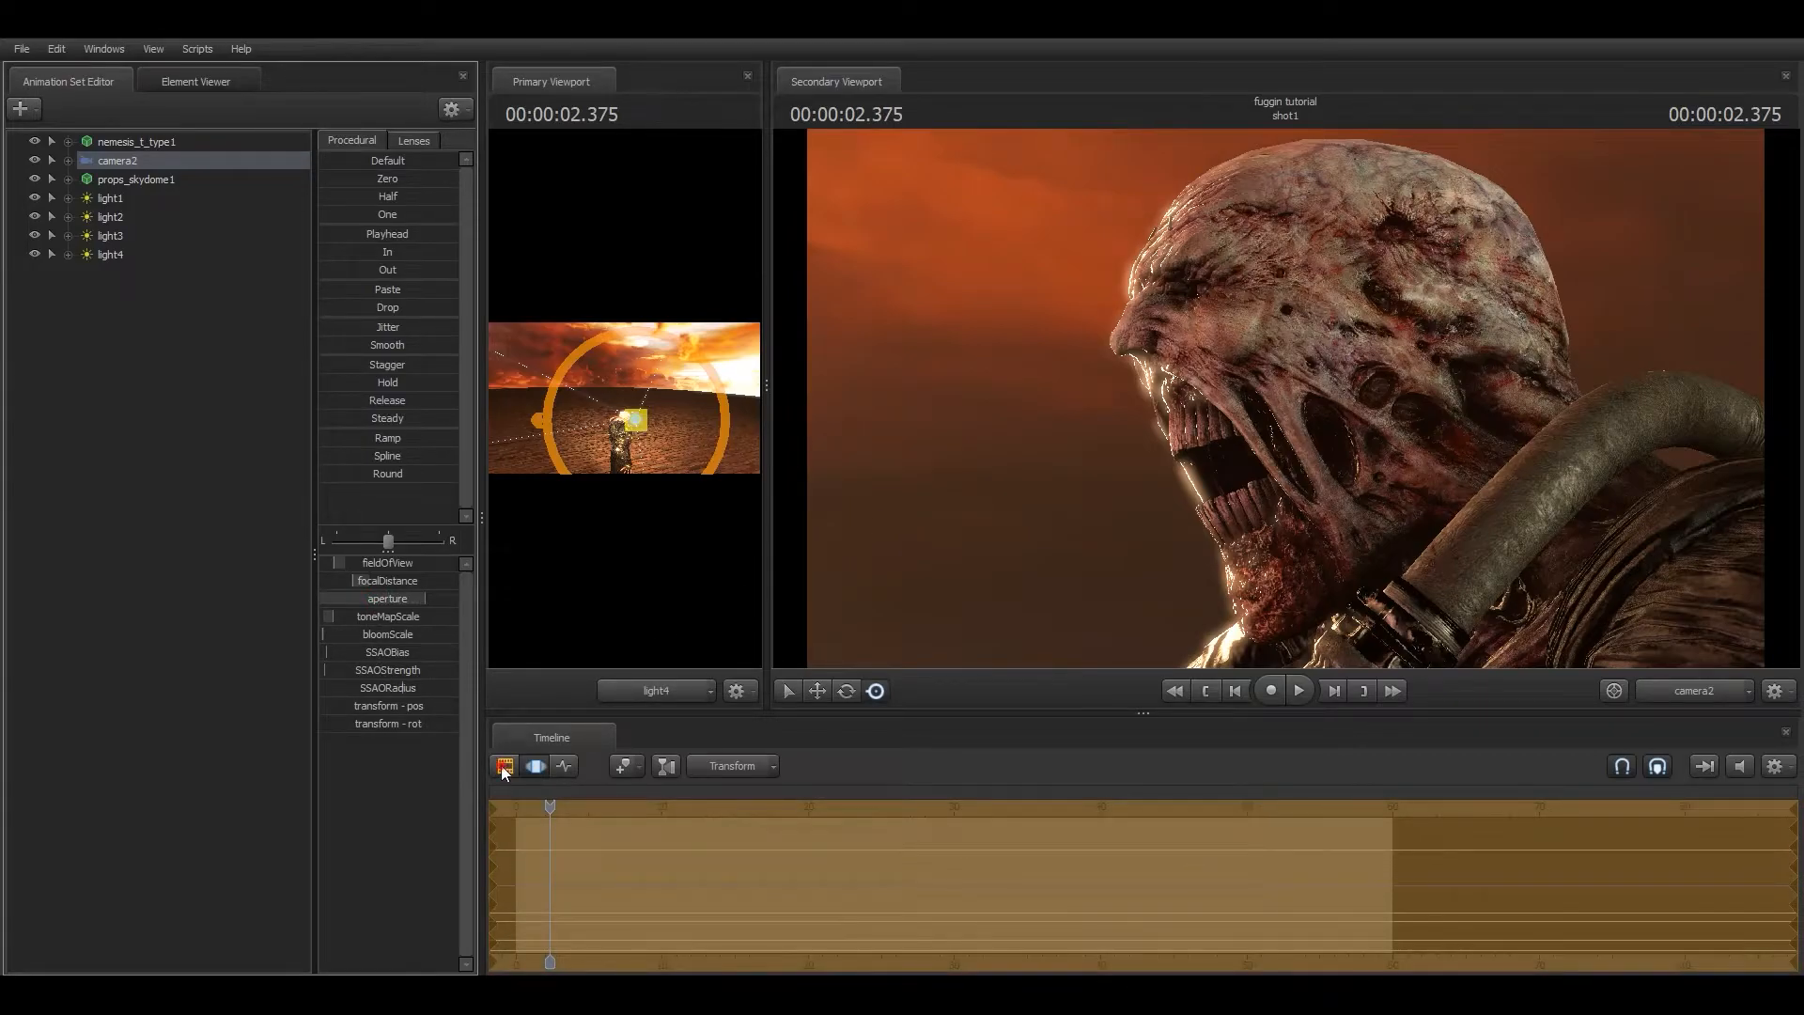
pyautogui.click(505, 767)
pyautogui.click(534, 766)
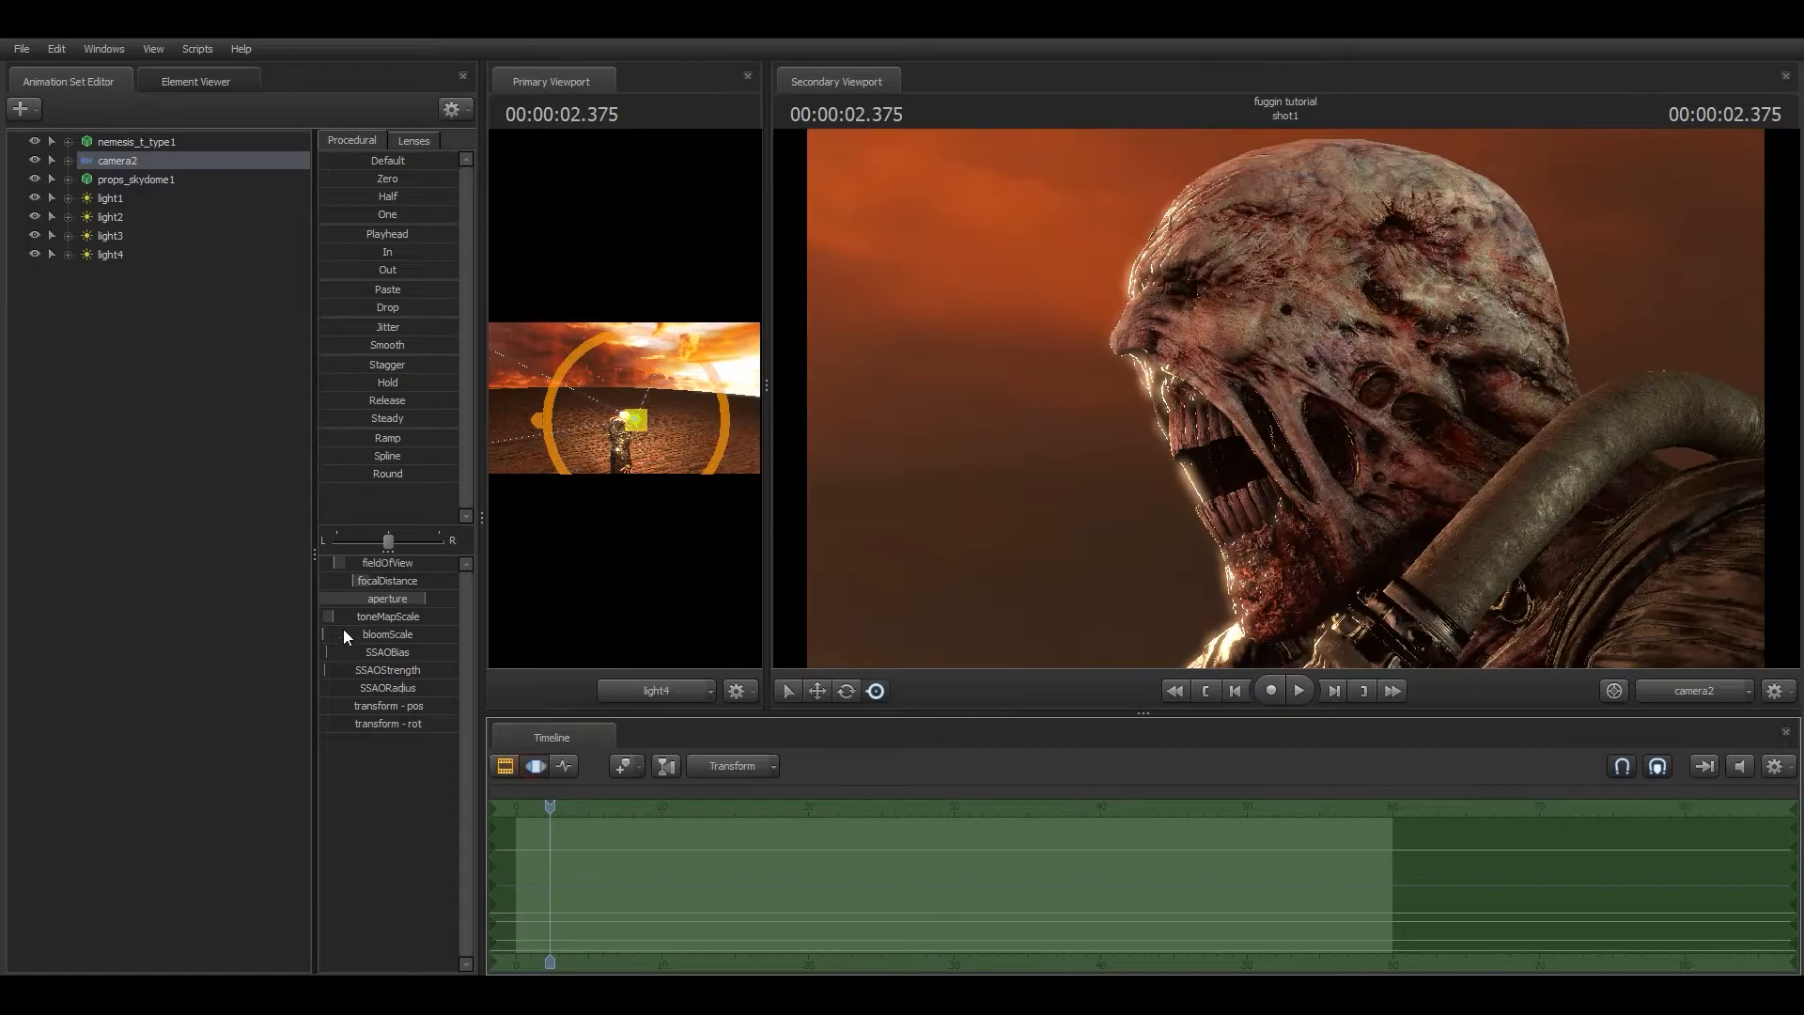
pyautogui.click(424, 606)
pyautogui.click(504, 766)
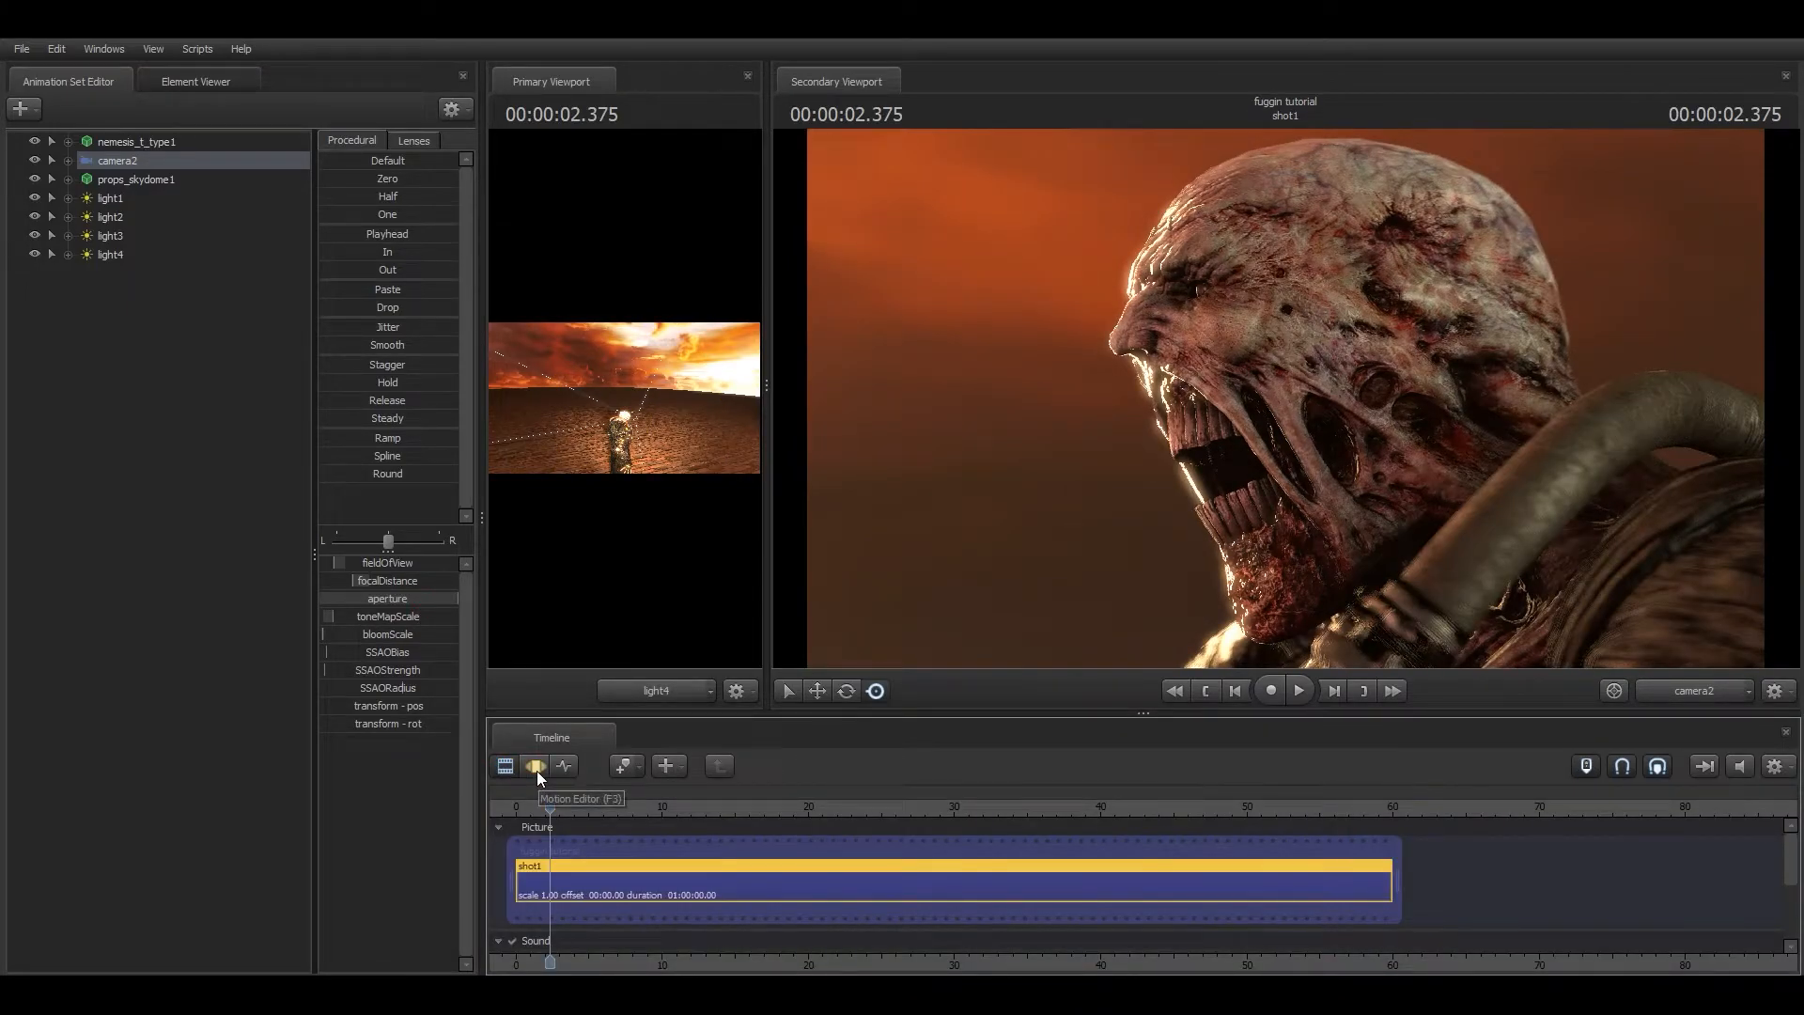
# Remap the aperture slider's maximum to 100 and raise camera2's aperture close to it for a strong depth-of-field blur.
pyautogui.click(536, 767)
pyautogui.rightClick(413, 616)
pyautogui.click(453, 624)
pyautogui.moveTo(913, 503); pyautogui.dragTo(817, 505)
pyautogui.write('1')
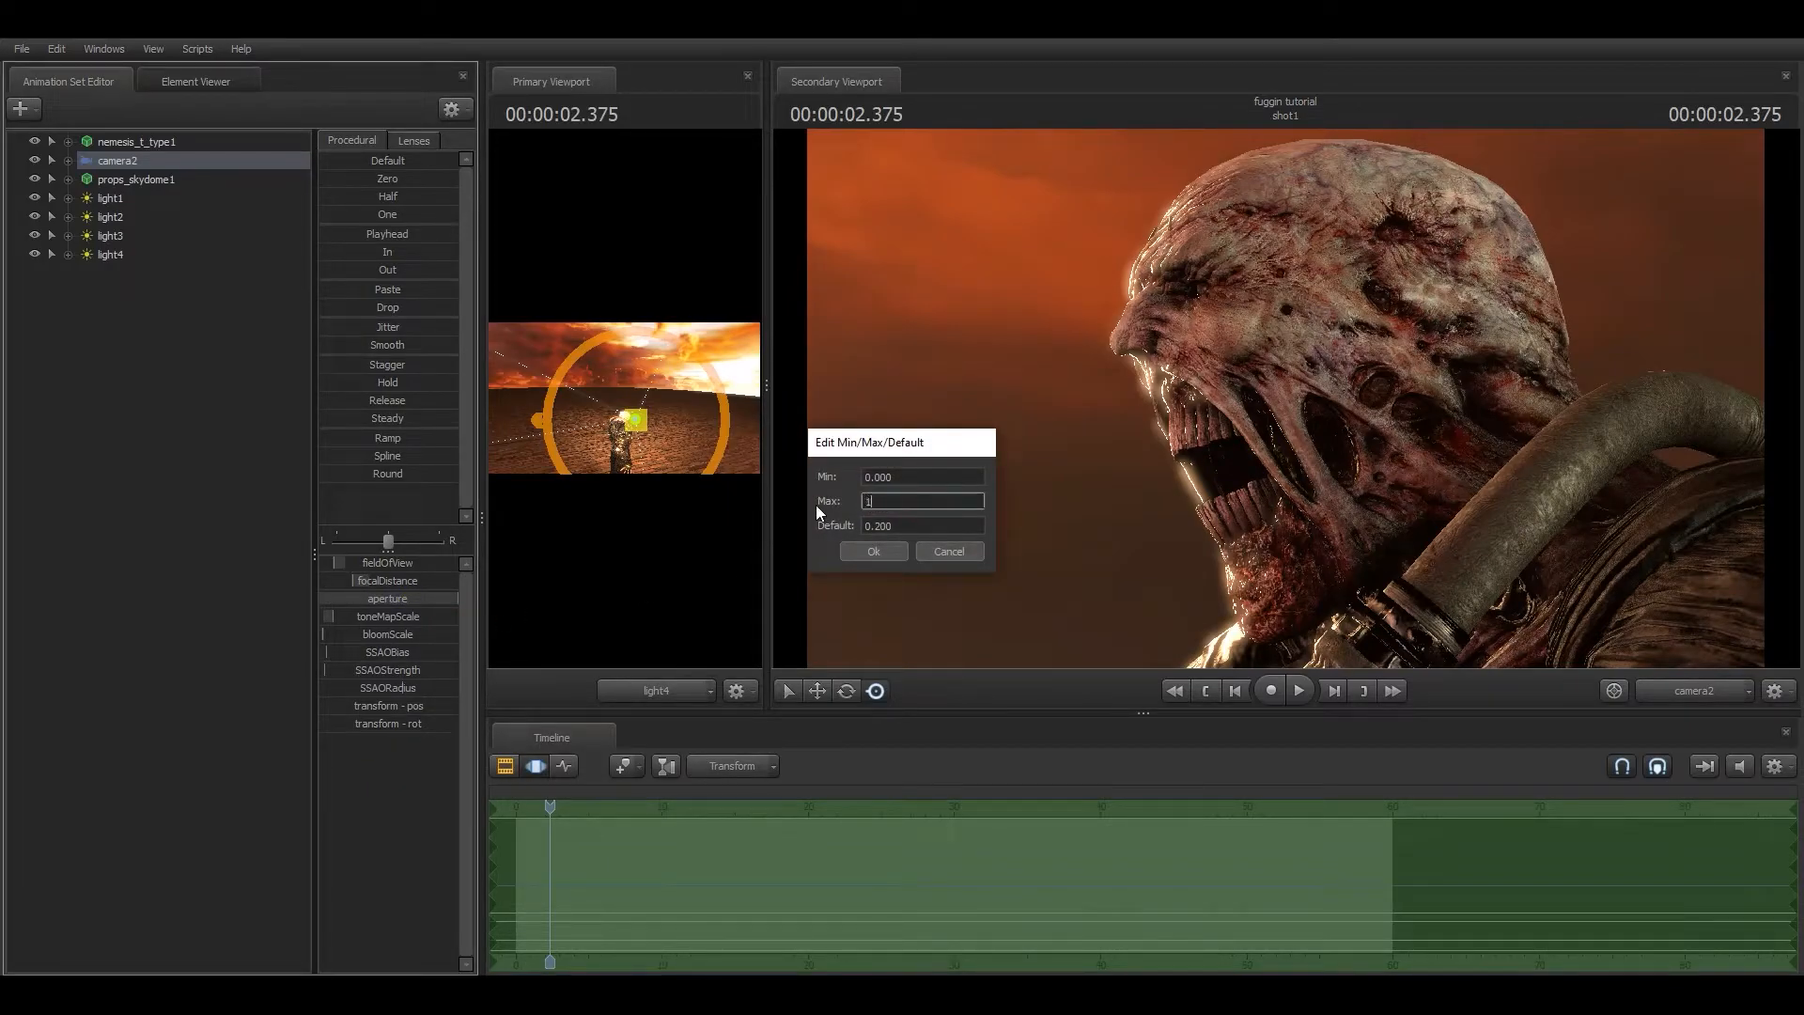
pyautogui.write('00')
pyautogui.click(870, 552)
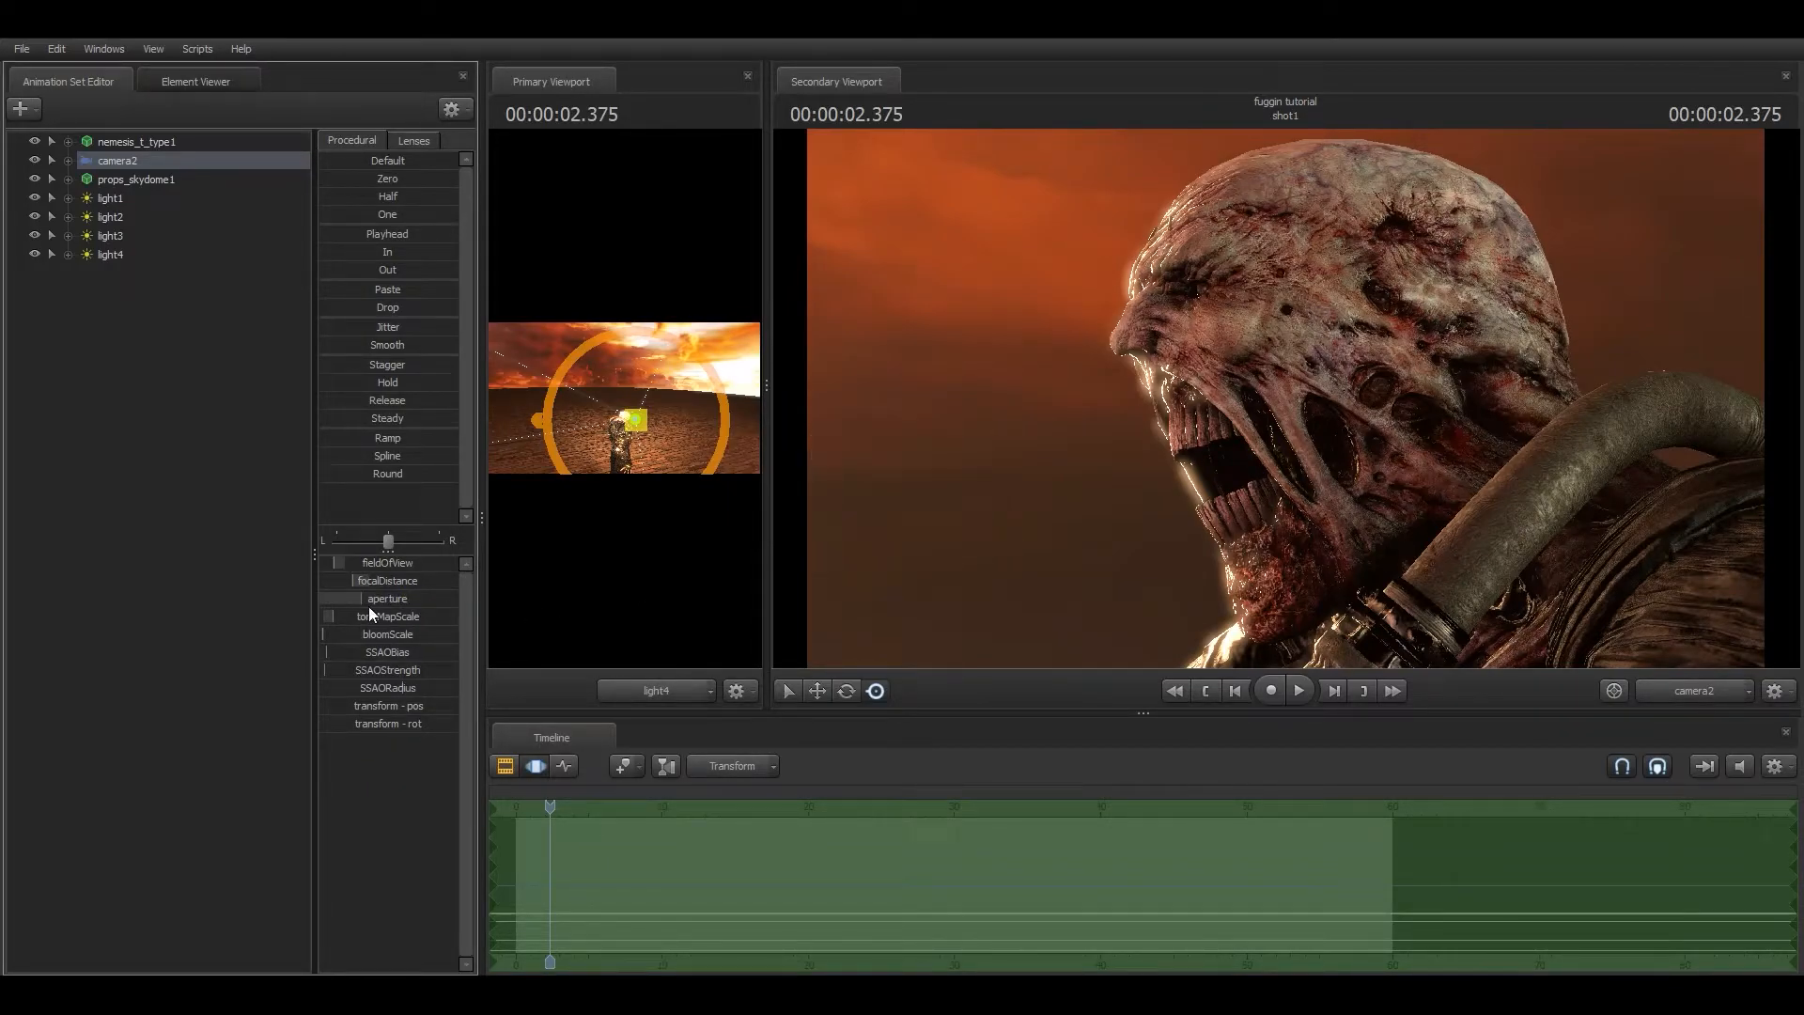
pyautogui.moveTo(369, 601); pyautogui.dragTo(457, 601)
pyautogui.click(500, 765)
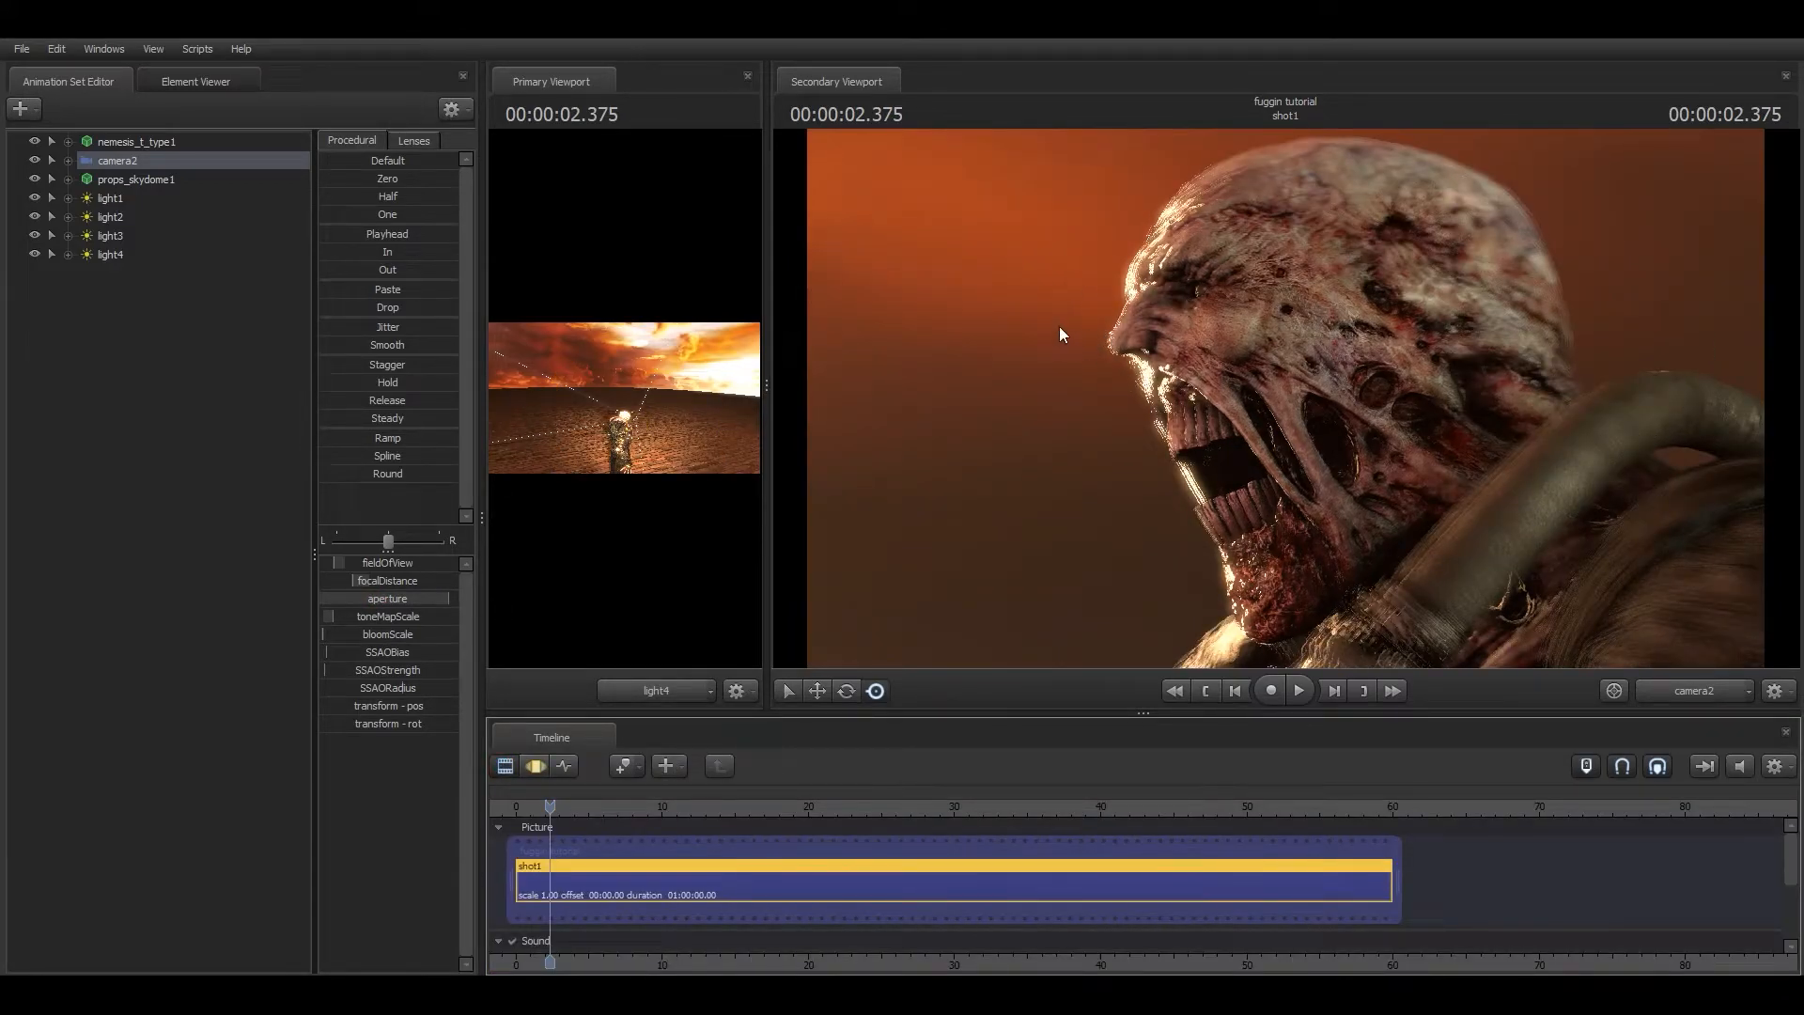
# In the viewport's render settings, override the samples to 1024 for Depth Of Field and 256 for Motion Blur.
pyautogui.rightClick(961, 328)
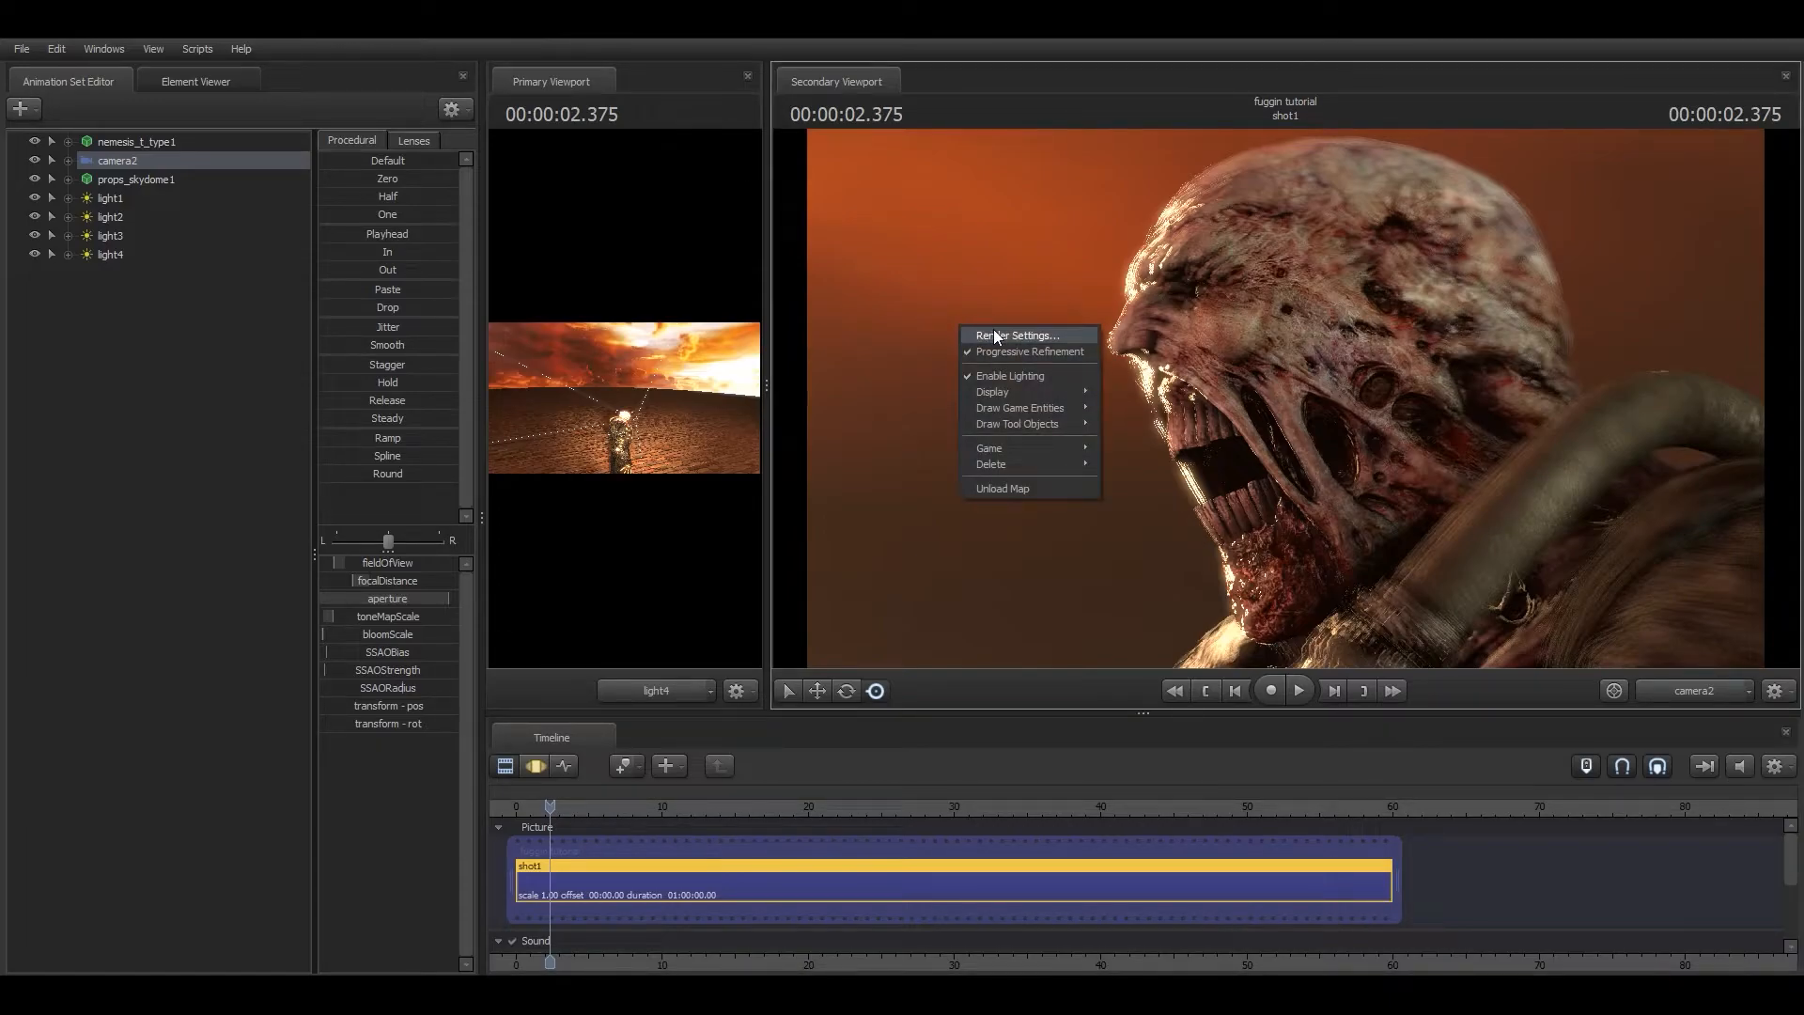
pyautogui.rightClick(948, 253)
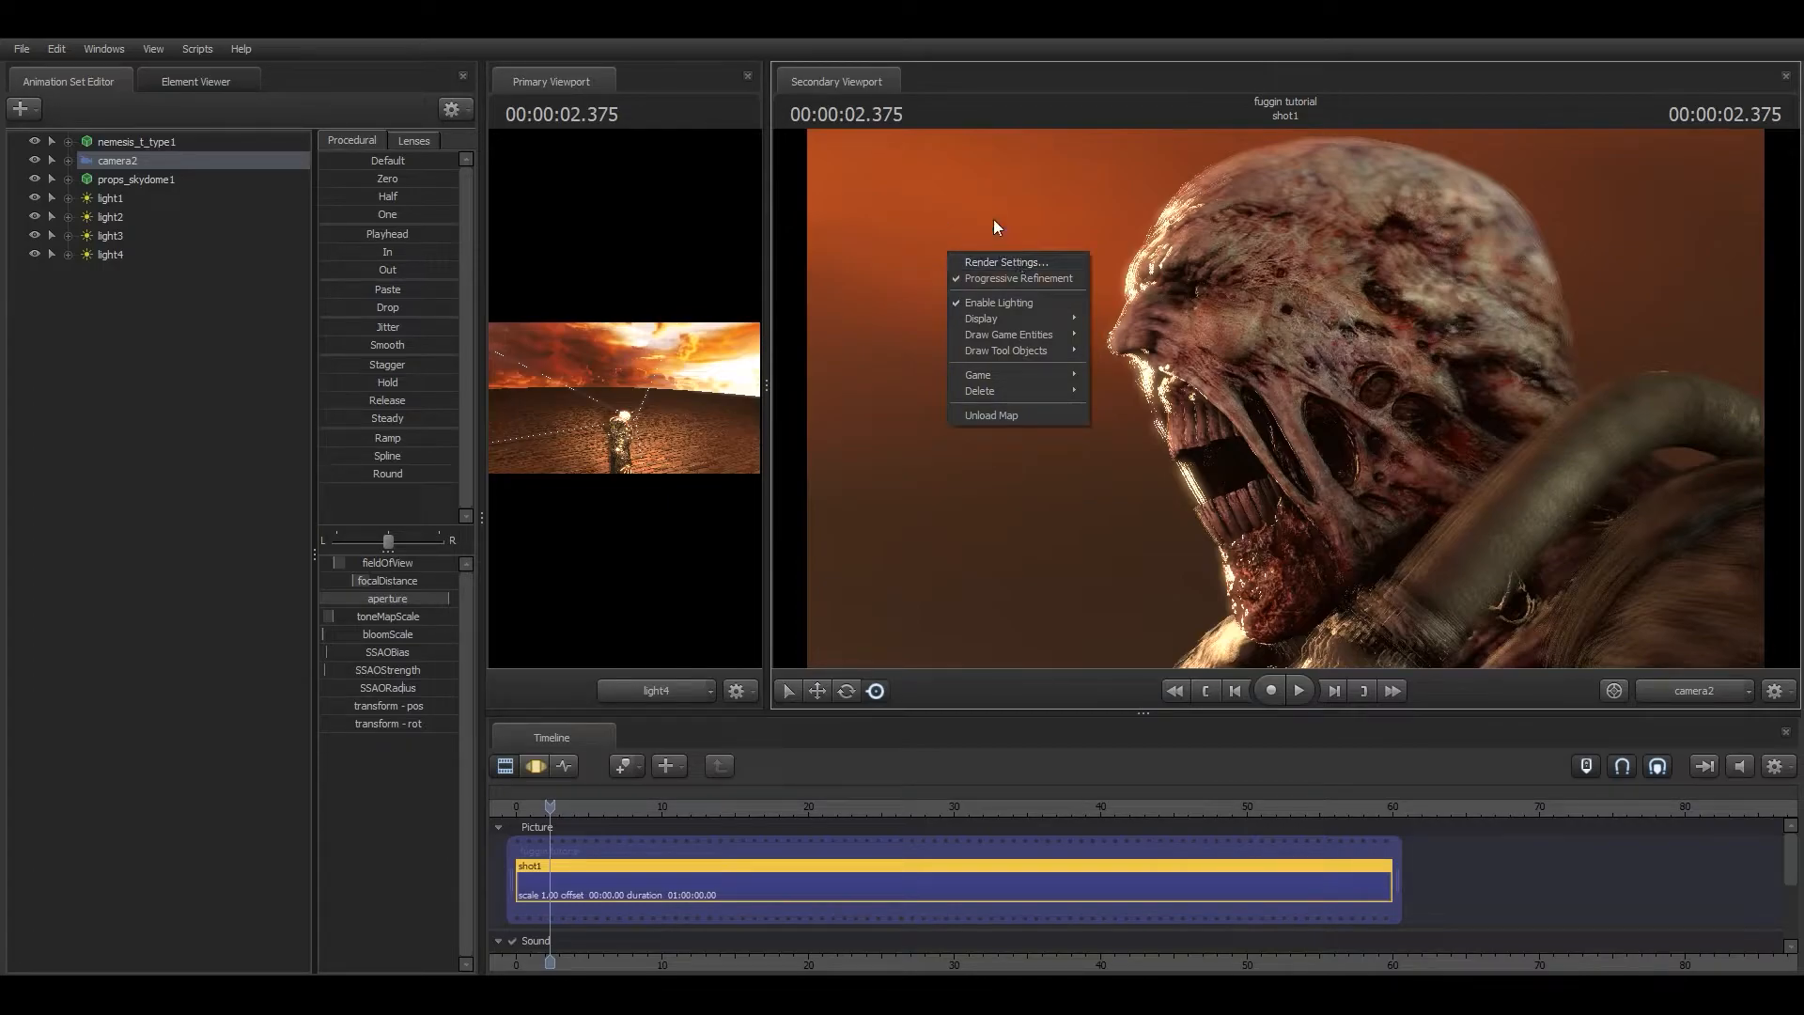
pyautogui.click(1023, 262)
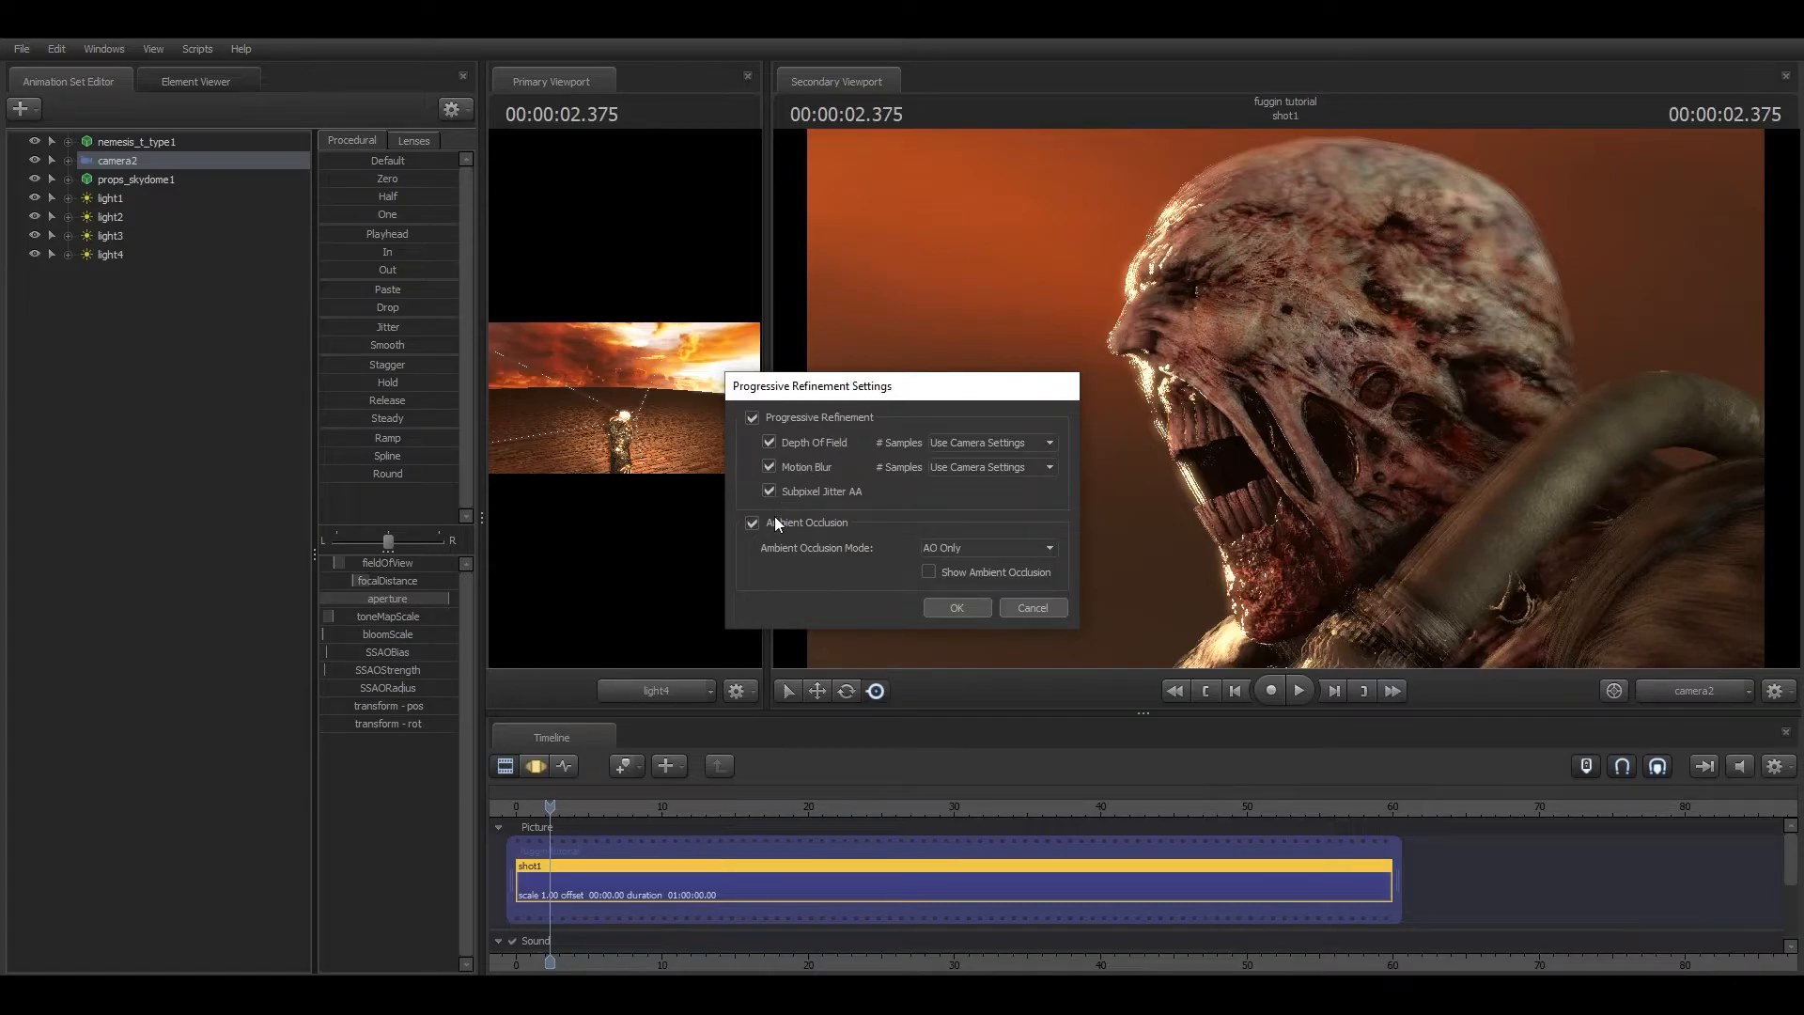
pyautogui.click(968, 444)
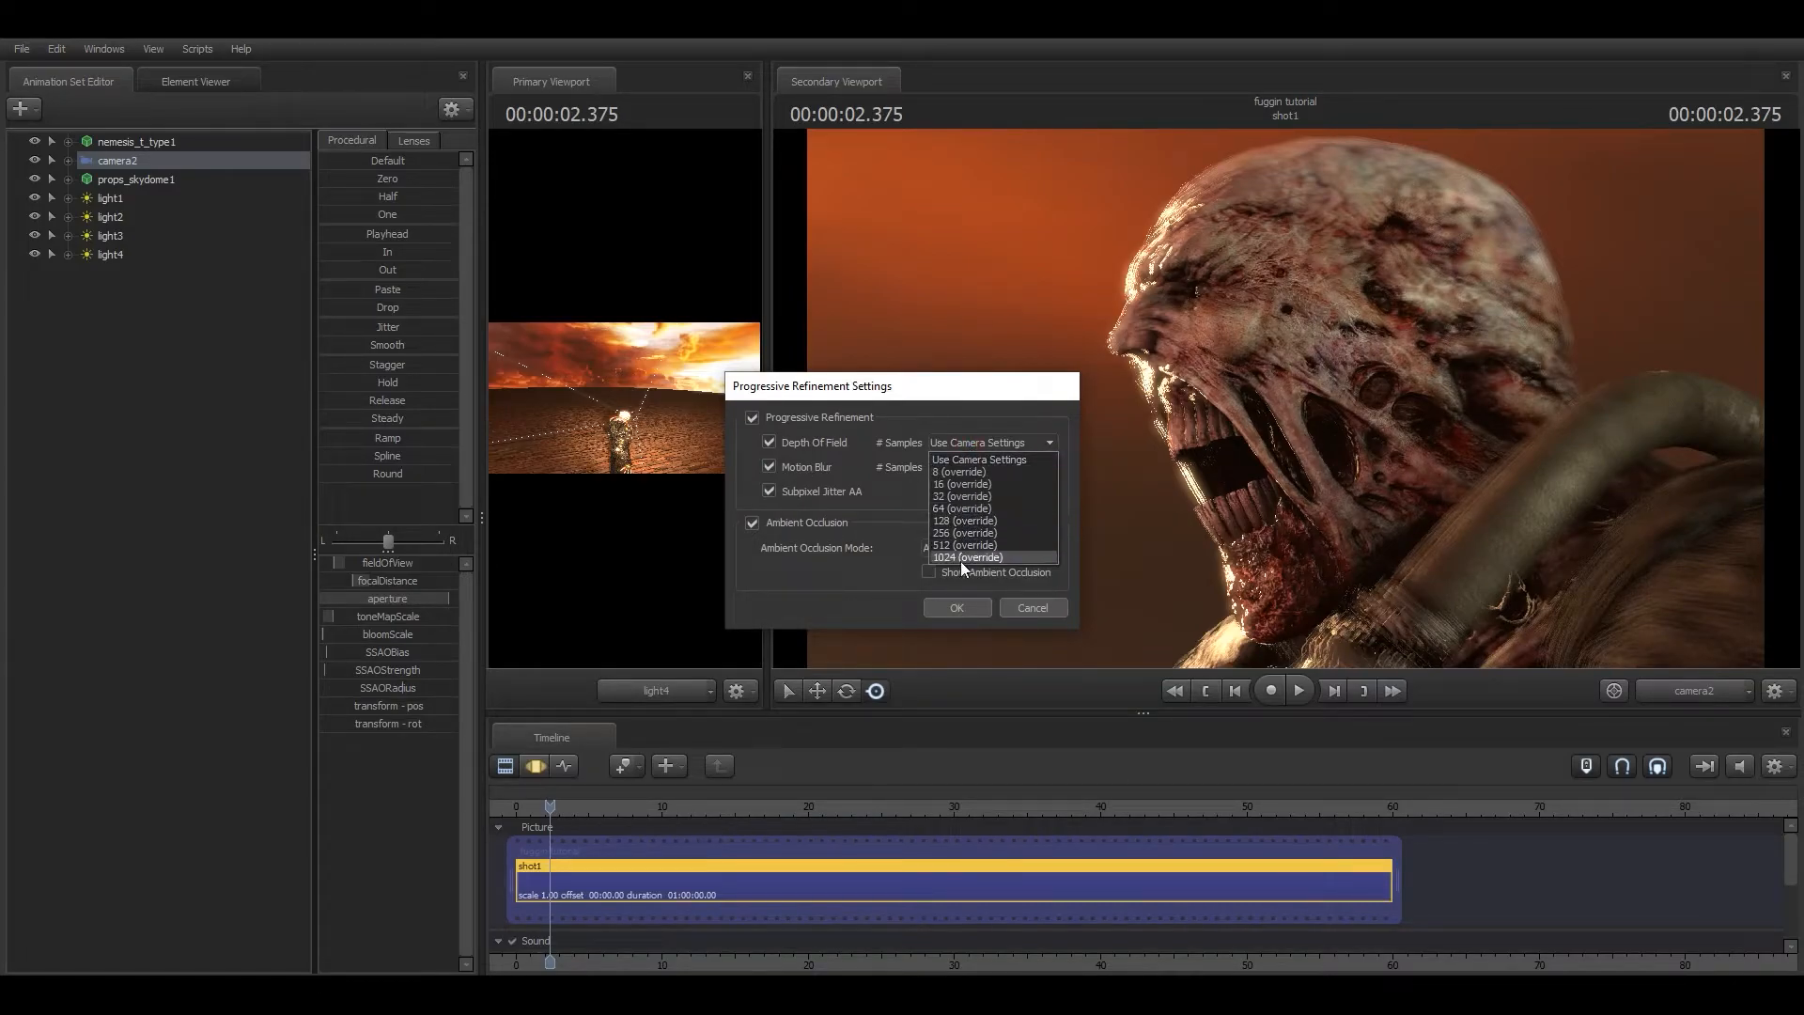
pyautogui.click(959, 556)
pyautogui.click(966, 469)
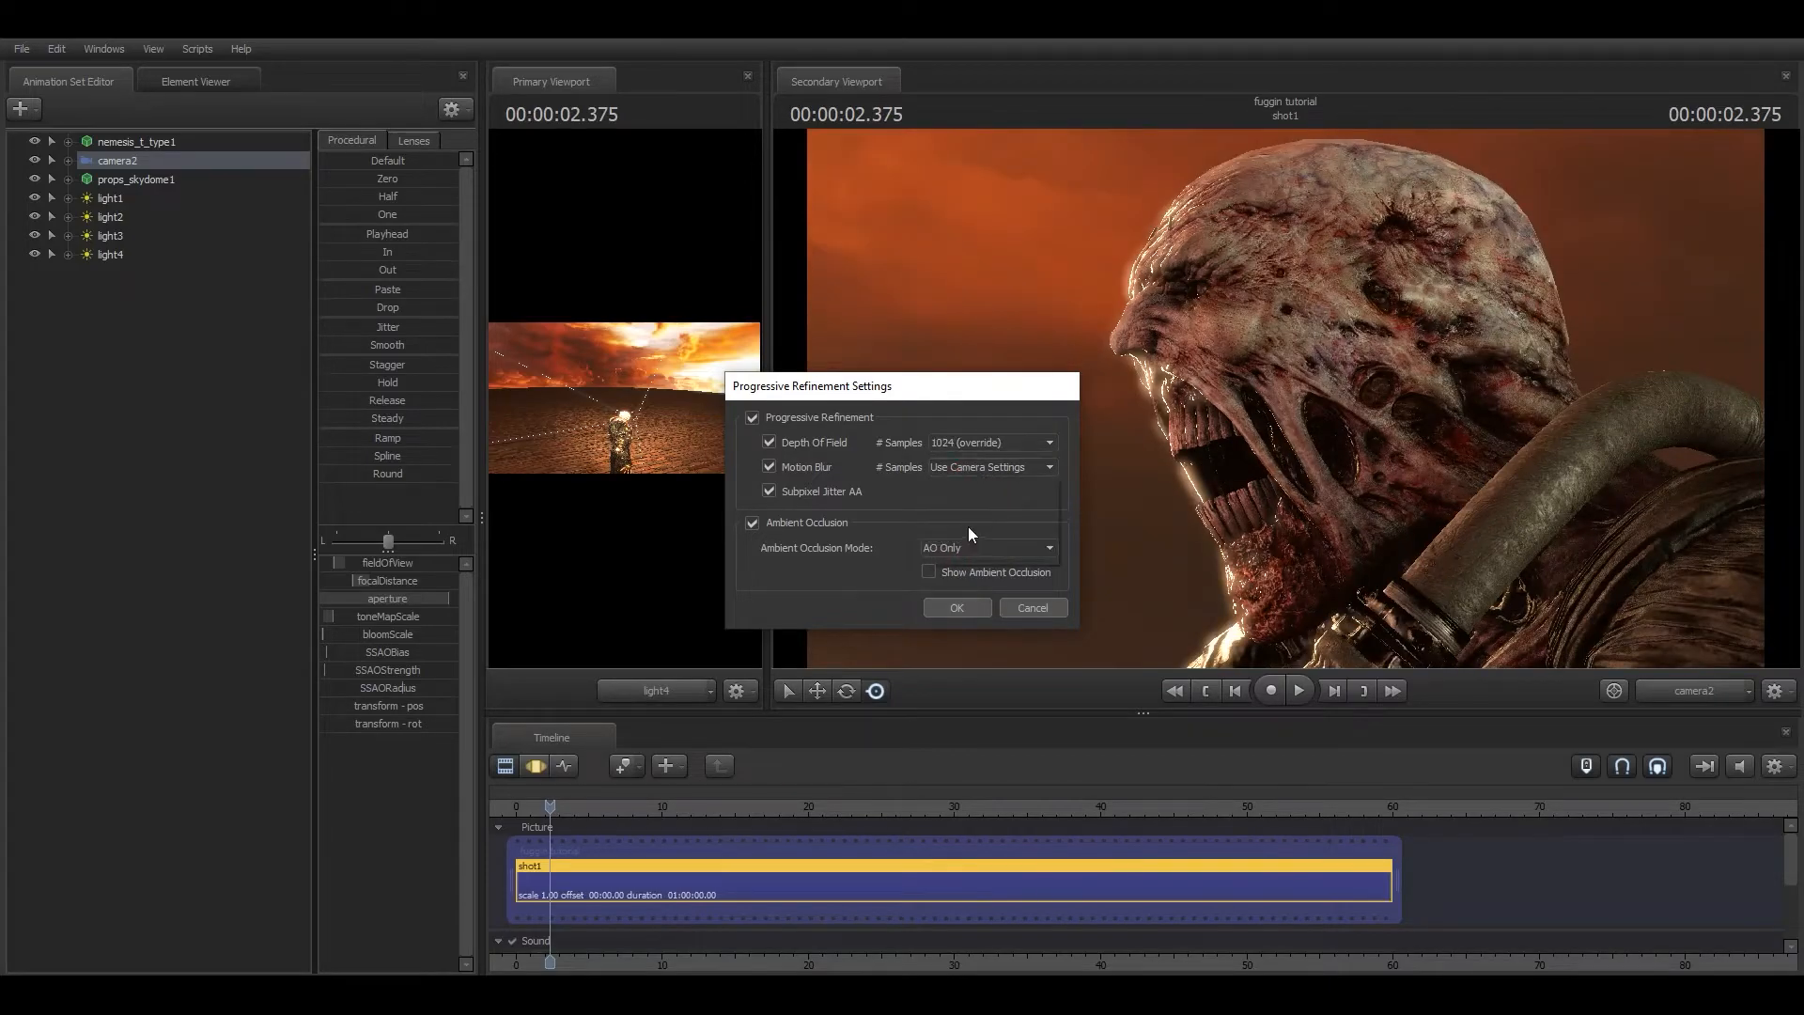
pyautogui.click(971, 558)
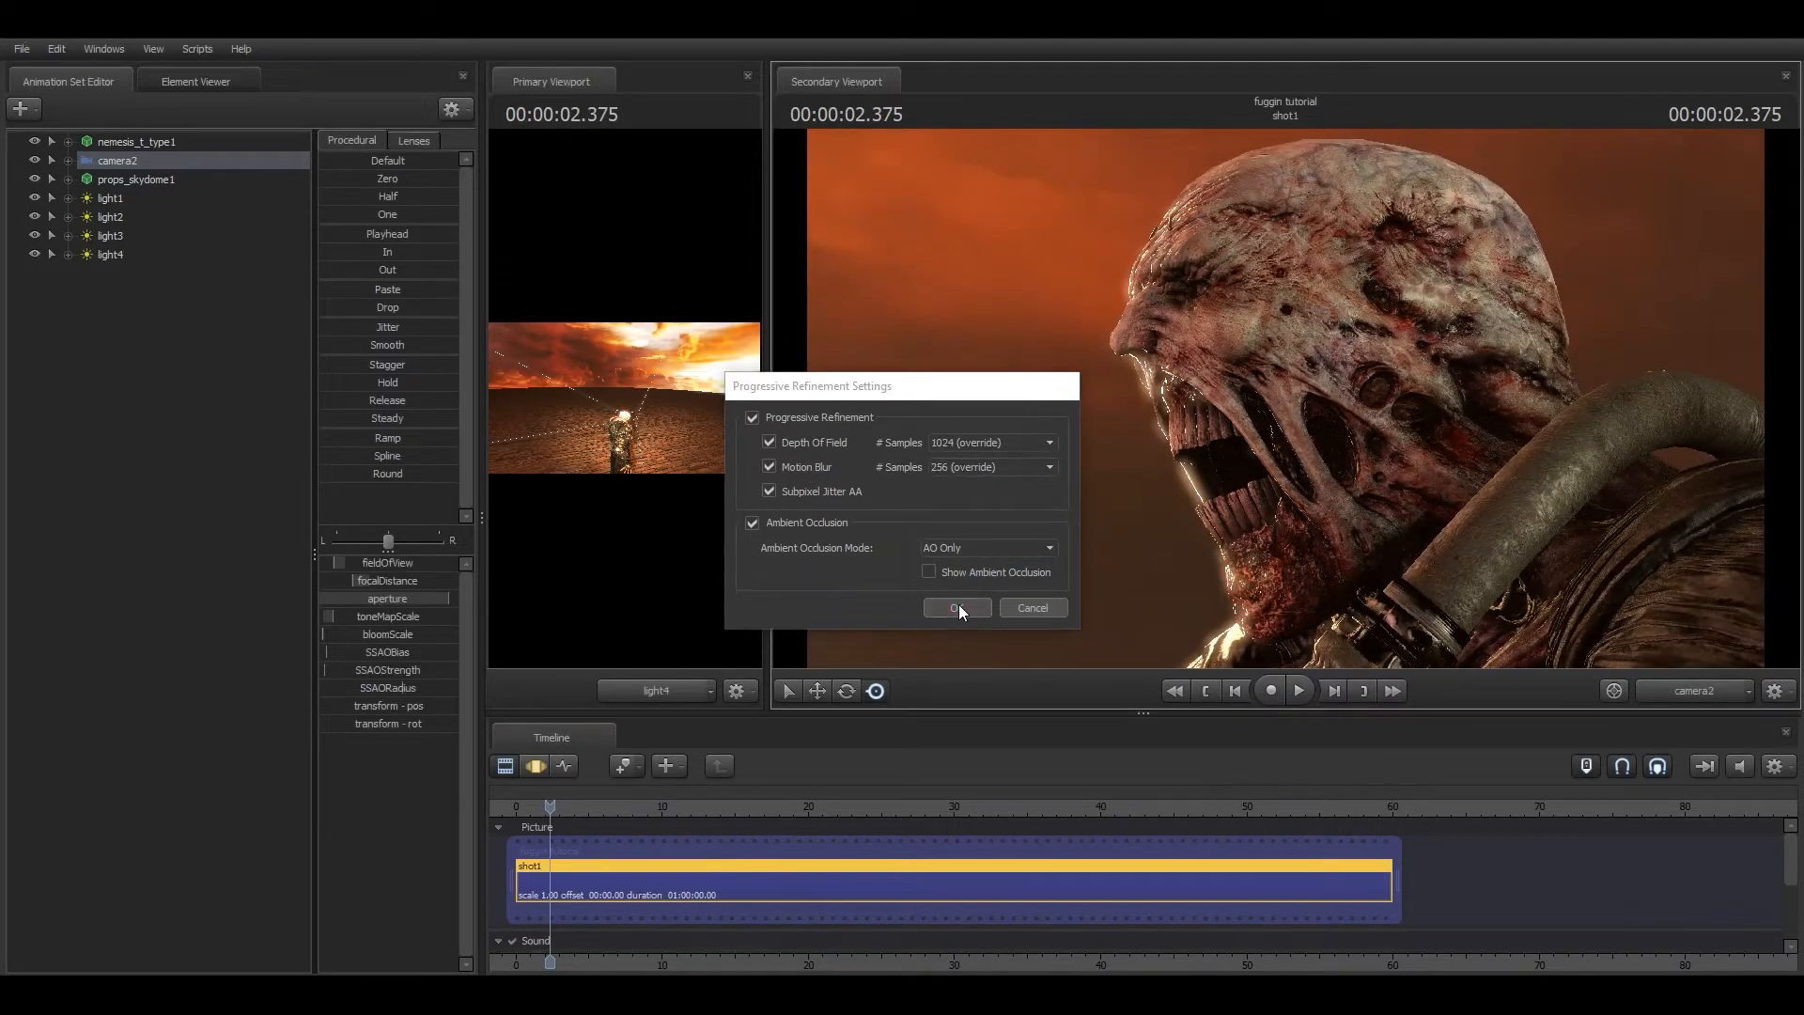
pyautogui.click(959, 606)
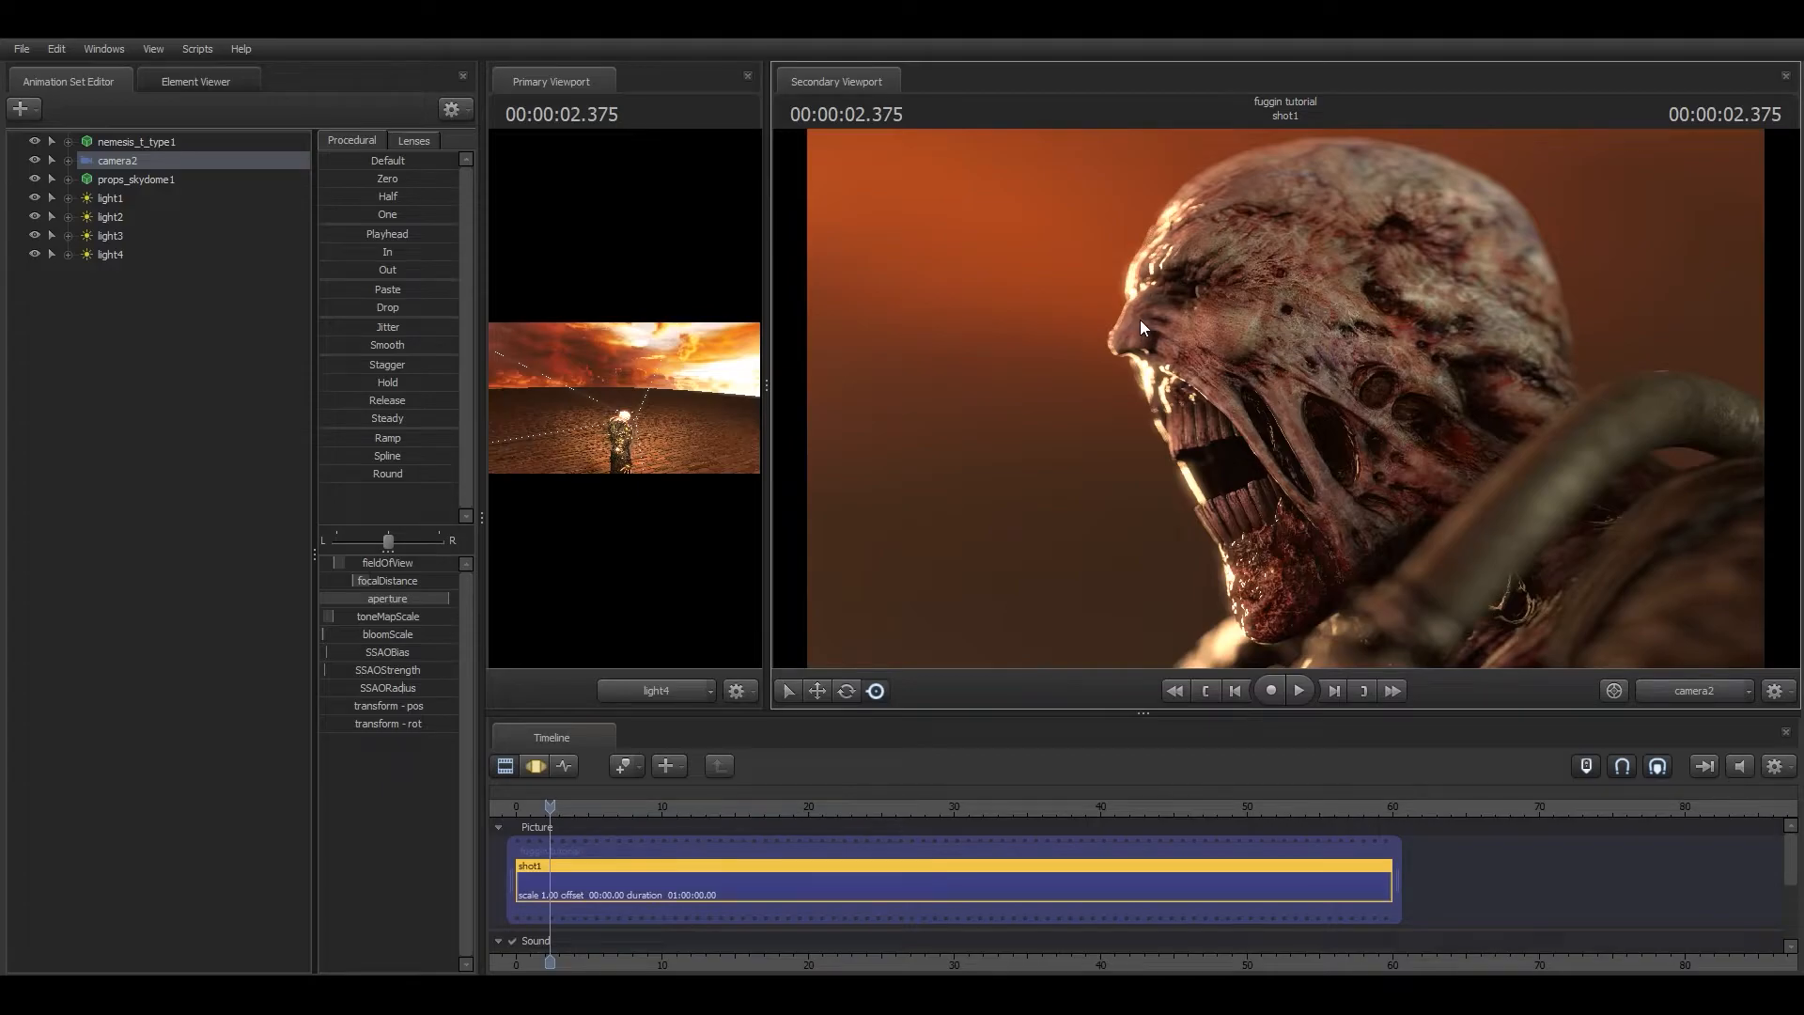
# Lower camera2's aperture slightly and refresh the frame.
pyautogui.click(534, 765)
pyautogui.click(436, 598)
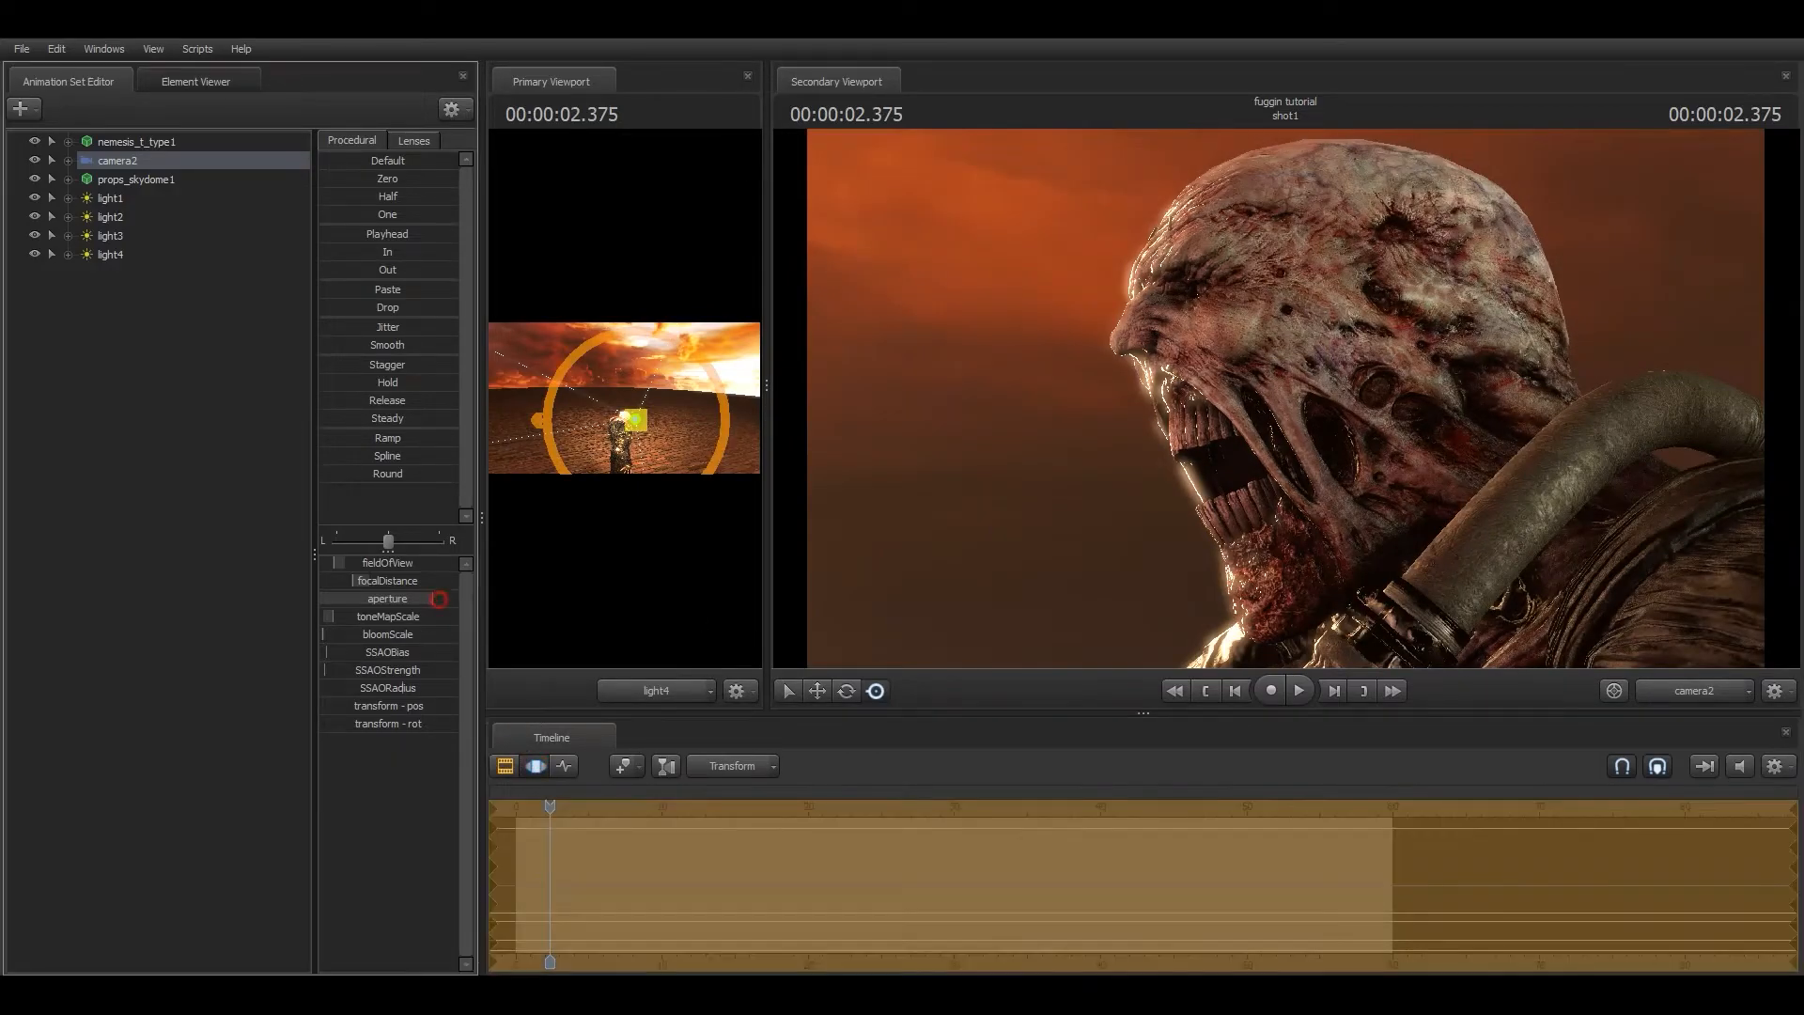
pyautogui.click(505, 766)
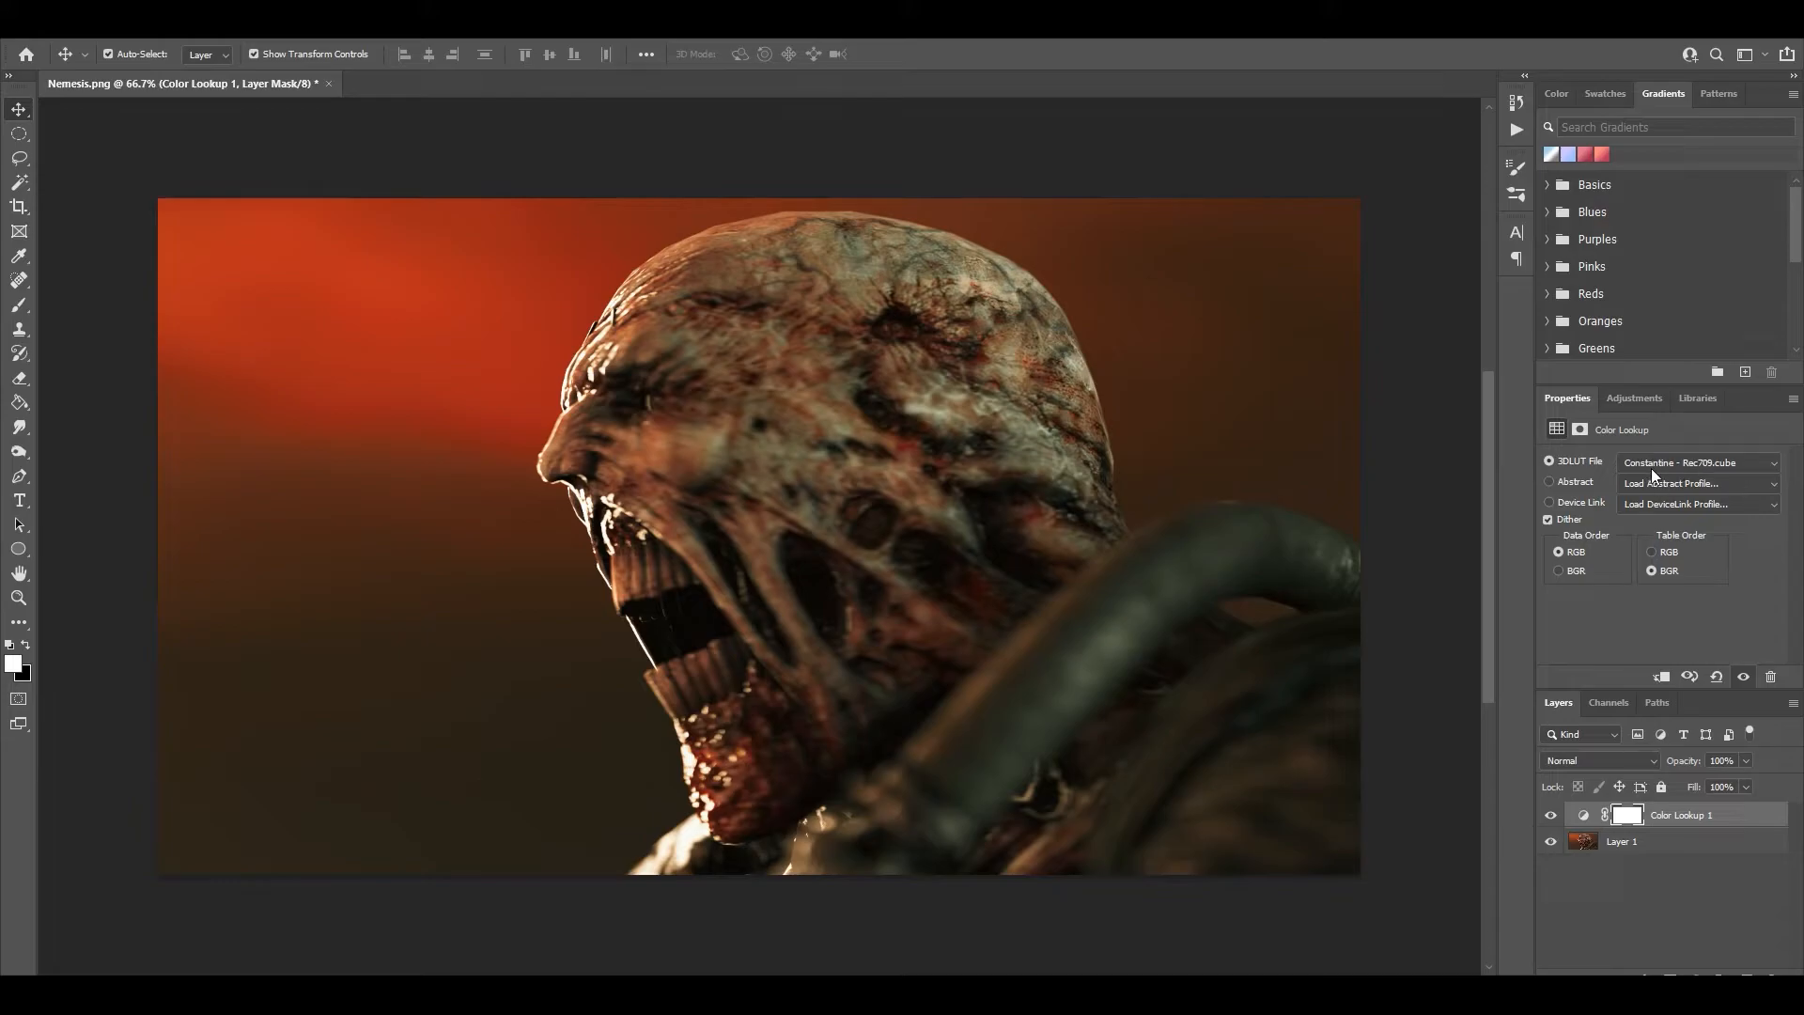
# In Photoshop, toggle the Color Lookup 1 layer's visibility to compare Nemesis.png with and without the Constantine - Rec709 grade.
pyautogui.click(1552, 816)
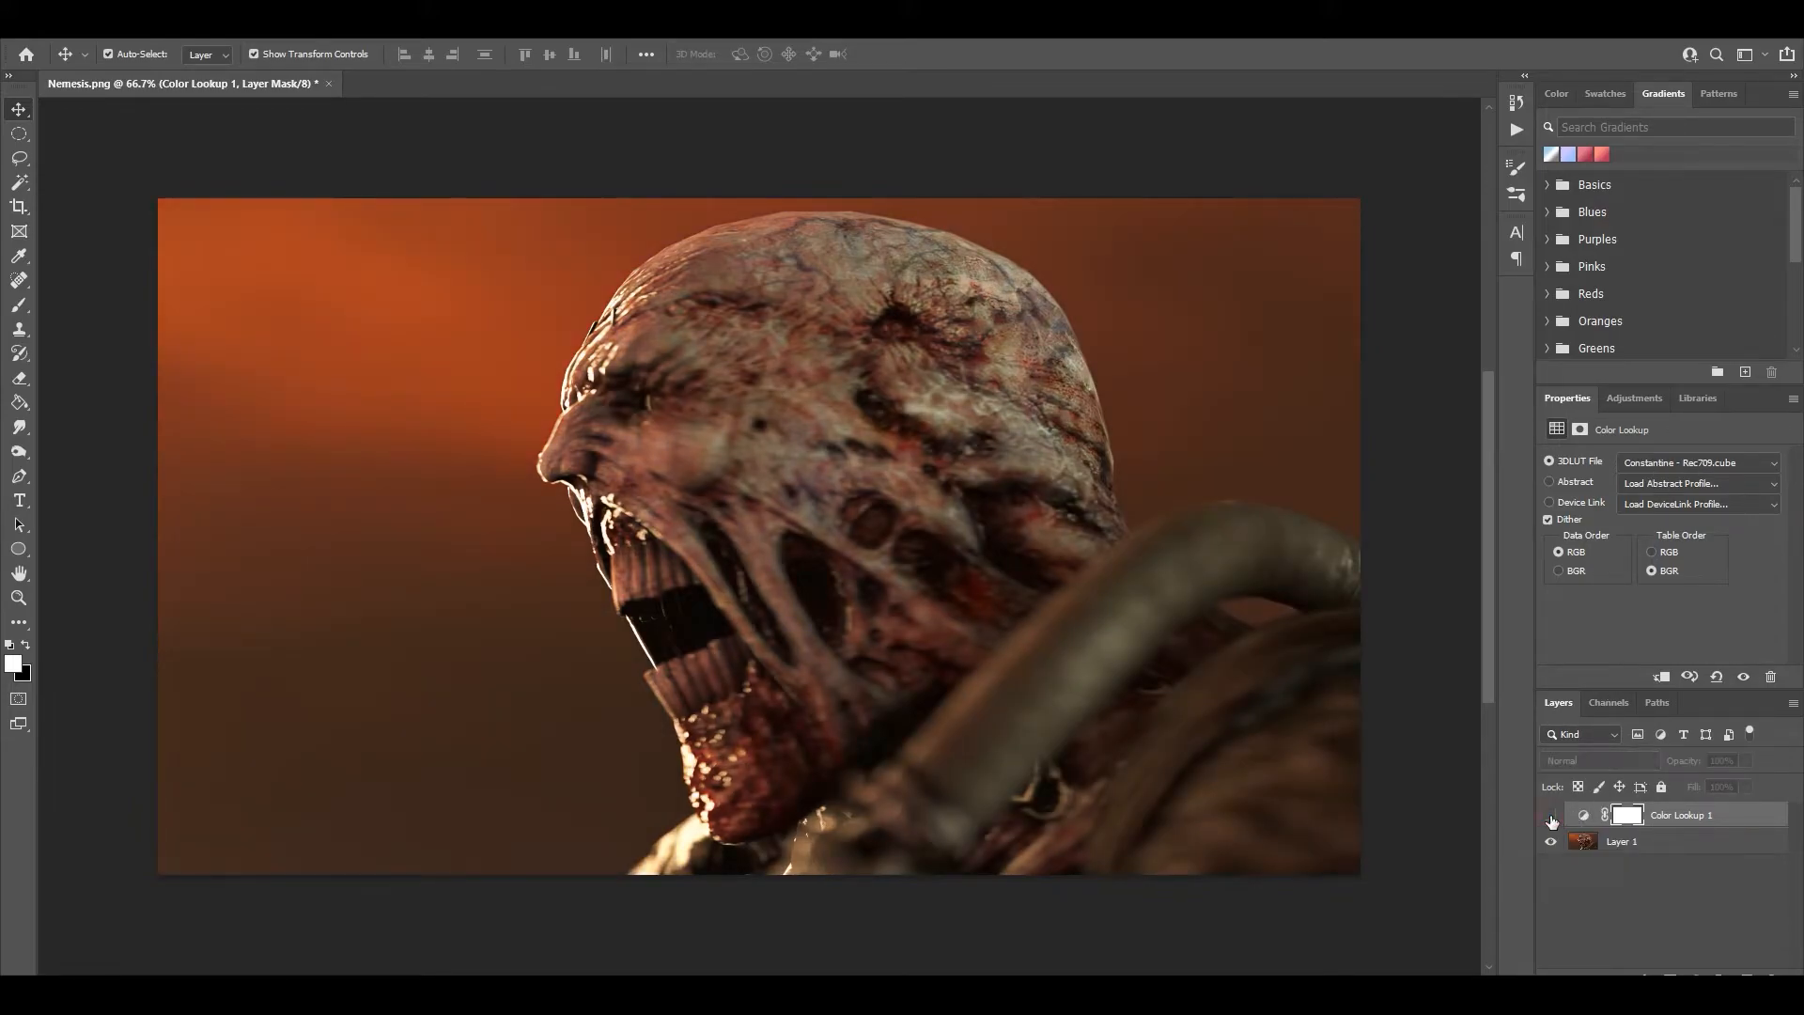
pyautogui.click(1552, 815)
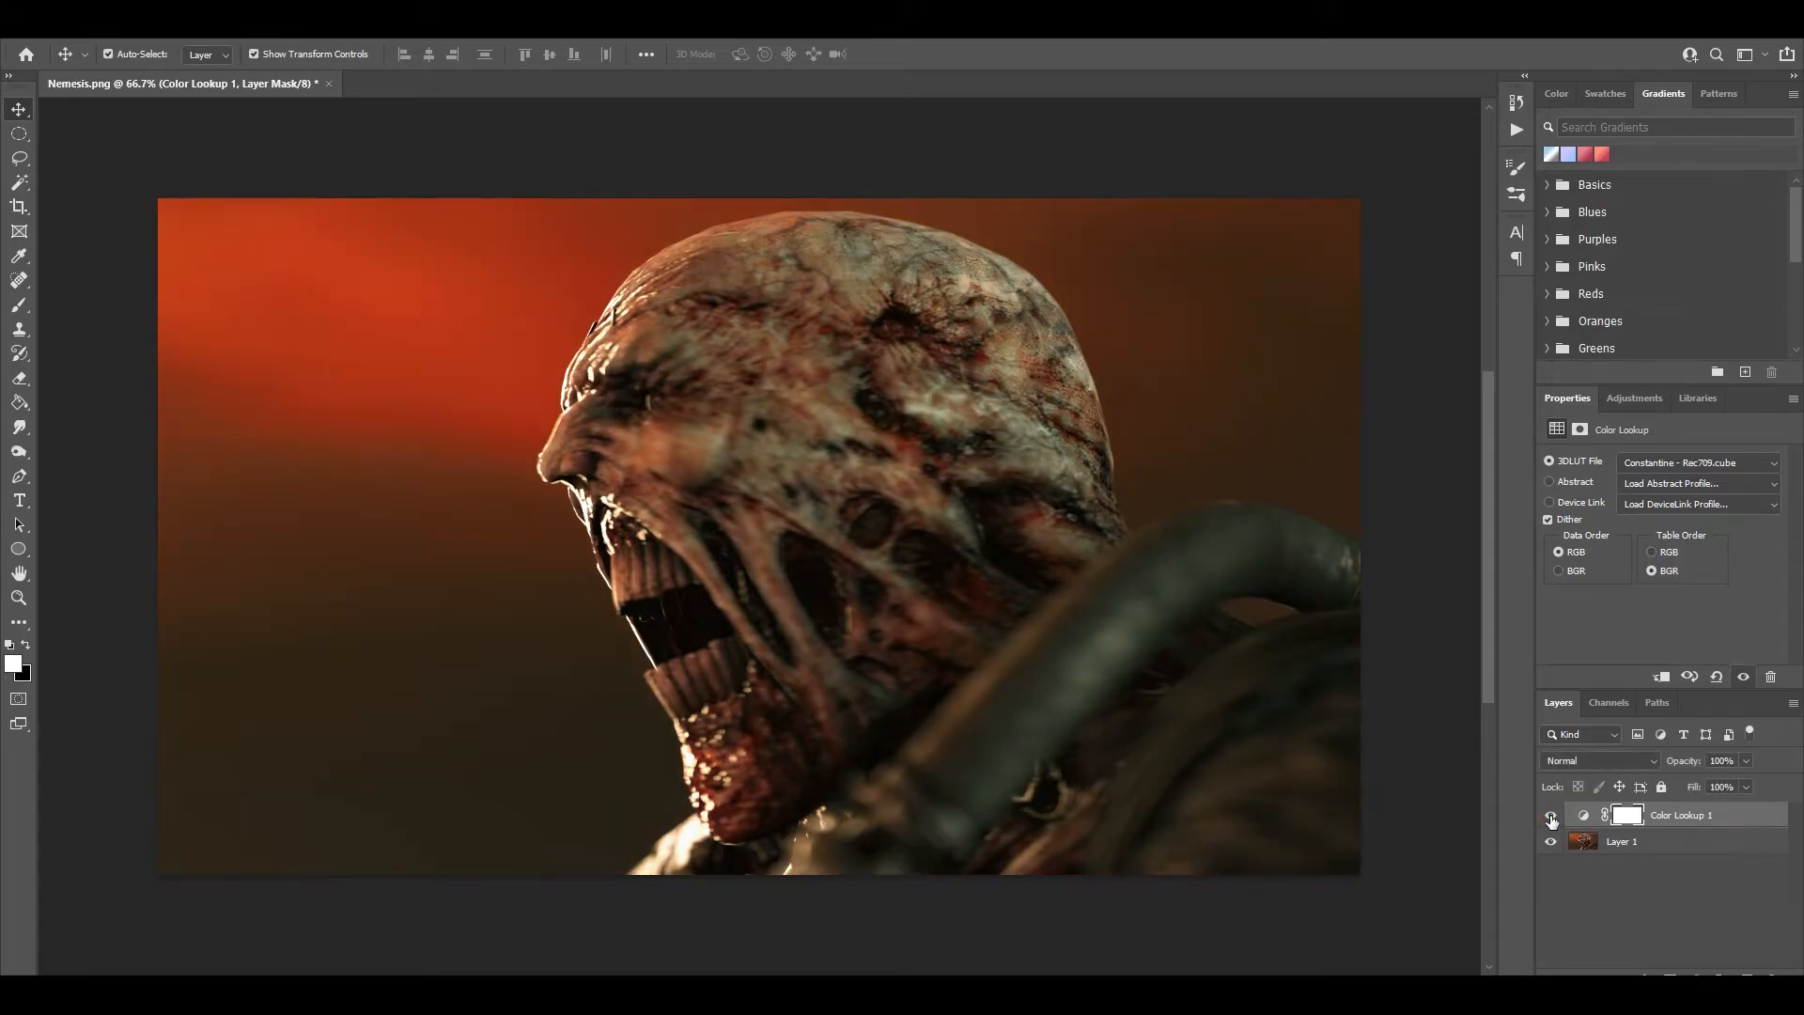
pyautogui.click(1552, 816)
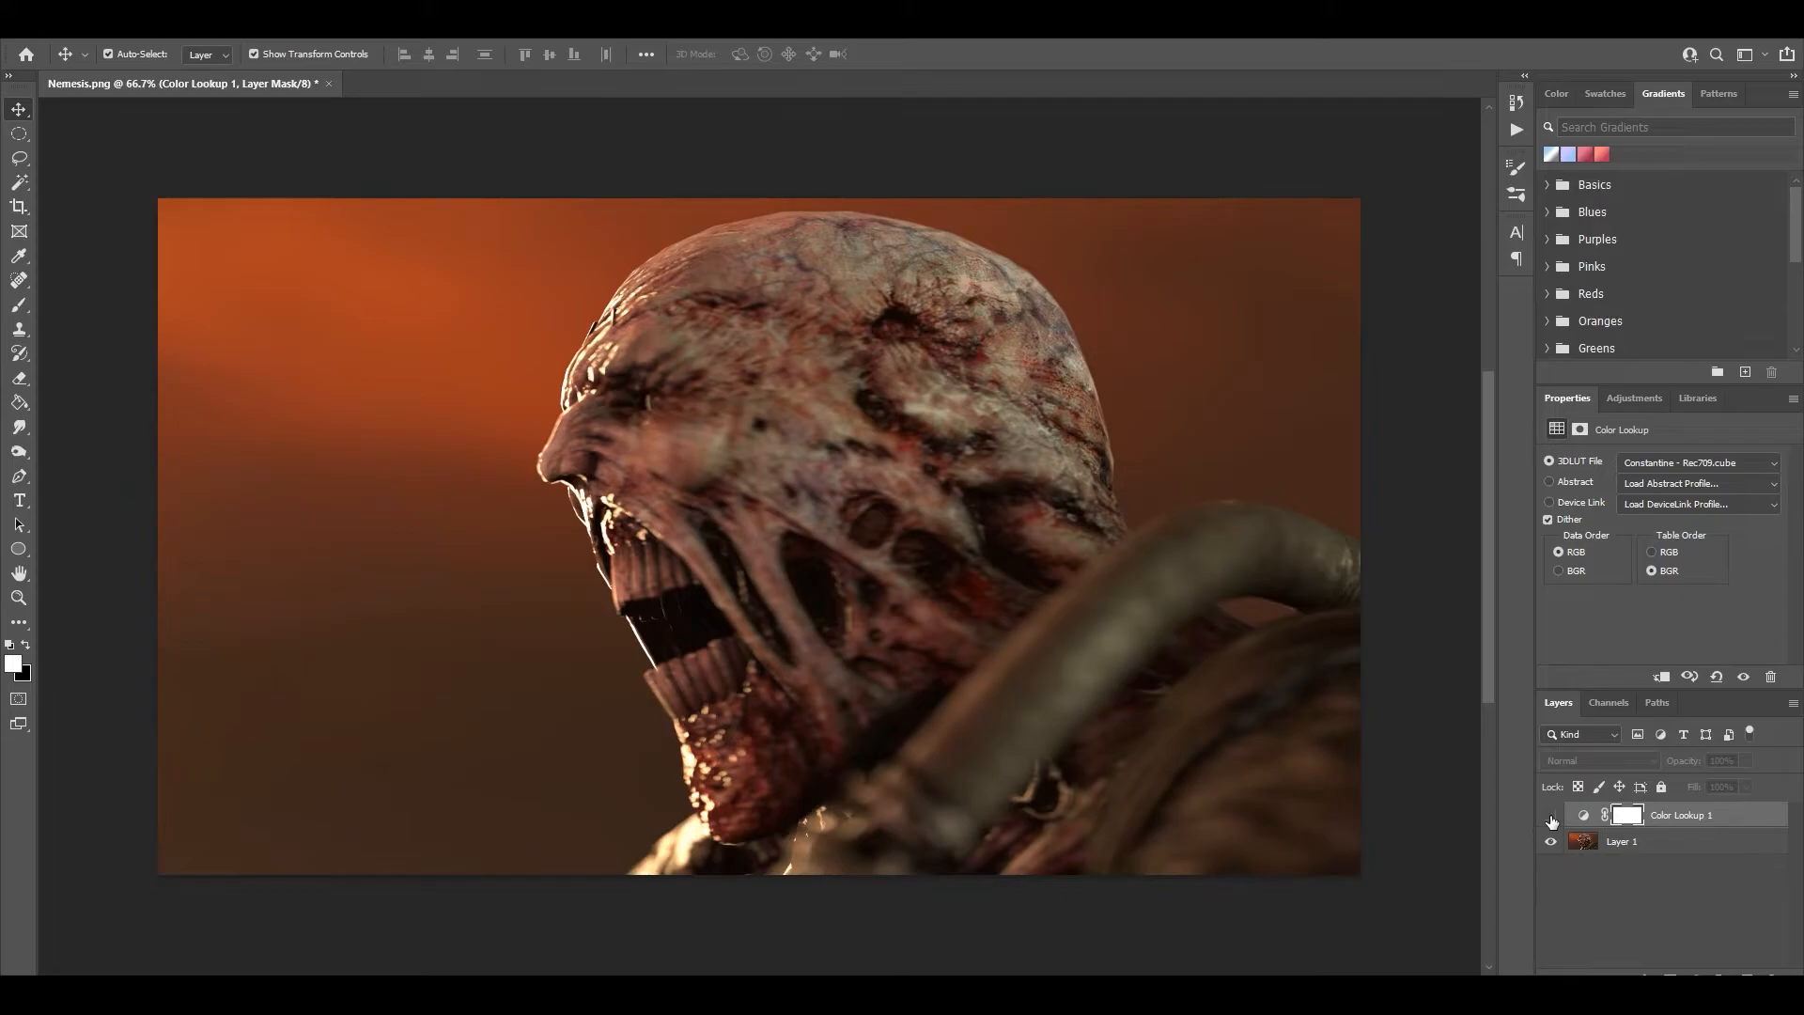
pyautogui.click(1552, 816)
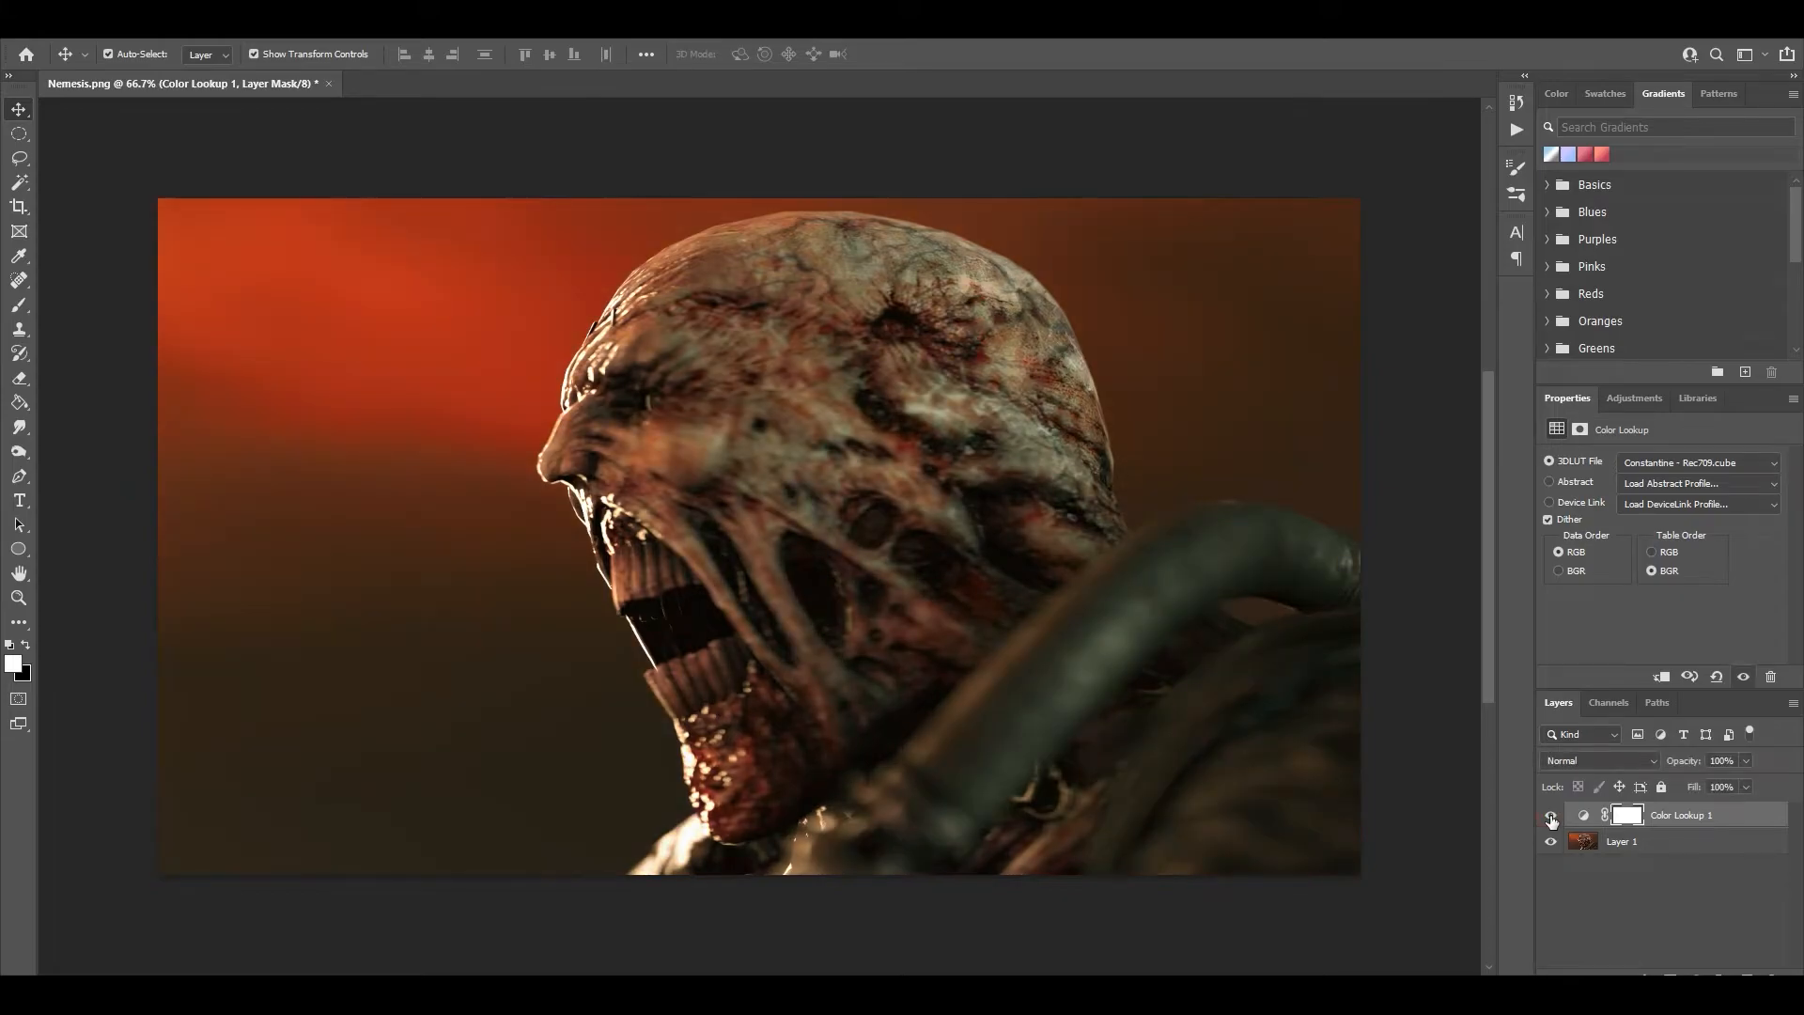
pyautogui.click(1551, 815)
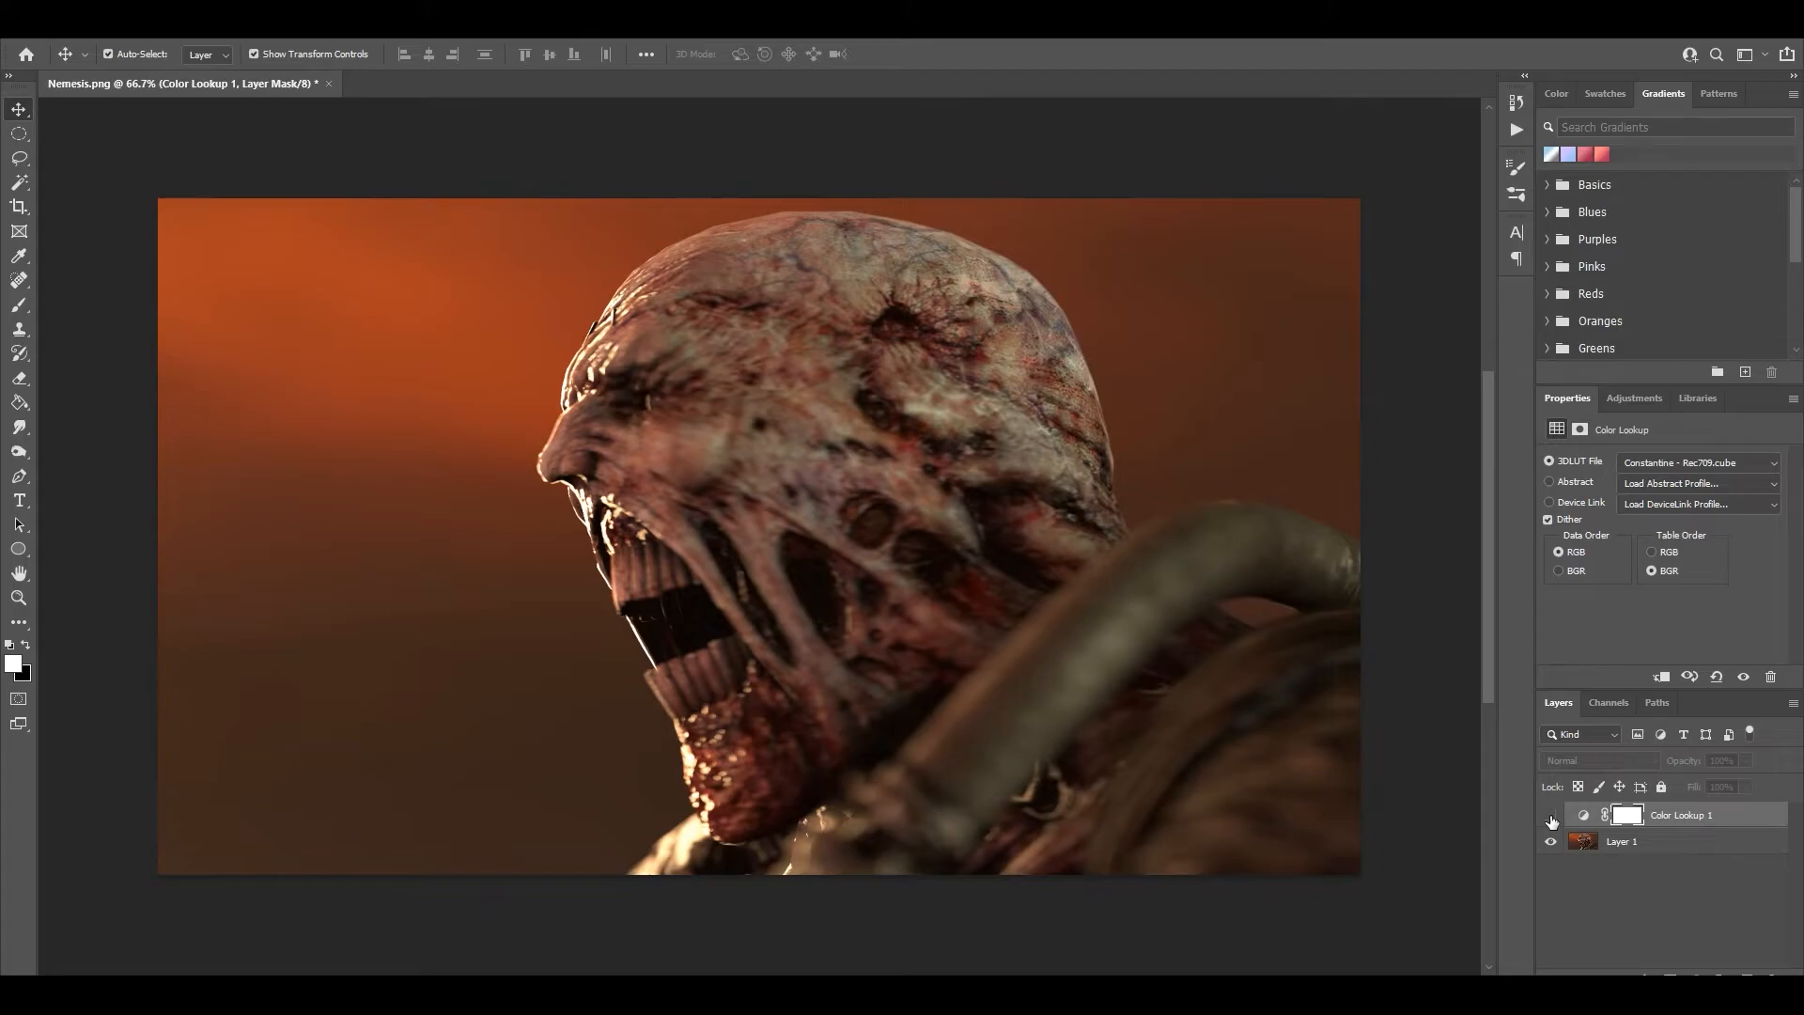
pyautogui.click(1551, 816)
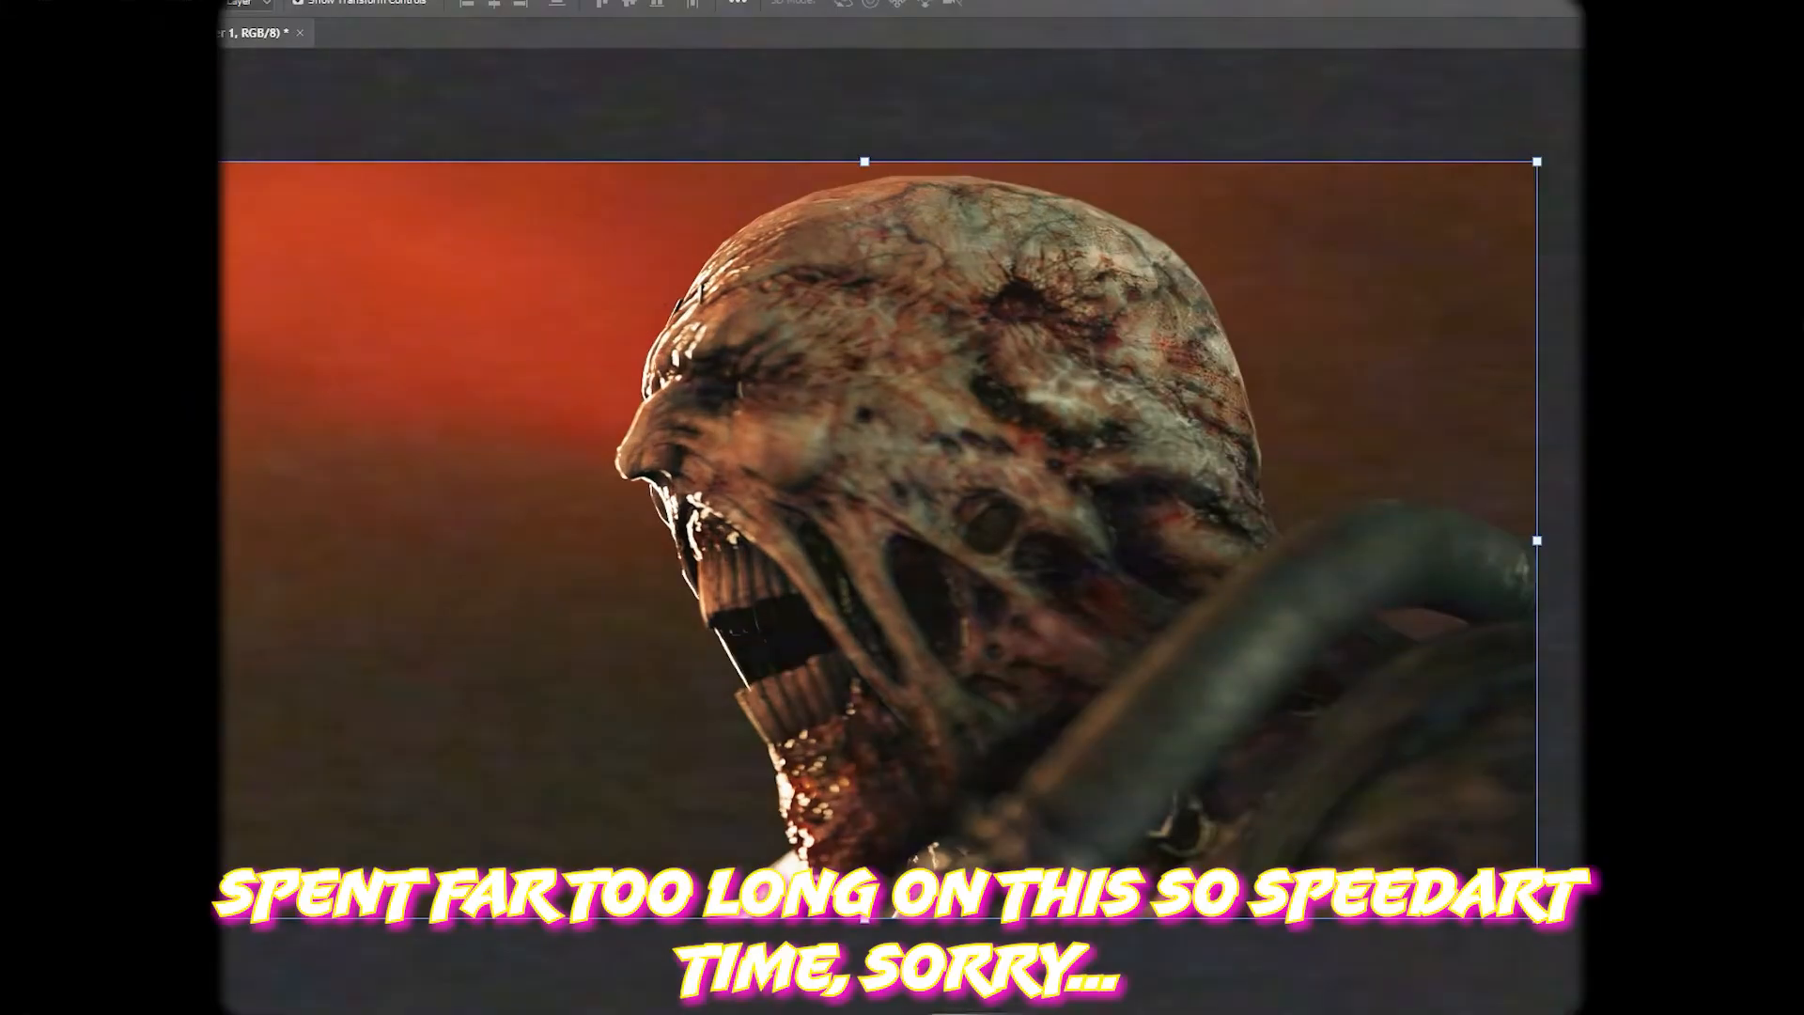
# Adjust the Nemesis image's contrast and colour with Curves, Brightness/Contrast and Vibrance adjustment layers.
pyautogui.hotkey('ctrl', 'j')
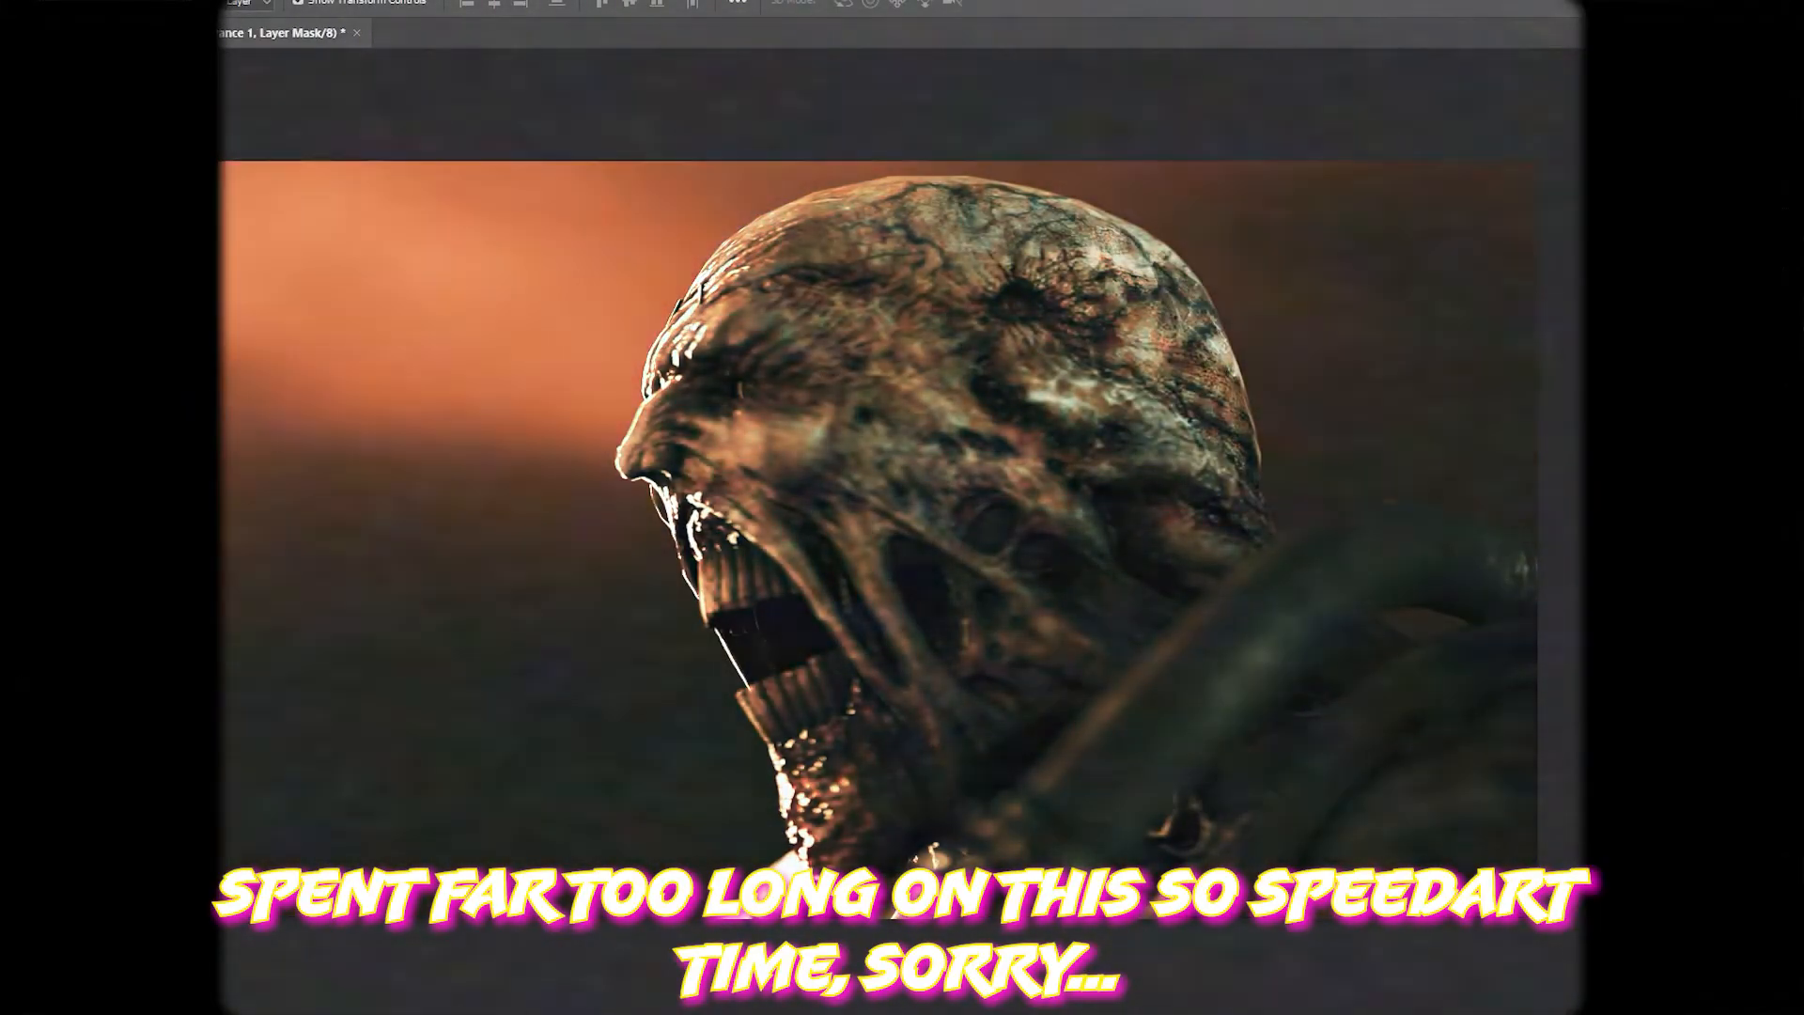
pyautogui.moveTo(658, 602); pyautogui.dragTo(717, 602)
pyautogui.hotkey('ctrl', '0')
pyautogui.moveTo(500, 244)
pyautogui.click(601, 357)
pyautogui.click(1568, 276)
pyautogui.moveTo(780, 489); pyautogui.dragTo(1107, 640)
pyautogui.moveTo(563, 542); pyautogui.dragTo(649, 541)
pyautogui.hotkey('ctrl', '0')
# Add the Texture 8 light-leak overlay and position it over the background behind the Nemesis's head.
pyautogui.press('v')
pyautogui.moveTo(323, 376)
pyautogui.click(605, 455)
pyautogui.click(1561, 172)
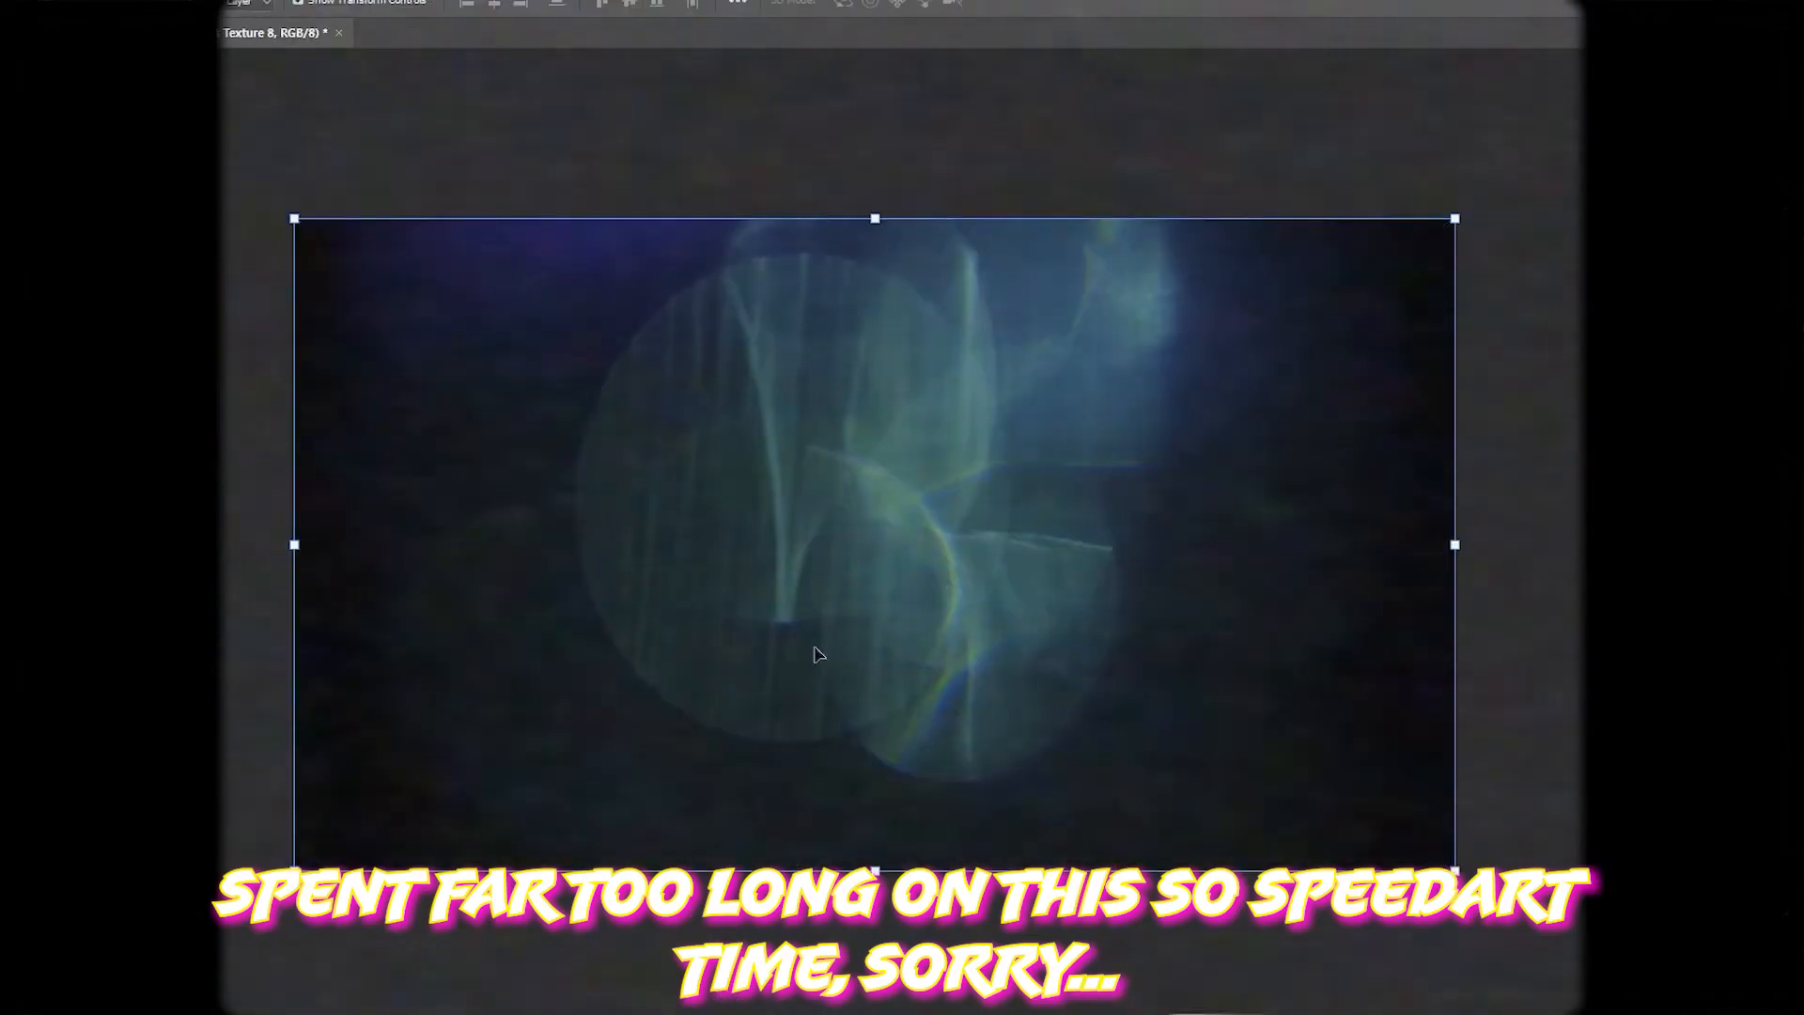
pyautogui.moveTo(817, 652); pyautogui.dragTo(543, 910)
pyautogui.press('Return')
pyautogui.moveTo(1316, 526); pyautogui.dragTo(1085, 462)
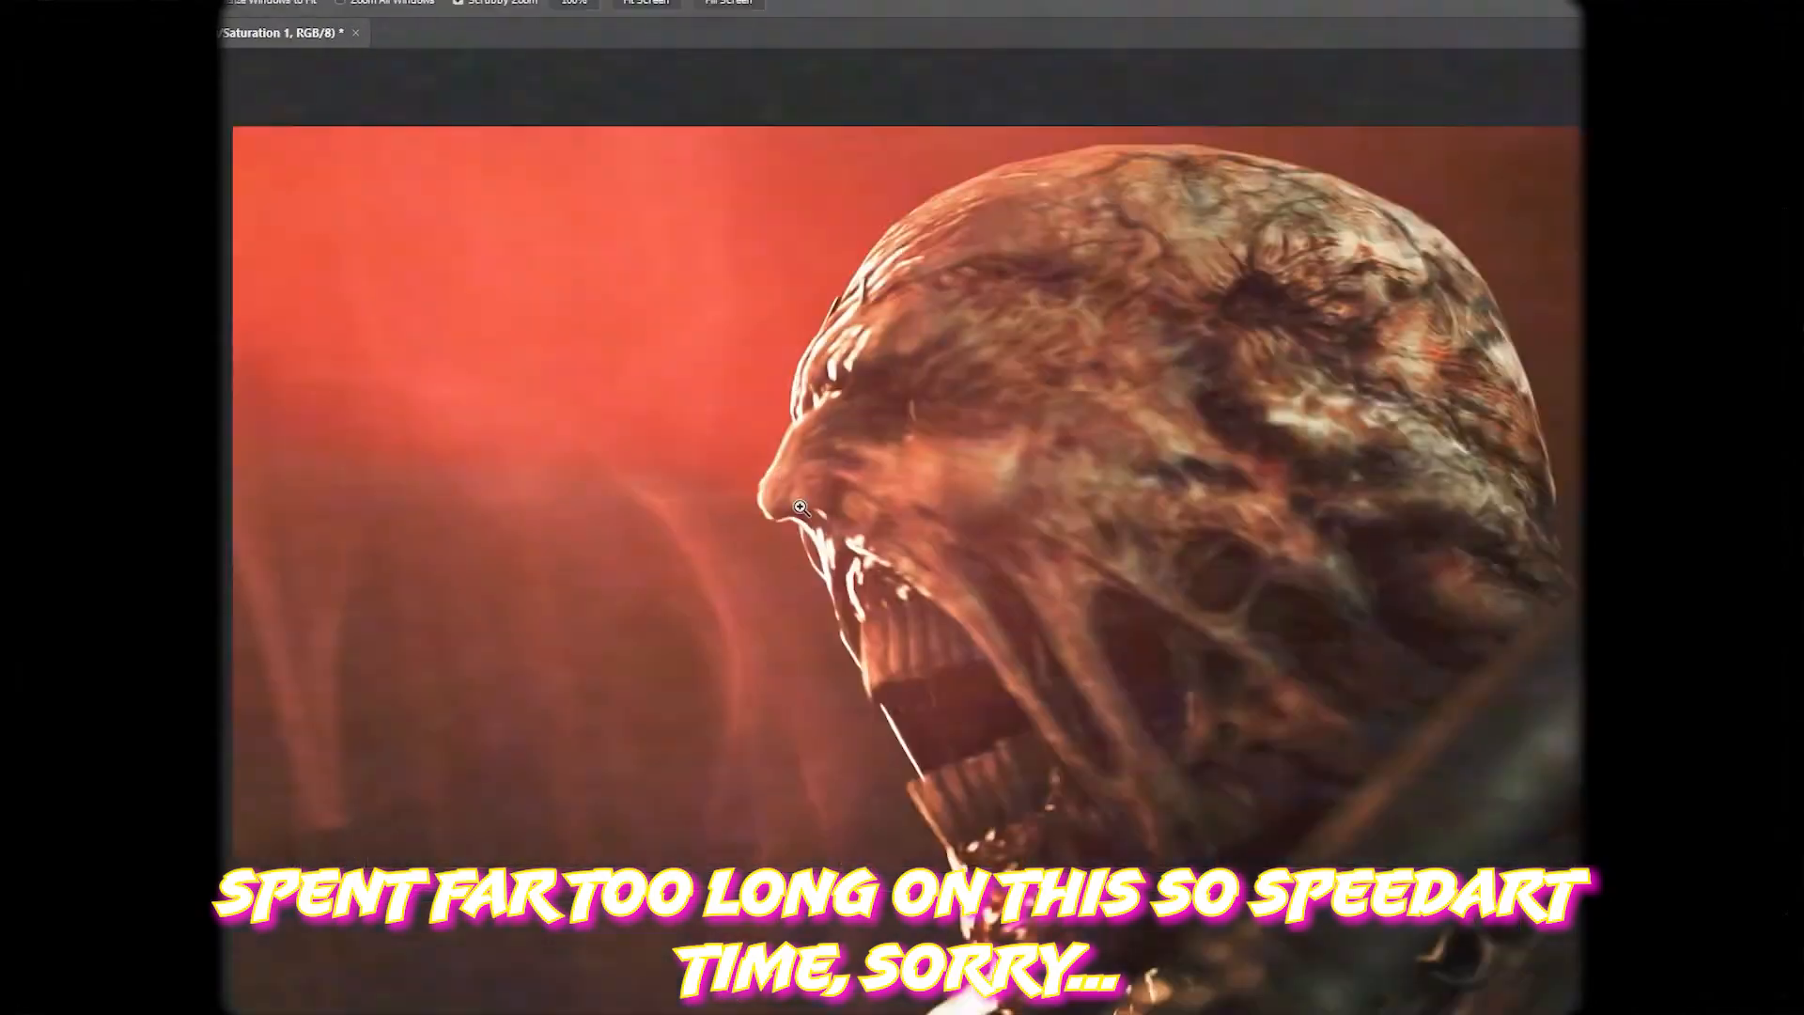
# Duplicate the Hue/Saturation 1 layer and inspect the outline around the Nemesis's mouth up close.
pyautogui.hotkey('ctrl', 'j')
pyautogui.press('z')
pyautogui.press('v')
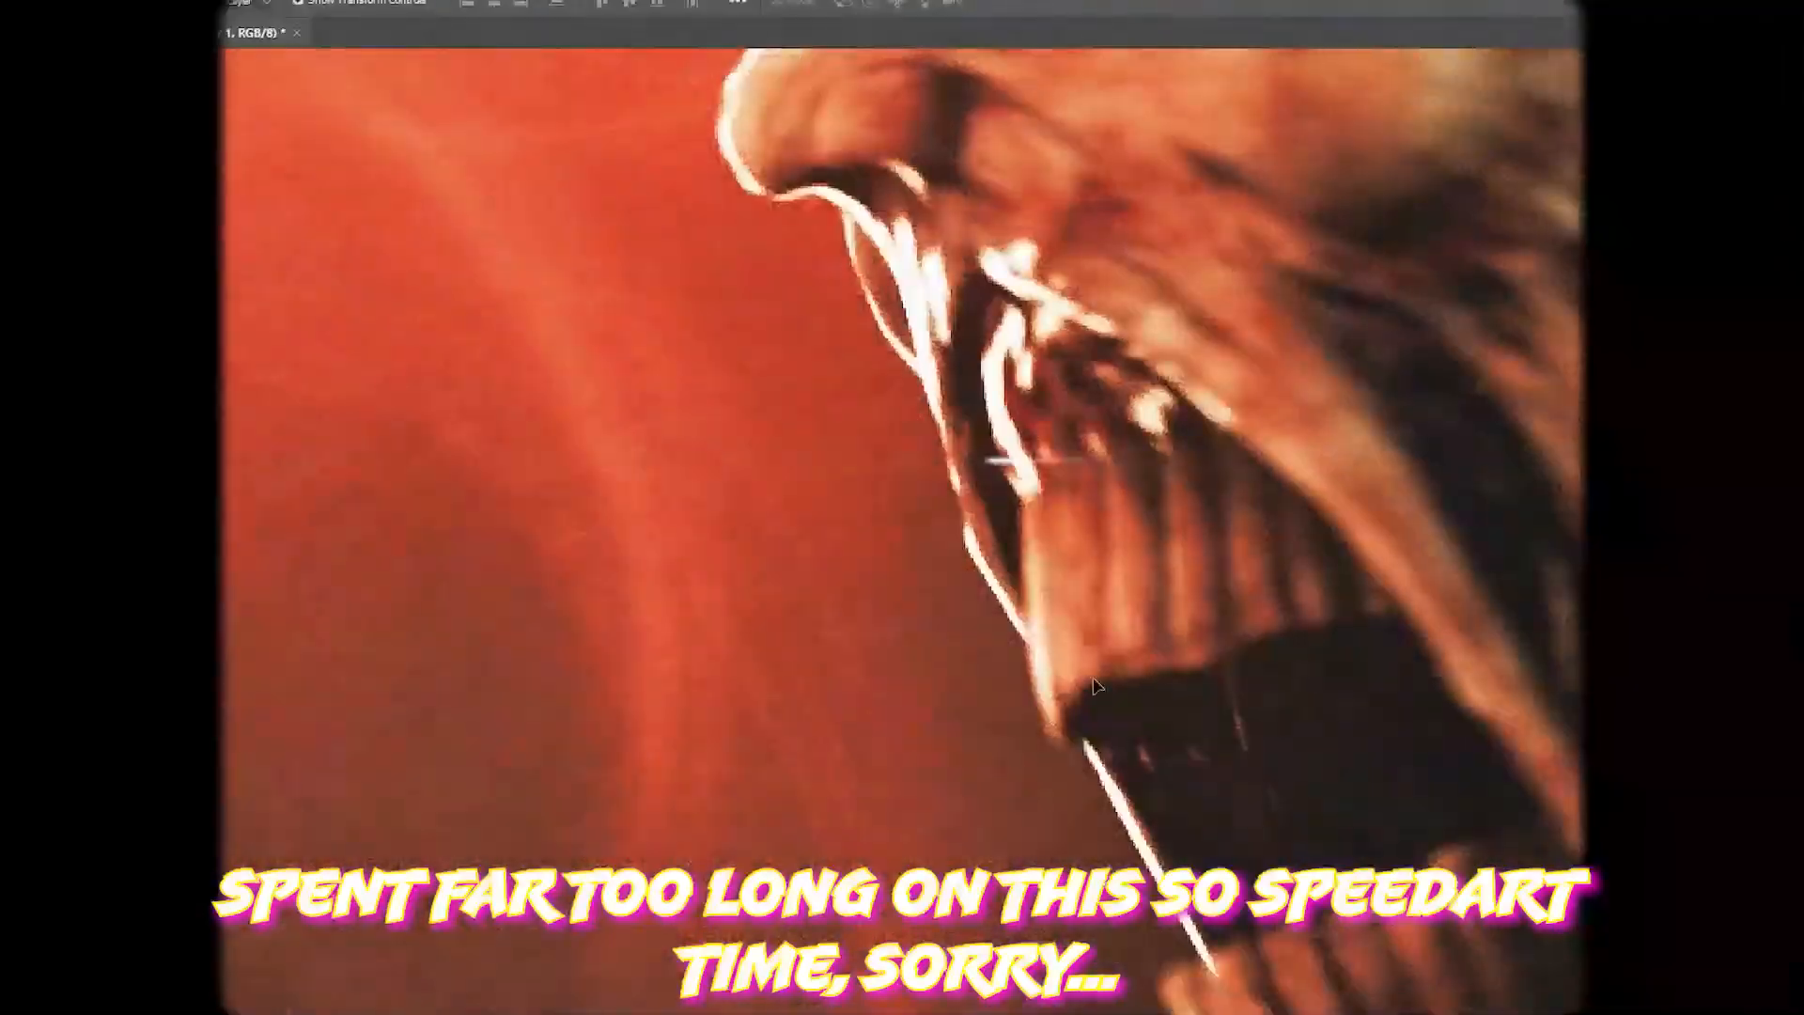
pyautogui.press('z')
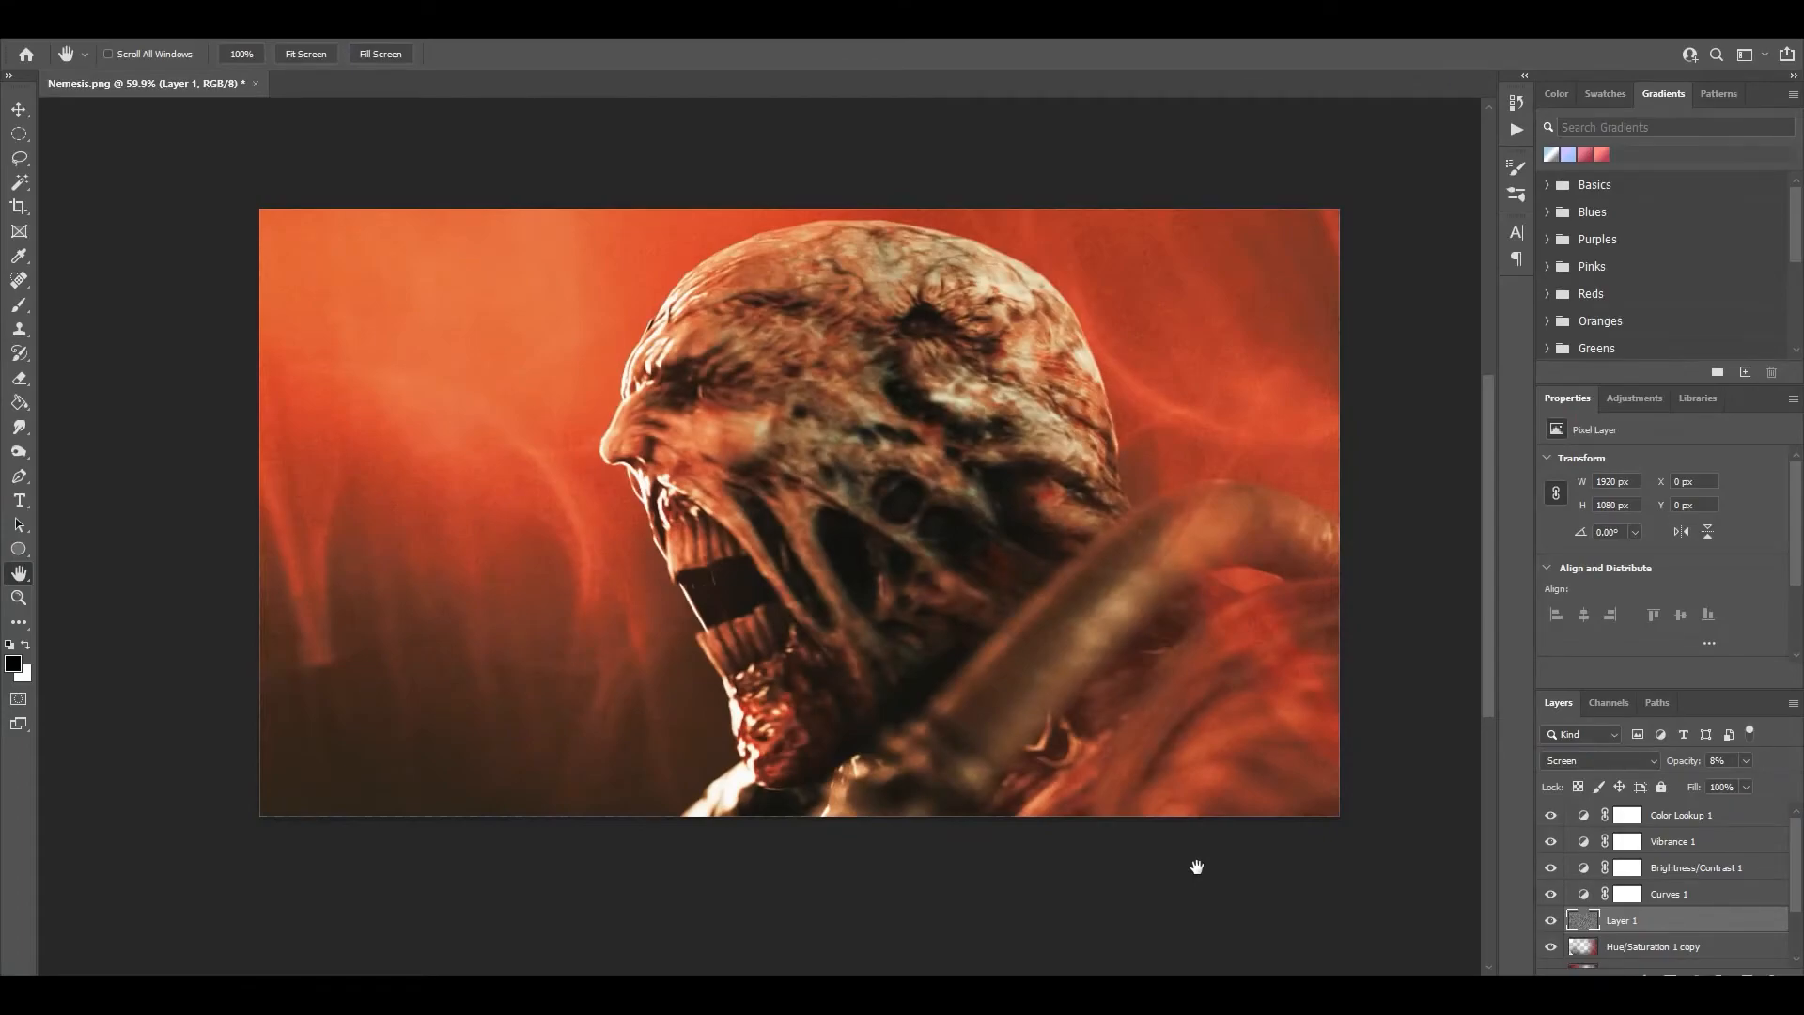